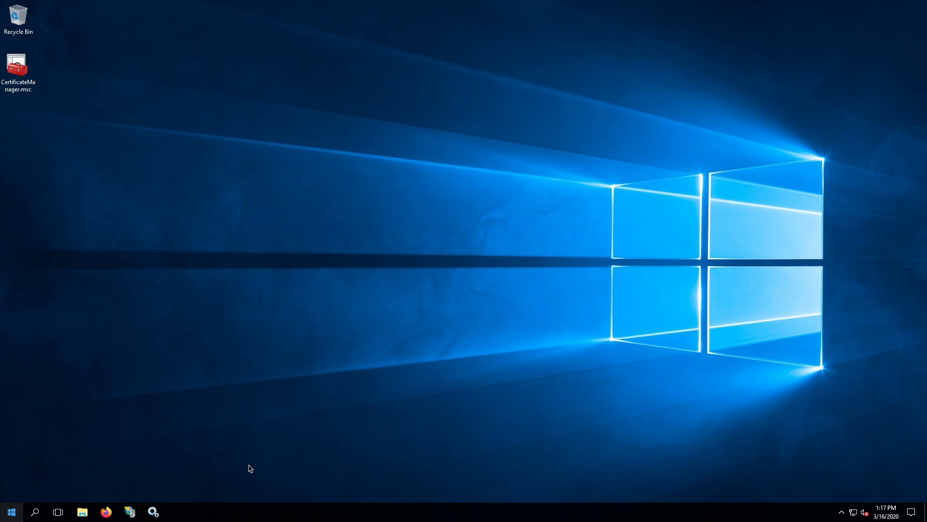
Browse to C:\DBsignFiles in File Explorer and look inside the DBsignTestCerts folder
left_click(87, 509)
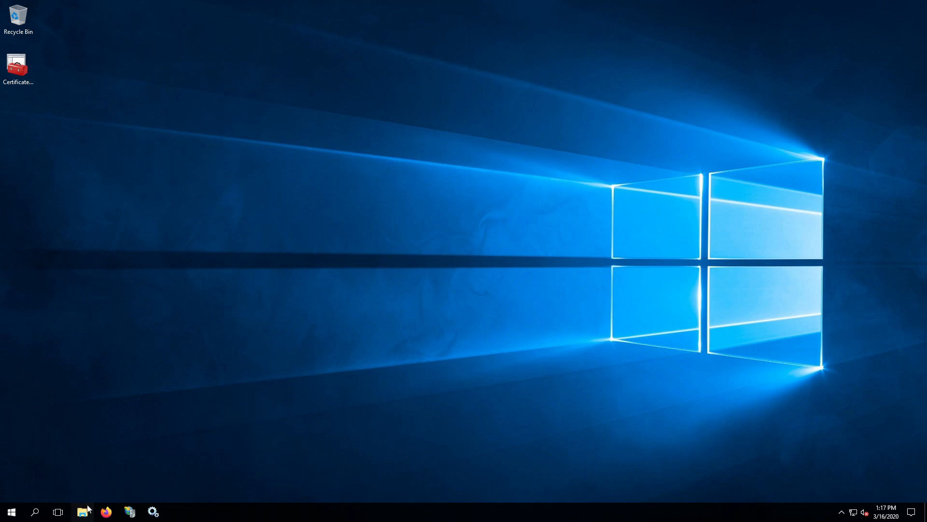
left_click(321, 224)
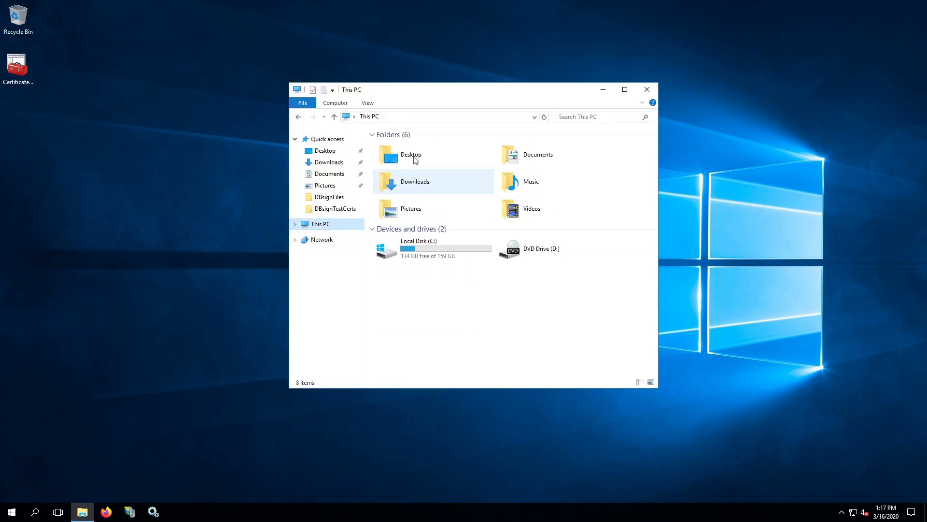
double_click(424, 252)
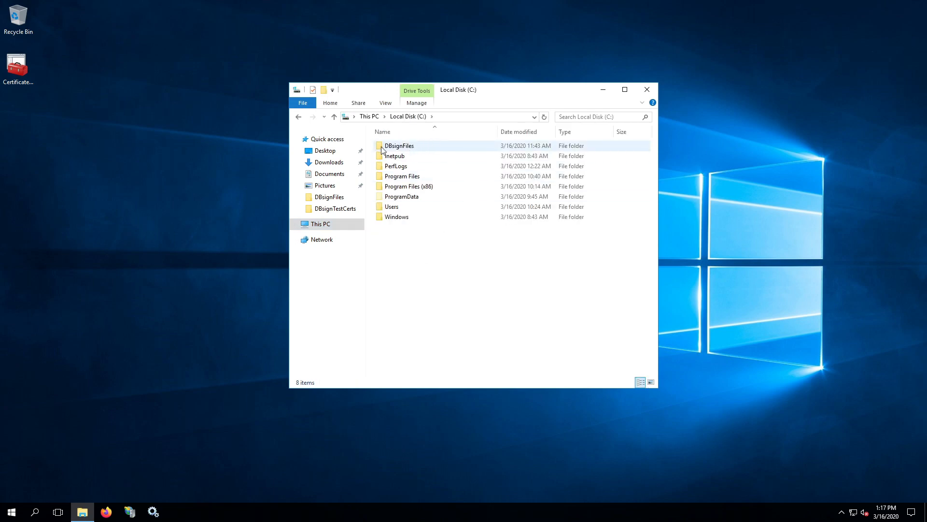
double_click(381, 150)
left_click(419, 150)
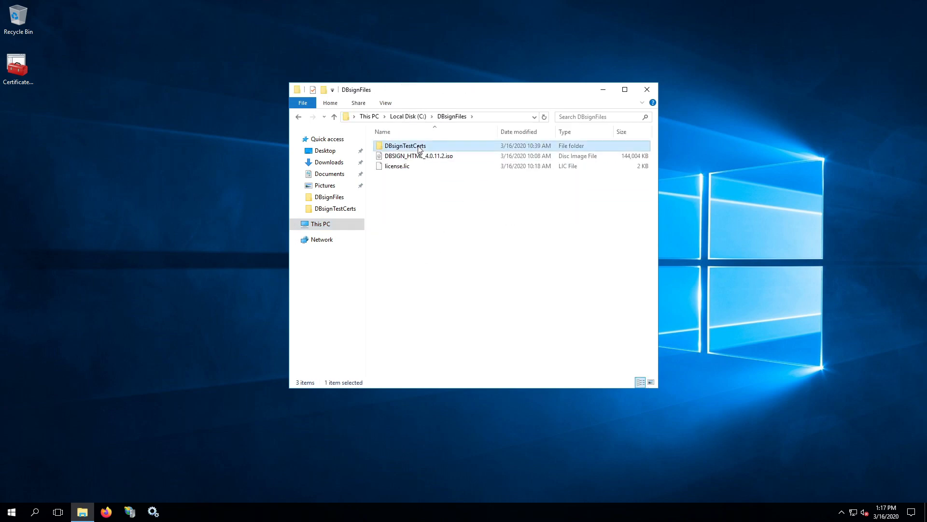
double_click(420, 146)
Back in DBsignFiles, inspect the DBSIGN_HTML_4.0.11.2.iso disc image and license.lic file
left_click(334, 117)
left_click(439, 157)
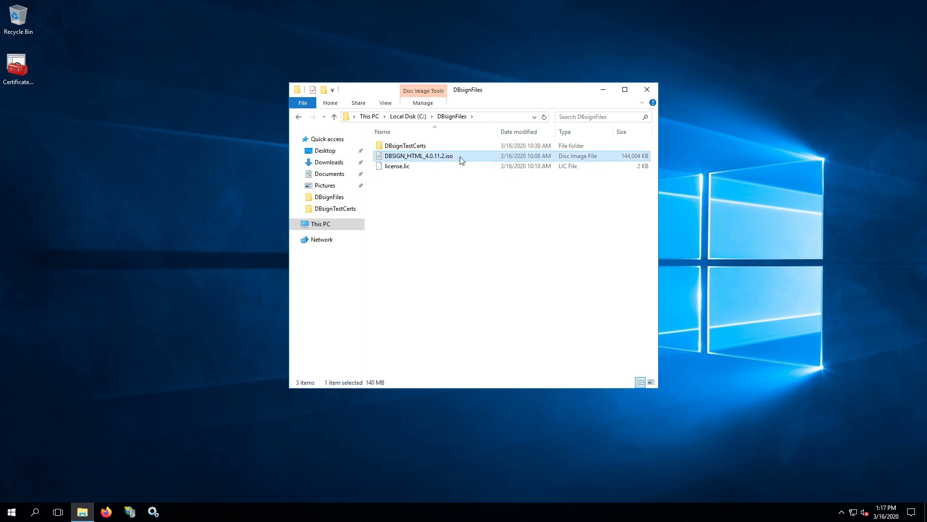
left_click(410, 167)
left_click(441, 226)
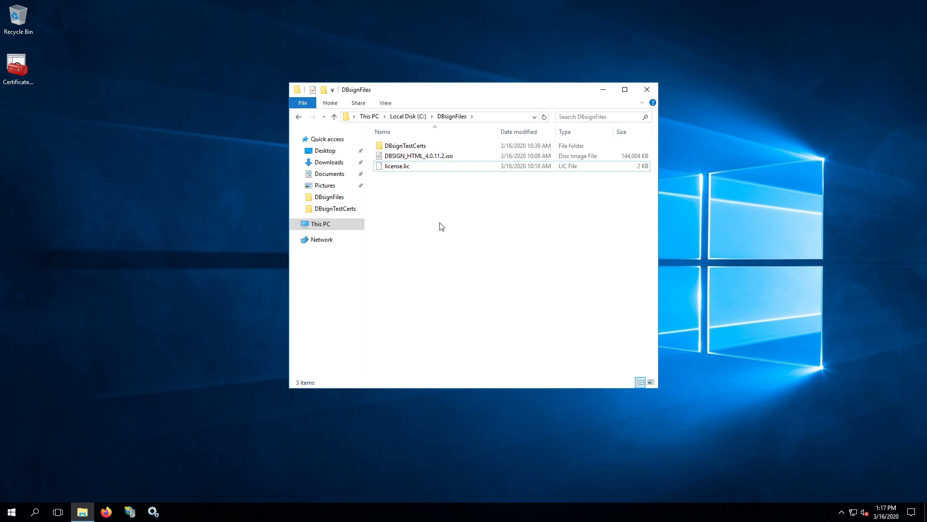
left_click(413, 167)
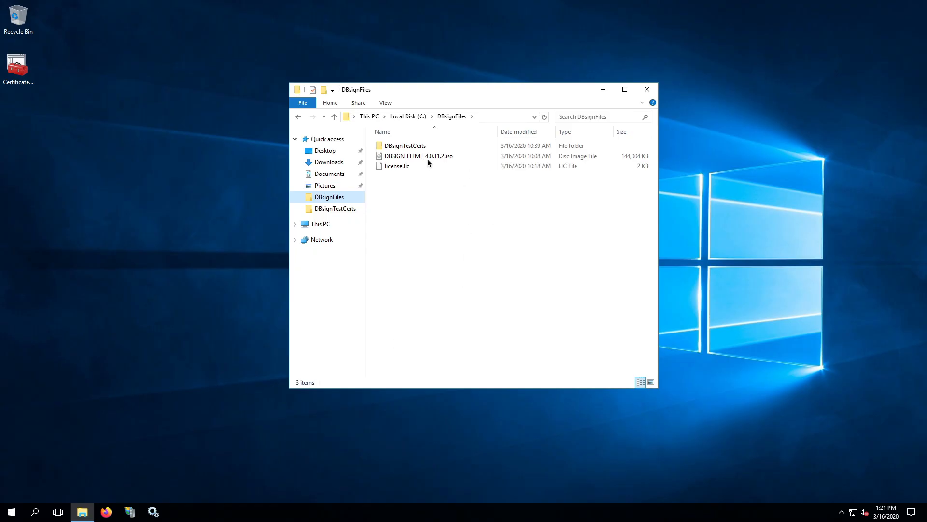
Mount DBSIGN_HTML_4.0.11.2.iso and run its setup program to bring up the launcher
left_click(382, 158)
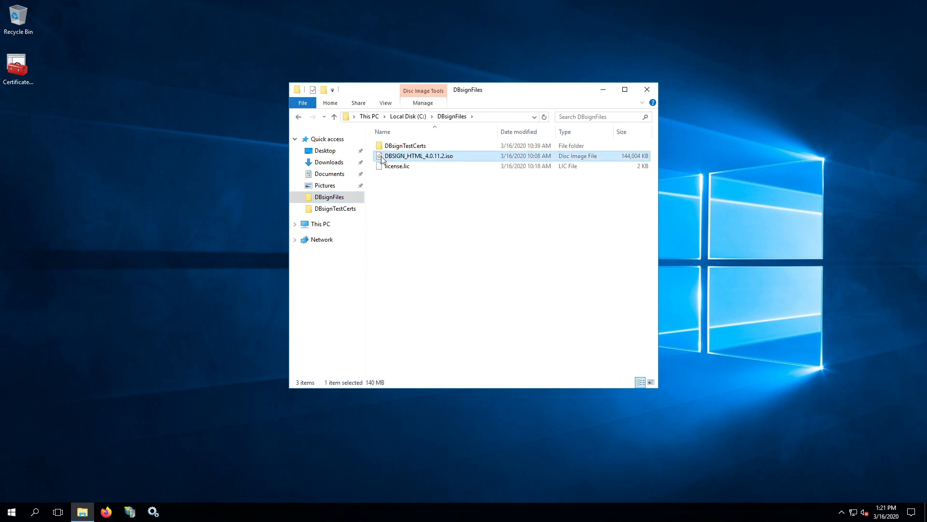
double_click(382, 158)
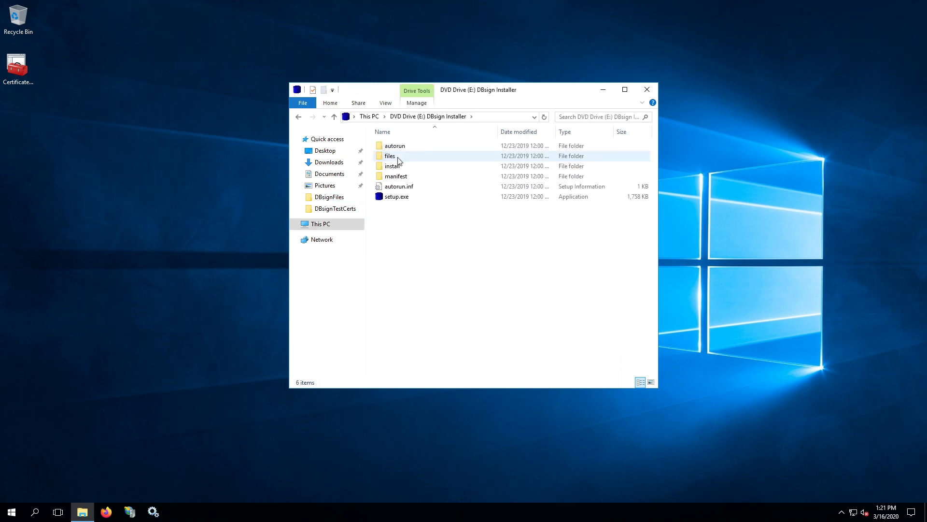
double_click(380, 198)
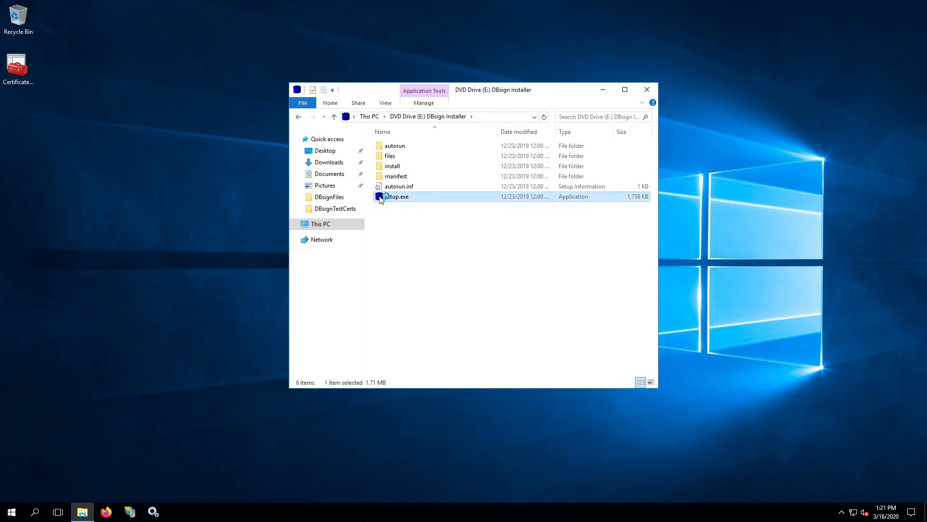
left_click(603, 90)
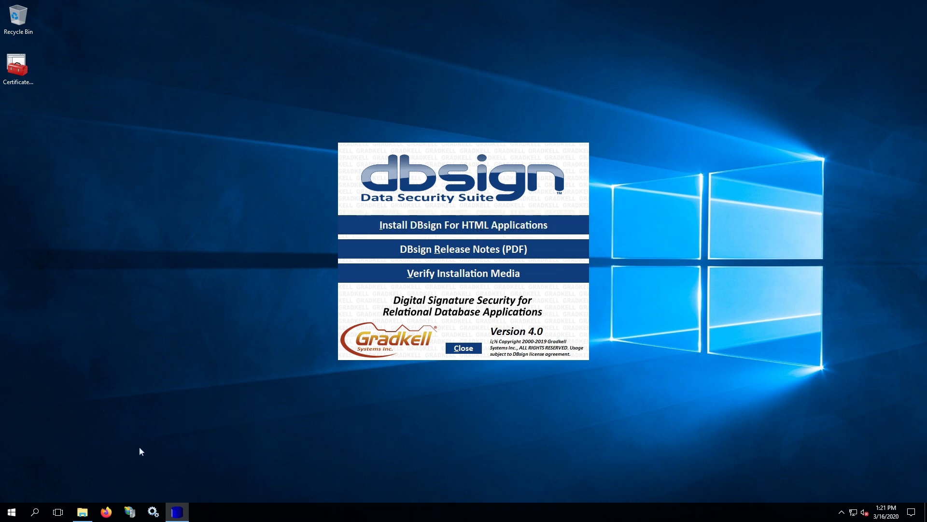
Look through the installer disc's files folder, then hide Explorer to reveal the launcher
left_click(82, 512)
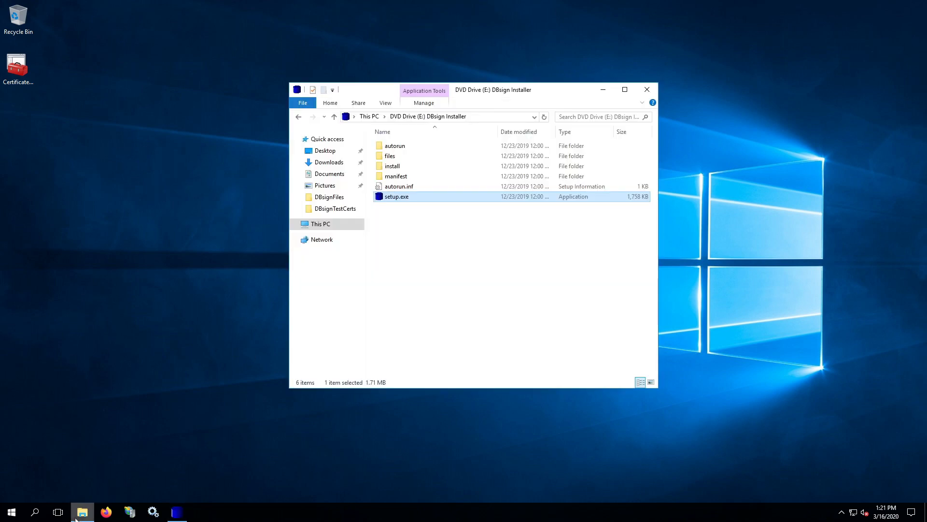
left_click(384, 157)
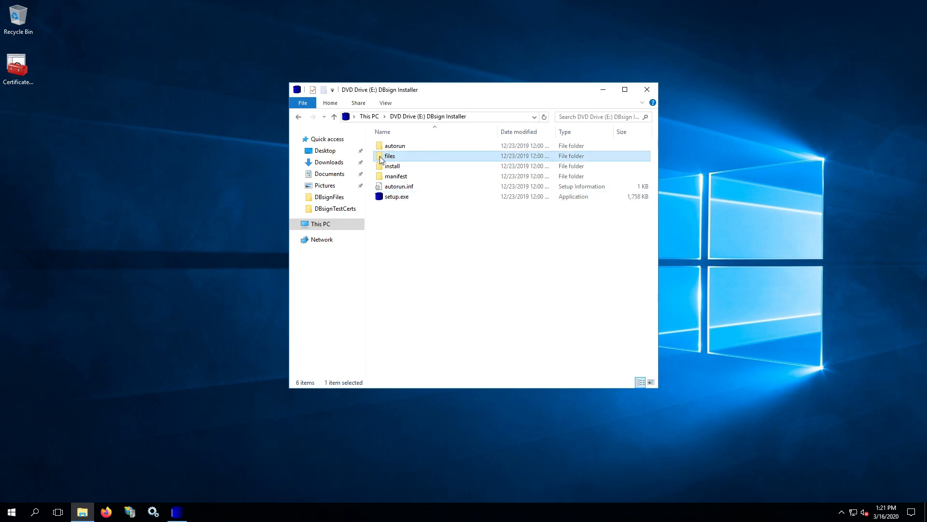
double_click(382, 158)
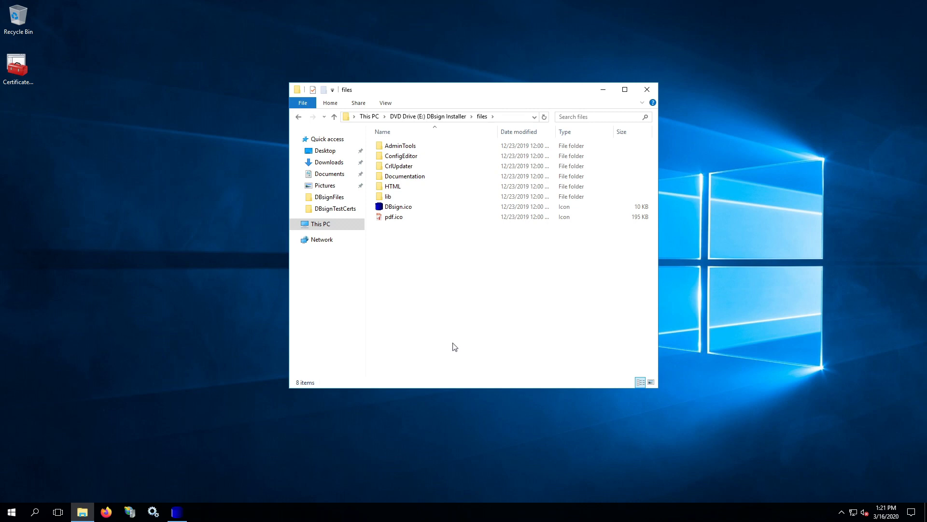
left_click(333, 116)
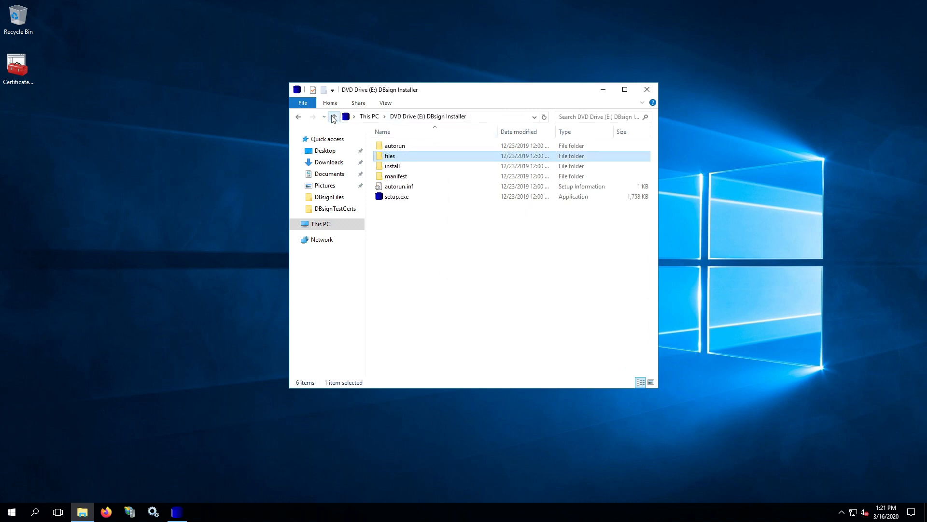
left_click(603, 90)
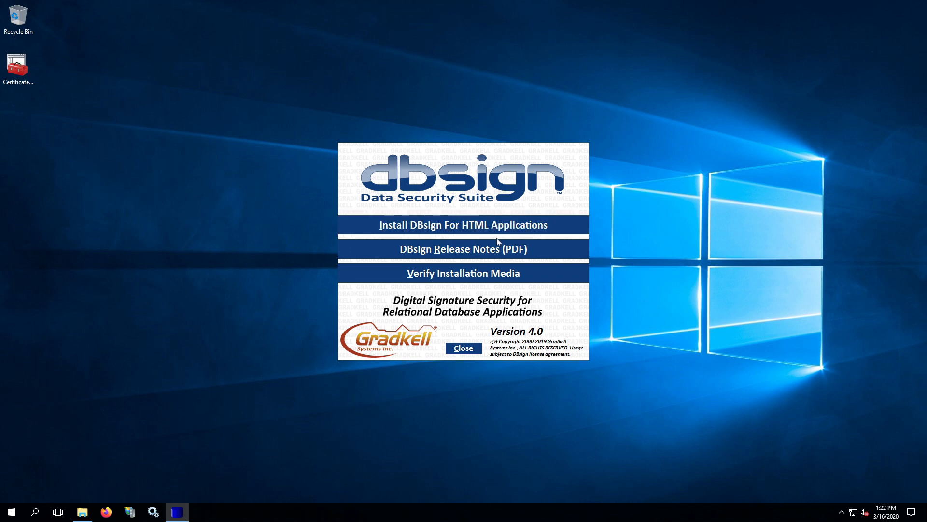
Install DBsign for HTML Applications as a Complete setup with the licence accepted, then close the launcher
left_click(449, 225)
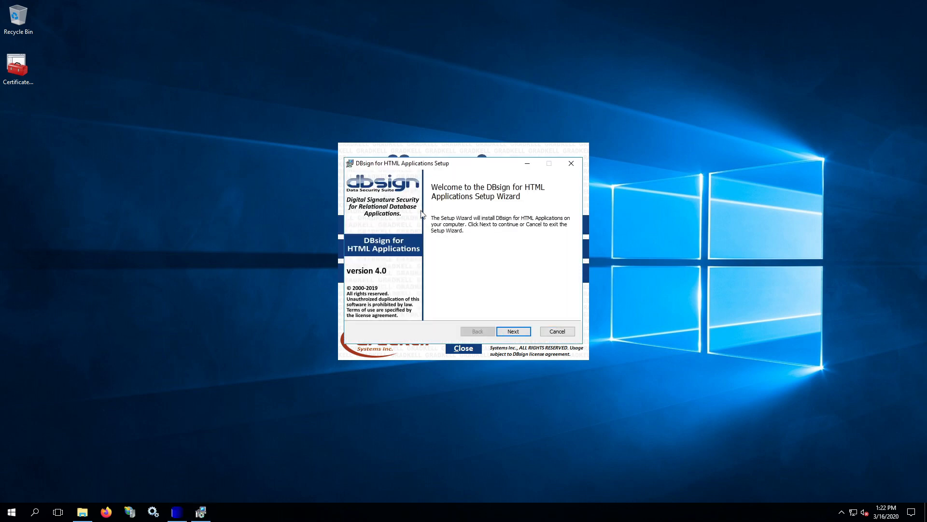
left_click(507, 331)
left_click(457, 309)
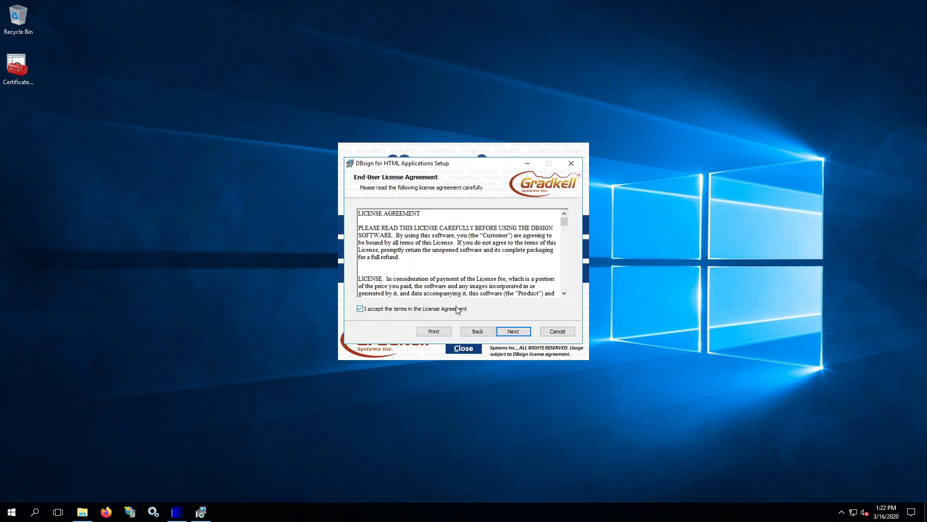
left_click(517, 333)
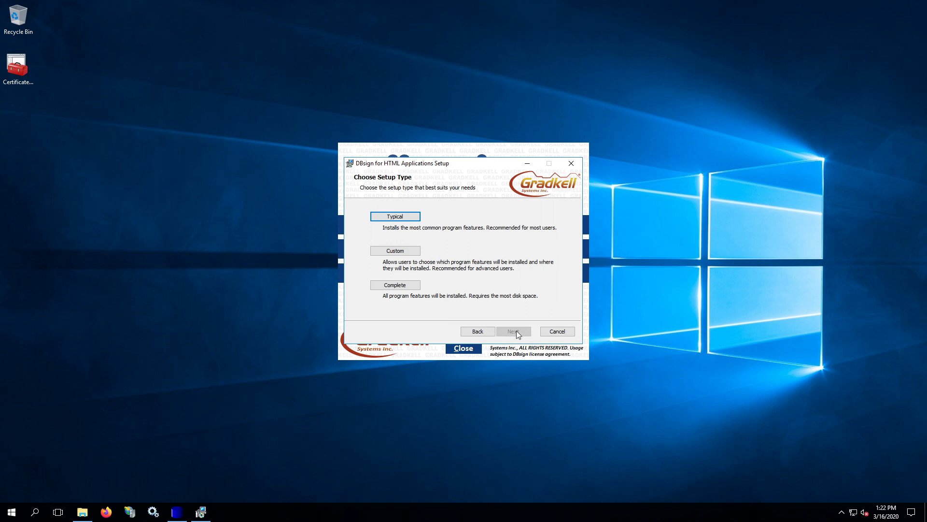
left_click(405, 286)
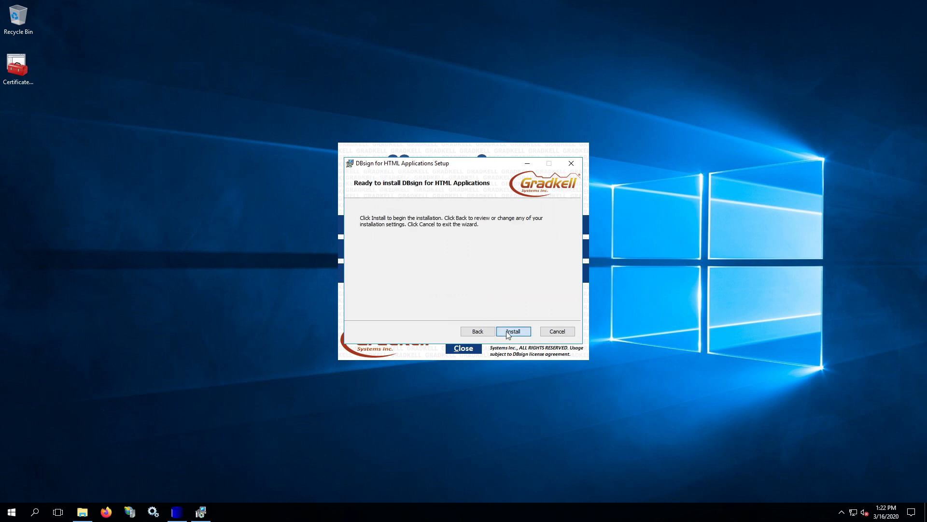
left_click(506, 333)
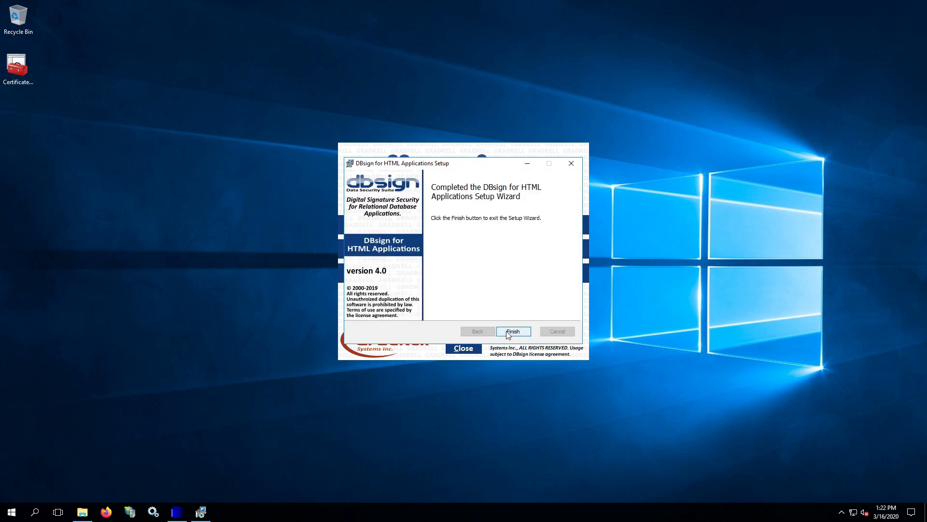
left_click(508, 333)
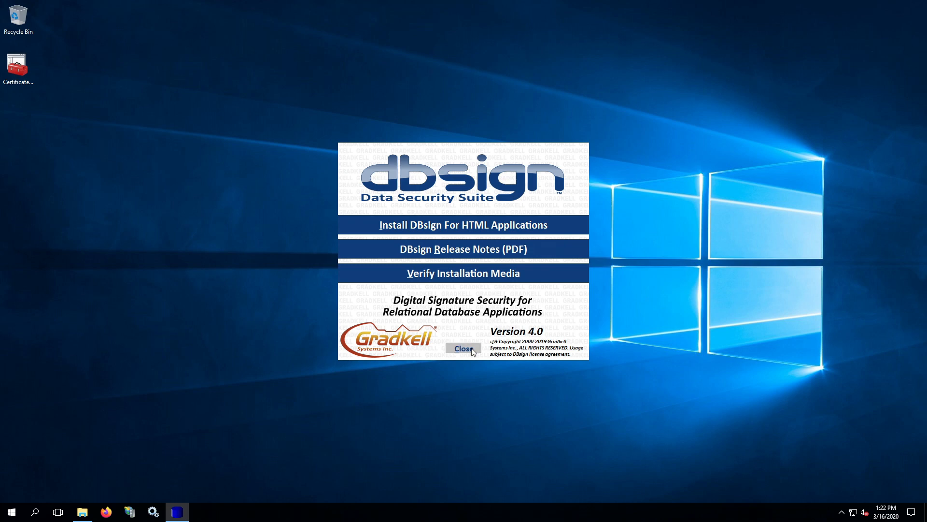
left_click(464, 348)
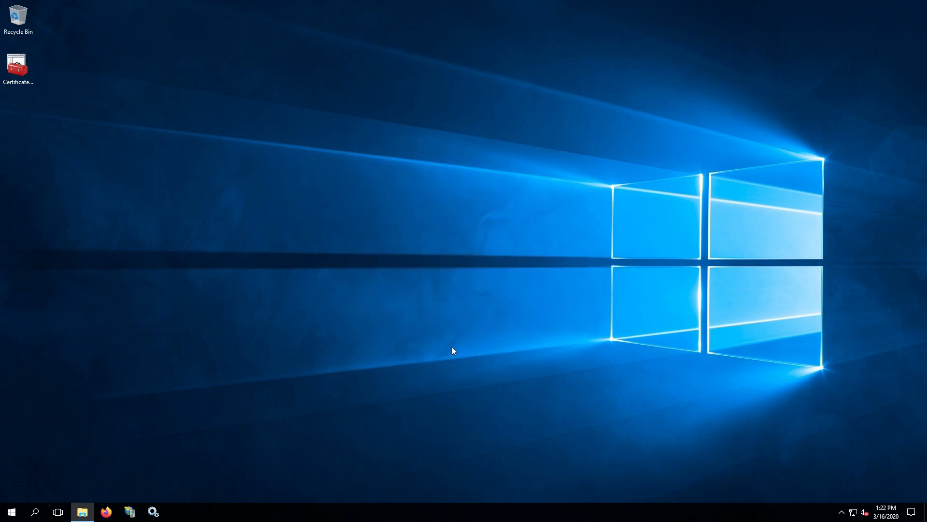
Browse to C:\Program Files (x86)\Gradkell Systems, Inc\DBsign Data Security Suite in File Explorer
left_click(83, 511)
left_click(323, 228)
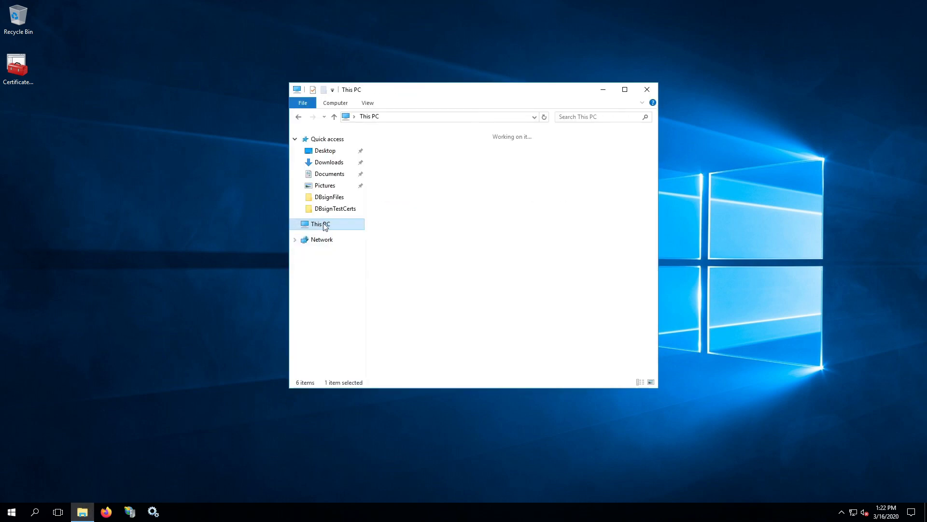
double_click(414, 246)
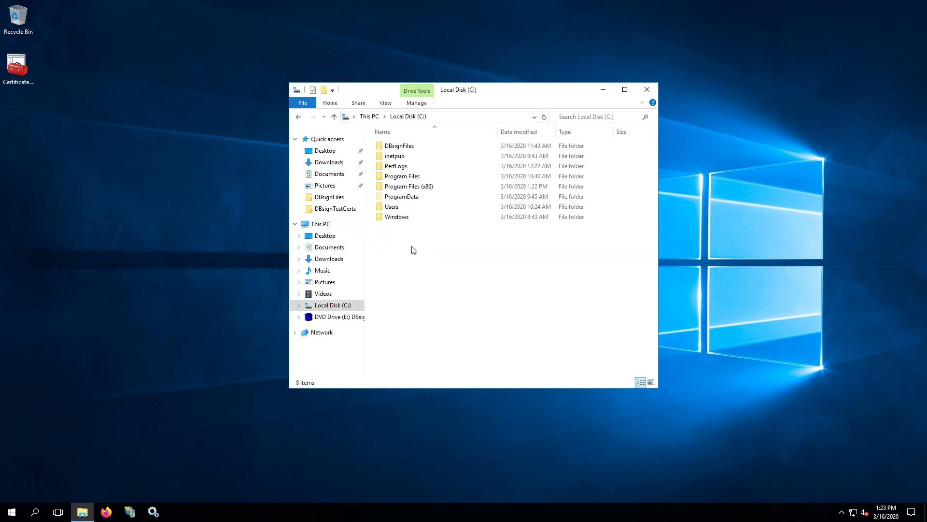
double_click(416, 186)
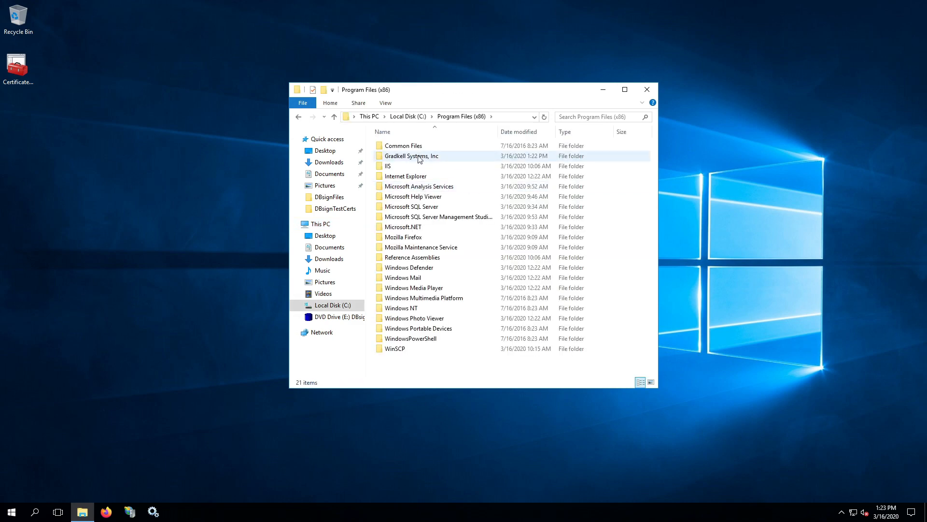
double_click(419, 157)
double_click(417, 148)
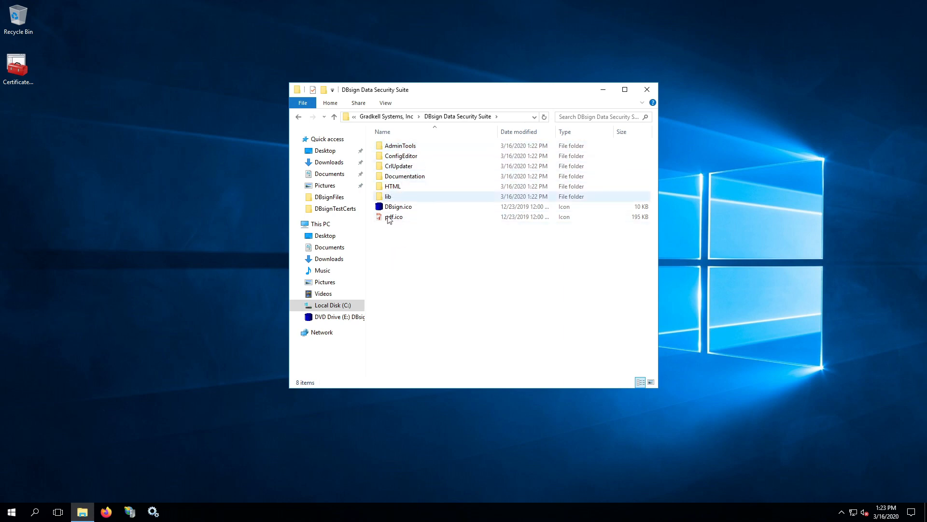
Expand the Gradkell Systems, Inc program group in the Start menu
left_click(11, 513)
scroll(106, 410, "down", 4)
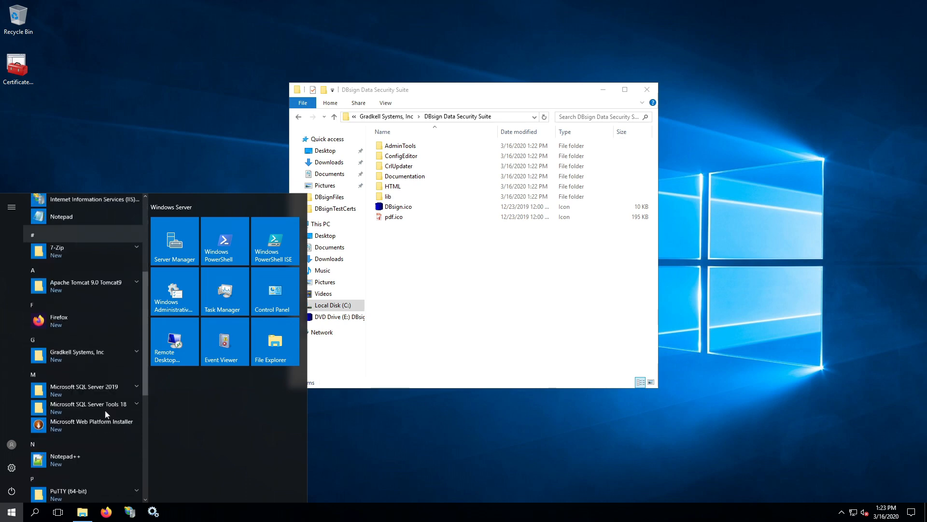
scroll(105, 410, "down", 4)
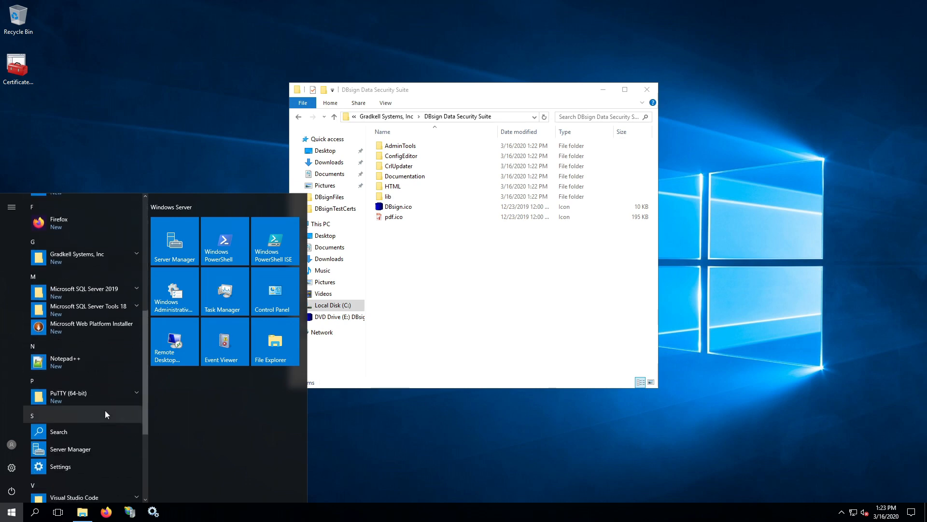
left_click(136, 253)
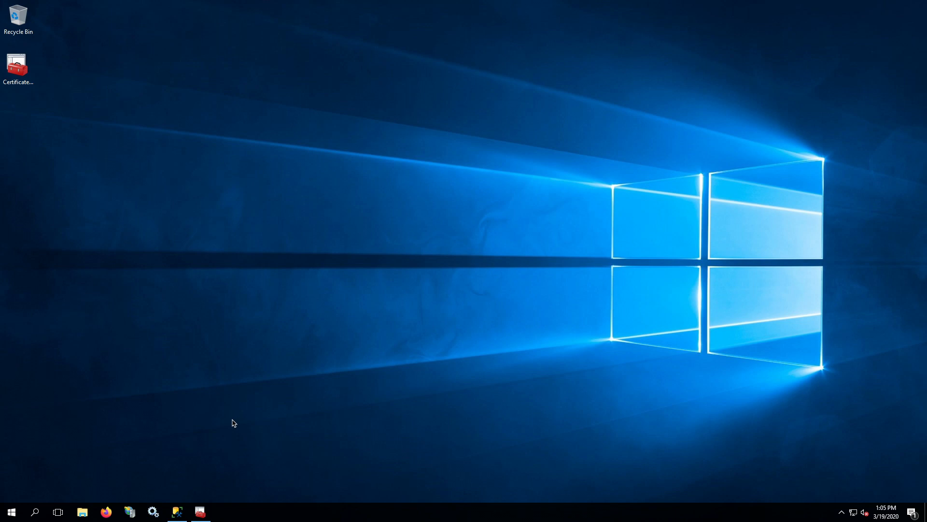
Refresh the Tables list of the dbsign database in Management Studio
left_click(178, 513)
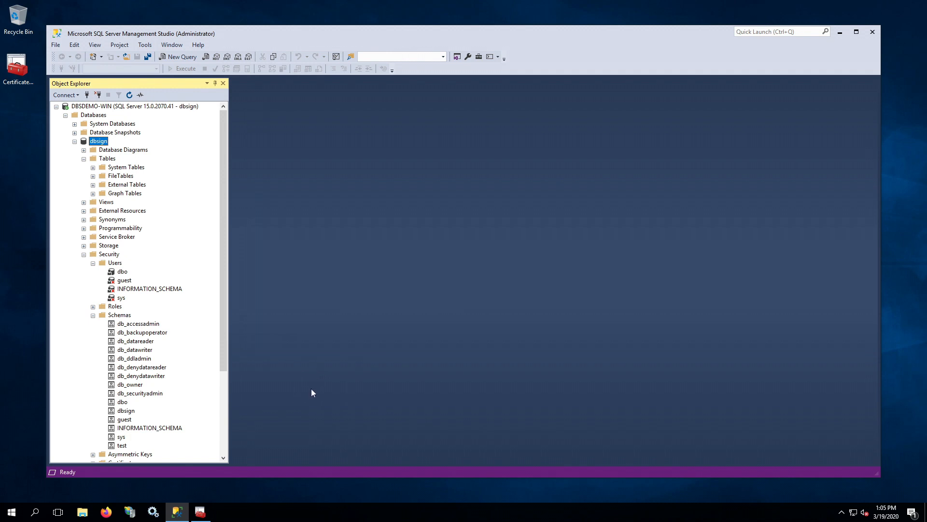
left_click(74, 141)
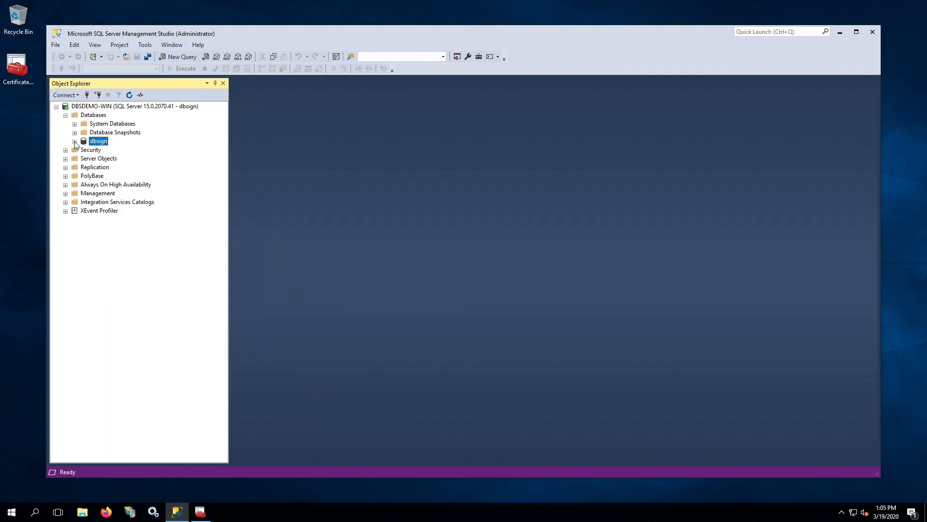
left_click(74, 142)
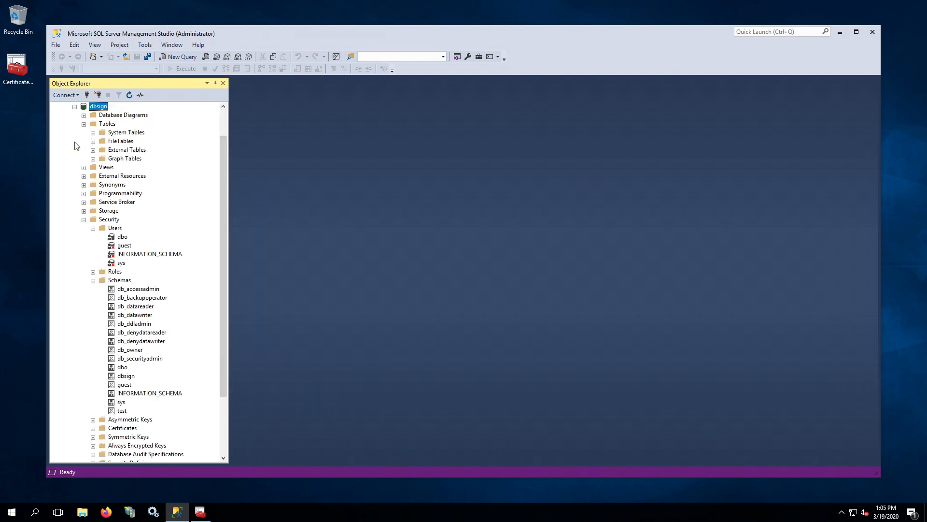
right_click(107, 124)
left_click(133, 182)
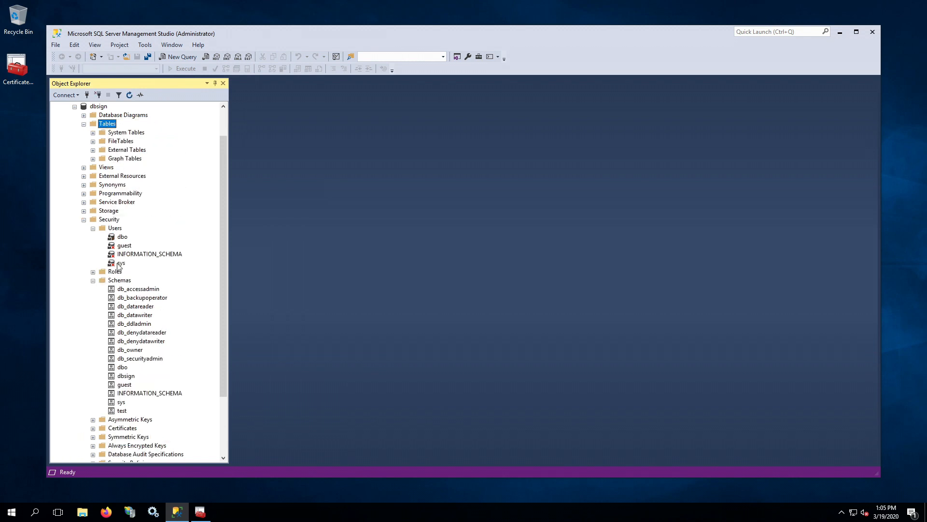
Confirm the dbo user maps to the dbsign login, select the dbsign schema, then minimize SSMS
double_click(122, 237)
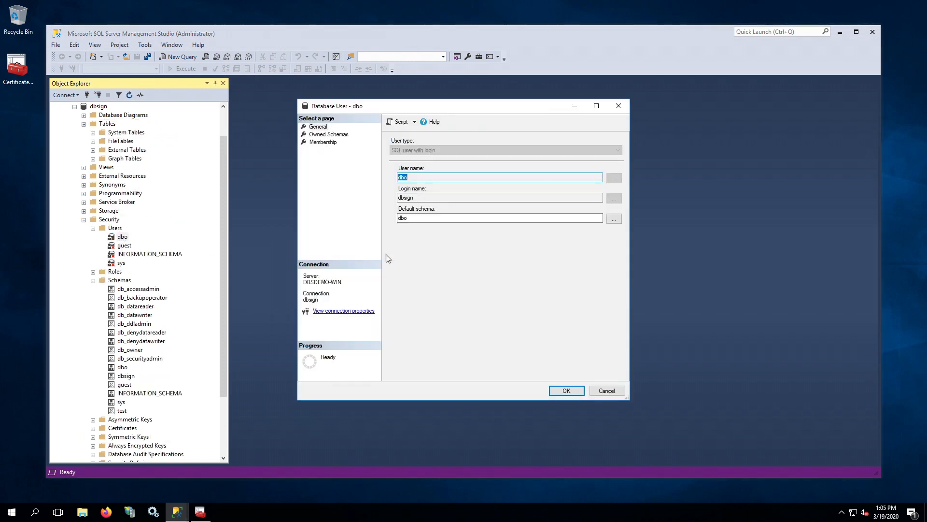
left_click(419, 197)
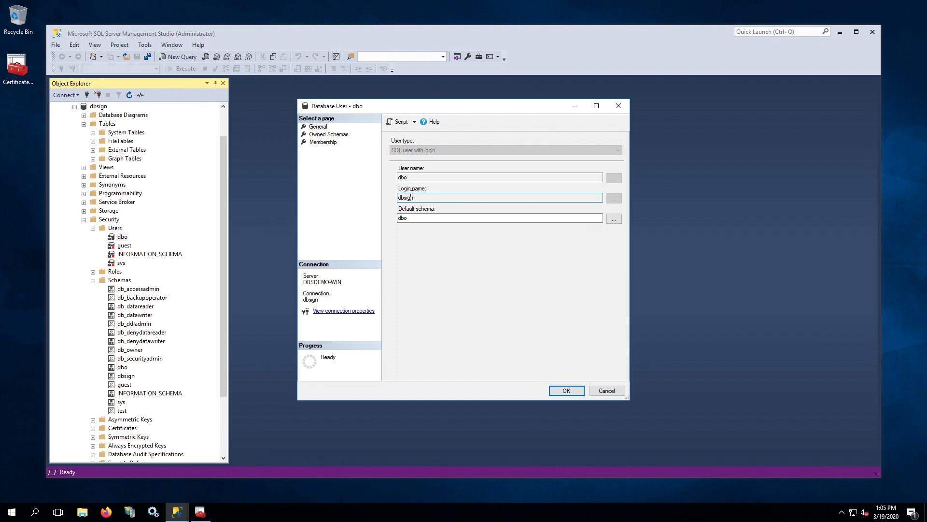
left_click(562, 389)
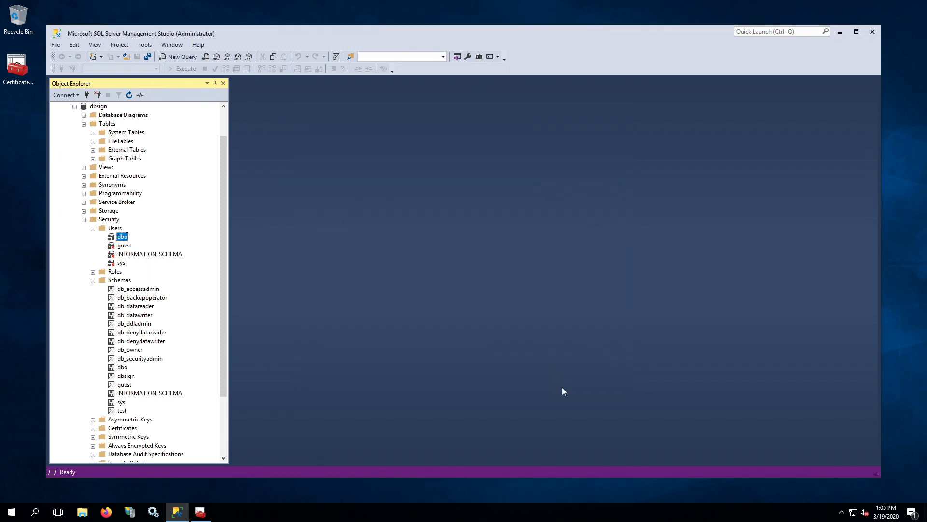
left_click(129, 378)
left_click(840, 33)
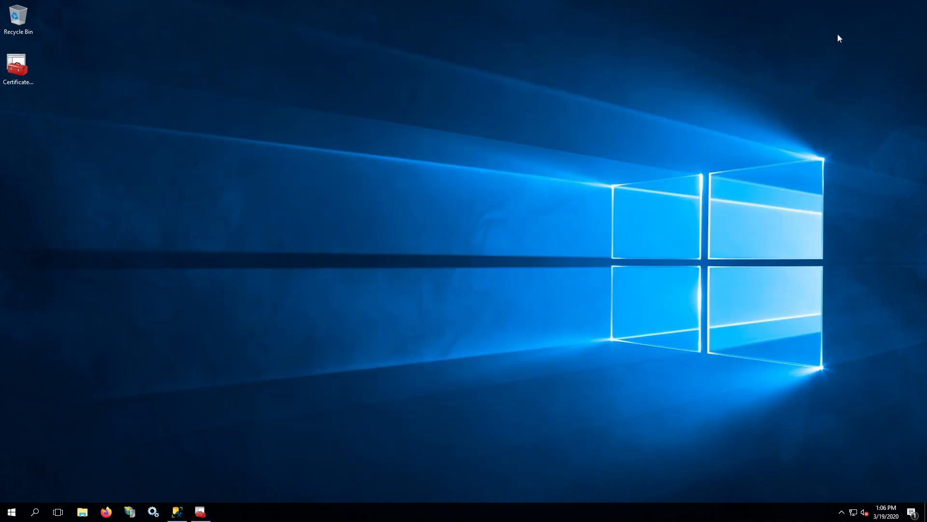
Review the Test One, Test Two and Test Three certificates in the current user's Personal store
left_click(200, 512)
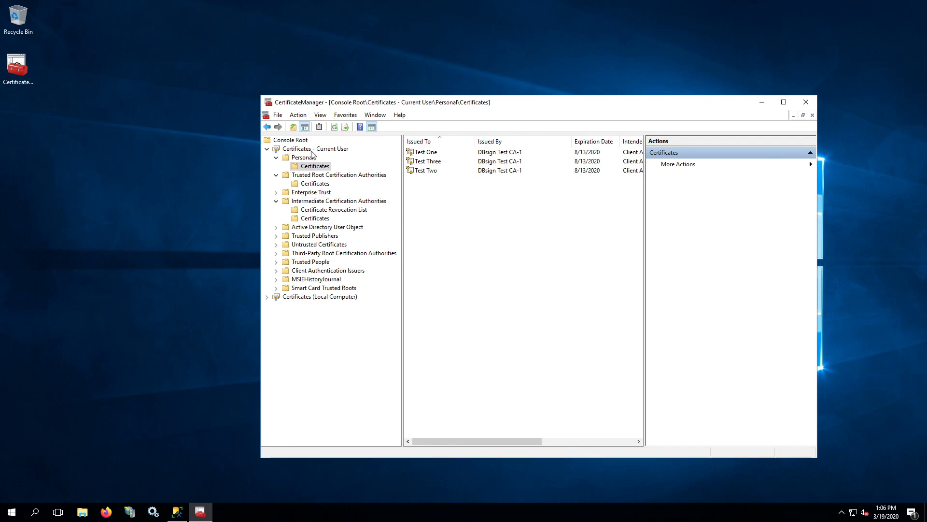
left_click(291, 150)
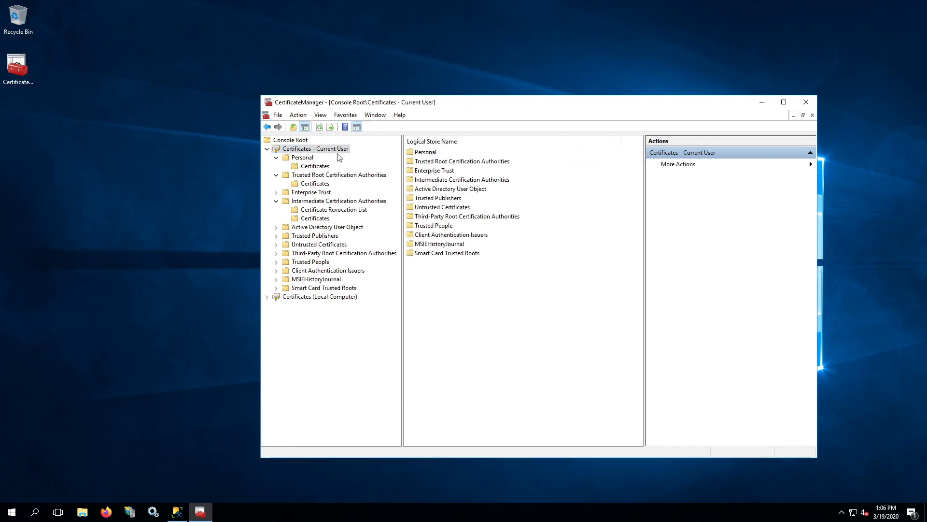
left_click(315, 166)
left_click(441, 152)
left_click(437, 162)
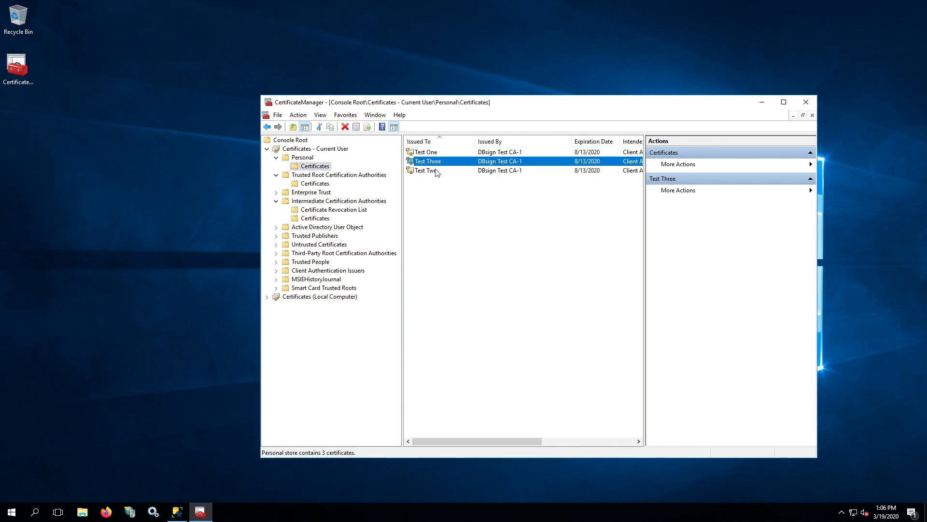
left_click(437, 171)
left_click(436, 163)
left_click(436, 153)
left_click(433, 163)
left_click(432, 172)
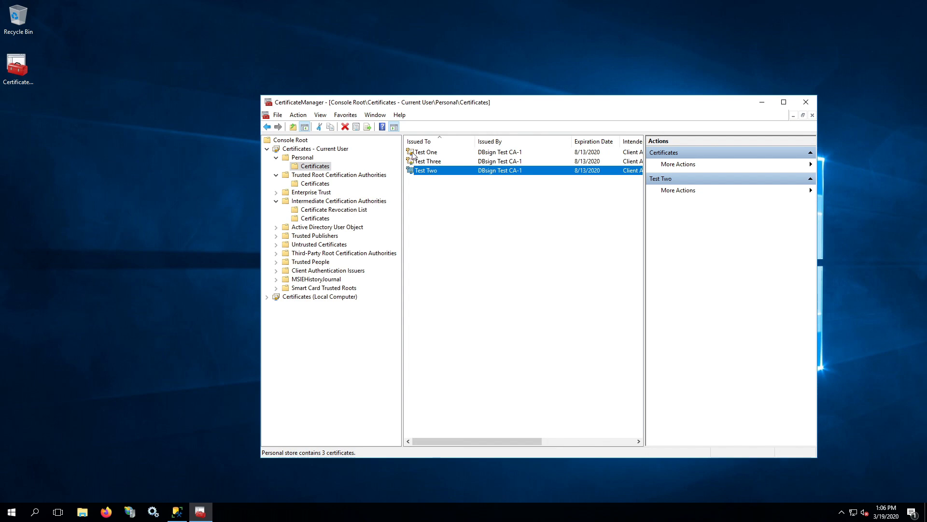
left_click(412, 153)
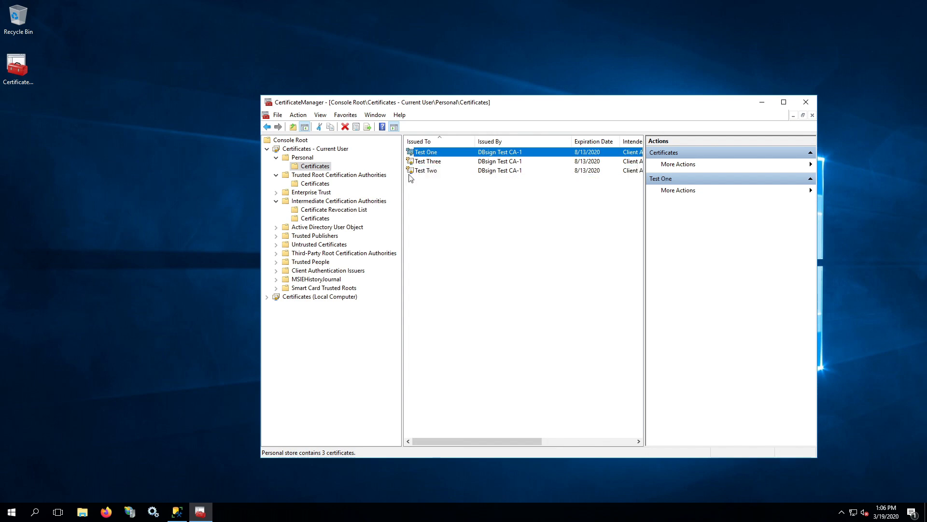
left_click(431, 218)
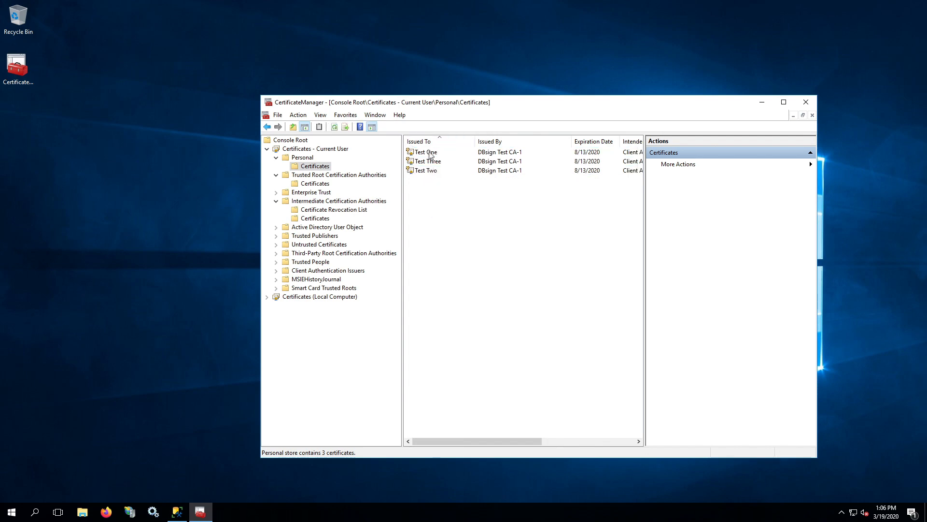
left_click(430, 153)
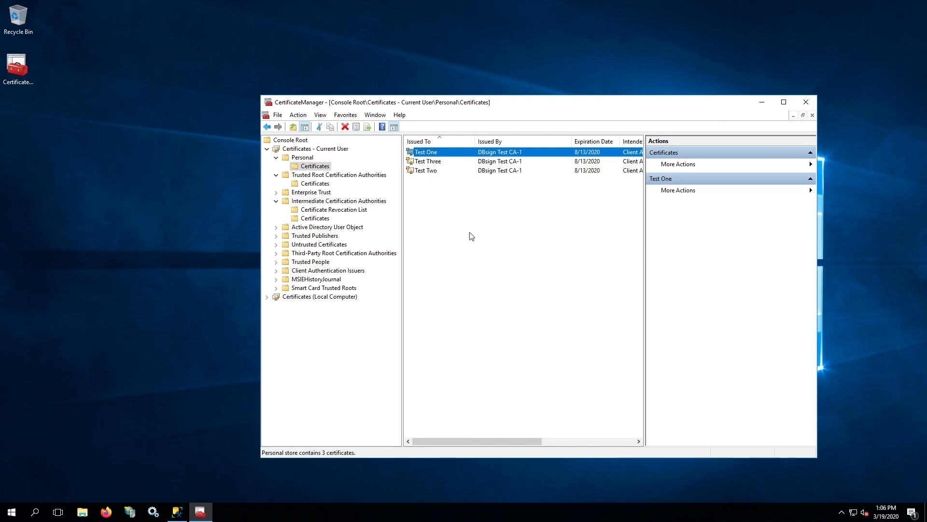
Check DBsign Test Root CA and DBsign Test CA-1 certificates, then close without saving console settings
left_click(318, 185)
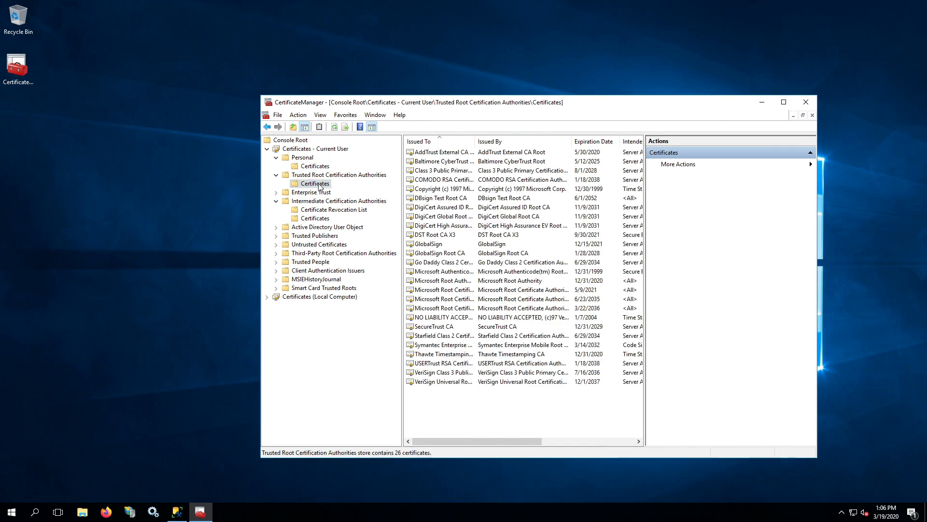
left_click(441, 198)
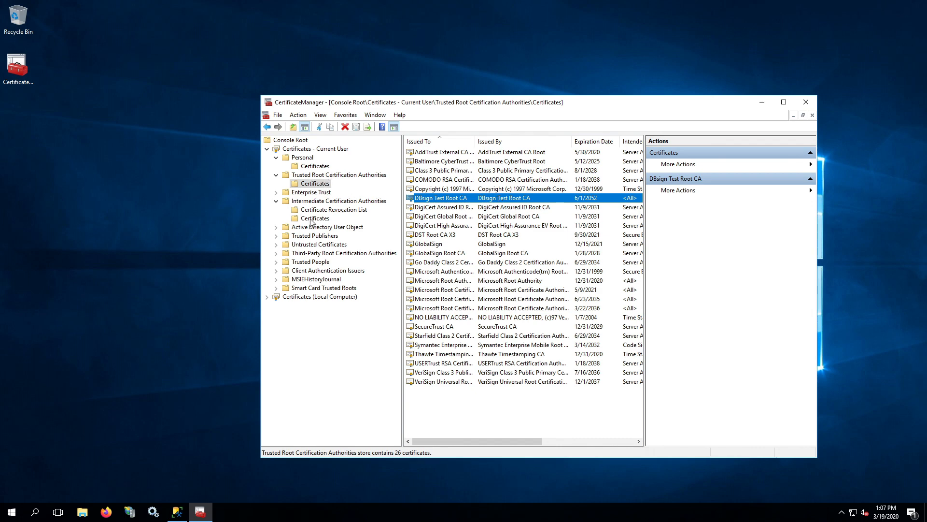
left_click(313, 219)
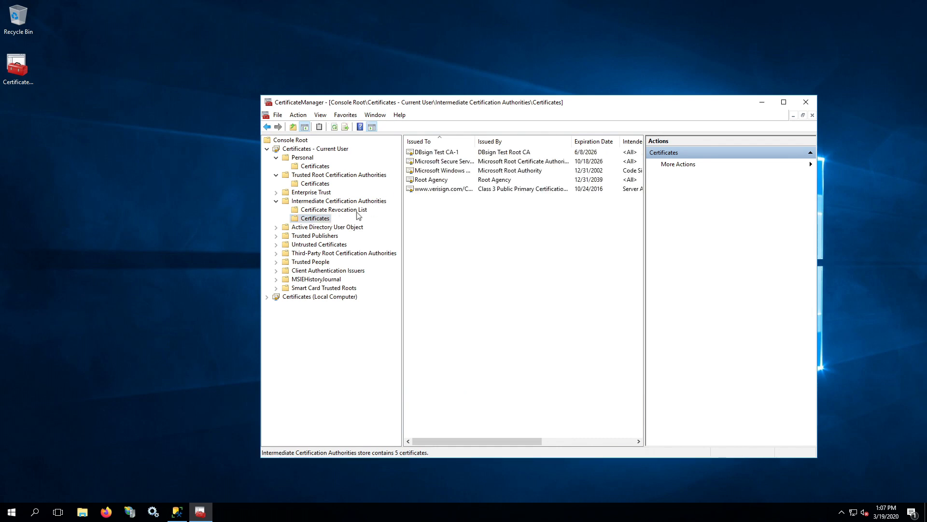
left_click(432, 153)
left_click(428, 271)
left_click(449, 154)
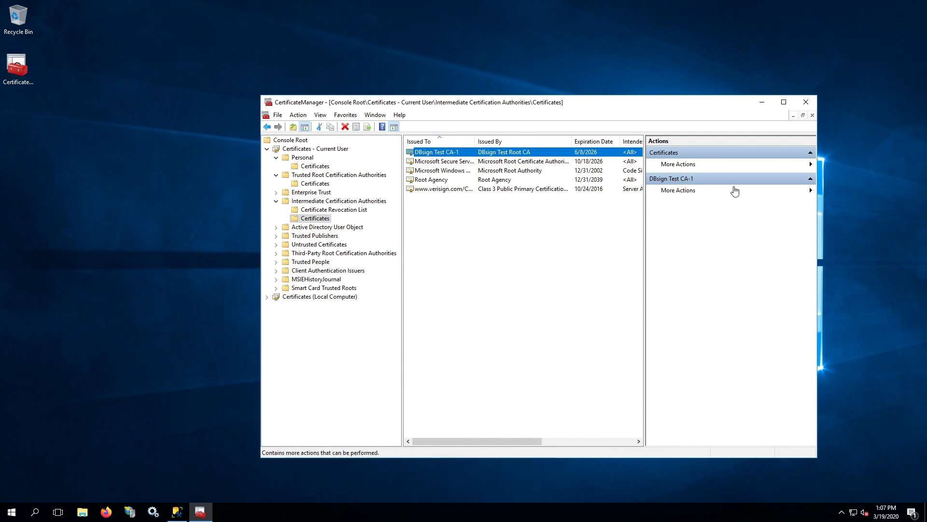
left_click(809, 102)
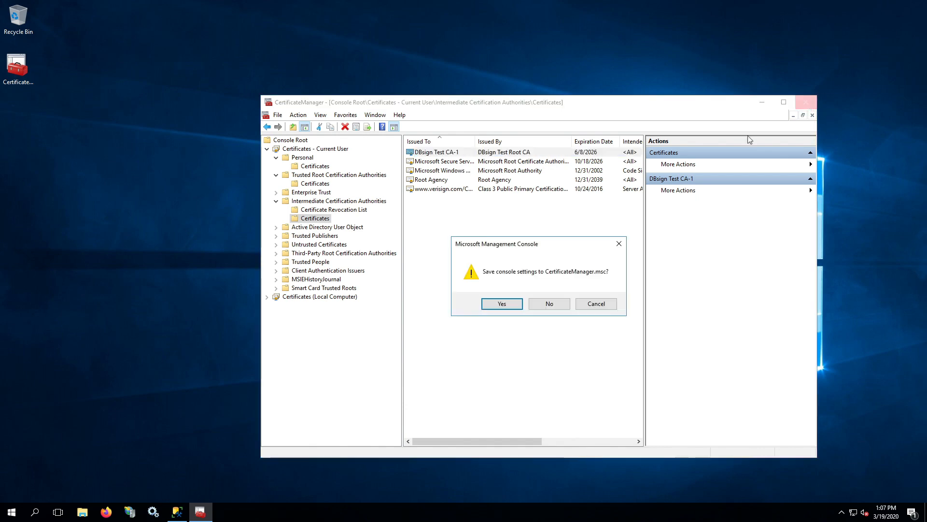
left_click(540, 304)
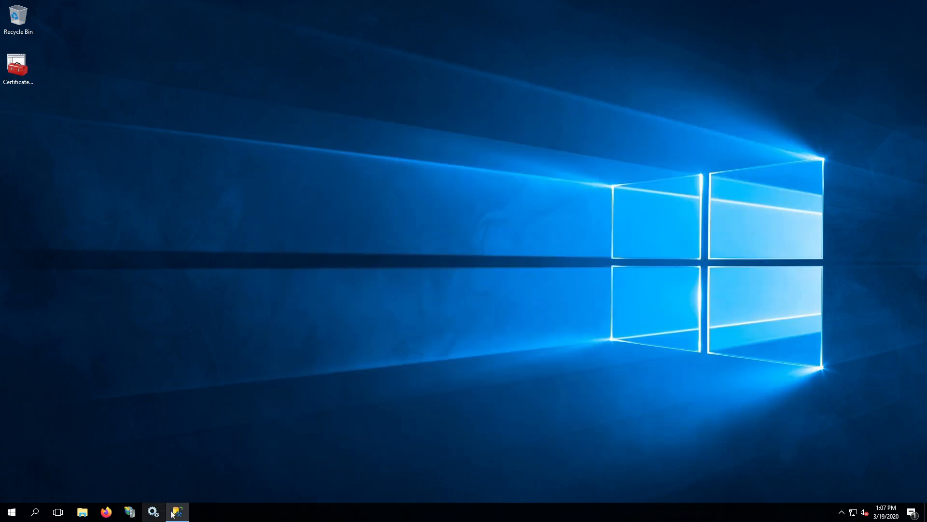
Start DBsign Admin Tools from the expanded Gradkell Systems, Inc Start menu group
left_click(12, 511)
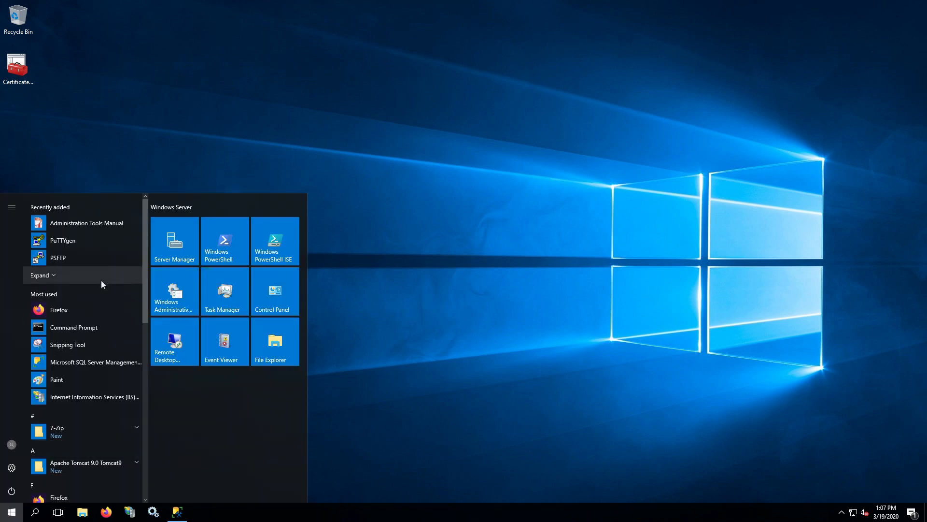
scroll(103, 282, "down", 1)
scroll(123, 288, "down", 2)
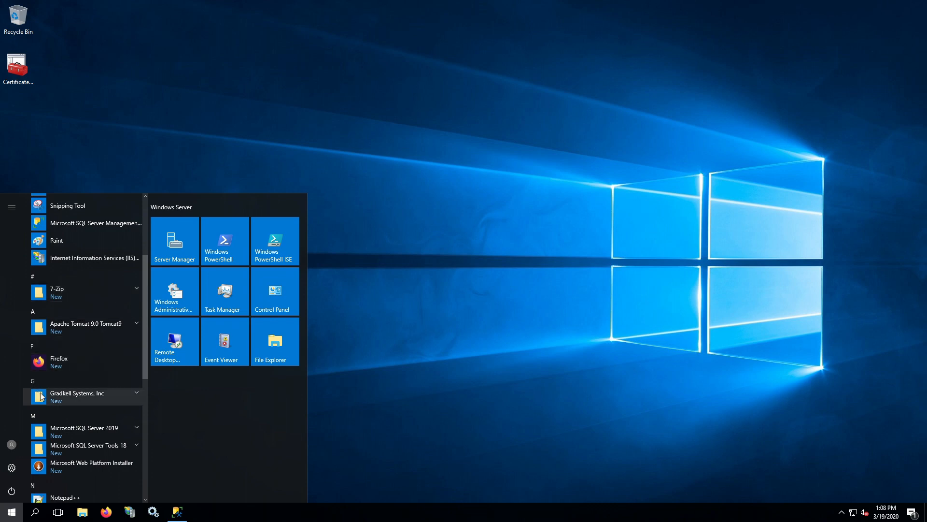
left_click(139, 397)
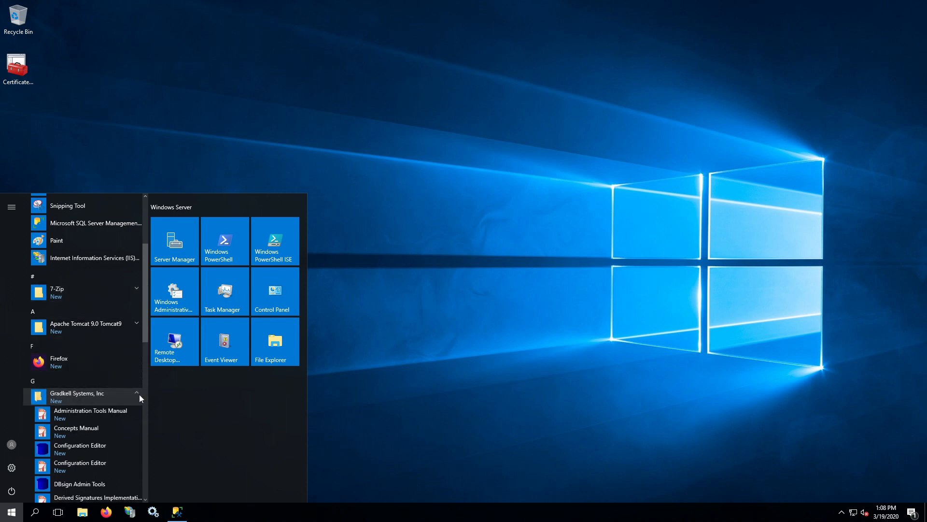
scroll(138, 393, "down", 1)
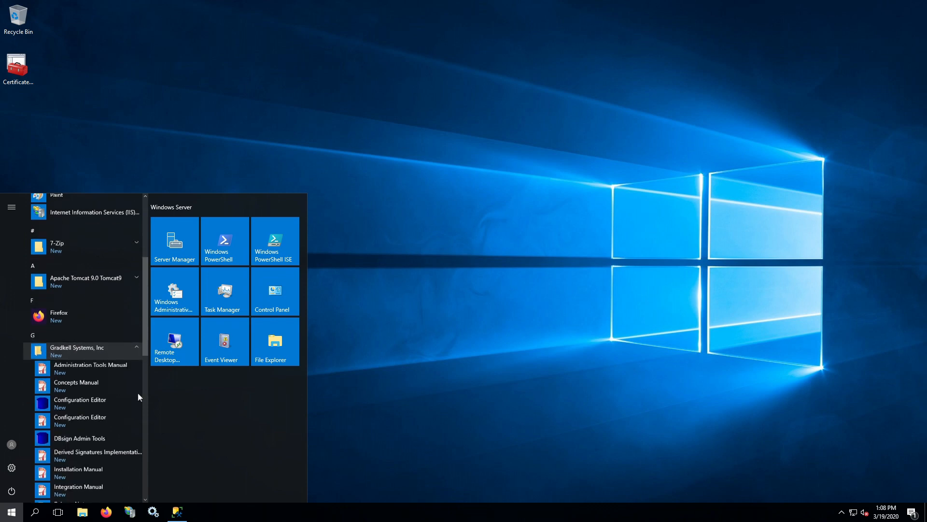
left_click(90, 437)
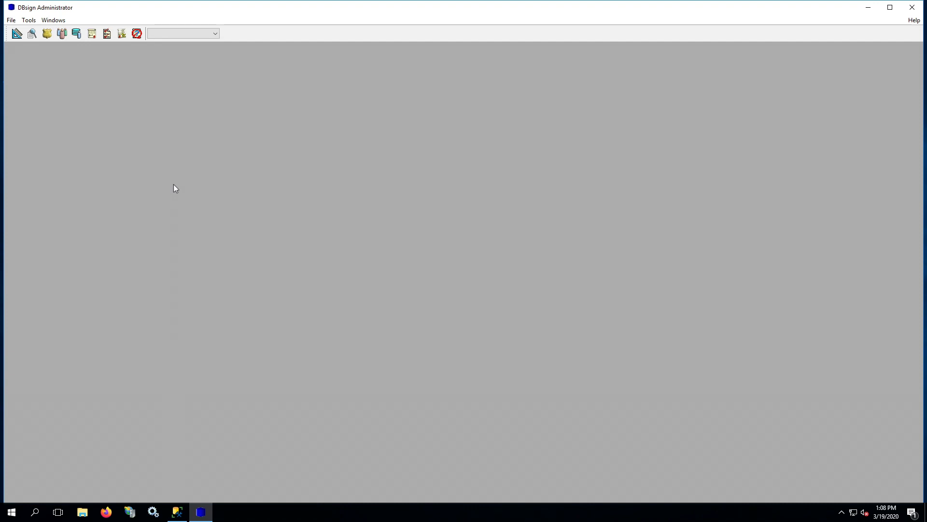
Begin Tools > Initial Table Creation, keep the default instance, and launch the Configuration File Editor for DBsign.cfg
left_click(29, 20)
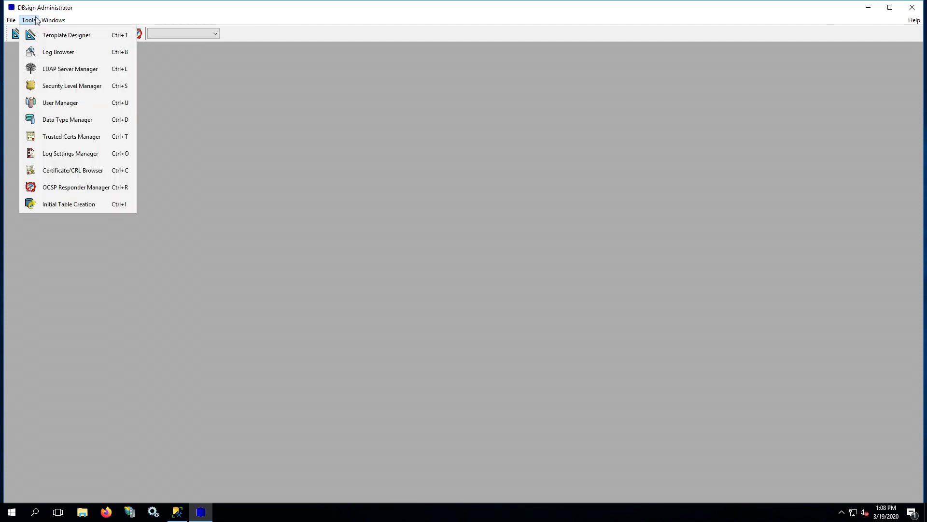
left_click(63, 205)
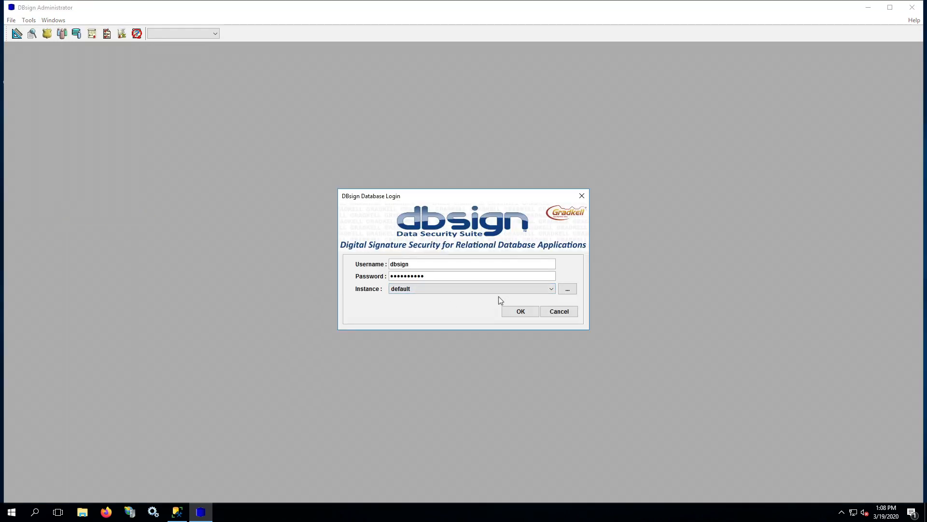
left_click(551, 288)
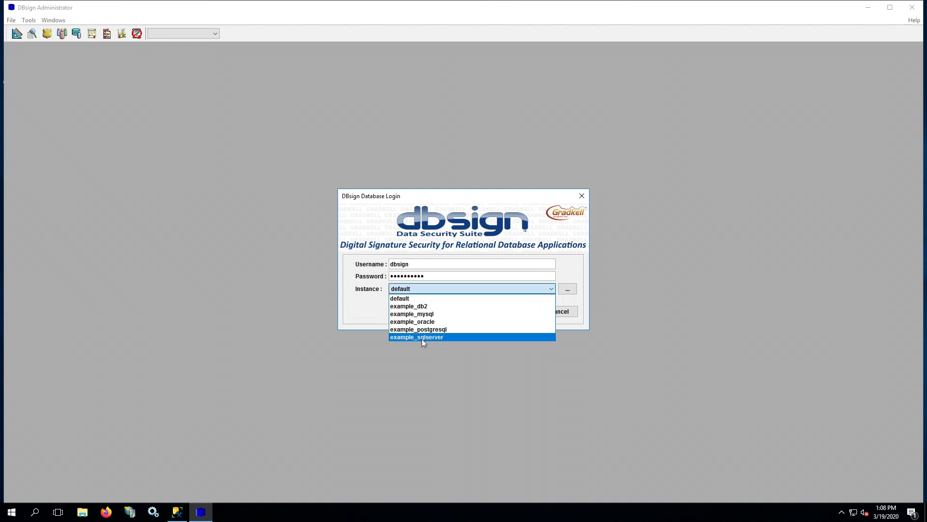
left_click(367, 295)
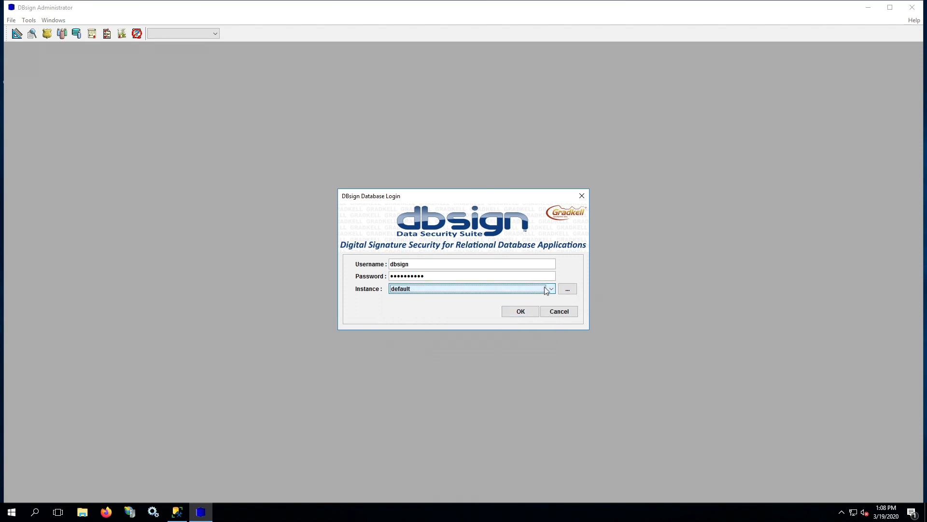
left_click(568, 289)
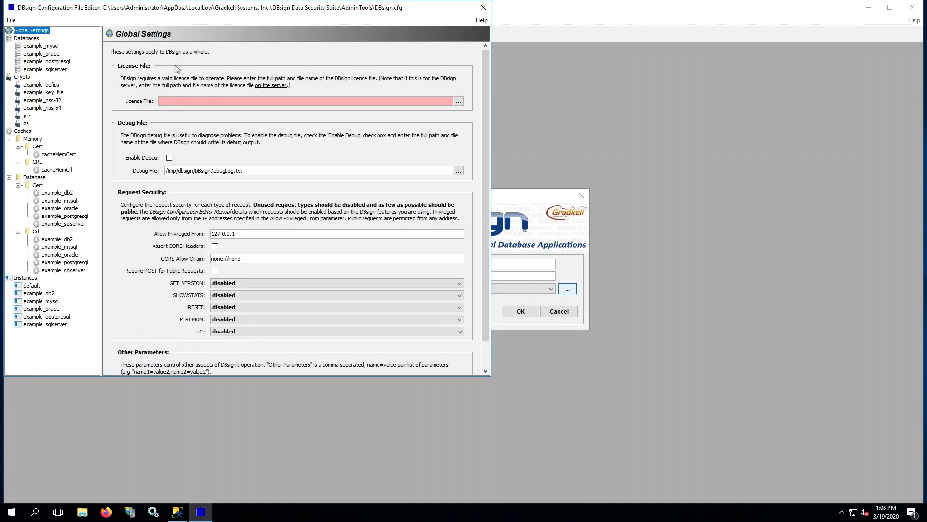
Review the example_sqlserver instance and Databases section, then view the Crypto section
left_click_drag(127, 4, 321, 59)
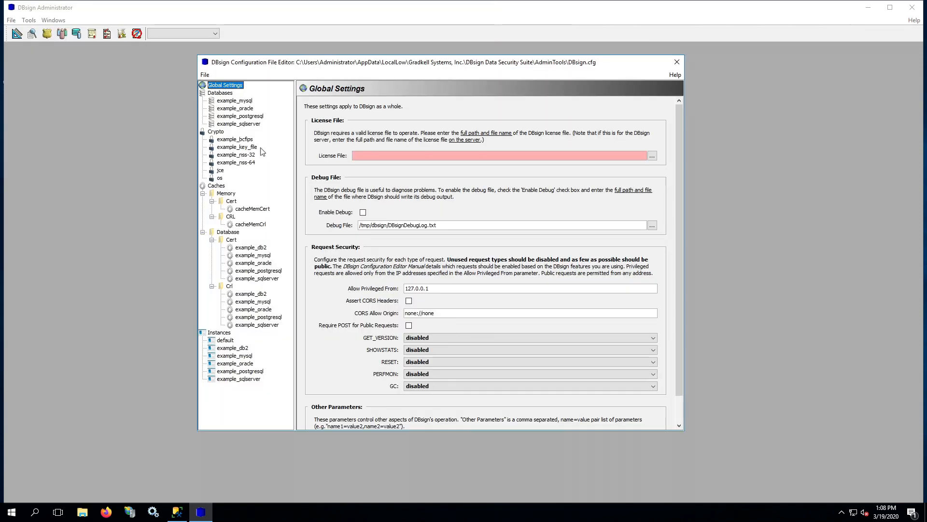
left_click(240, 378)
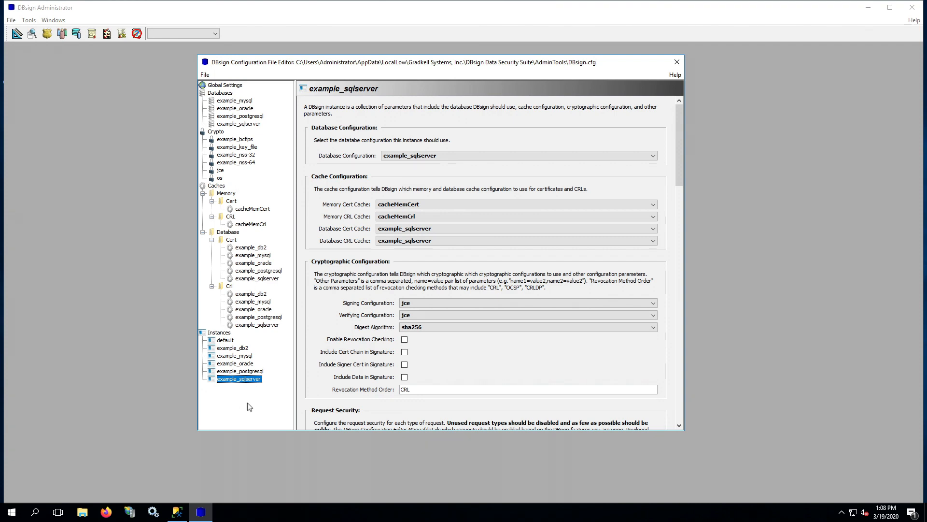
left_click(227, 94)
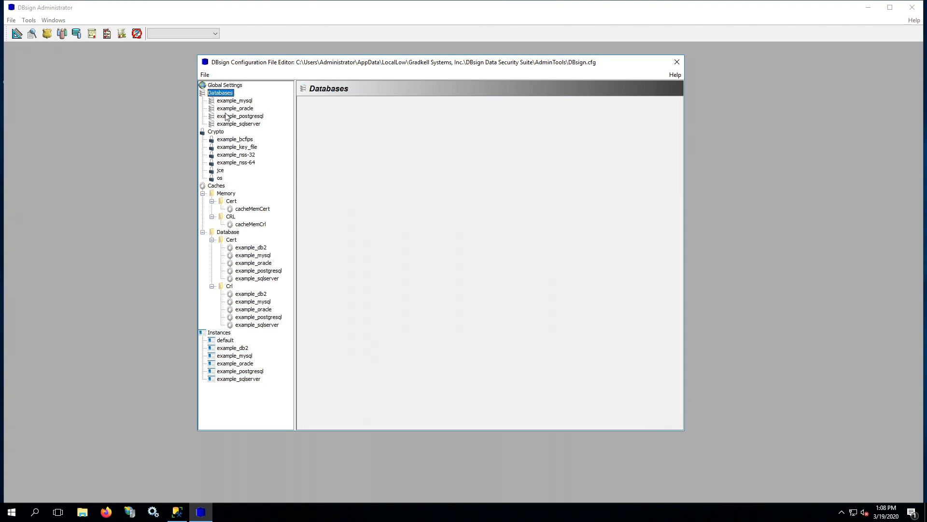
left_click(218, 132)
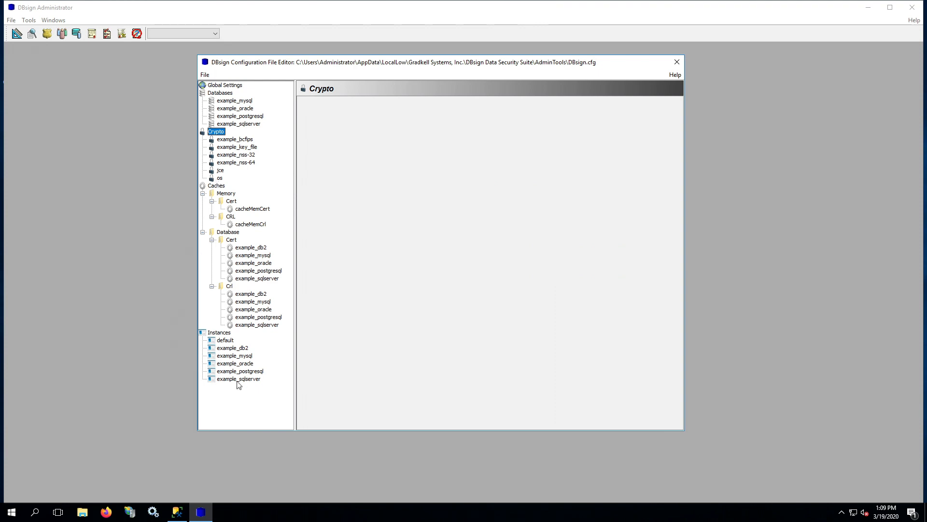
Delete example_sqlserver, example_postgresql, example_oracle, example_mysql and example_db2 instances, then view the default instance
right_click(224, 381)
left_click(244, 409)
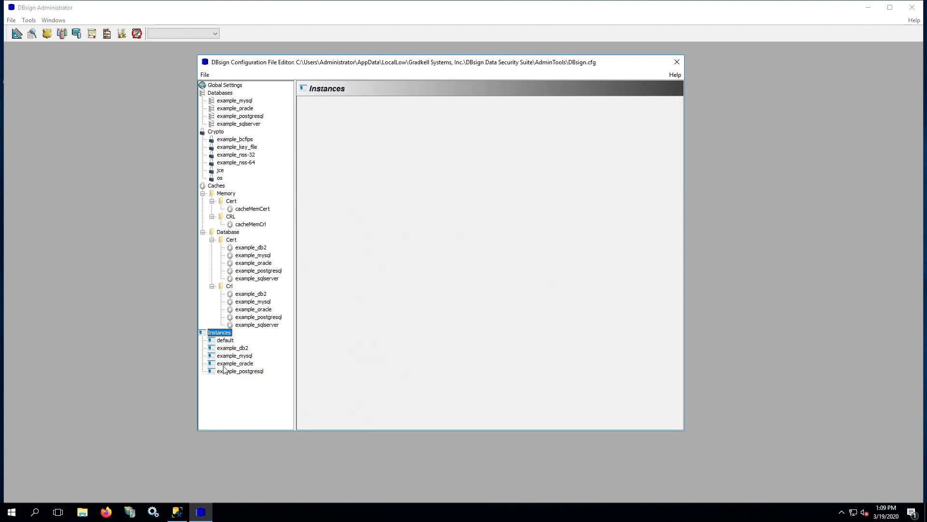
right_click(225, 370)
left_click(245, 401)
right_click(220, 367)
left_click(242, 396)
right_click(230, 360)
left_click(245, 391)
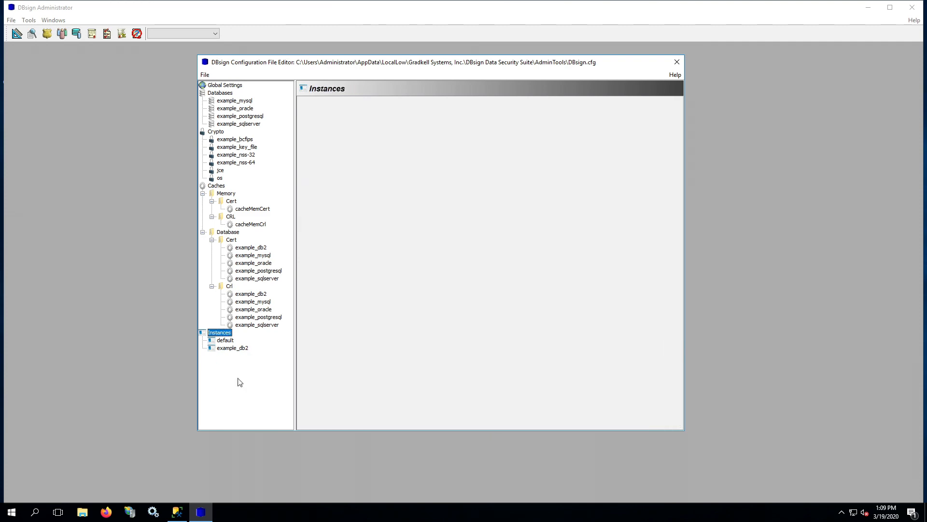
right_click(227, 348)
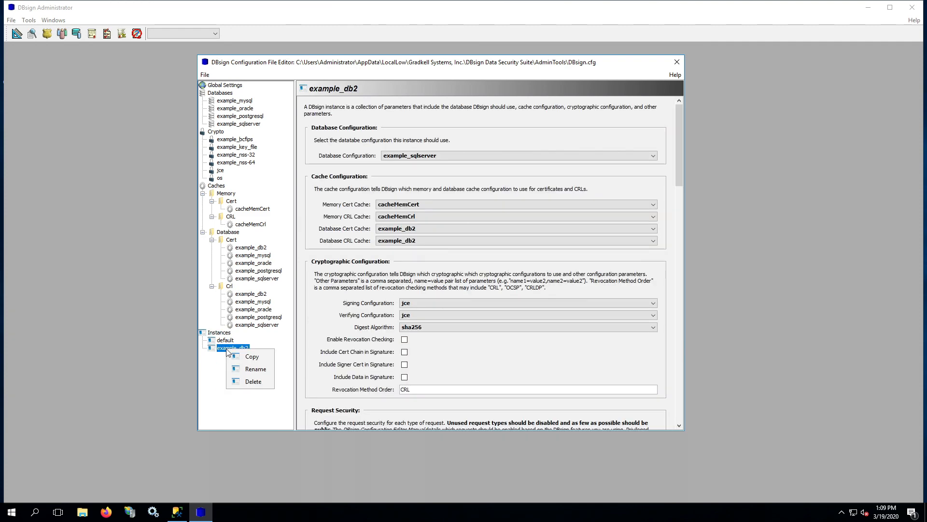
left_click(253, 382)
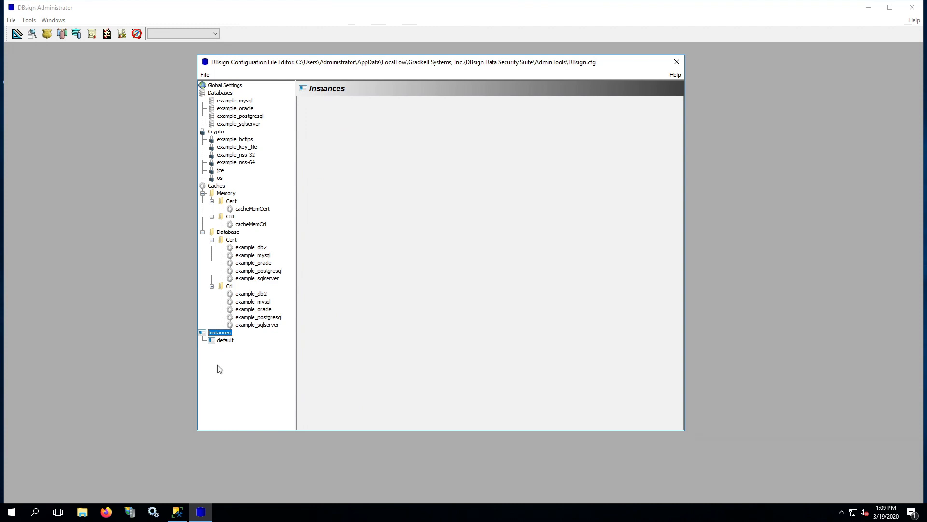
left_click(224, 341)
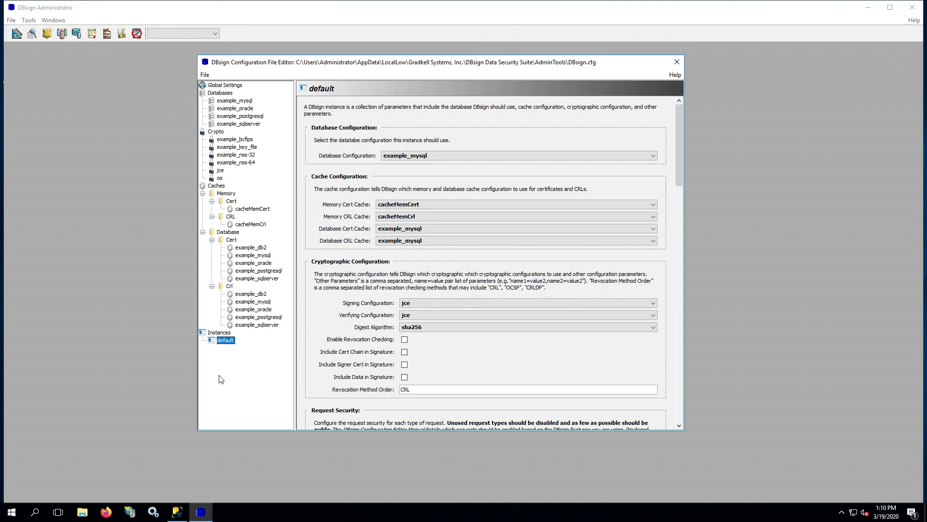
Delete the example_postgresql and example_oracle CRL database caches
right_click(250, 320)
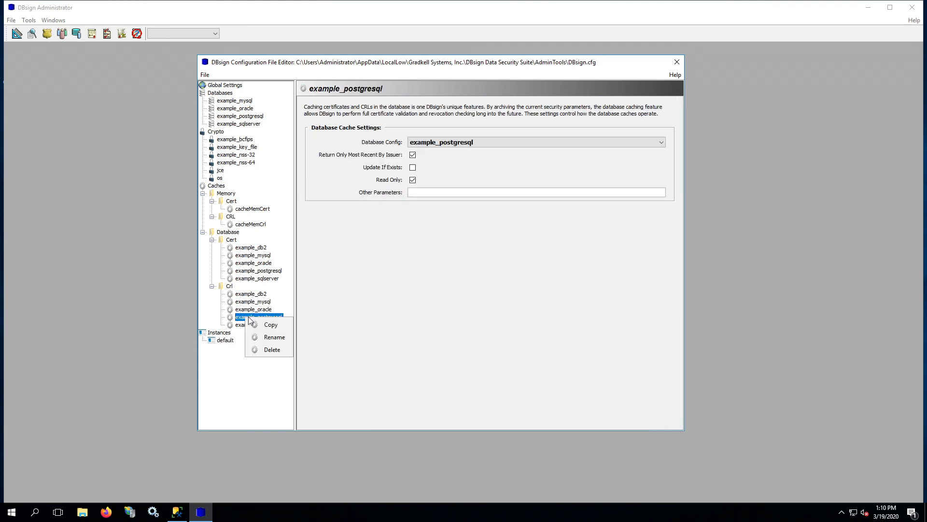
left_click(261, 348)
right_click(254, 312)
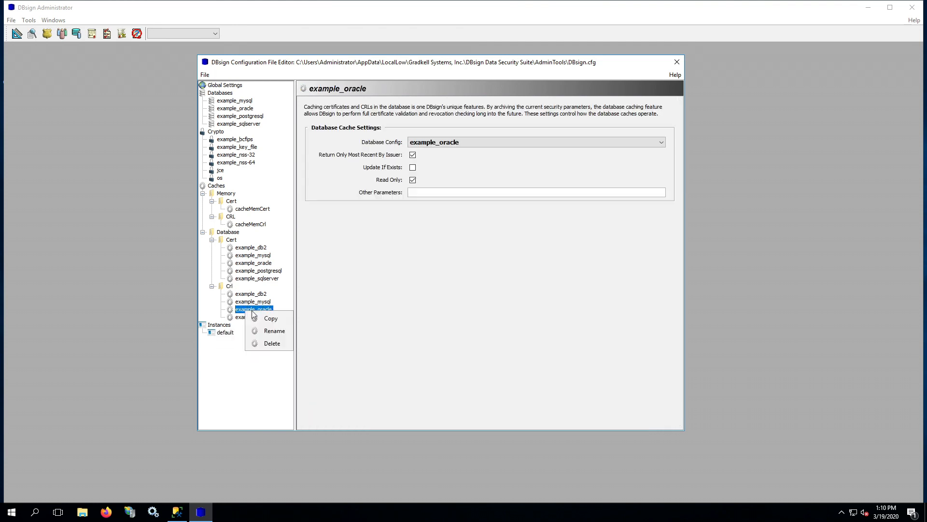
left_click(261, 344)
Try deleting the example_mysql CRL cache, dismiss the Cannot Delete Node error, and select default
right_click(255, 304)
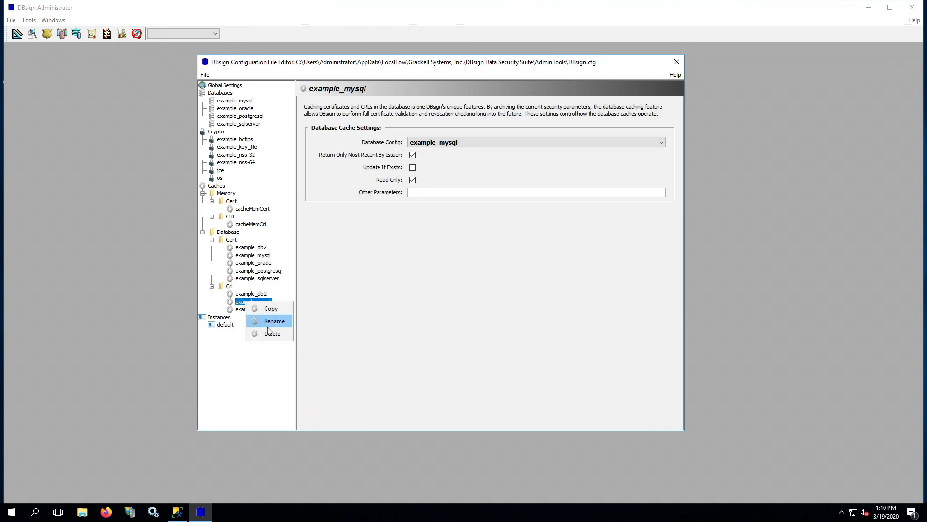
left_click(260, 332)
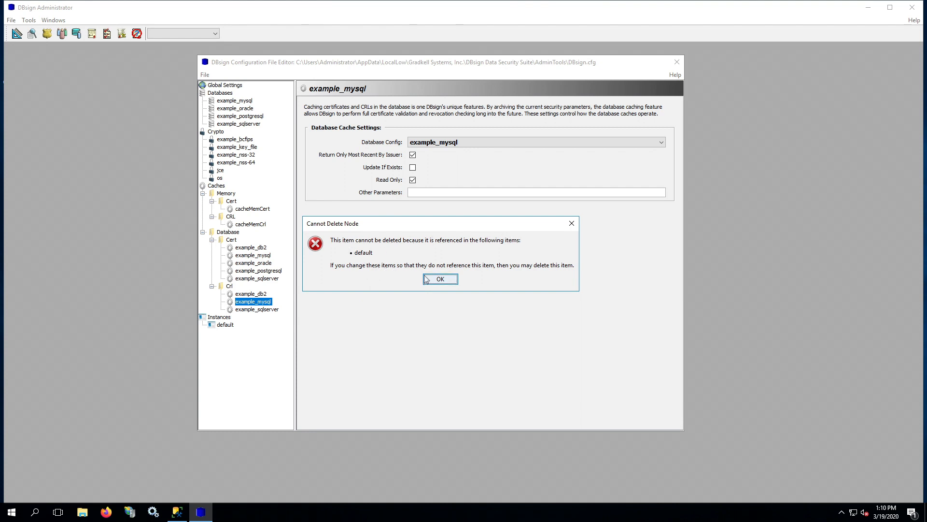
left_click(440, 280)
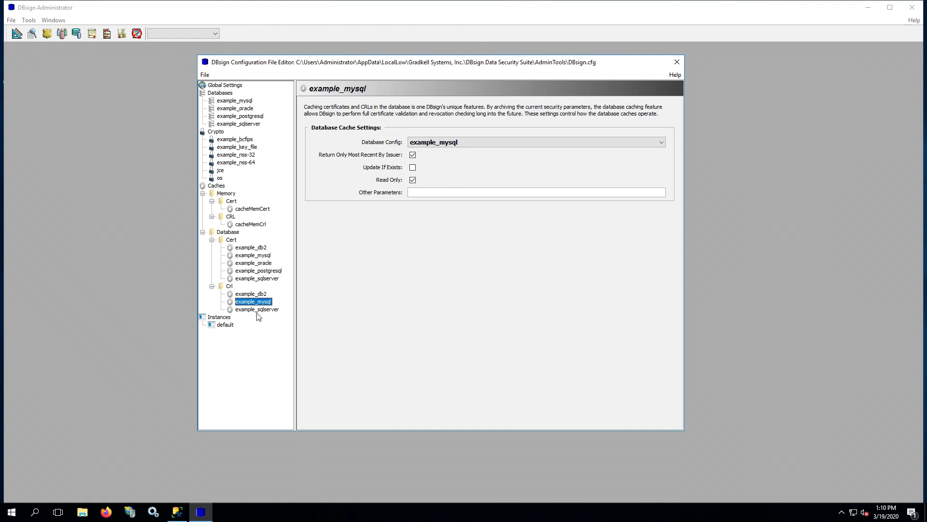
left_click(226, 325)
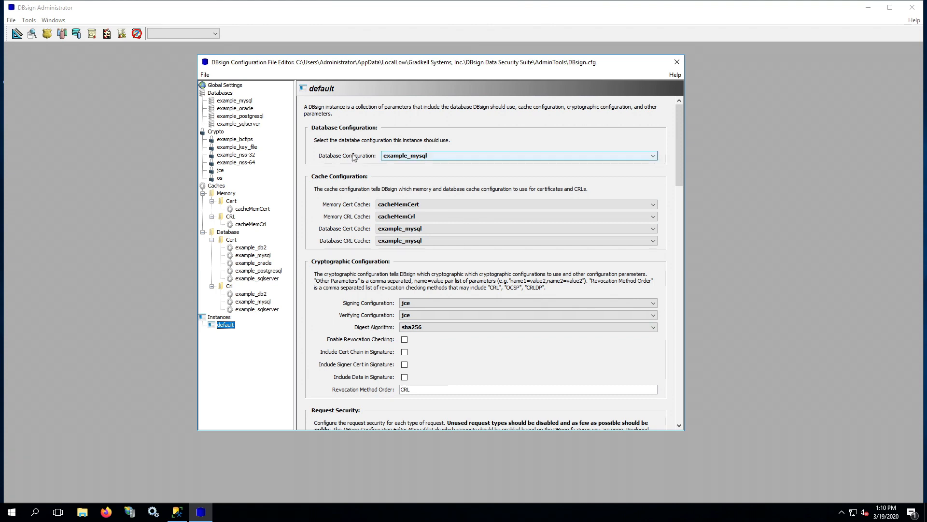
Point the default instance's database configuration, certificate cache and CRL cache at example_sqlserver
left_click(415, 157)
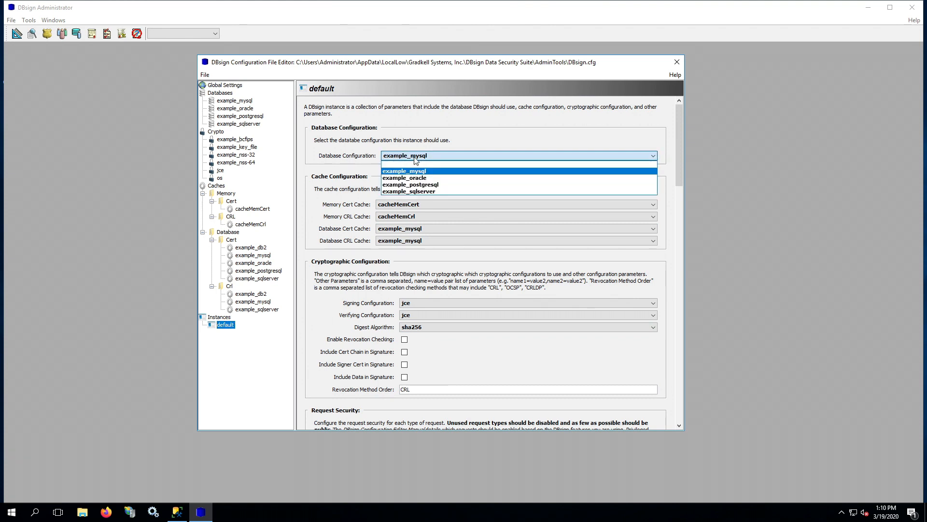
left_click(437, 192)
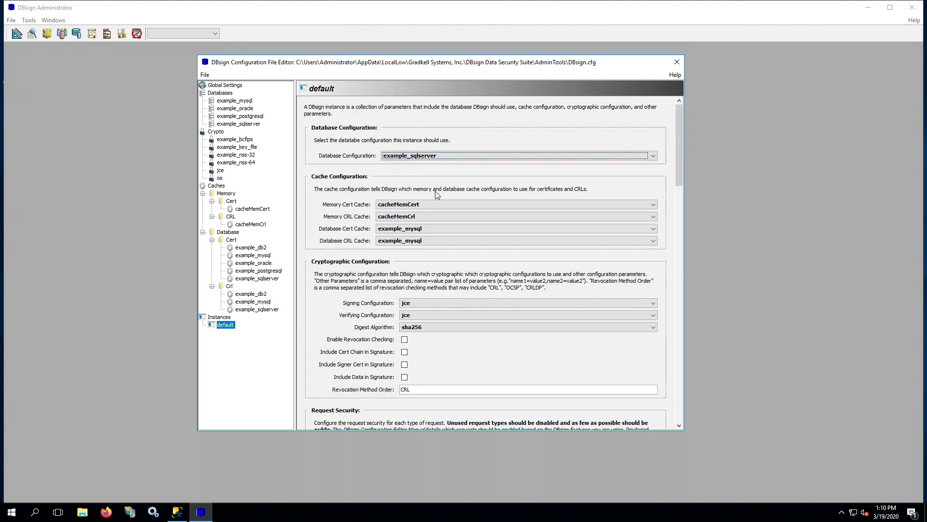
left_click(395, 230)
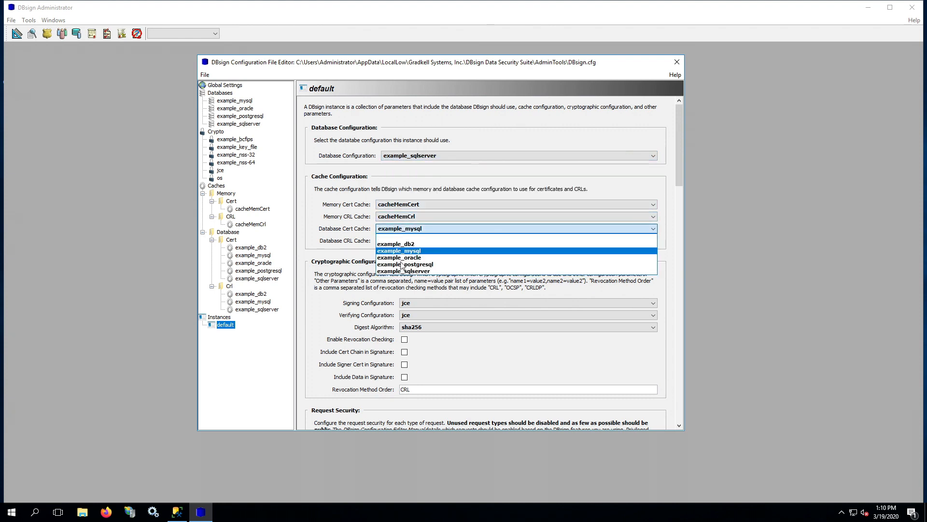
left_click(401, 275)
left_click(399, 245)
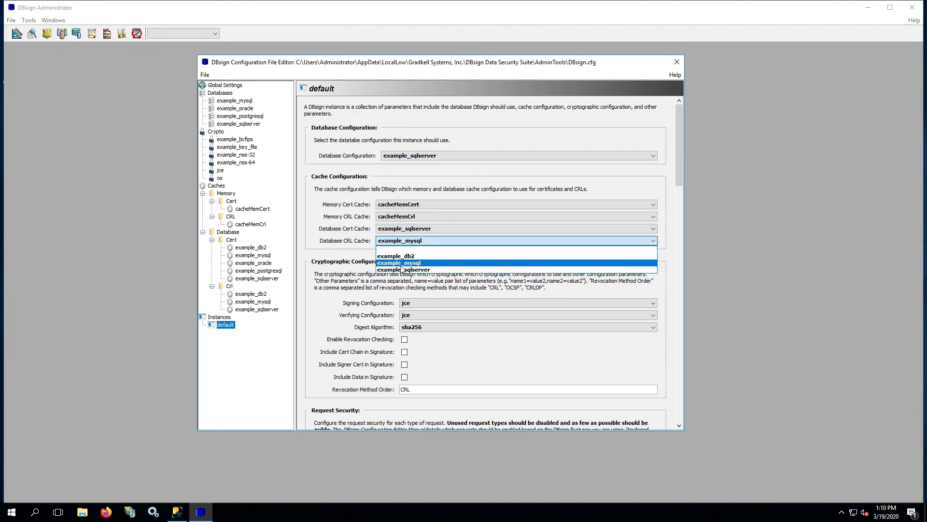
left_click(401, 271)
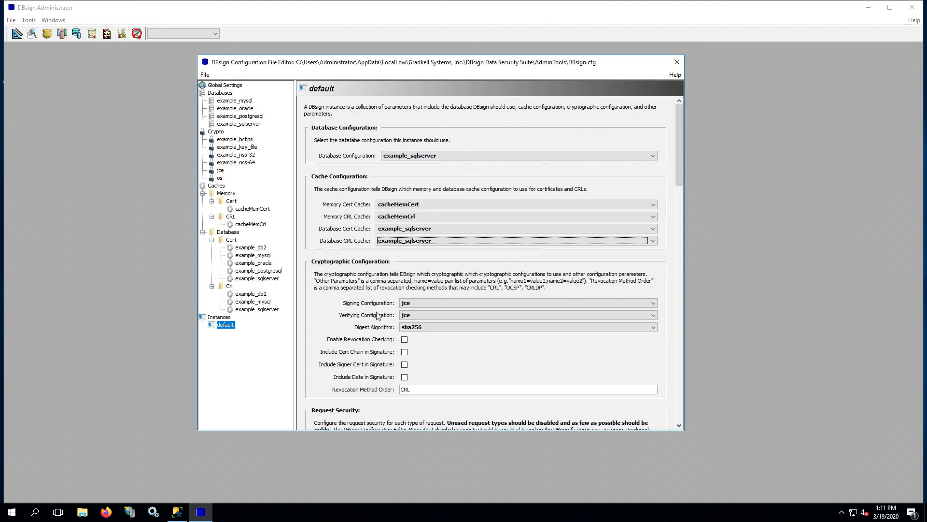
Set both the signing and verifying configurations of the default instance to os
left_click(412, 304)
left_click(411, 352)
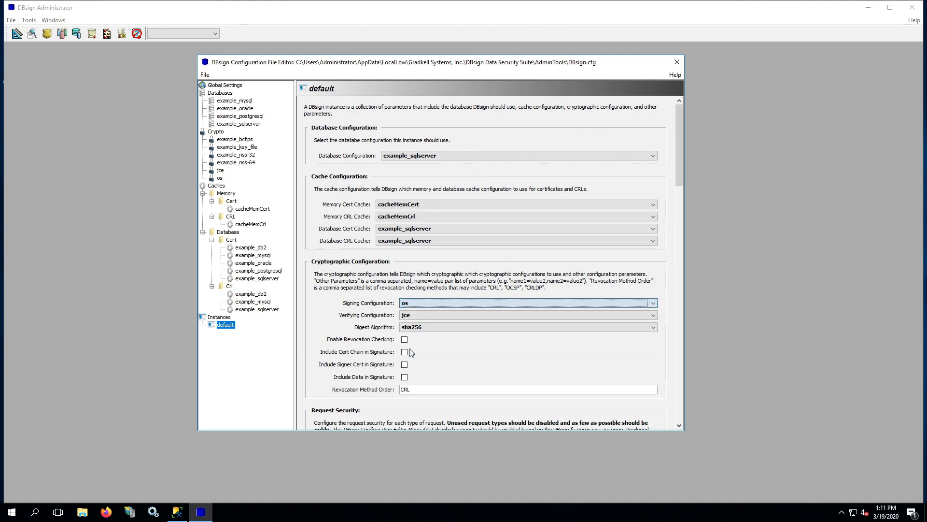
left_click(415, 316)
left_click(416, 365)
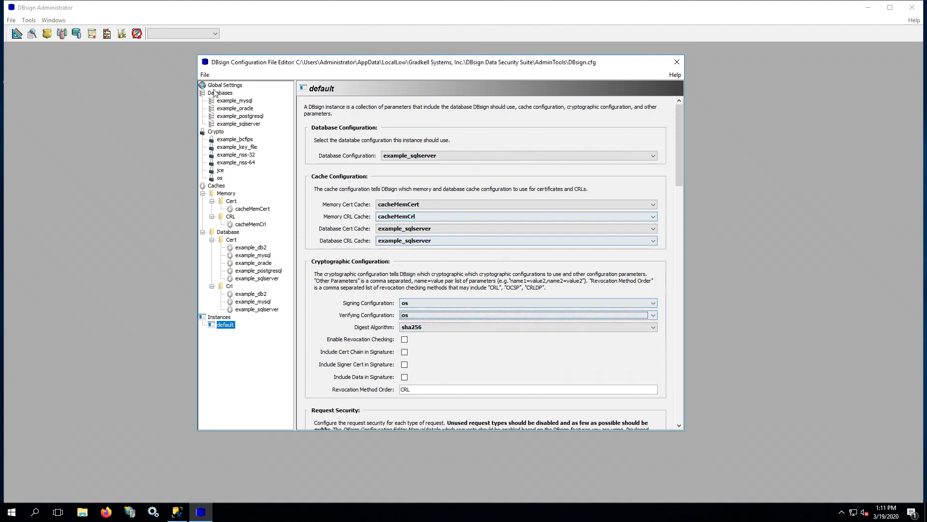
Delete the example_mysql and example_db2 CRL database caches
right_click(261, 302)
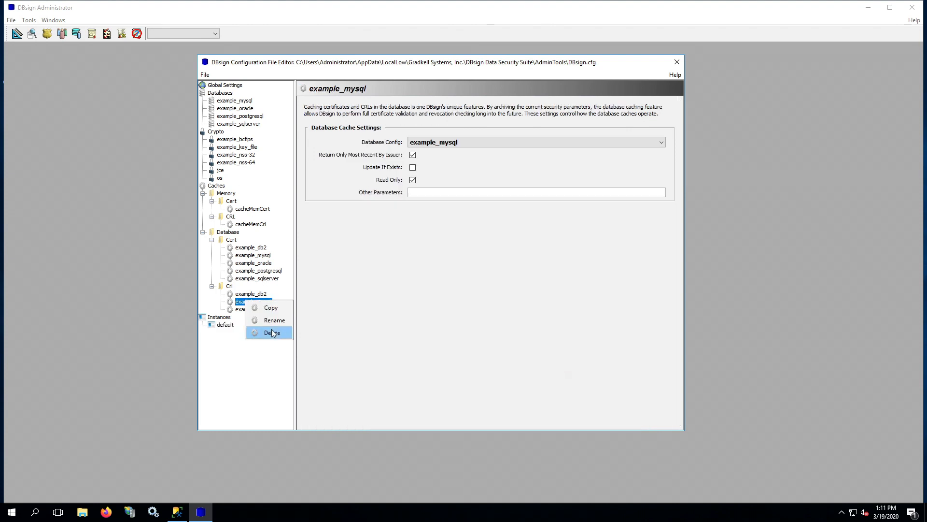
left_click(272, 332)
right_click(249, 294)
left_click(265, 326)
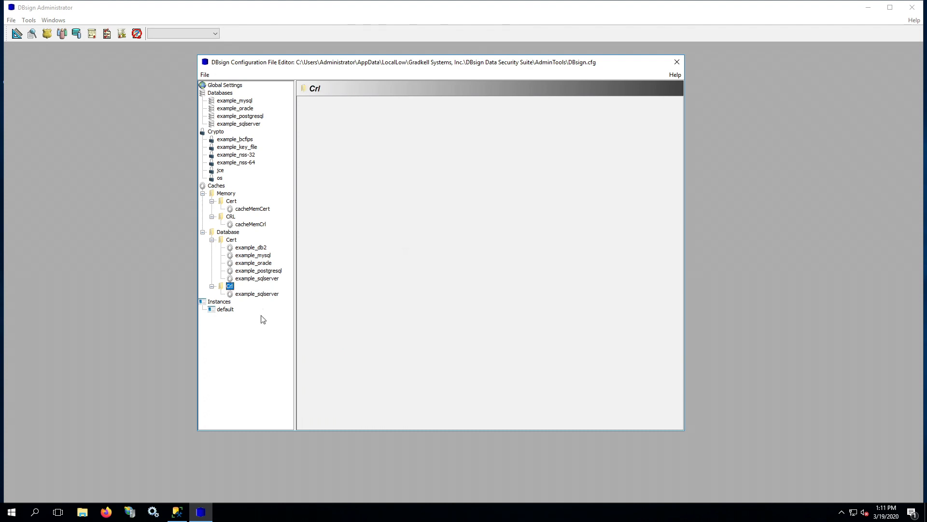
Delete the example_postgresql, example_oracle, example_mysql and example_db2 certificate caches, keeping example_sqlserver
right_click(253, 271)
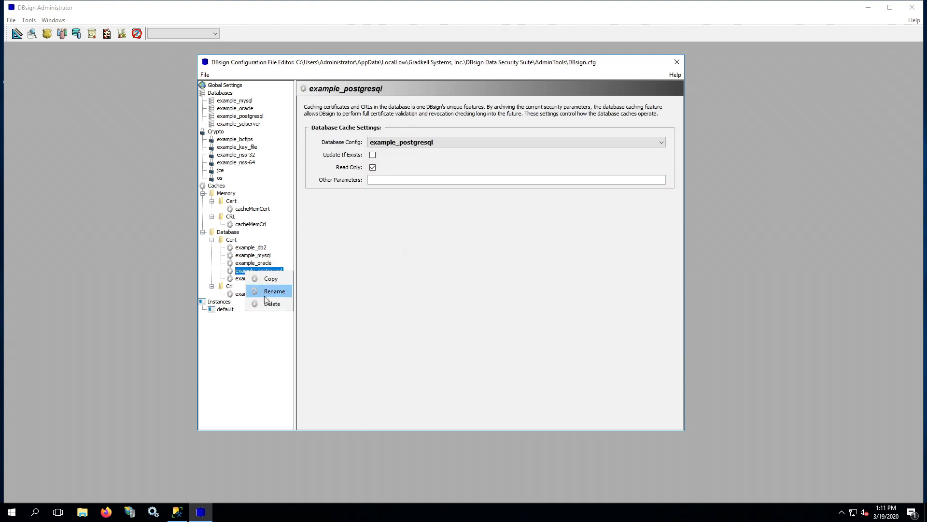
left_click(268, 304)
right_click(256, 265)
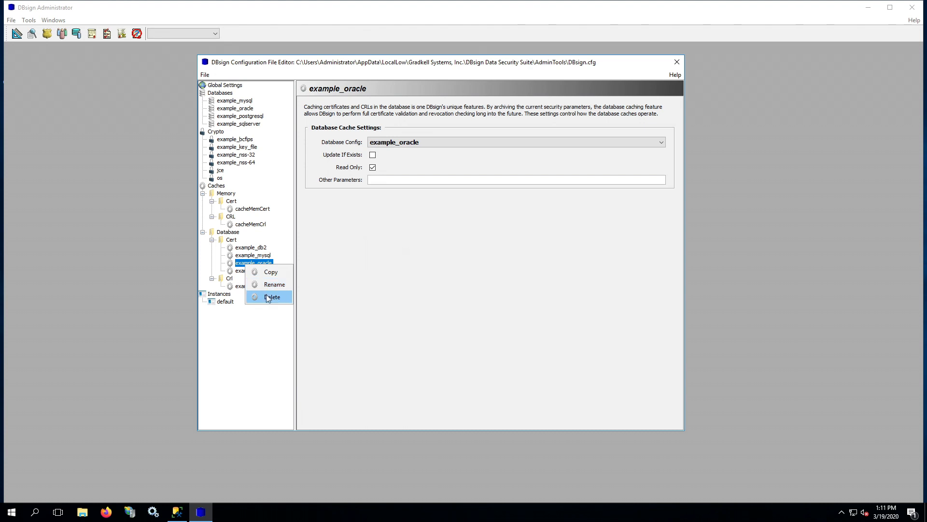
left_click(270, 297)
right_click(255, 255)
left_click(269, 289)
right_click(255, 255)
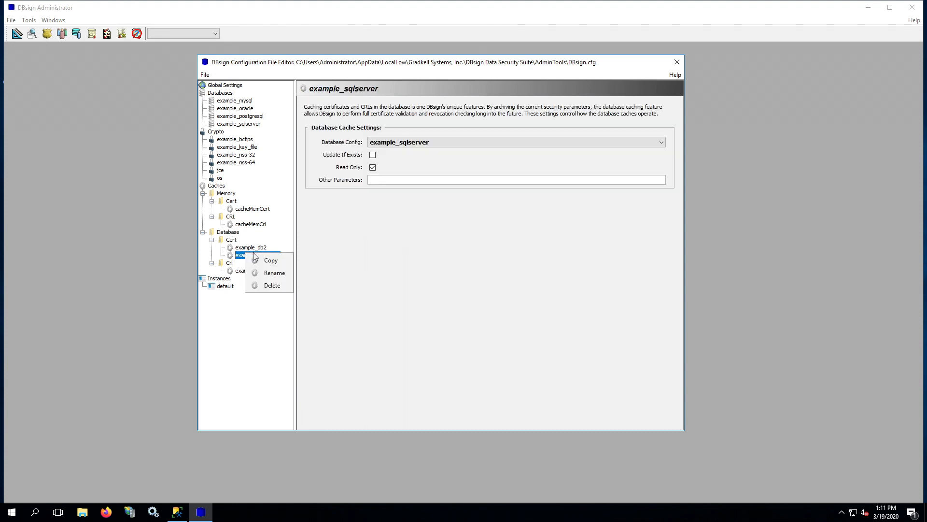
left_click(253, 256)
right_click(247, 248)
left_click(270, 281)
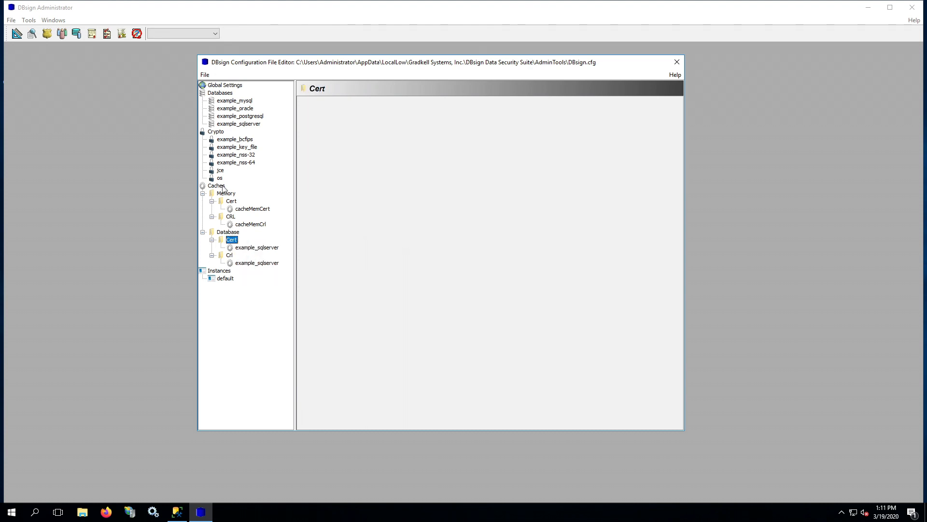
Delete the jce, example_nss-32, example_nss-64, example_key_file and example_bcfips crypto configurations
right_click(220, 172)
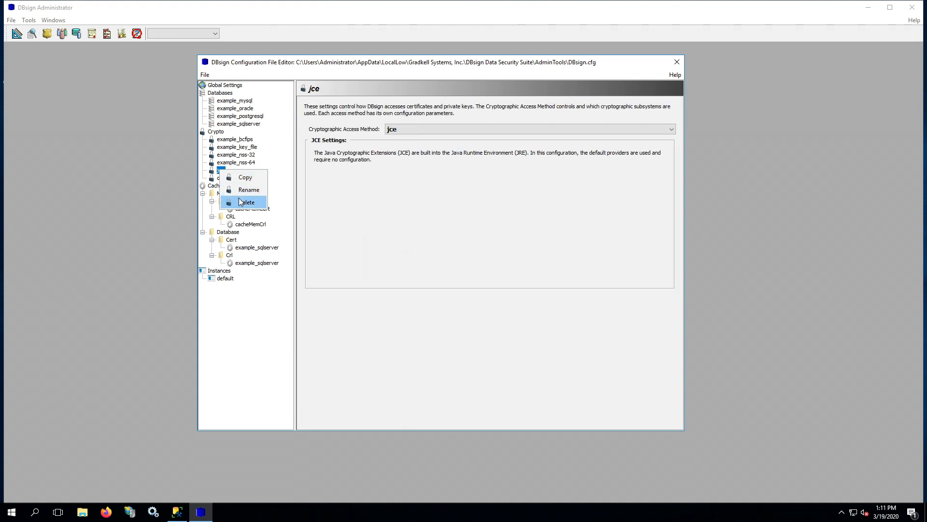
left_click(239, 198)
right_click(226, 156)
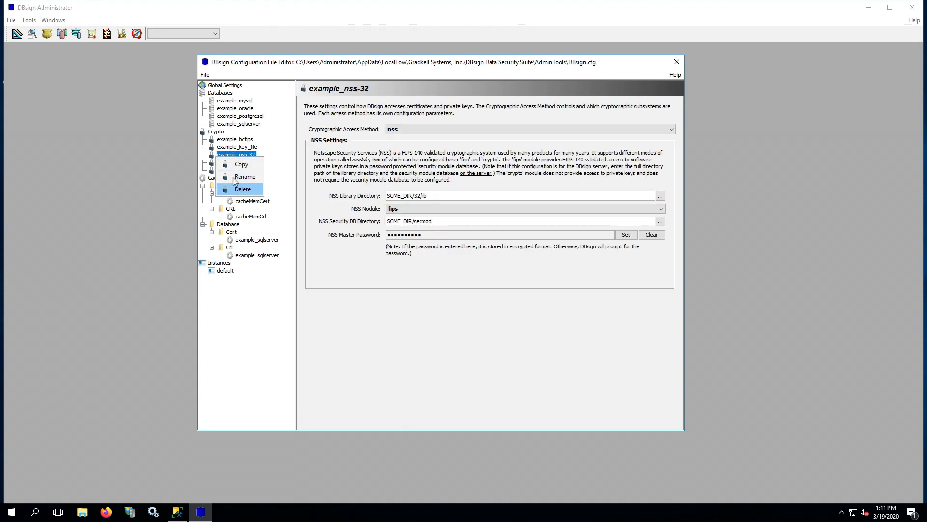
left_click(249, 187)
right_click(224, 155)
left_click(244, 184)
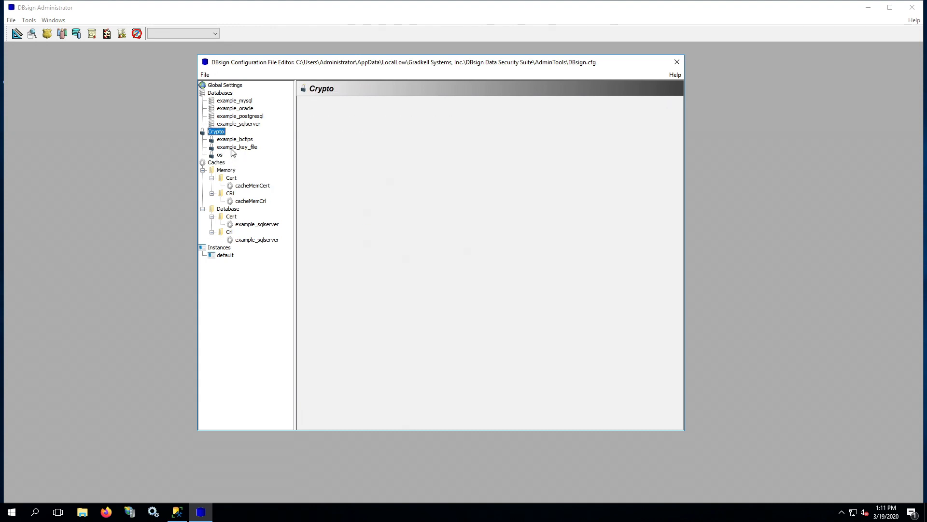
right_click(232, 148)
left_click(244, 178)
right_click(234, 140)
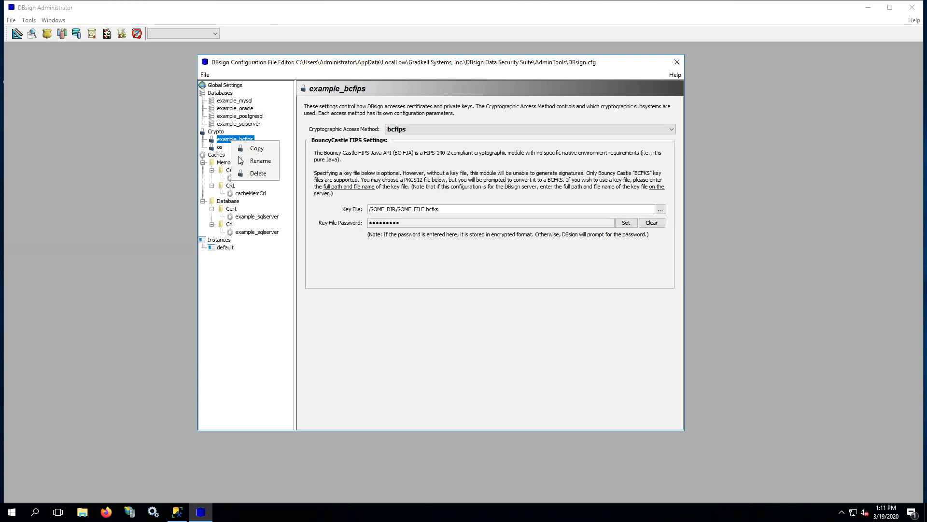
left_click(244, 170)
Delete the example_postgresql, example_oracle and example_mysql database configurations
right_click(237, 118)
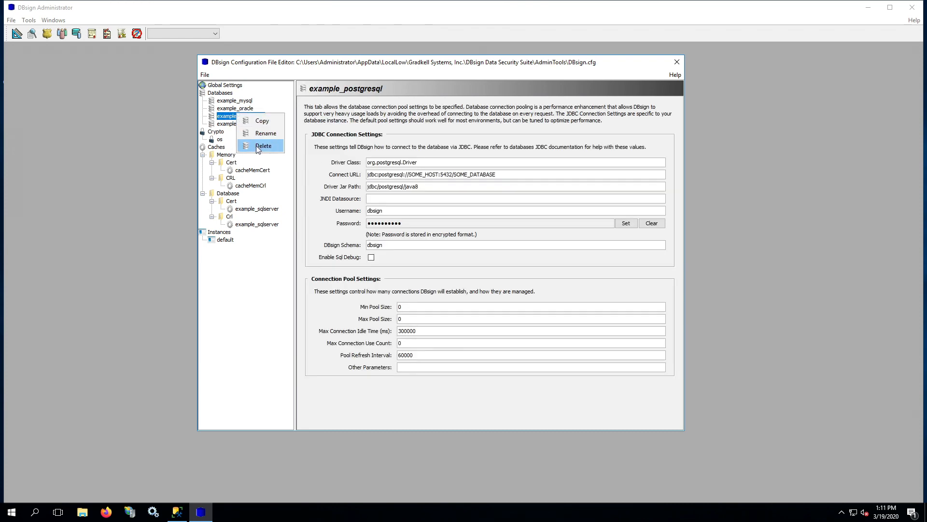
left_click(245, 148)
right_click(246, 108)
left_click(259, 140)
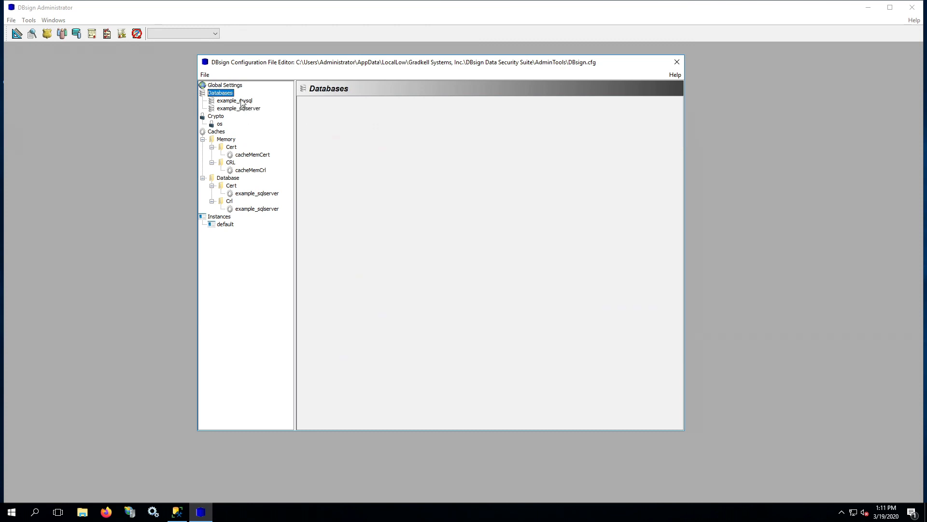
right_click(243, 100)
left_click(256, 132)
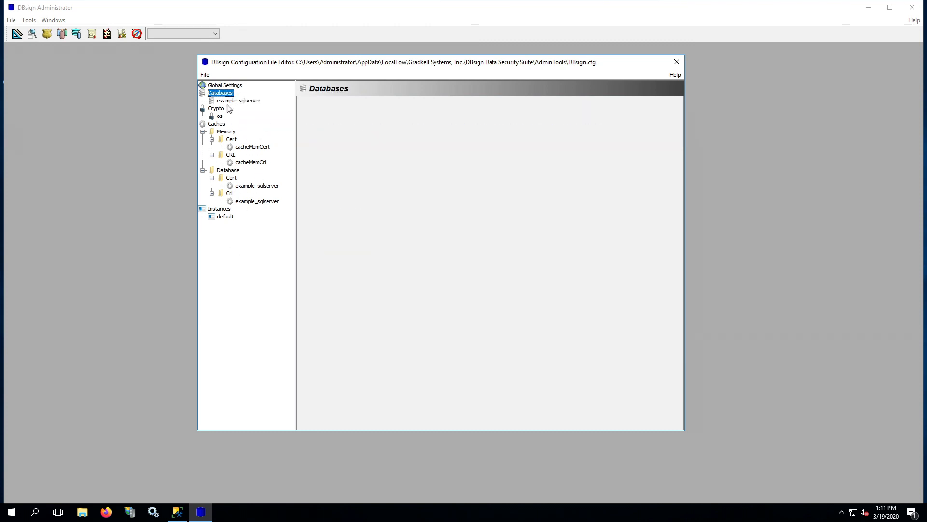
Rename the example_sqlserver database entry to sqlserver_dev
left_click(250, 201)
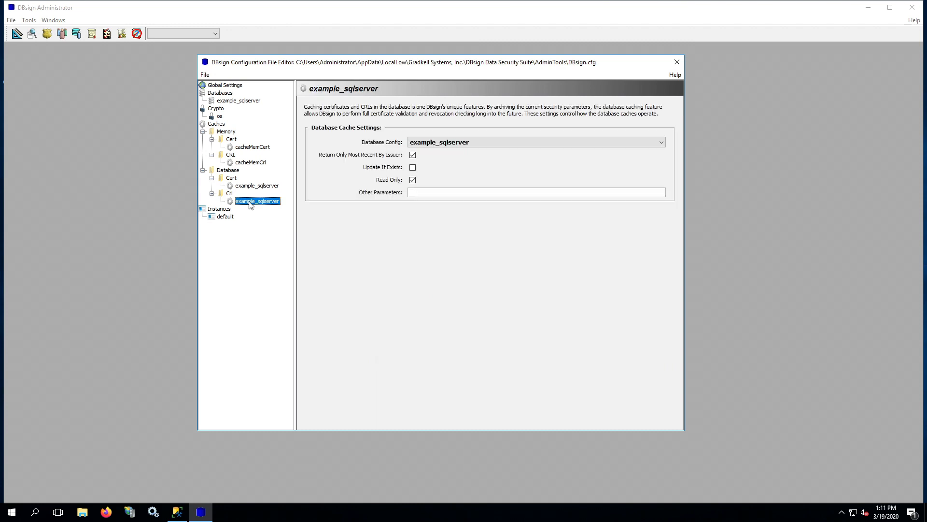
left_click(251, 185)
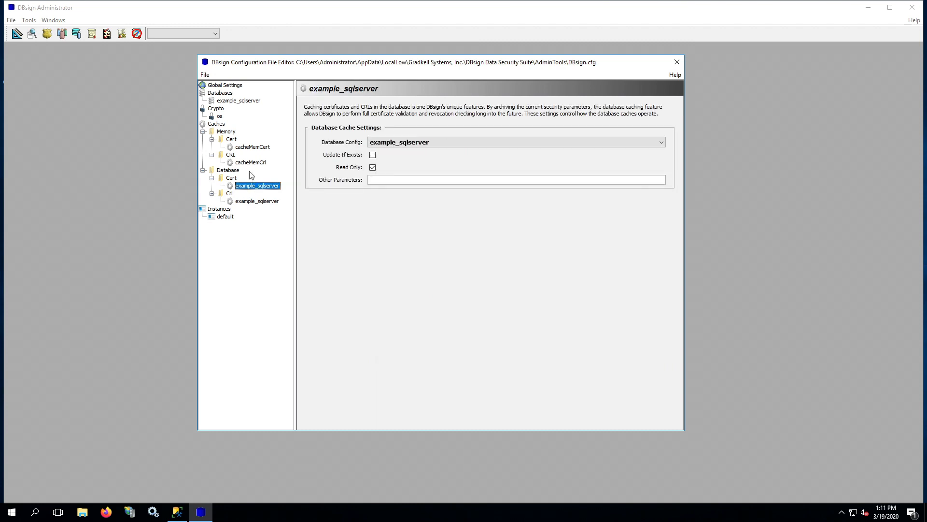
left_click(239, 101)
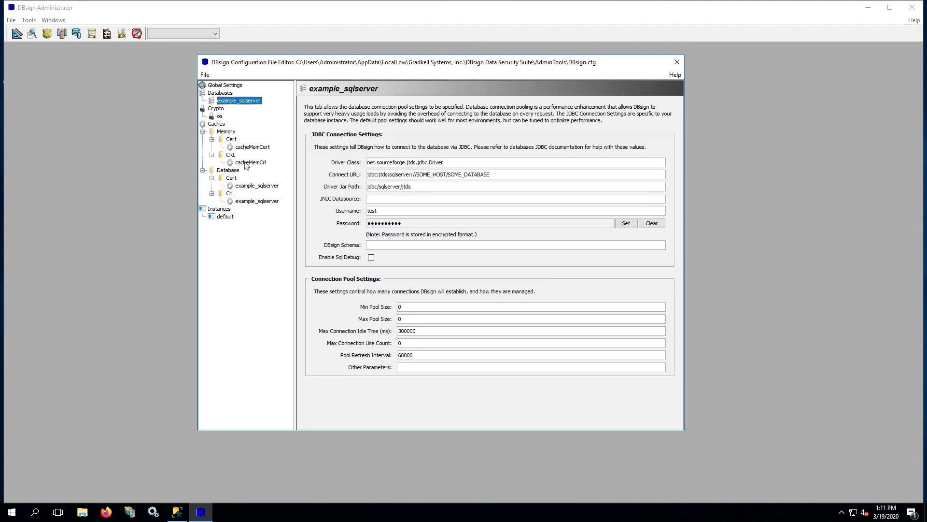
right_click(233, 101)
left_click(261, 121)
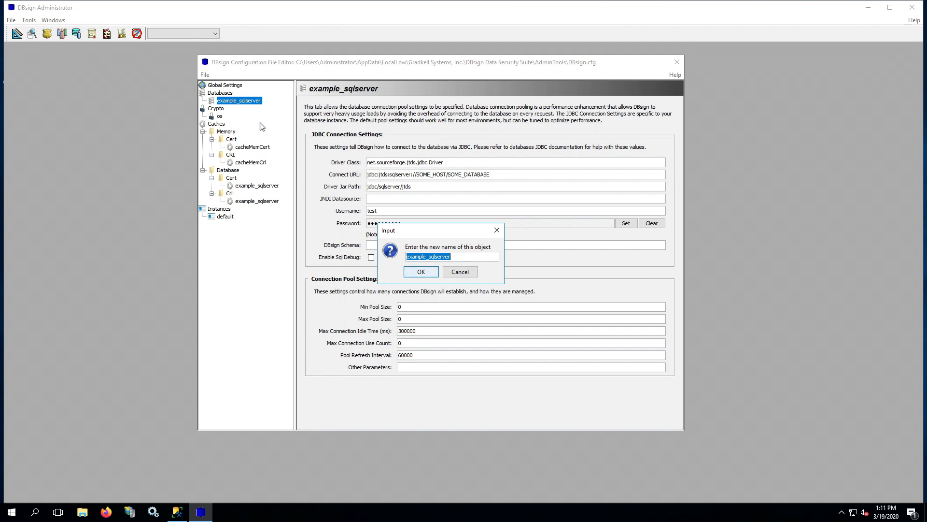
type("sqlserver_dev")
key("Return")
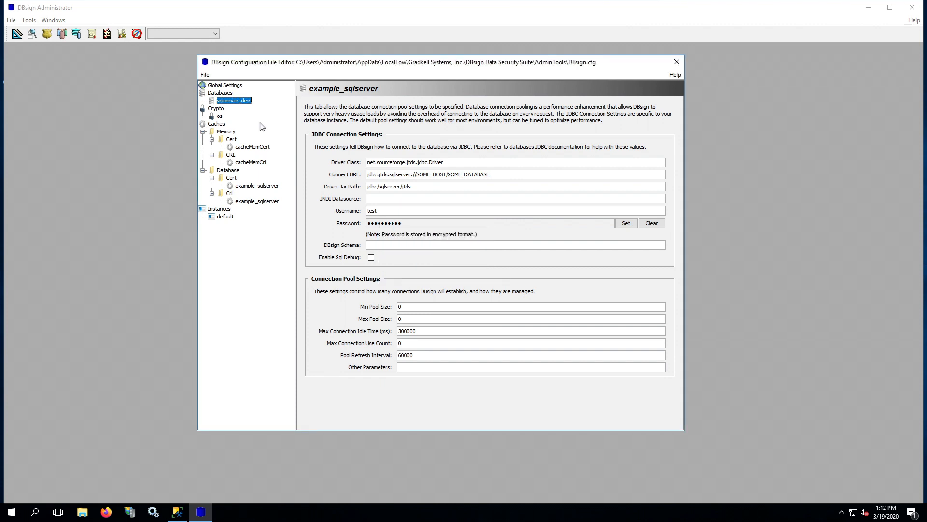
Rename the Cert database cache entry to sqlserver_dev, correcting a typo in the name
left_click(256, 185)
right_click(256, 186)
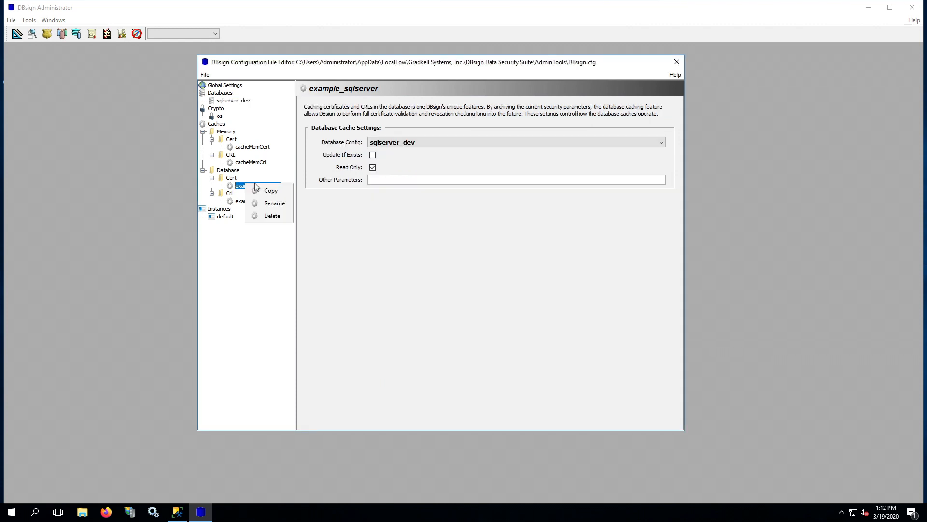
left_click(271, 203)
type("s")
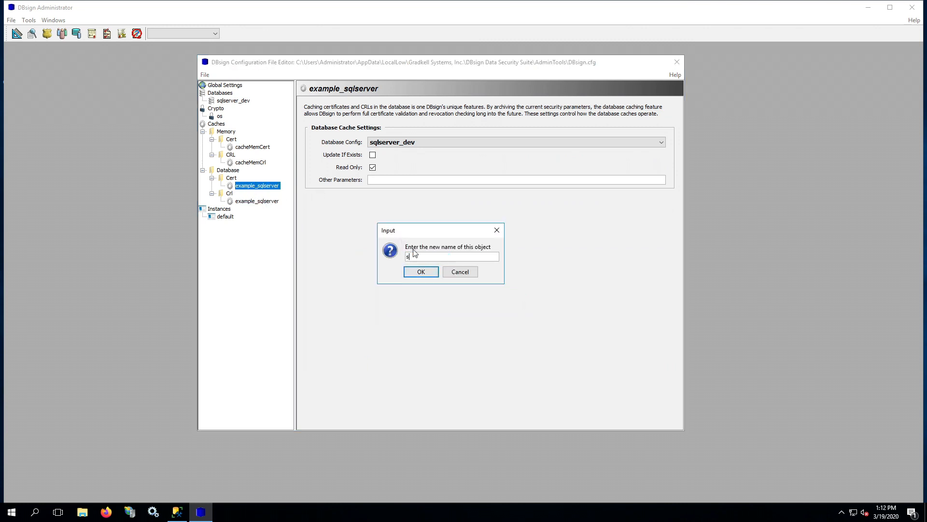
type("qlserver_dev")
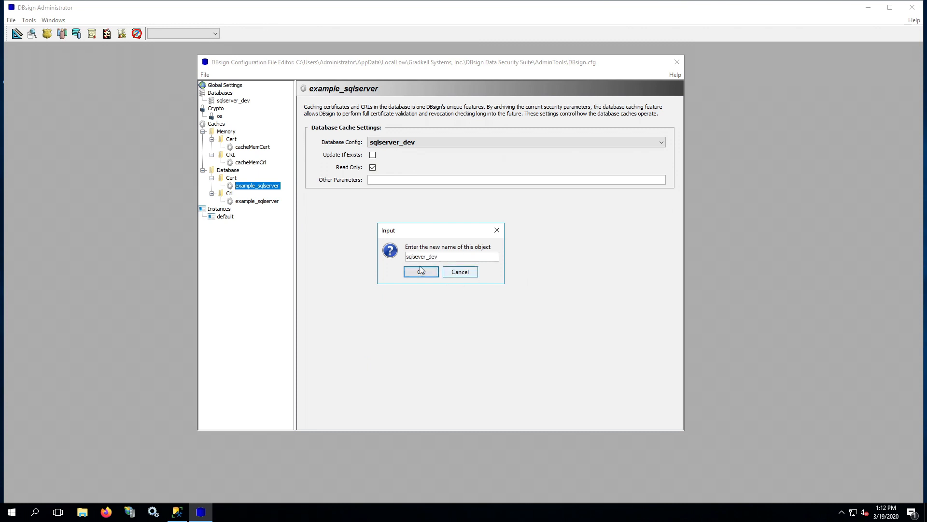
left_click(417, 256)
type("r")
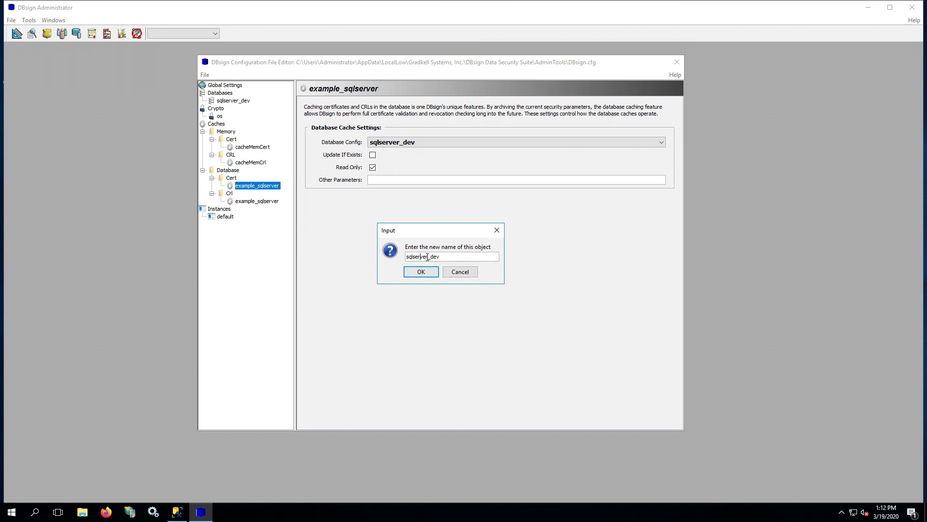
left_click(422, 271)
Rename the Crl database cache entry to sqlserver_dev
right_click(262, 205)
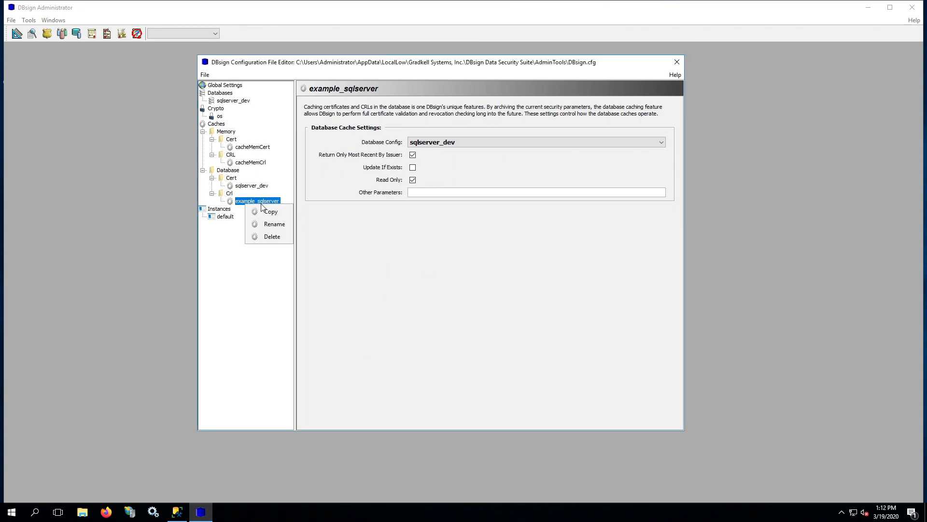
left_click(273, 224)
type("s")
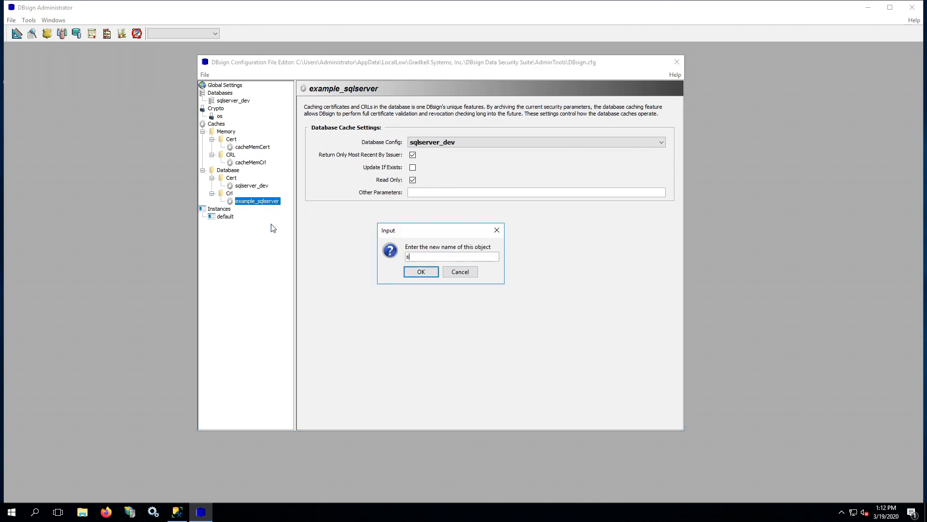
type("qlserver_dev")
key("Return")
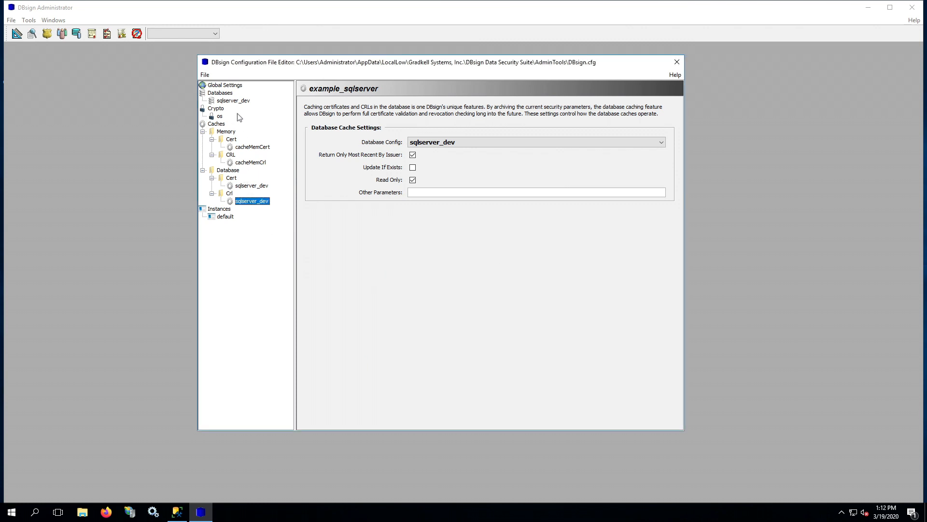
Choose sqlserver_dev as the default instance's Database Configuration, then show the os crypto entry
left_click(227, 217)
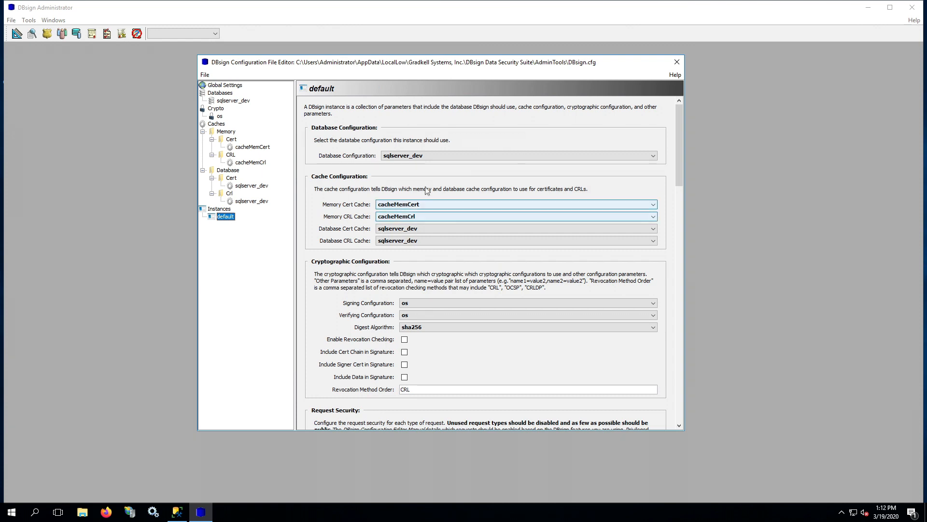
left_click(399, 157)
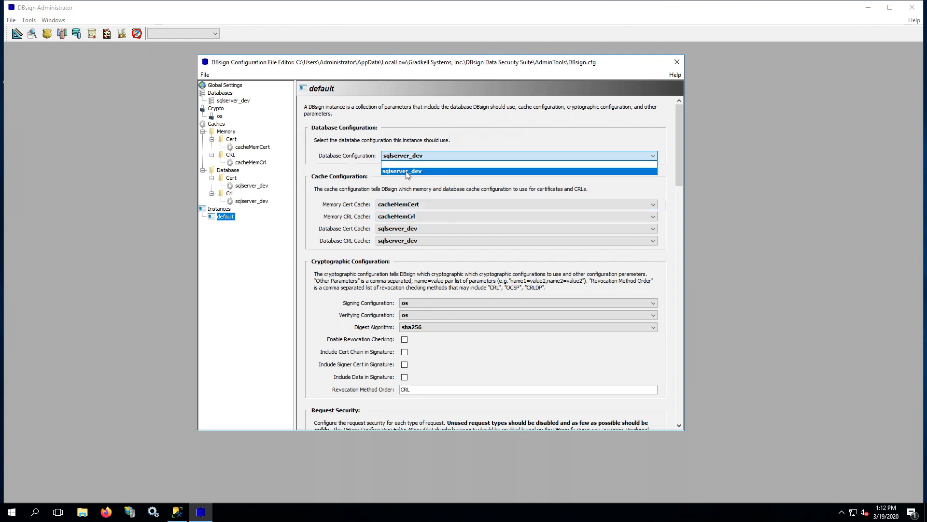
left_click(403, 171)
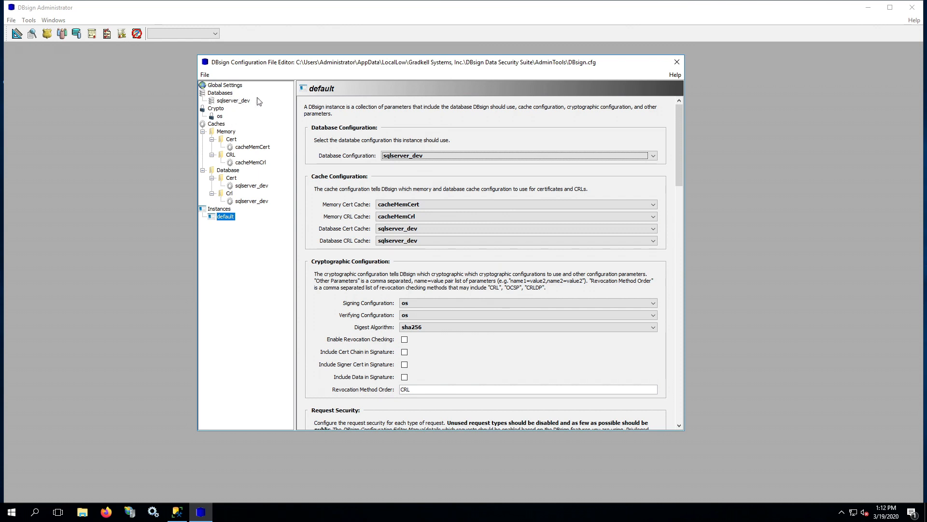
left_click(219, 118)
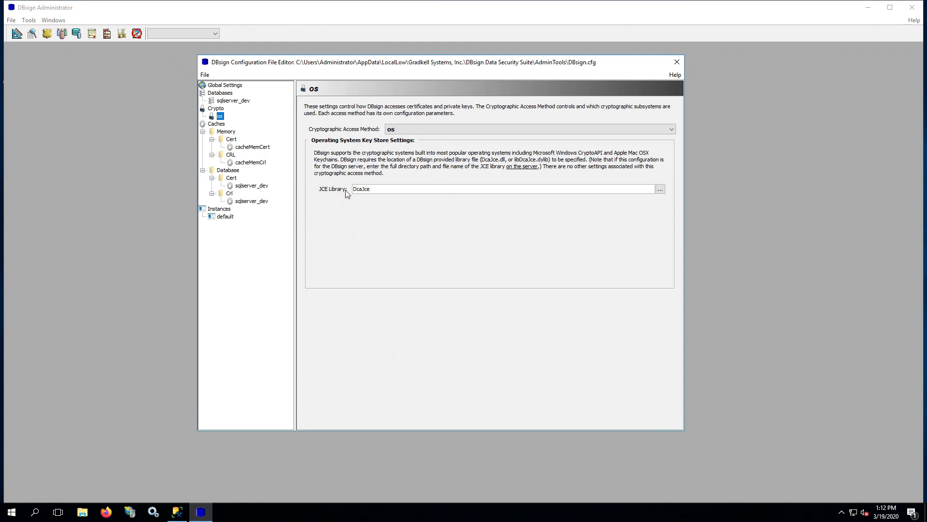
Inspect the current DcaJce value in the JCE Library field
left_click_drag(354, 189, 372, 193)
left_click(379, 189)
double_click(379, 189)
left_click(387, 188)
double_click(358, 188)
left_click(359, 188)
Browse to C:\Program Files (x86)\Gradkell Systems, Inc\DBsign Data Security Suite\lib\windows\64
left_click(661, 190)
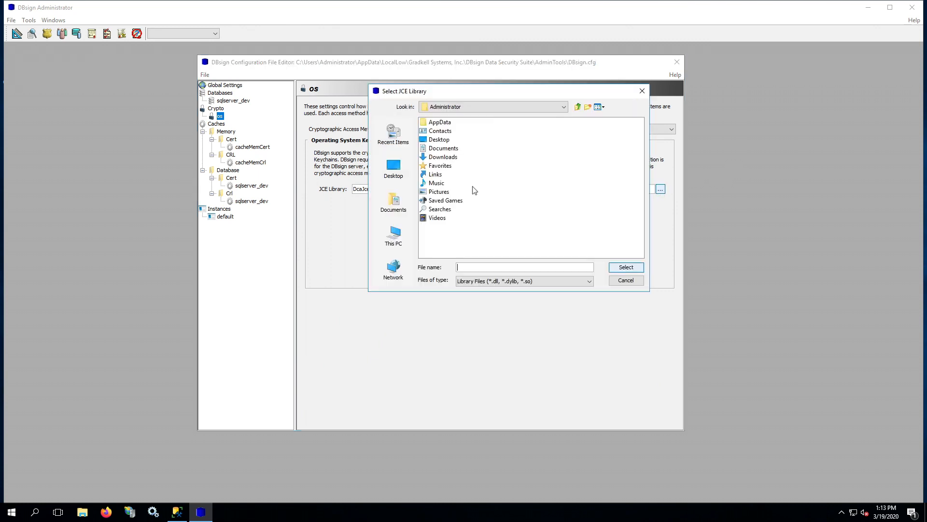
left_click(395, 246)
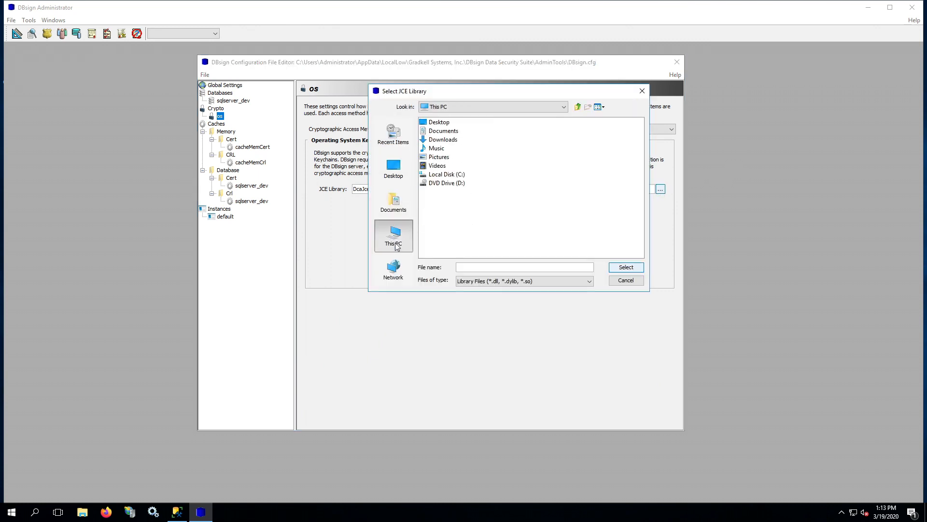
double_click(452, 174)
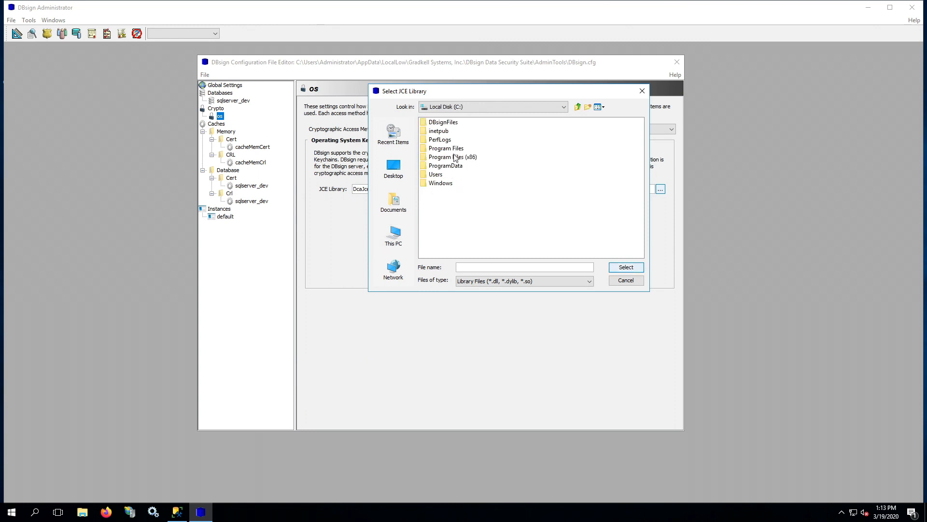
double_click(454, 157)
double_click(460, 133)
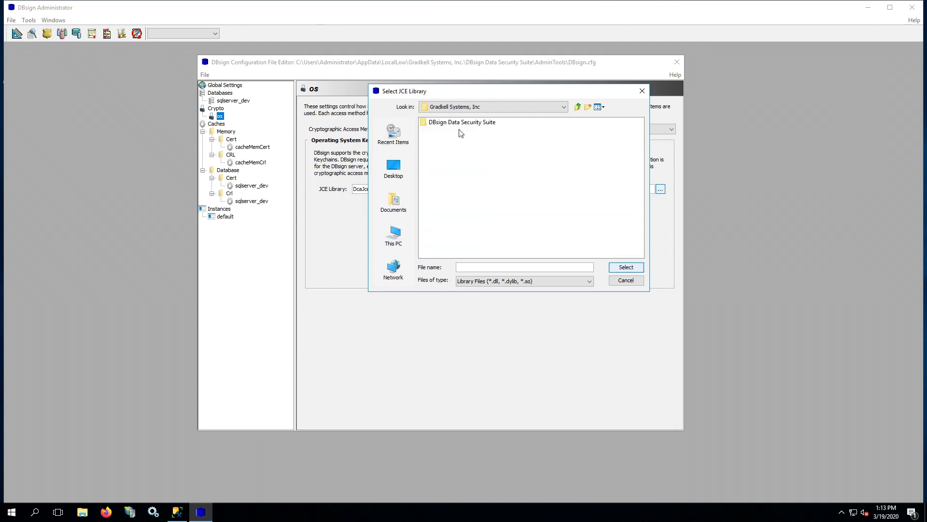
double_click(460, 124)
double_click(433, 166)
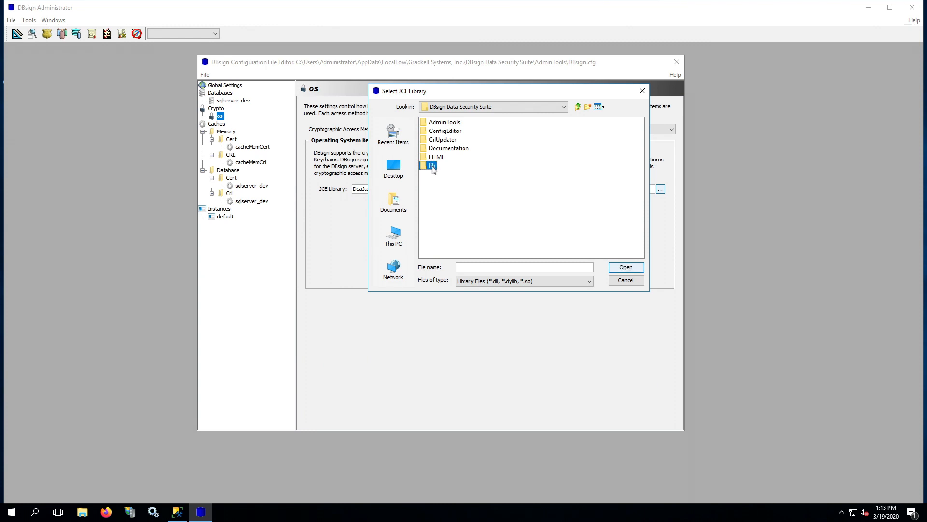
double_click(437, 122)
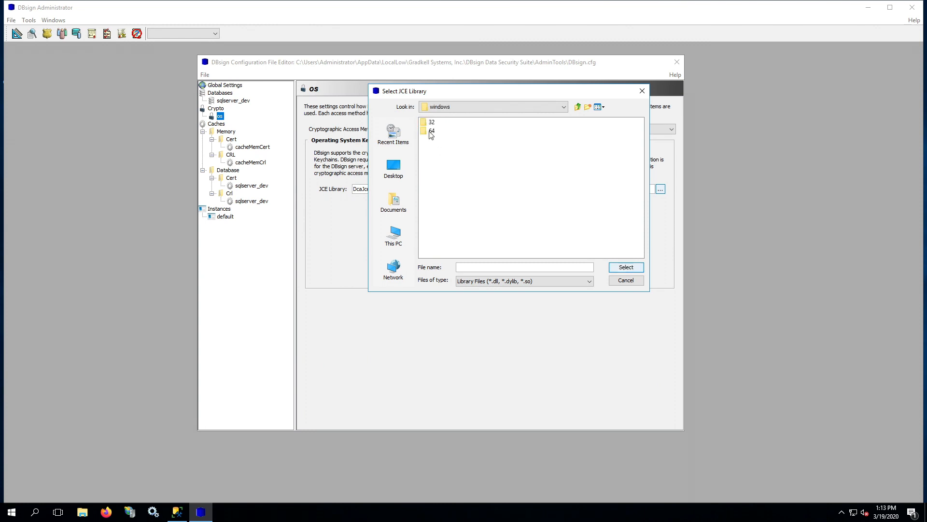
left_click(432, 132)
double_click(425, 133)
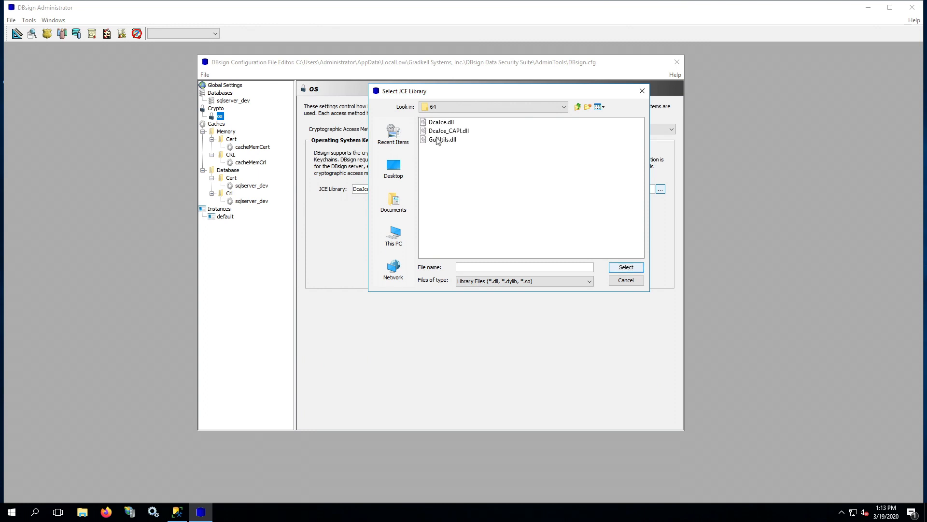
Choose DcaJce.dll over DcaJce_CAPI.dll and confirm it as the JCE Library
left_click(442, 123)
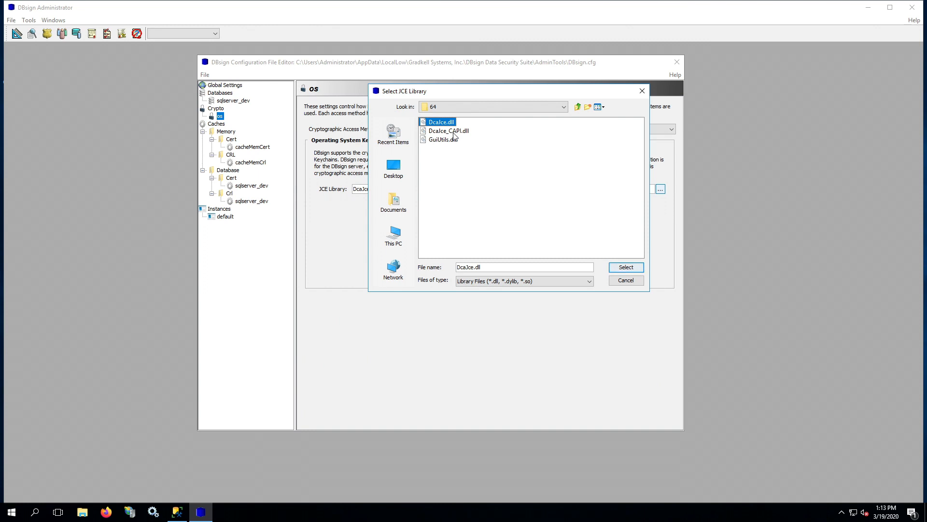
left_click(454, 131)
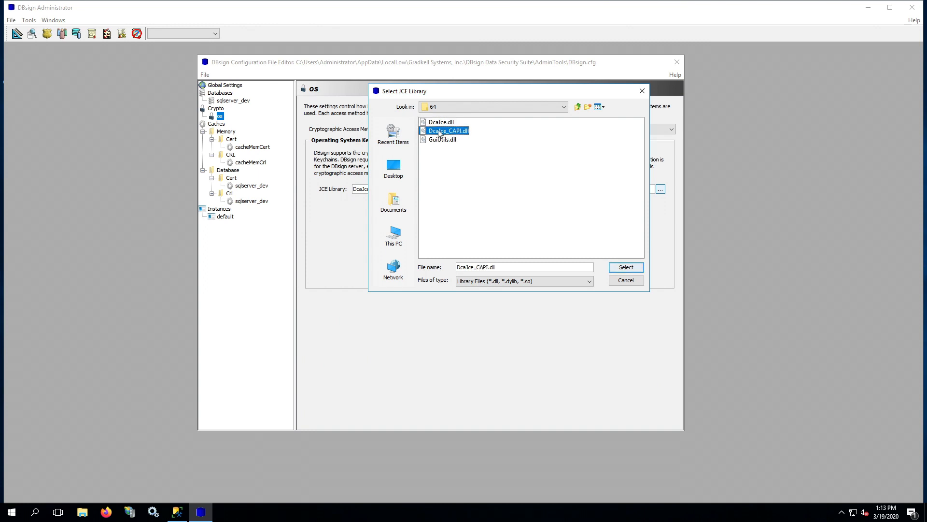
left_click(466, 132)
left_click(489, 130)
left_click(447, 124)
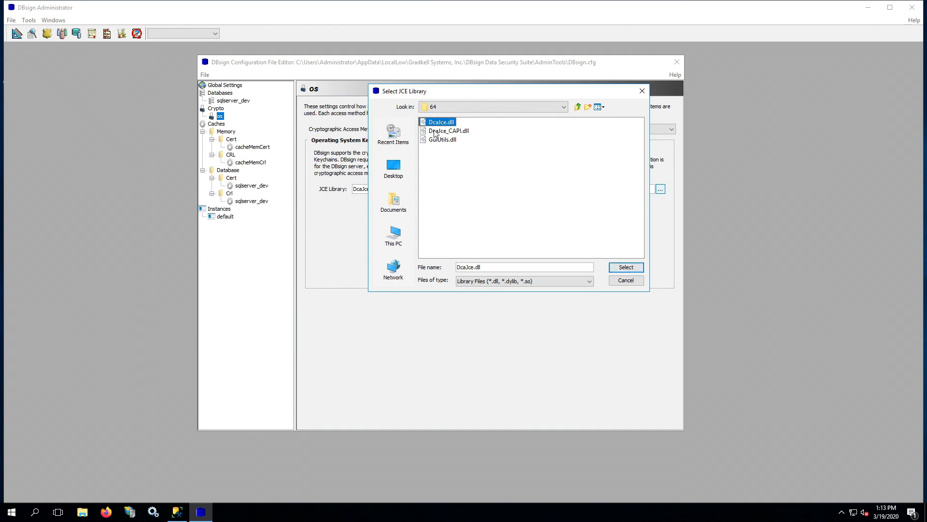
left_click(437, 132)
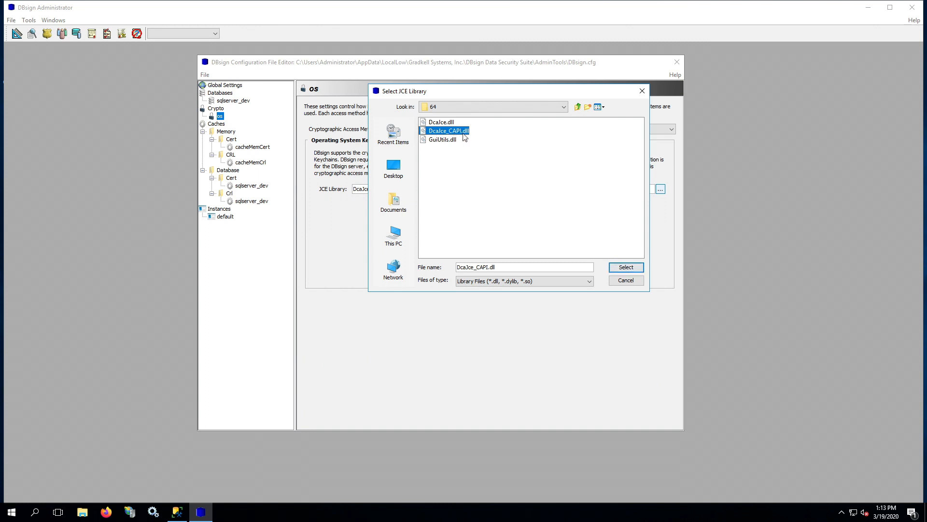
left_click(442, 123)
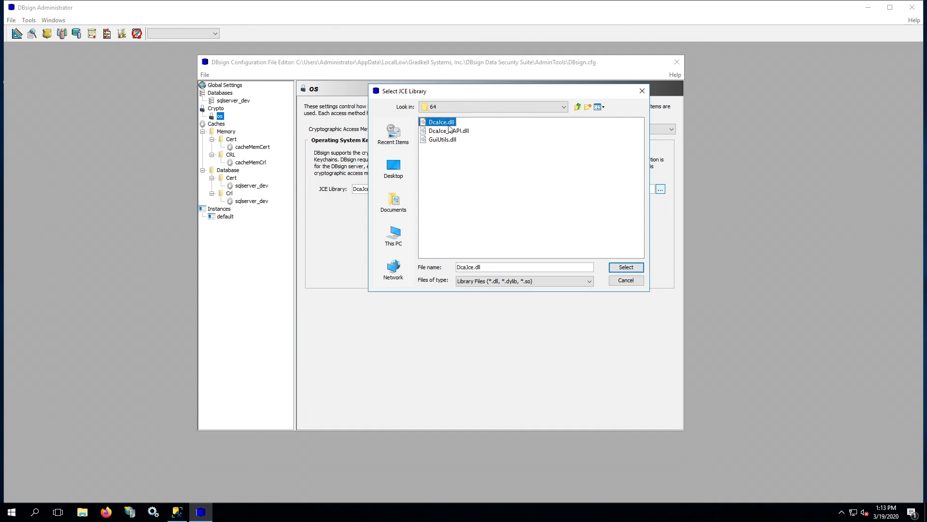
left_click(633, 268)
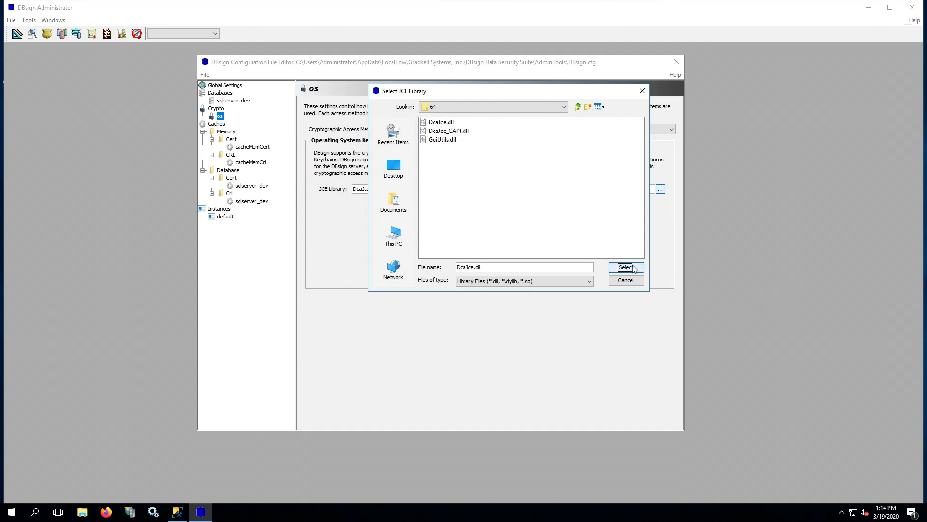
In sqlserver_dev's connect URL, replace SOME_HOST with localhost and SOME_DATABASE with dbsign
left_click(215, 103)
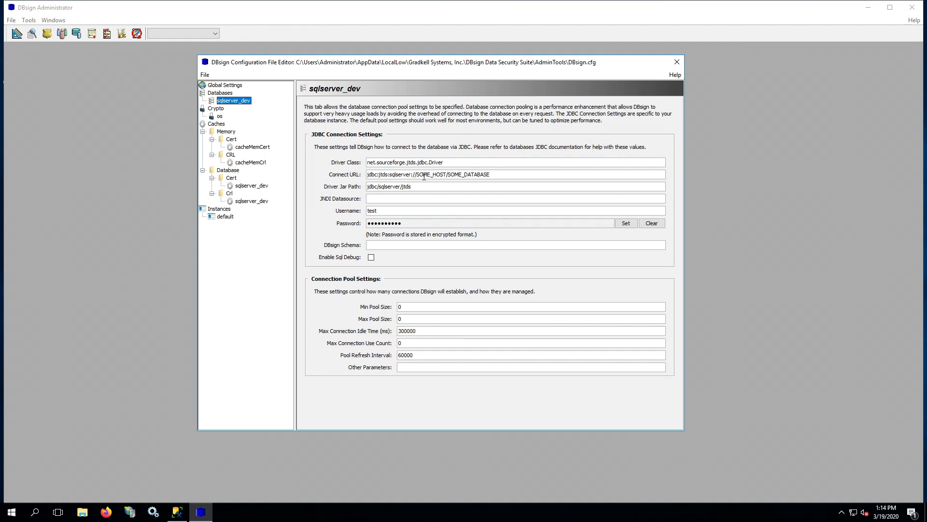
left_click_drag(417, 176, 444, 175)
type("localhost")
left_click_drag(438, 175, 498, 177)
type("dbsign")
Set and confirm a new database password, and enter 'dbs' in the username field
left_click_drag(390, 210, 355, 210)
type("dbsign")
left_click(625, 224)
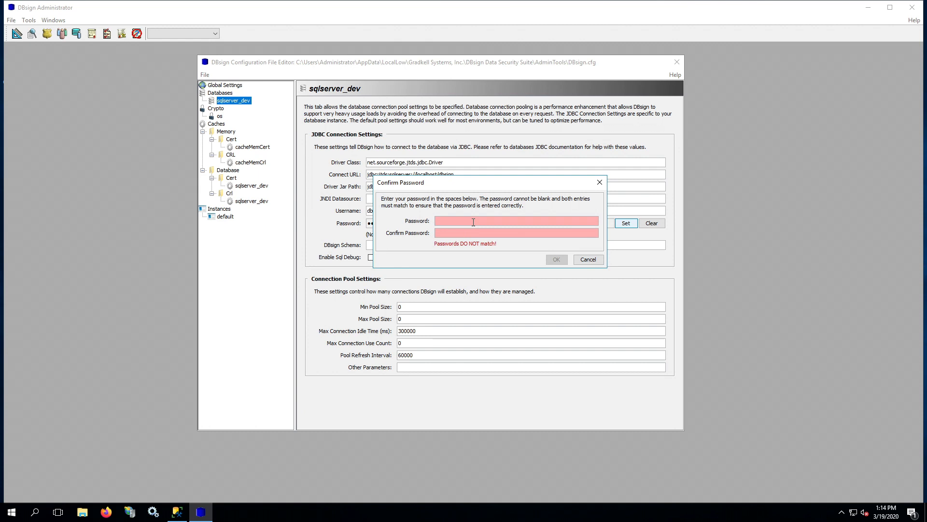
type("••••••••••")
key("Return")
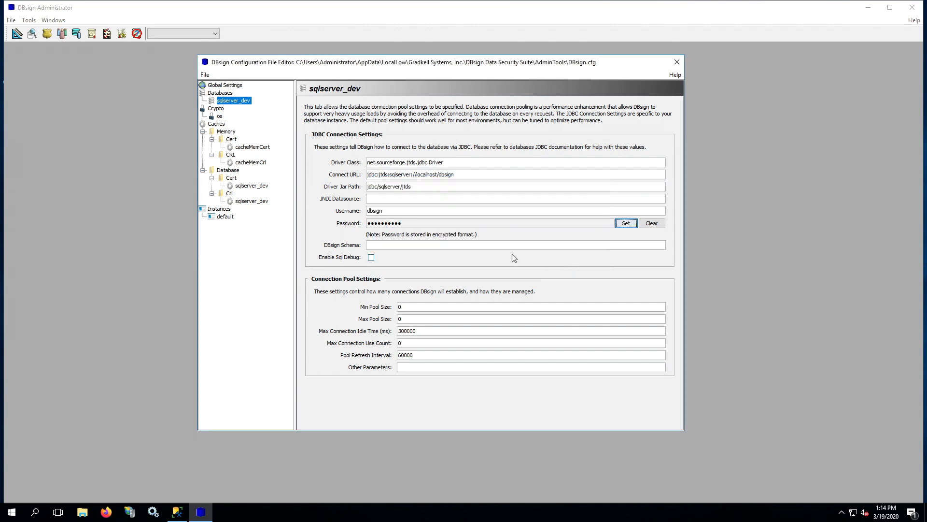
left_click(388, 211)
type("dbsign")
Examine the Driver Jar Path value jdbc/sqlserver/jtds by selecting its text
left_click_drag(368, 187, 421, 187)
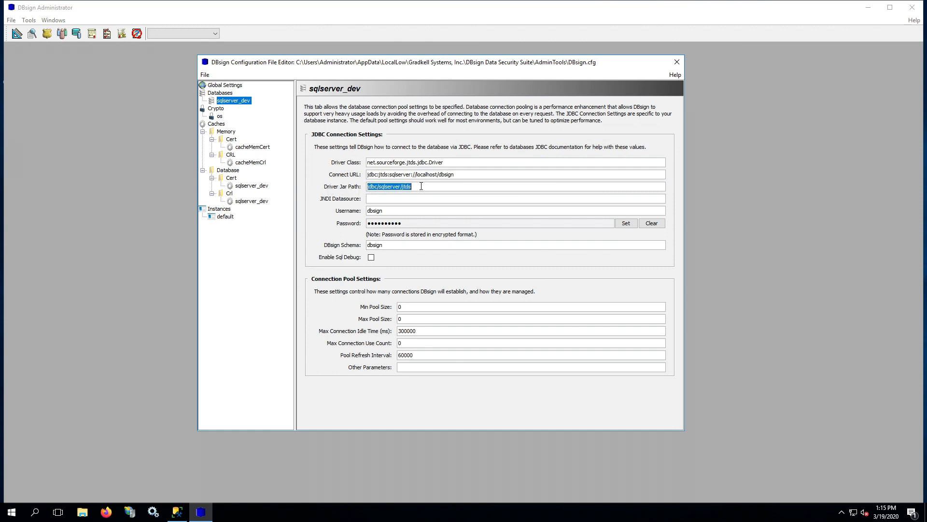
left_click(422, 186)
left_click_drag(371, 187, 419, 187)
left_click(423, 187)
left_click_drag(367, 187, 424, 187)
left_click(425, 186)
triple_click(423, 187)
left_click(421, 187)
left_click_drag(368, 187, 422, 189)
left_click(424, 188)
left_click(422, 187)
In File Explorer, go to DBsign Data Security Suite\AdminTools\jdbc\sqlserver\jtds on the C: drive
left_click(82, 511)
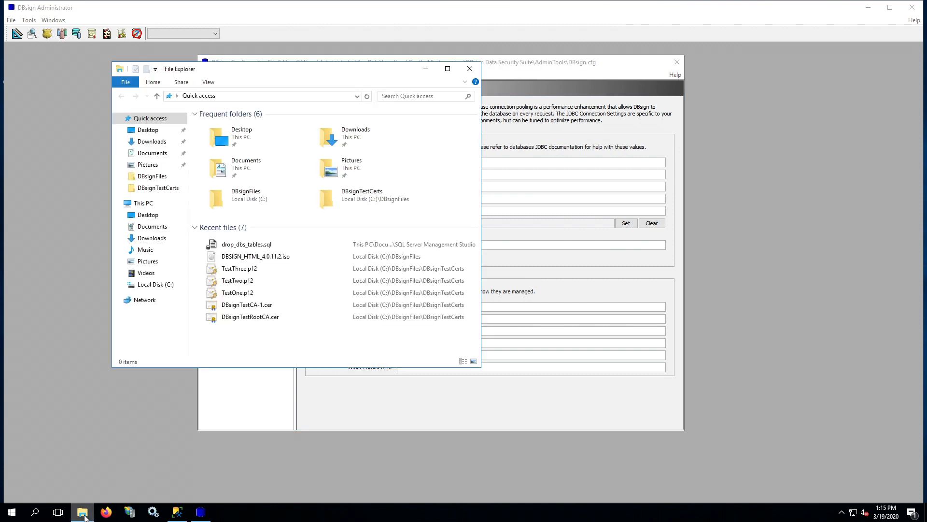
left_click(156, 284)
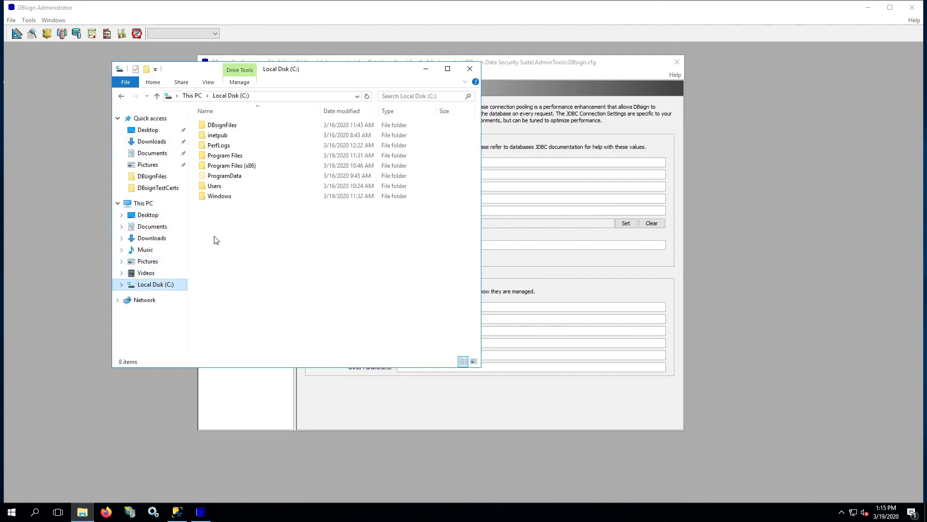
double_click(229, 166)
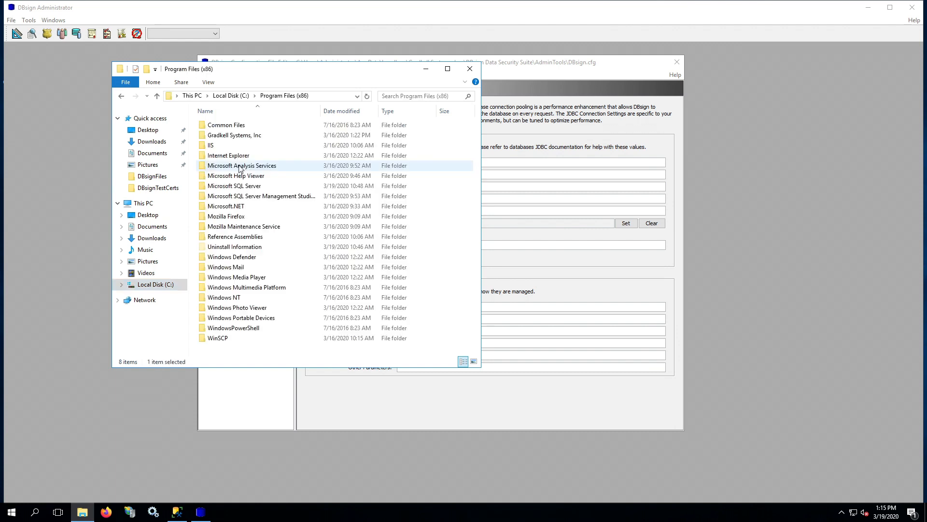
double_click(240, 138)
double_click(242, 128)
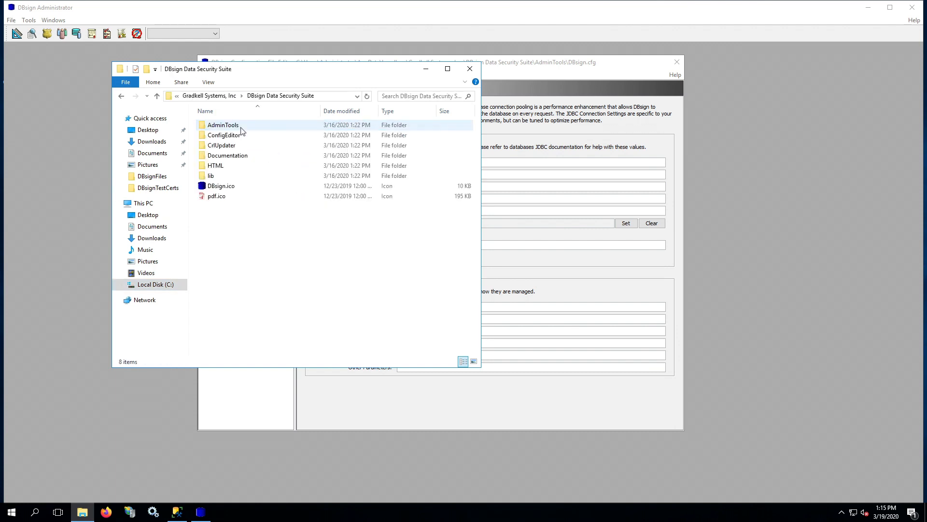
double_click(227, 125)
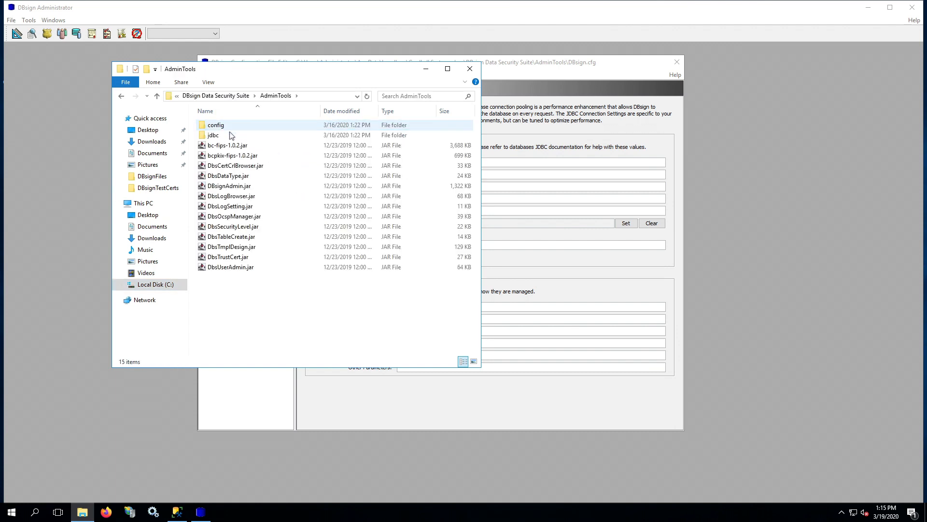
double_click(223, 136)
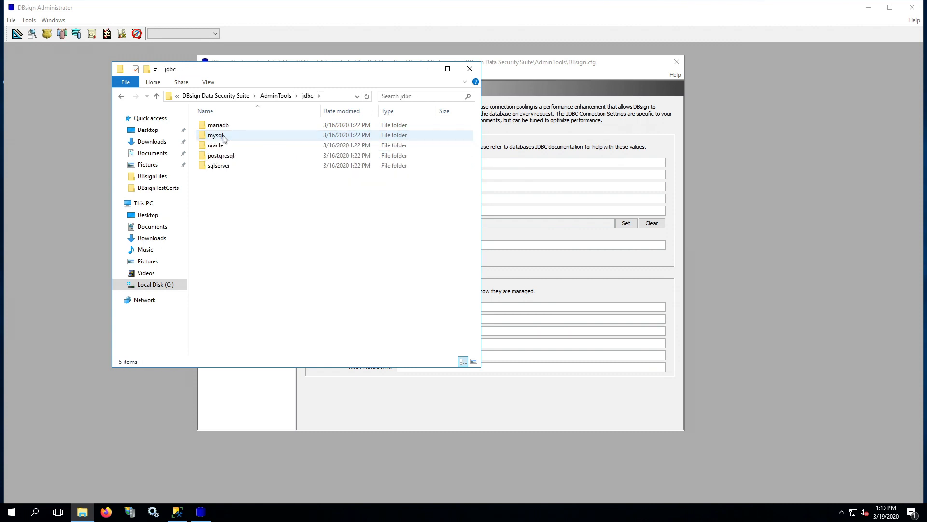
double_click(226, 166)
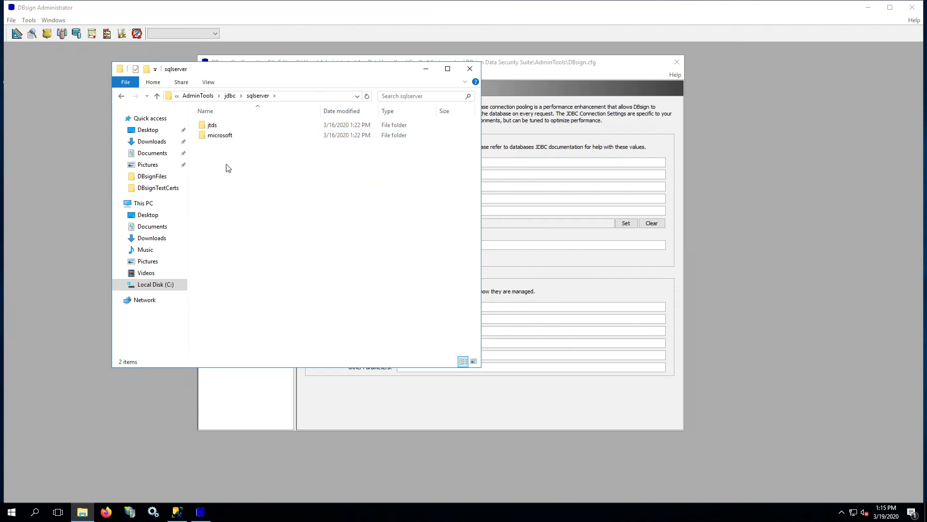
left_click(222, 135)
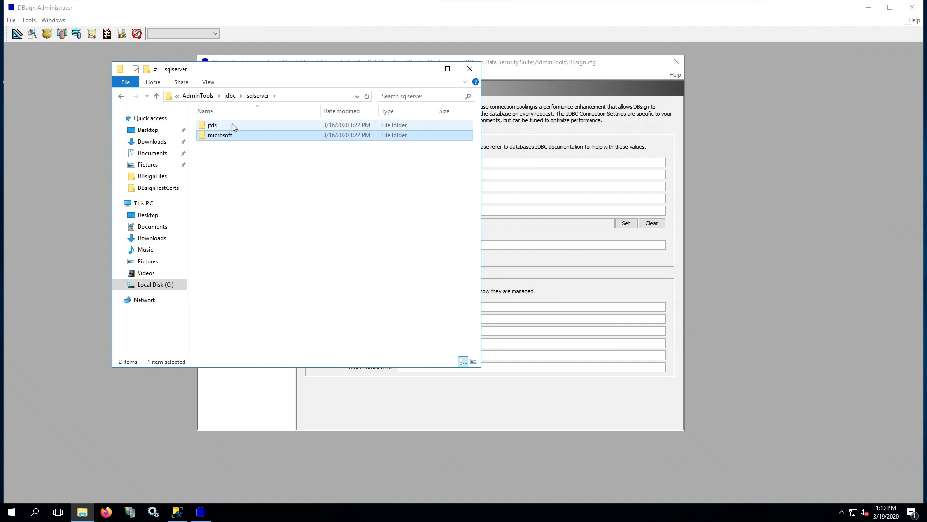
left_click(206, 128)
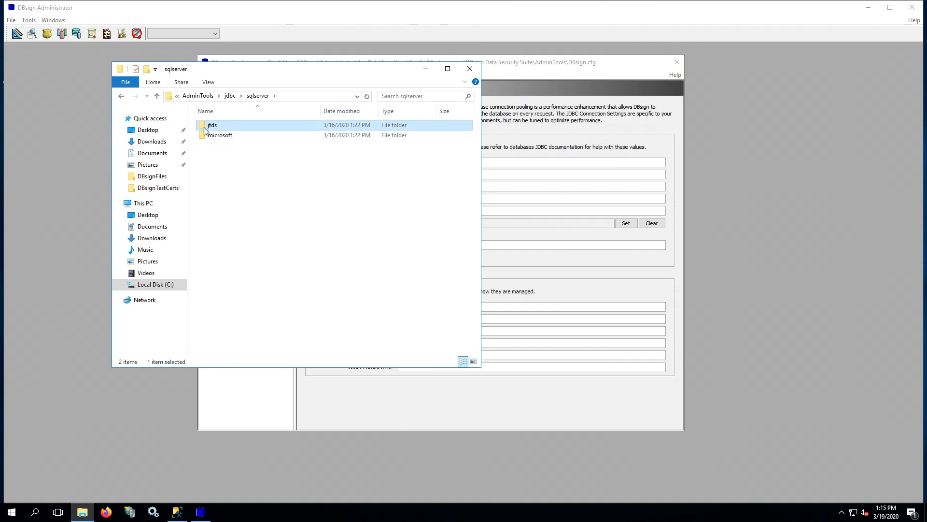
double_click(236, 126)
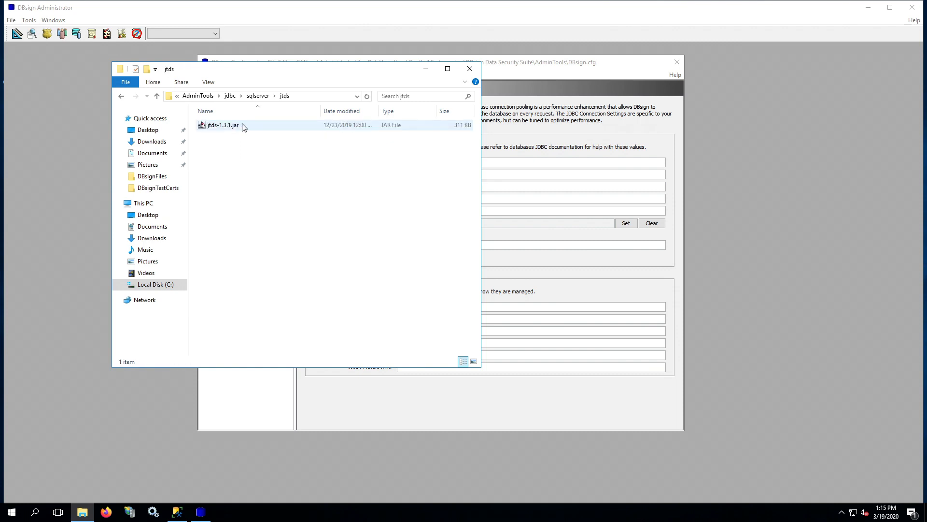
Copy the jtds folder's full path, glance at the microsoft folder, and return to the editor
left_click(305, 97)
right_click(239, 96)
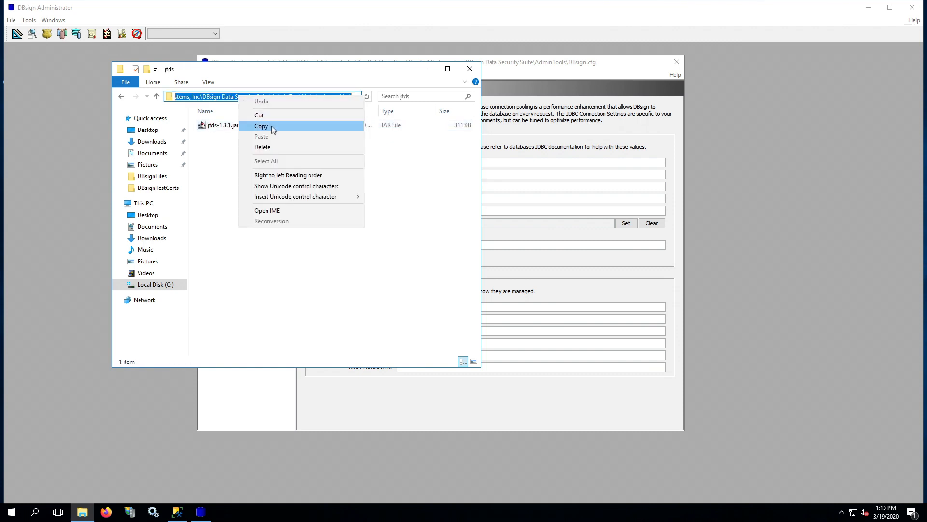
left_click(271, 125)
left_click(157, 96)
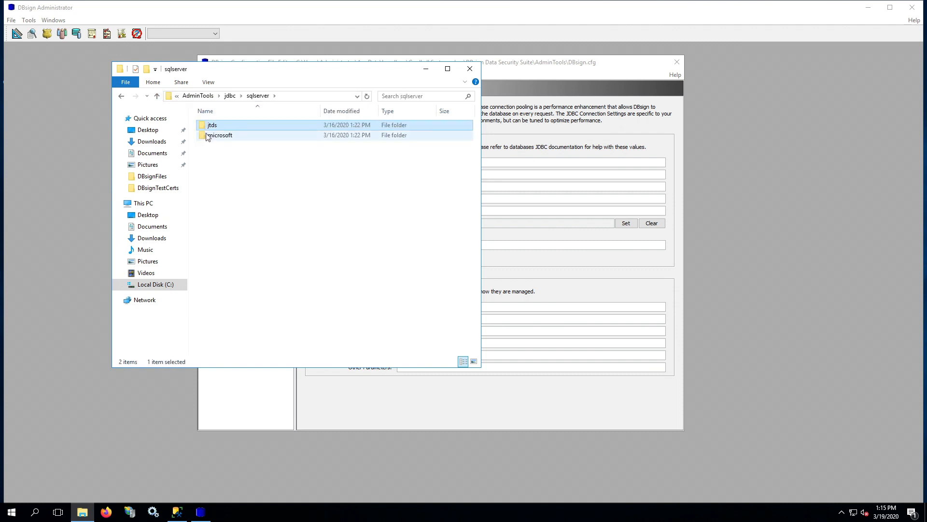
double_click(215, 135)
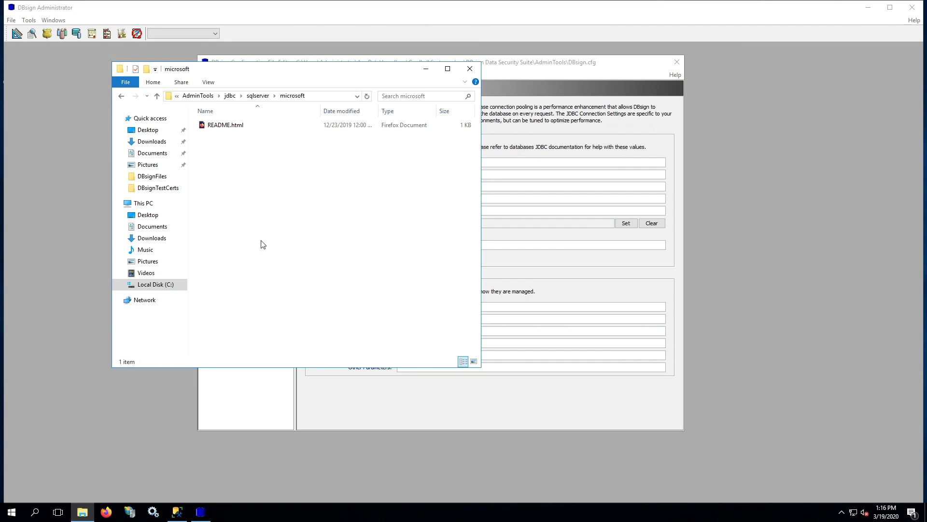
left_click(518, 73)
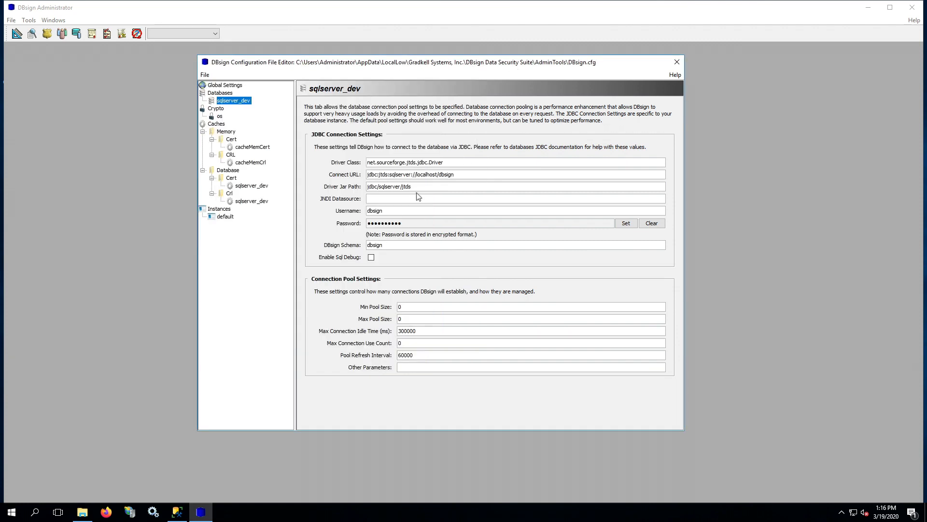
Replace the Driver Jar Path with the full jtds folder path and check the driver class and connect URL
left_click_drag(387, 190, 327, 189)
key("ctrl+v")
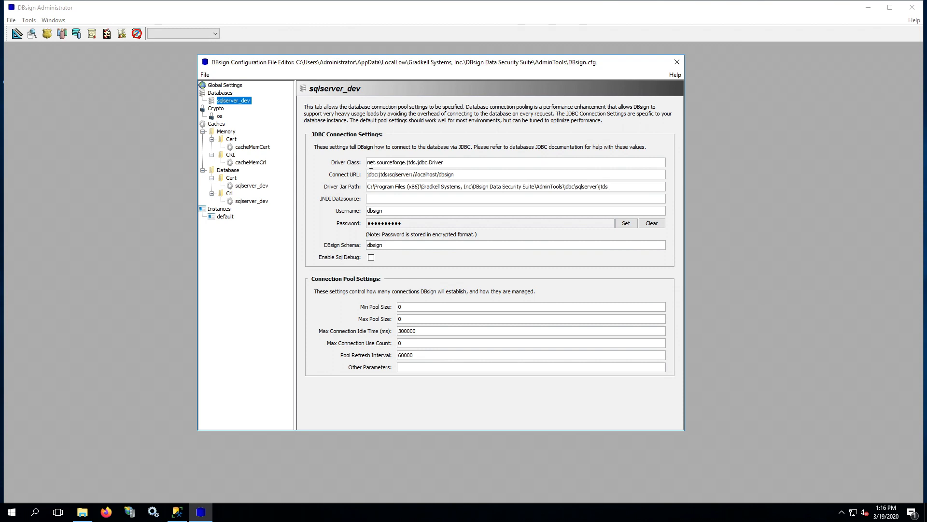
left_click_drag(370, 162, 458, 159)
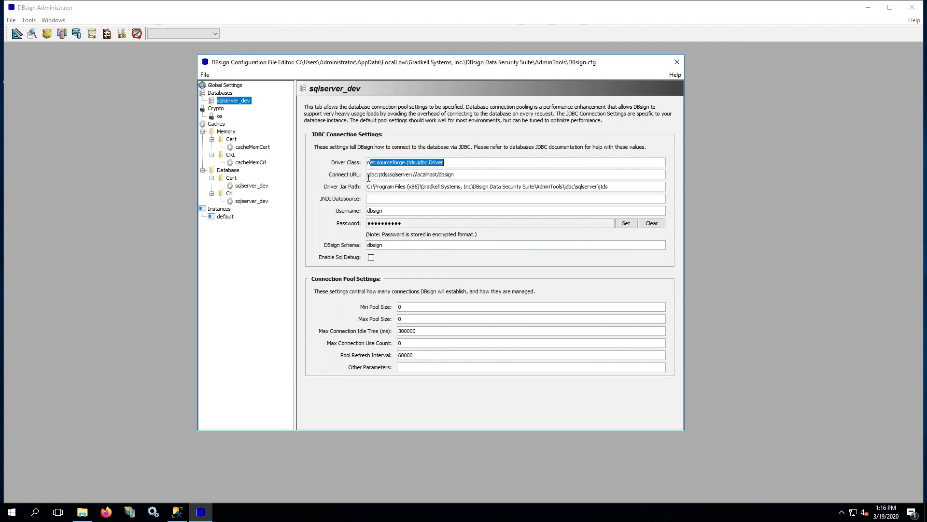
left_click_drag(367, 174, 457, 174)
left_click(460, 174)
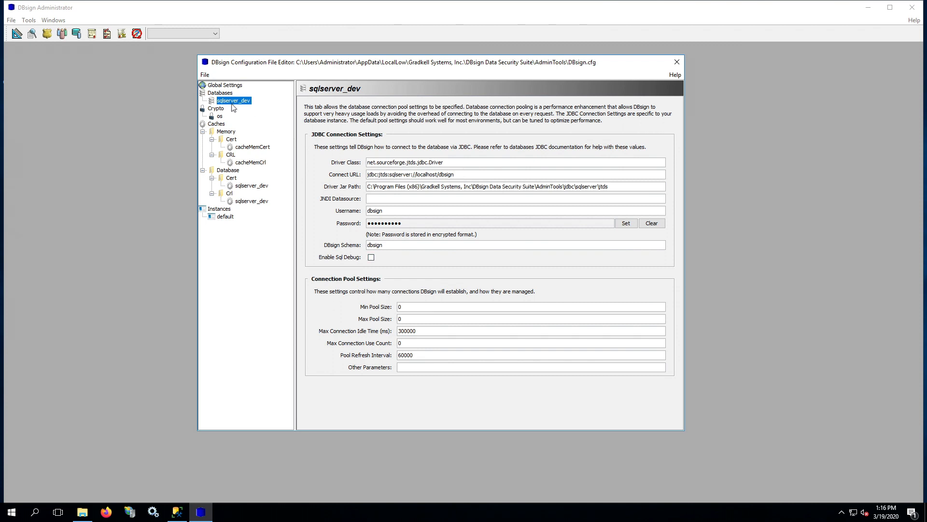
Review the os crypto and default instance settings, then save DBsign.cfg
left_click(220, 117)
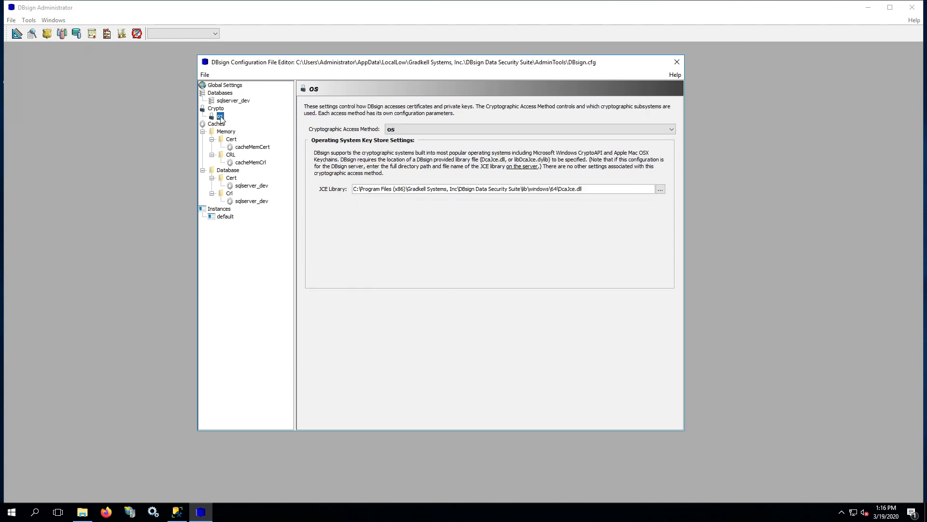
left_click_drag(356, 189, 618, 190)
left_click(617, 190)
left_click(221, 218)
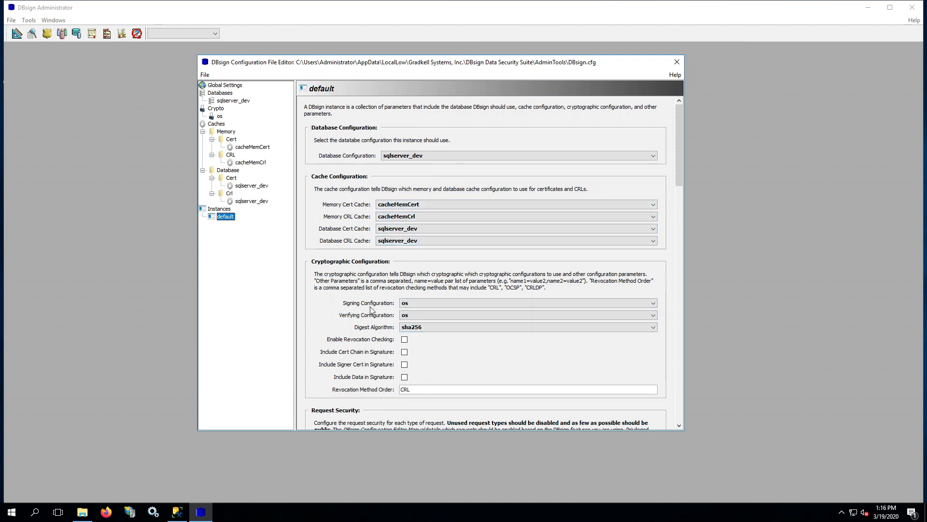
left_click(205, 75)
left_click(213, 87)
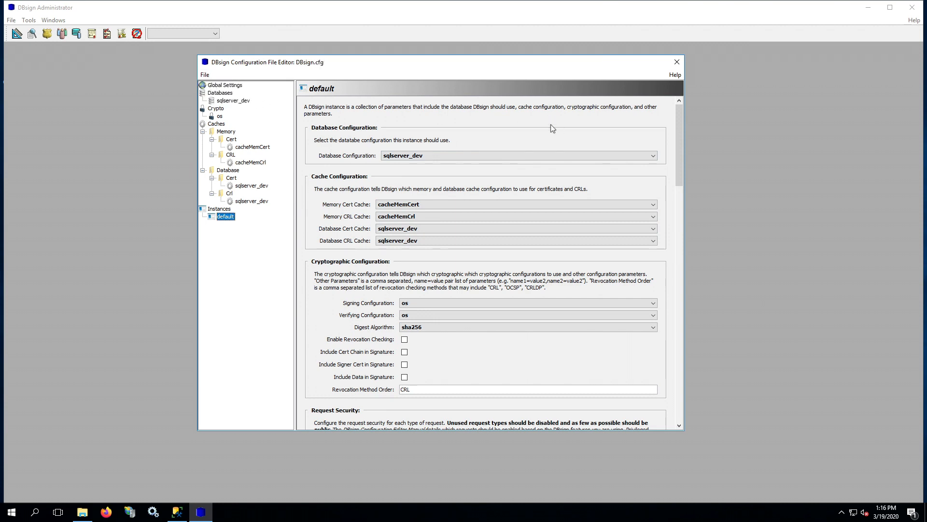
Close the configuration editor saving changes, then log in with the default instance
left_click(677, 66)
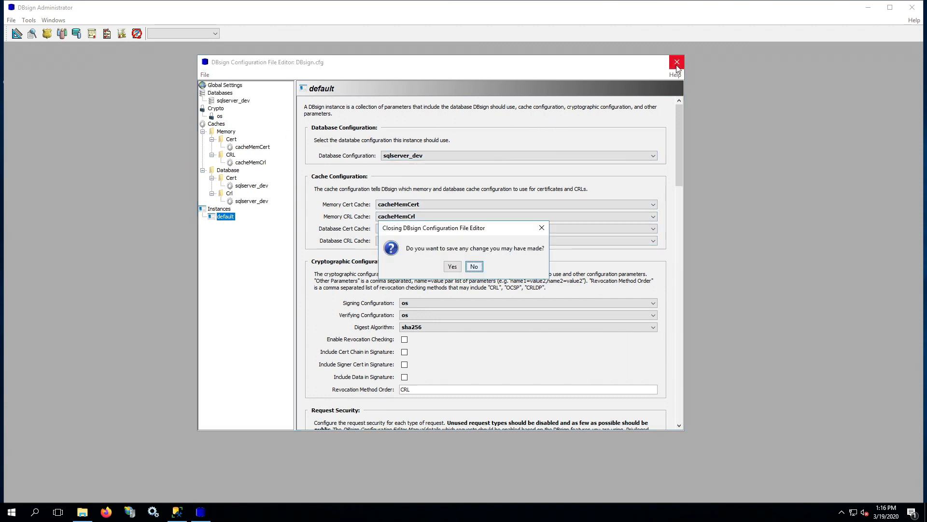
left_click(453, 267)
left_click(453, 288)
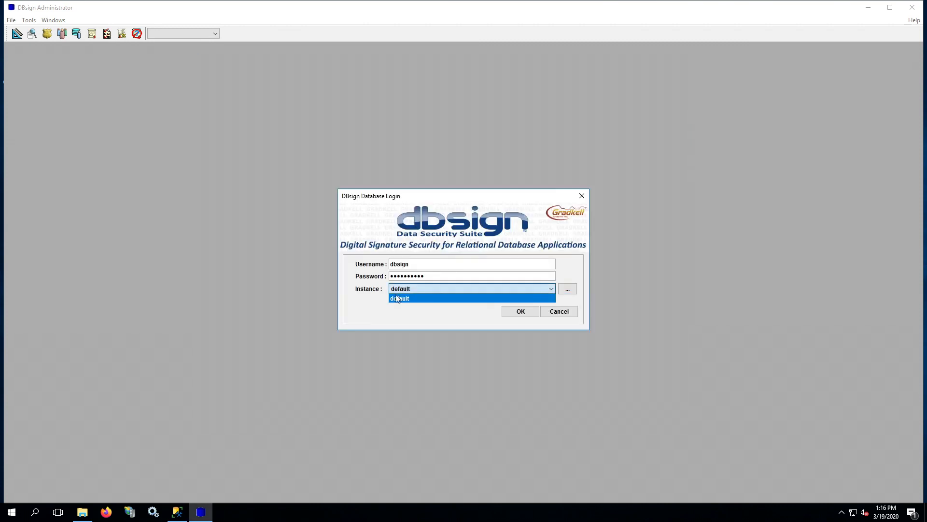
left_click(410, 299)
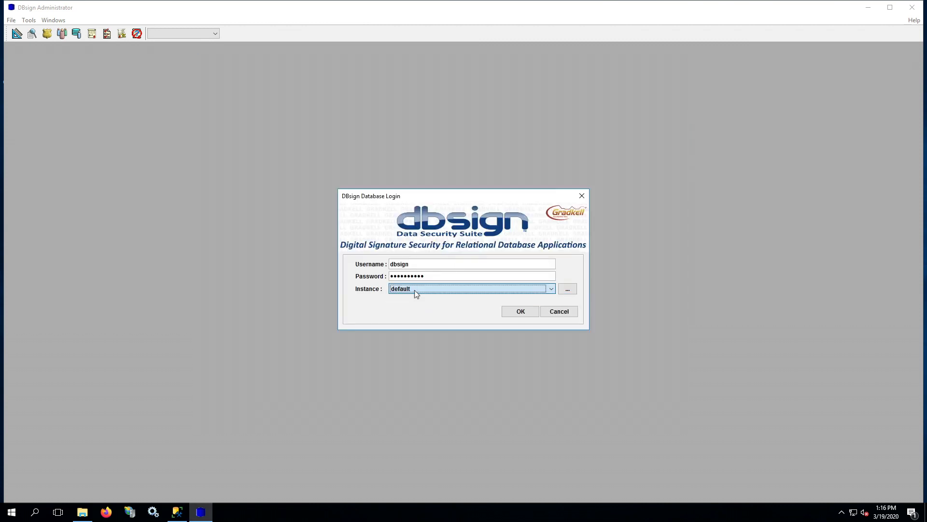
left_click(519, 312)
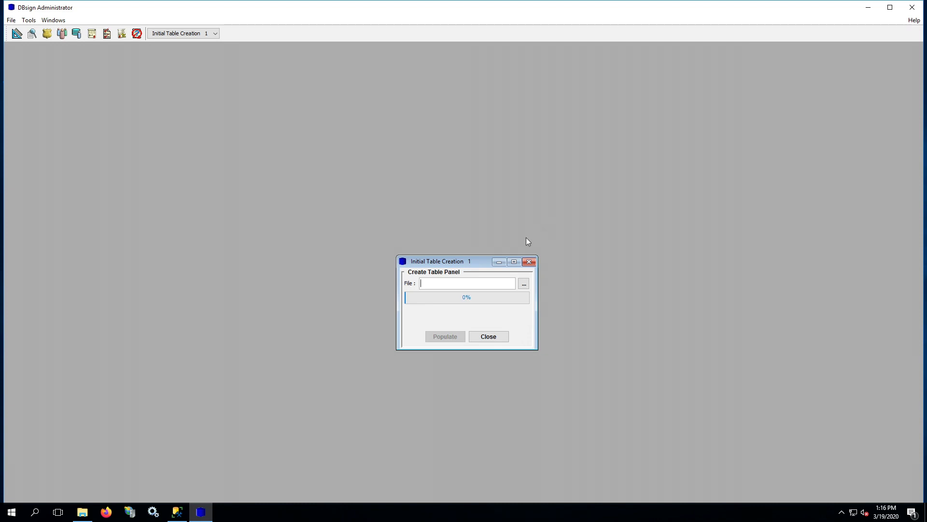
left_click(465, 285)
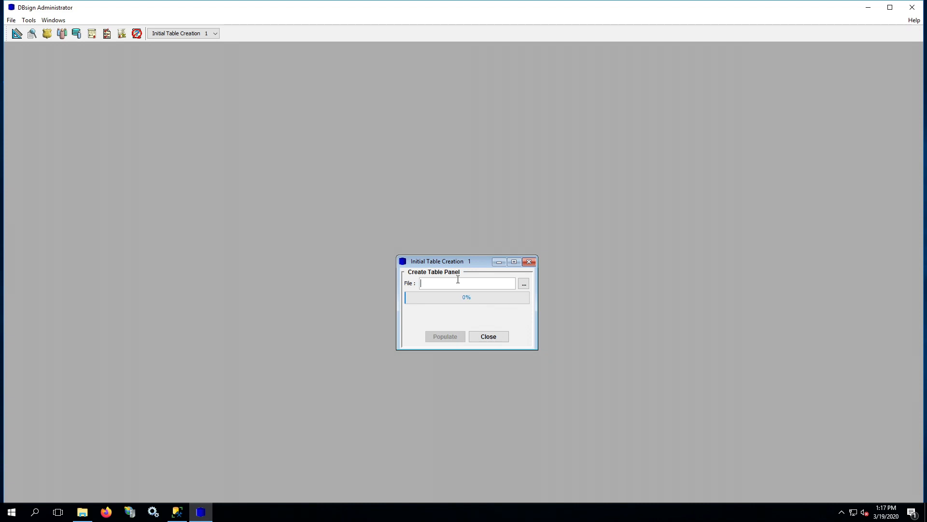
Browse to the AdminTools\config folder for the table definition file
left_click(524, 285)
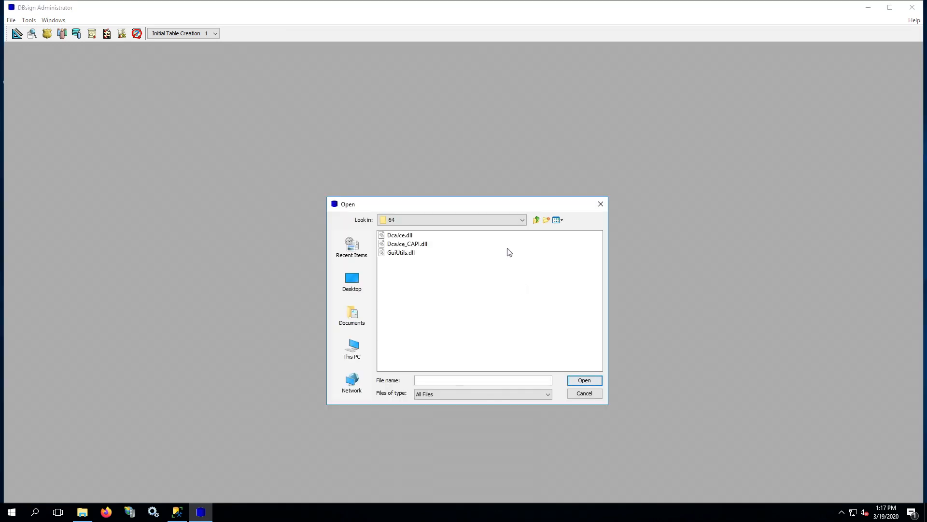
left_click(536, 220)
left_click(536, 220)
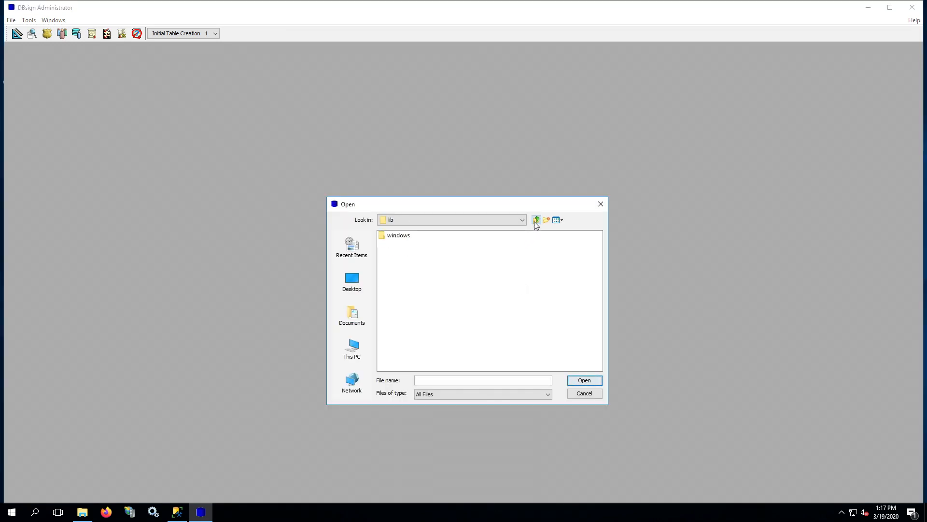
left_click(536, 220)
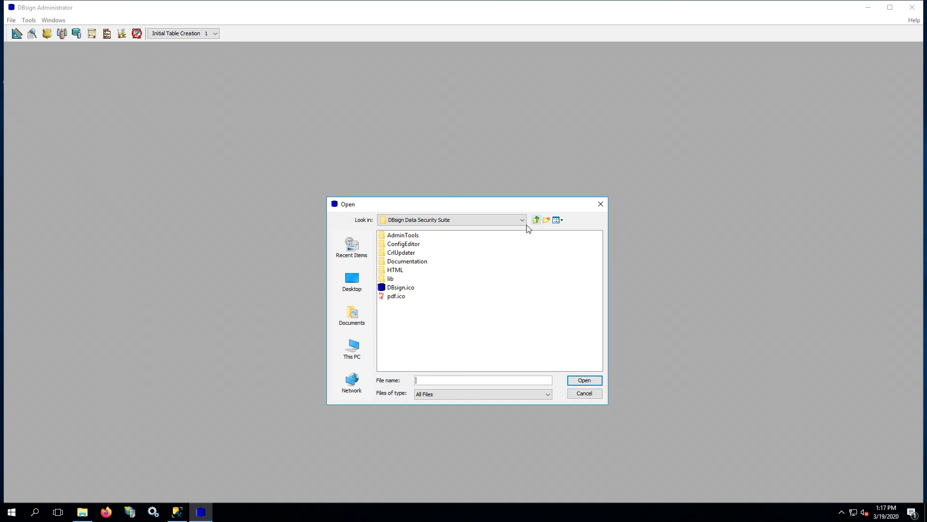
double_click(416, 237)
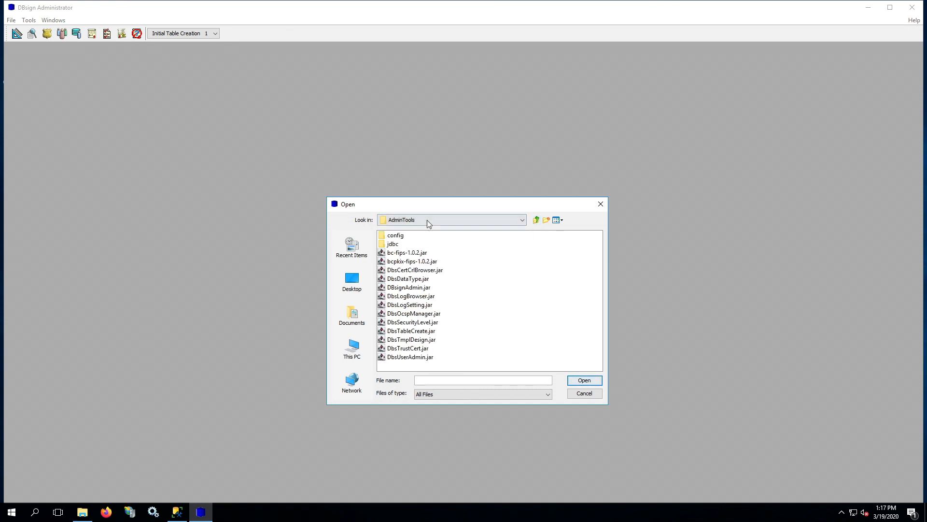
left_click(427, 220)
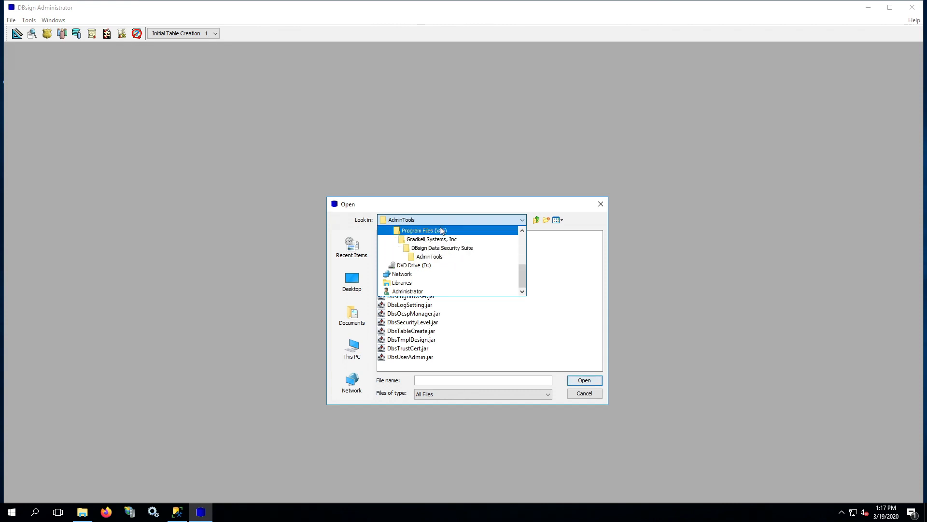
scroll(430, 252, "up", 1)
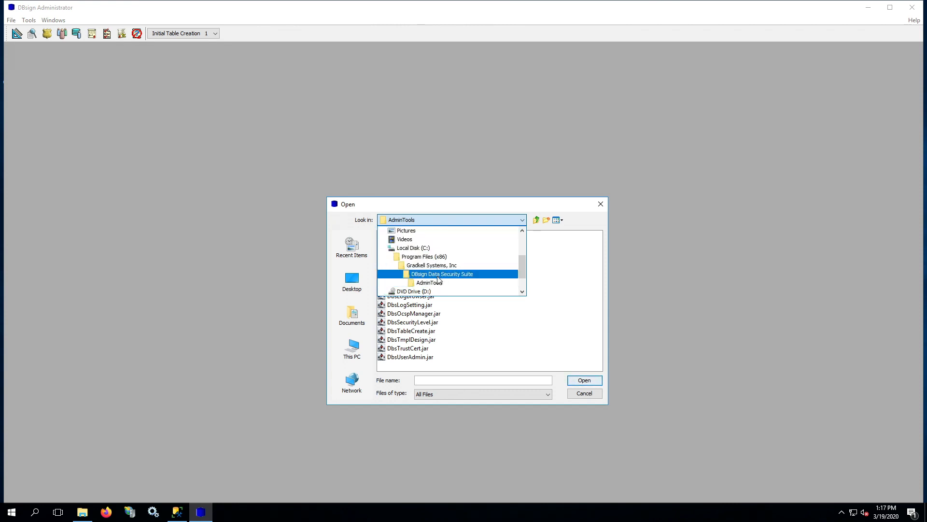
left_click(450, 283)
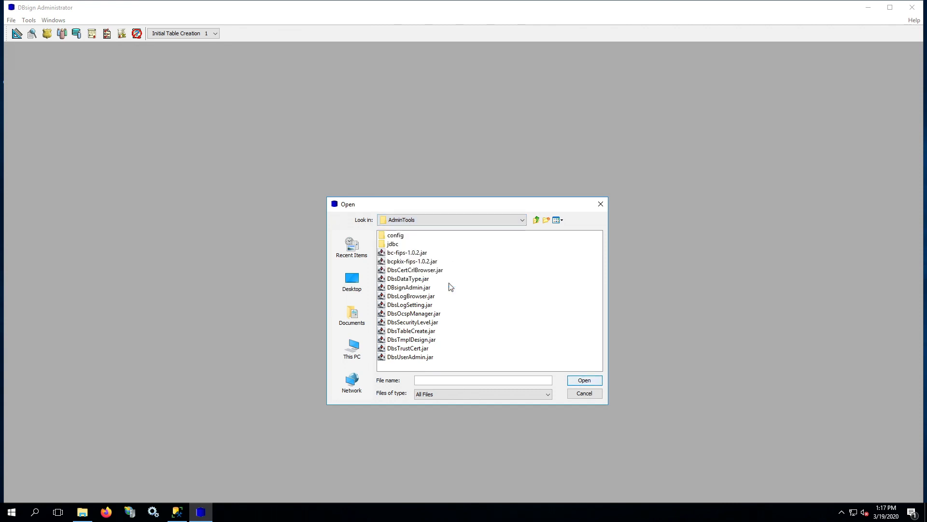
double_click(396, 235)
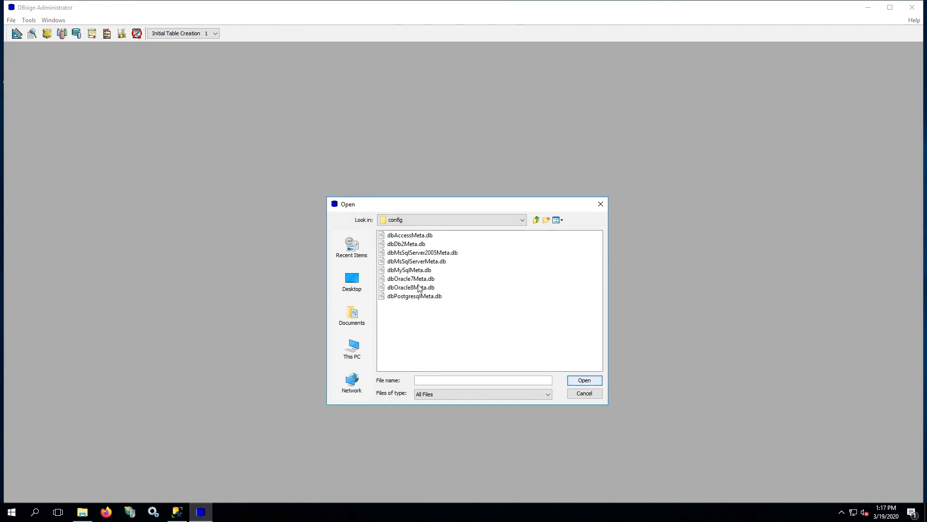
Load dbMsSqlServer2005Meta.db, populate the DBsign tables, and close the completed panel
left_click(434, 253)
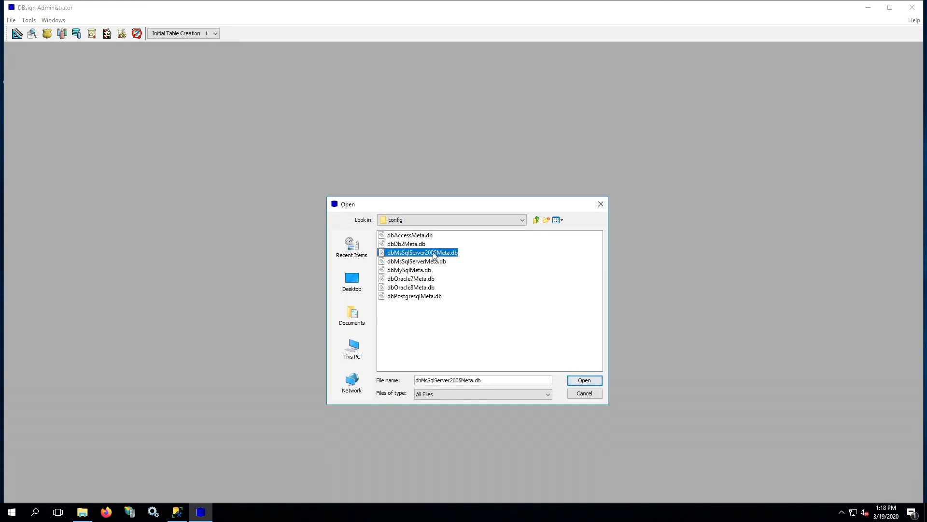
left_click(585, 380)
left_click(458, 337)
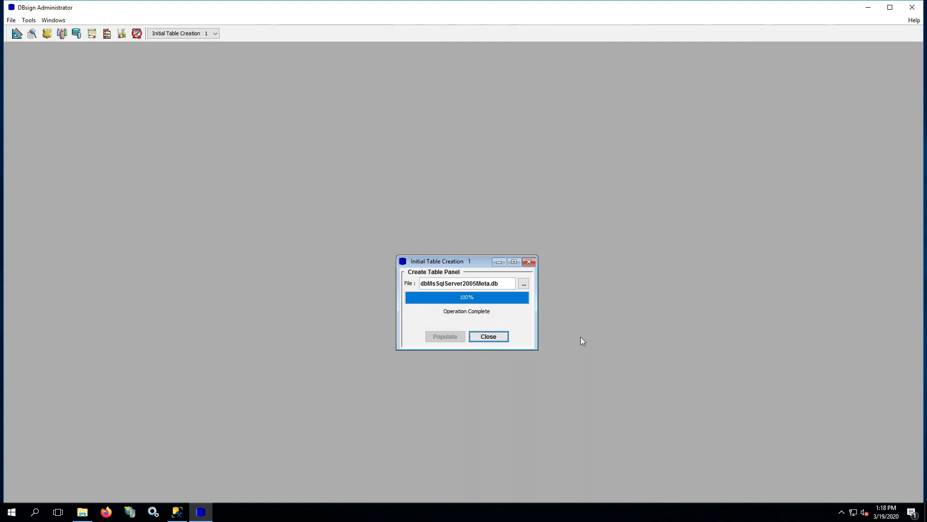
left_click(489, 336)
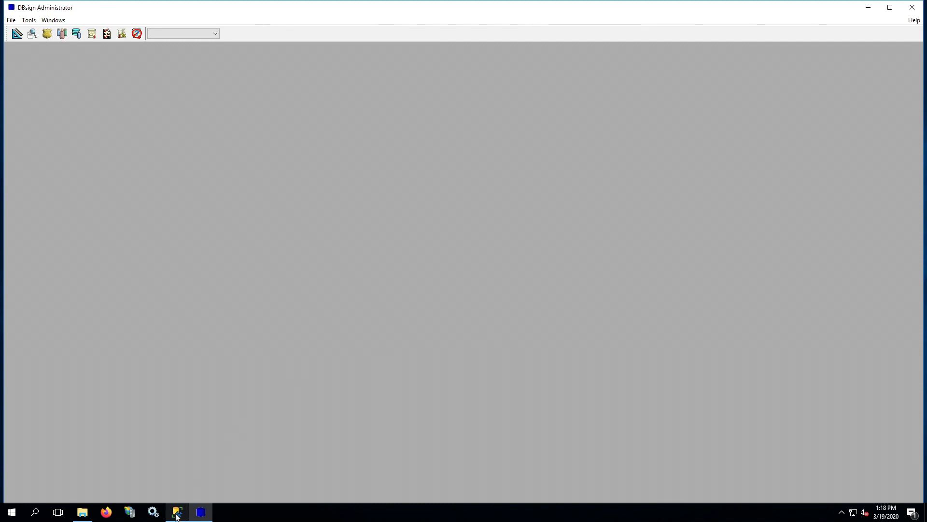
Refresh the dbsign Tables folder in SSMS, look over the new dbsign.DBS_ tables, then close SSMS
left_click(177, 513)
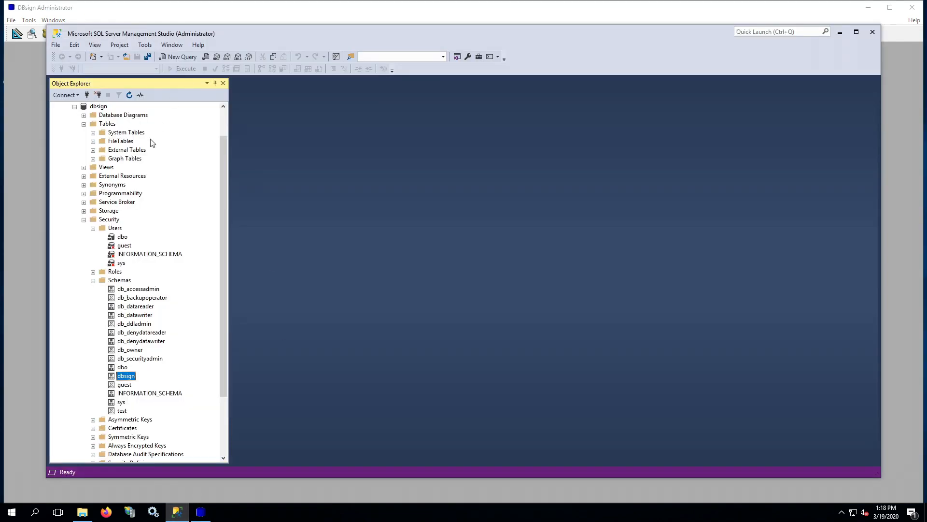
right_click(109, 124)
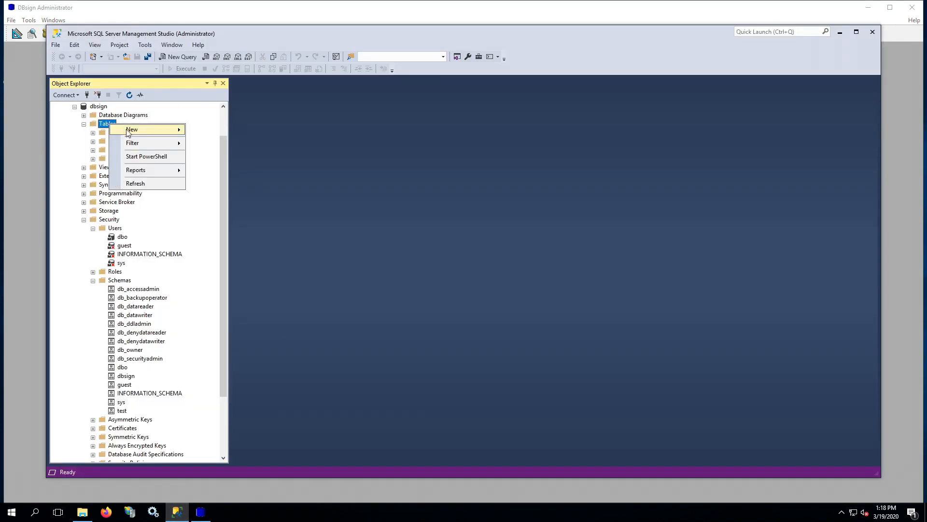
left_click(138, 183)
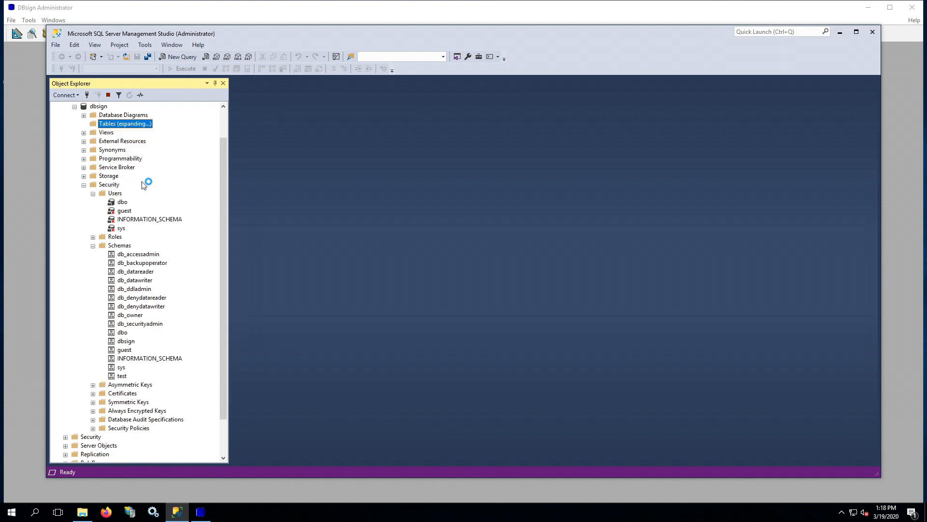
left_click(137, 169)
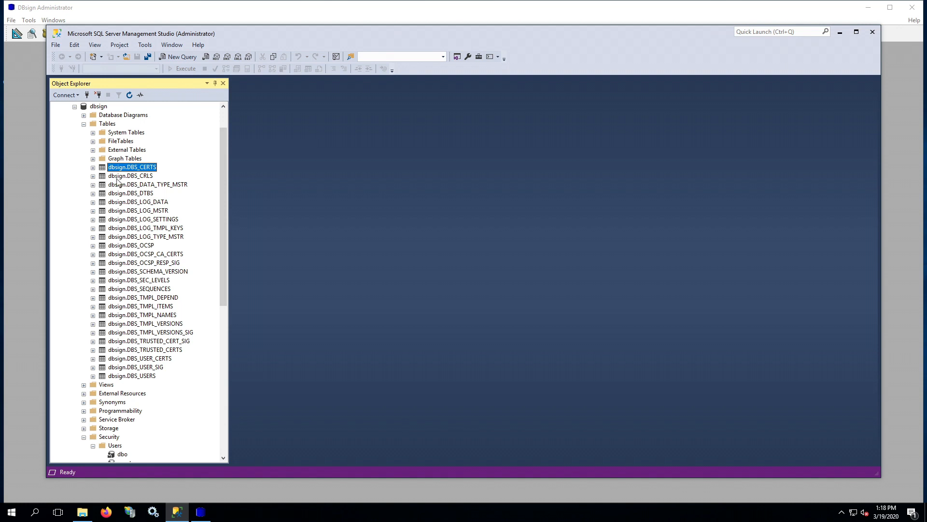
left_click(117, 175)
left_click(117, 184)
left_click(118, 192)
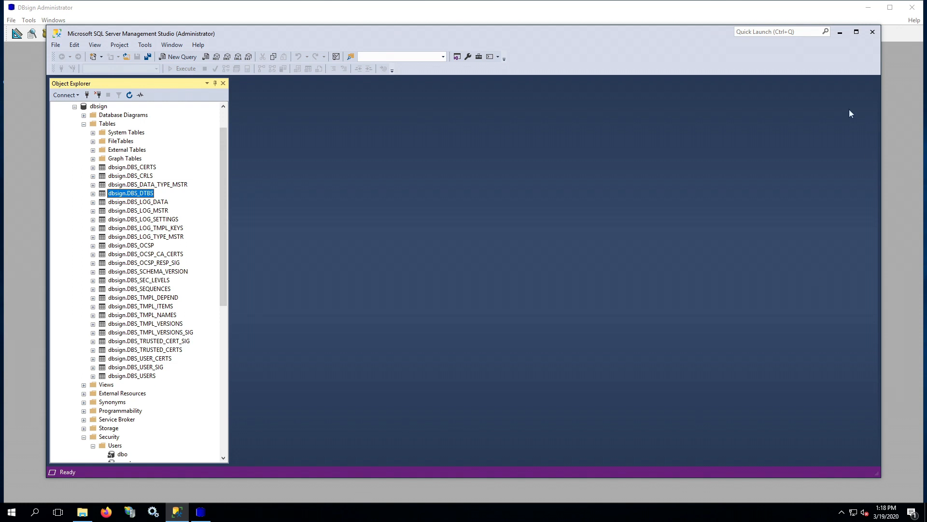
left_click(872, 32)
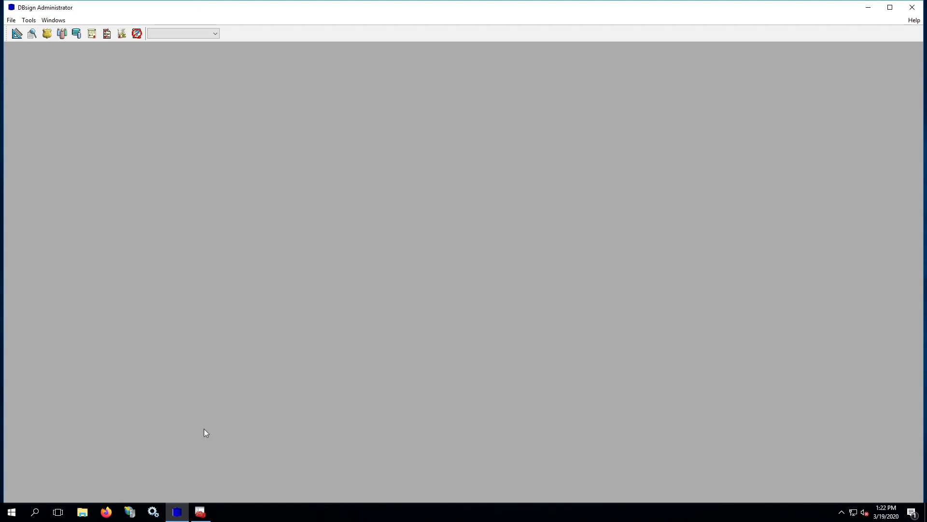
Bring the CertificateManager window in front of DBsign Administrator from the taskbar
left_click(200, 512)
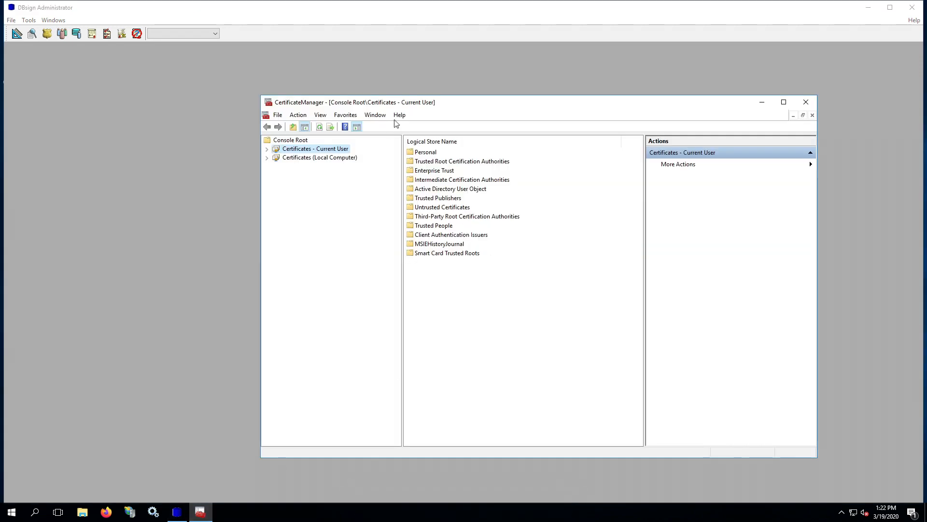
Expand Certificates - Current User and check the Personal, Trusted Root and Intermediate (5 certificates) stores
left_click_drag(488, 111, 396, 97)
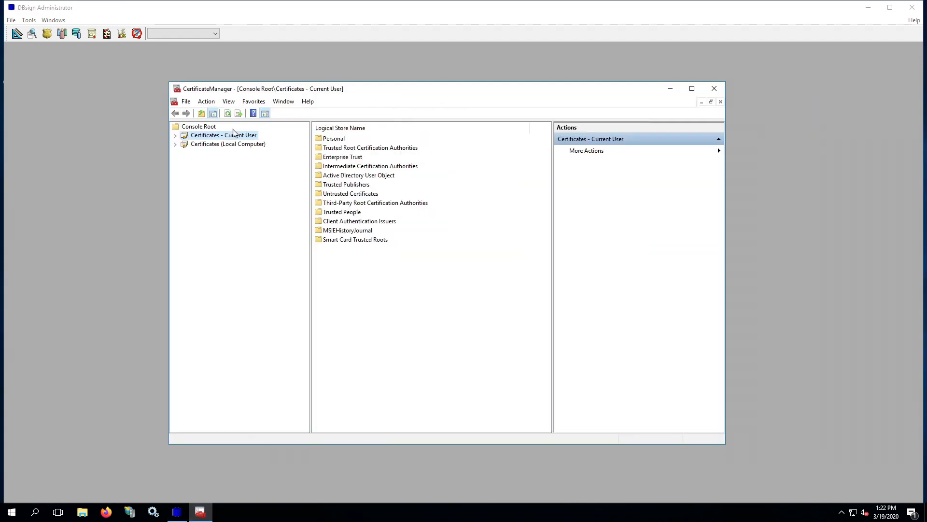
left_click(176, 137)
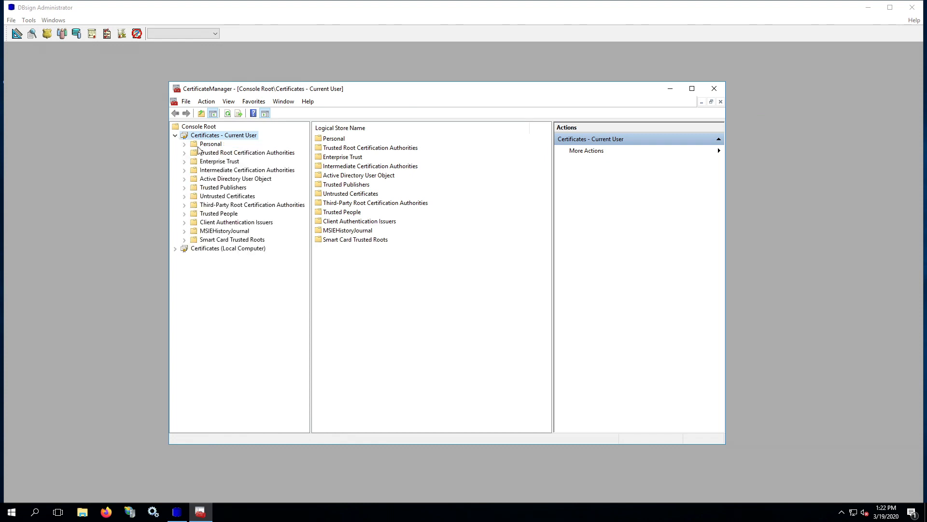
left_click(338, 140)
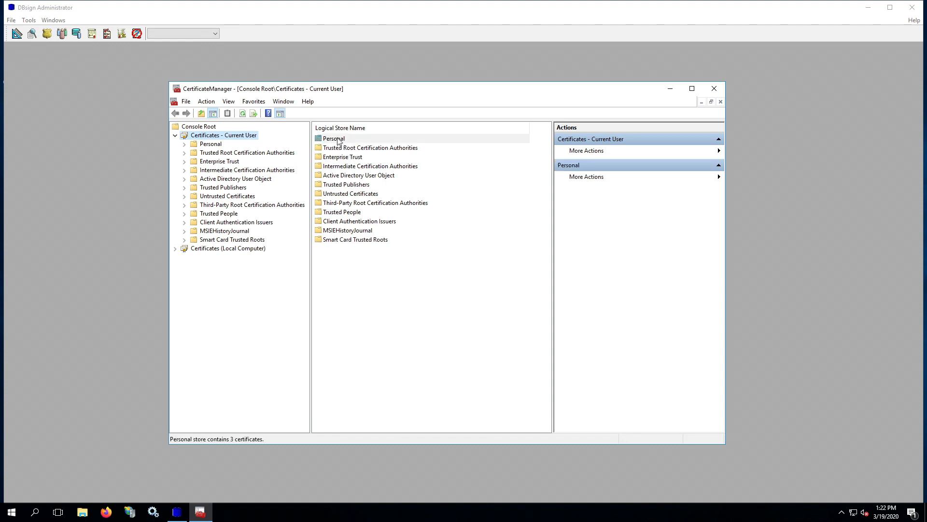
left_click(348, 150)
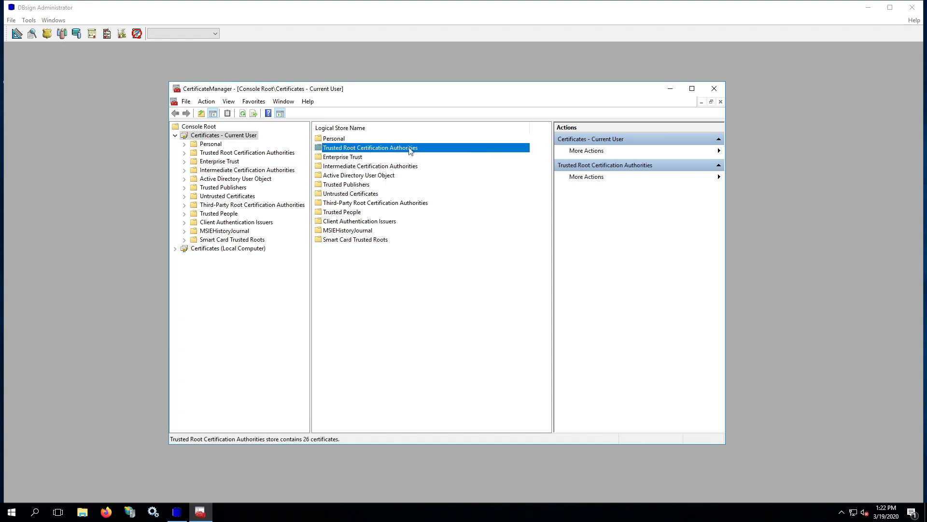
left_click(381, 169)
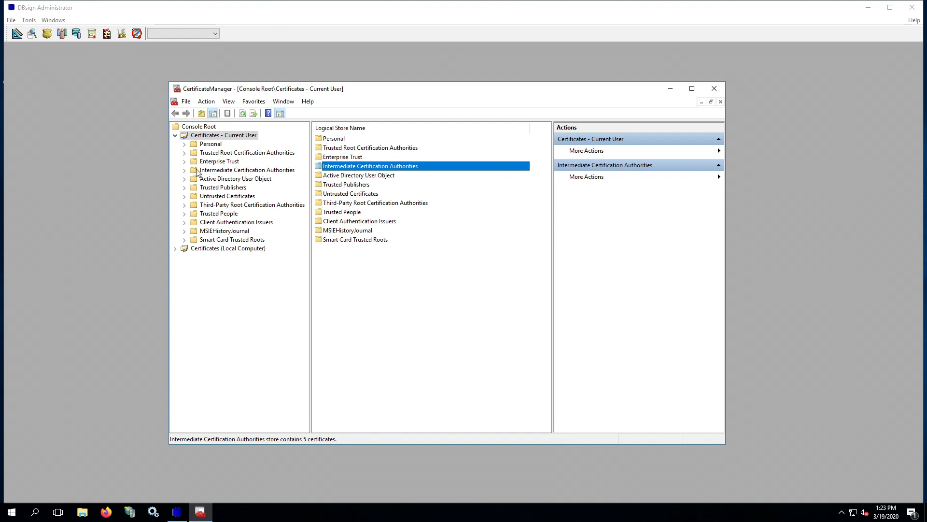
Expand the Trusted Root, Intermediate and Personal stores, selecting DBsign Test Root CA, DBsign Test CA-1 and Test One
left_click(184, 153)
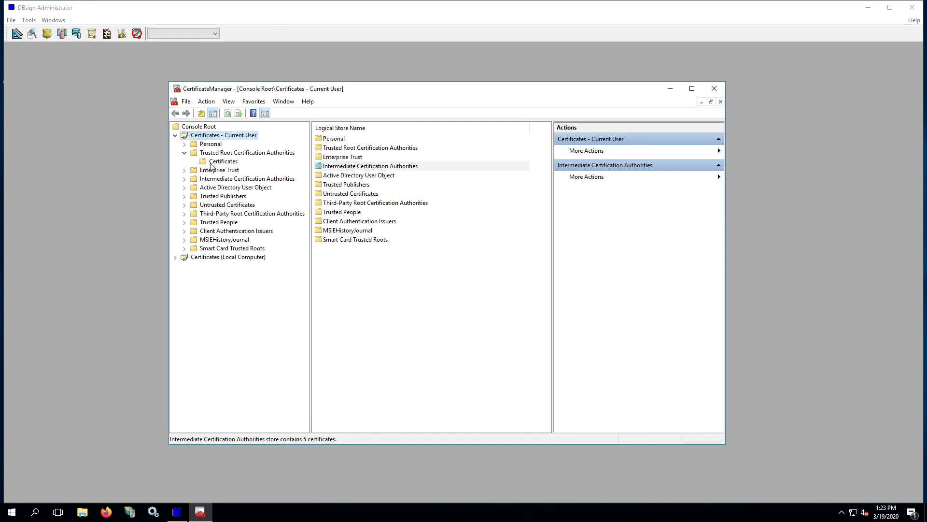
left_click(211, 162)
left_click(397, 185)
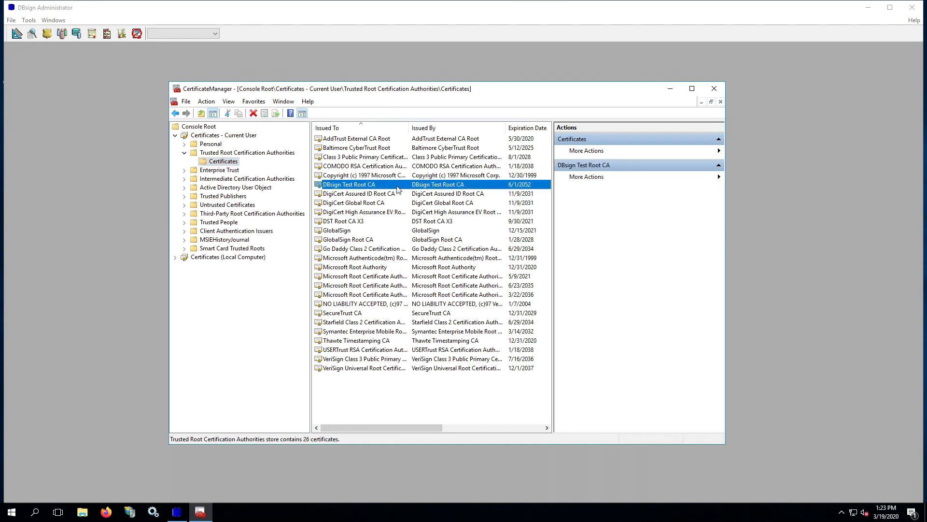
left_click(184, 179)
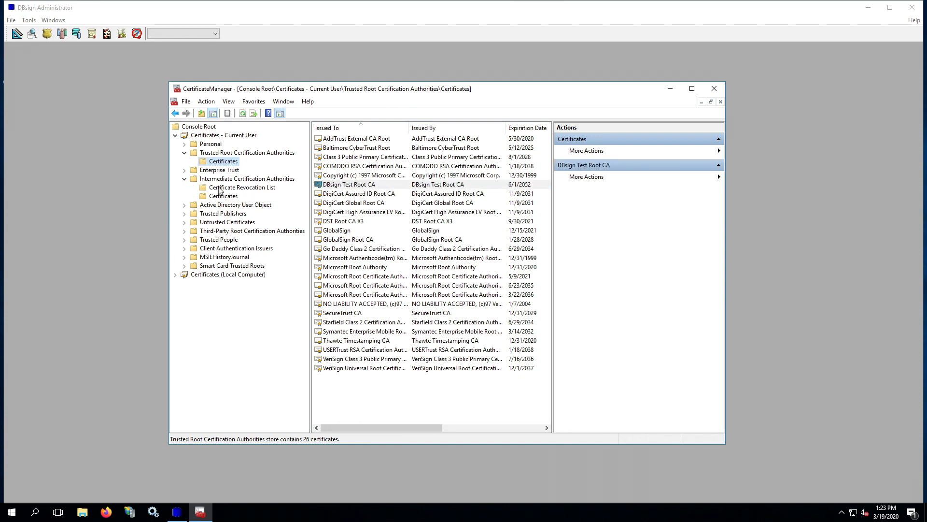
left_click(222, 196)
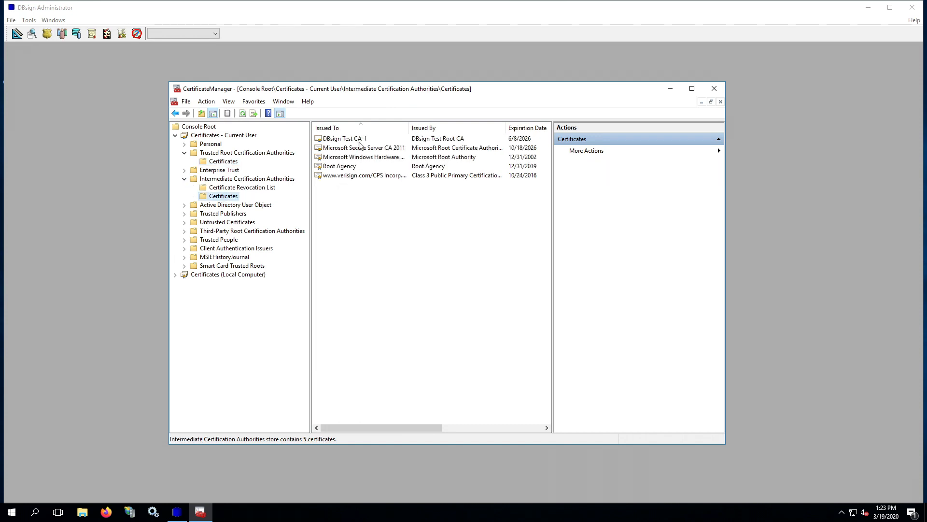
left_click(360, 140)
left_click(184, 144)
left_click(223, 153)
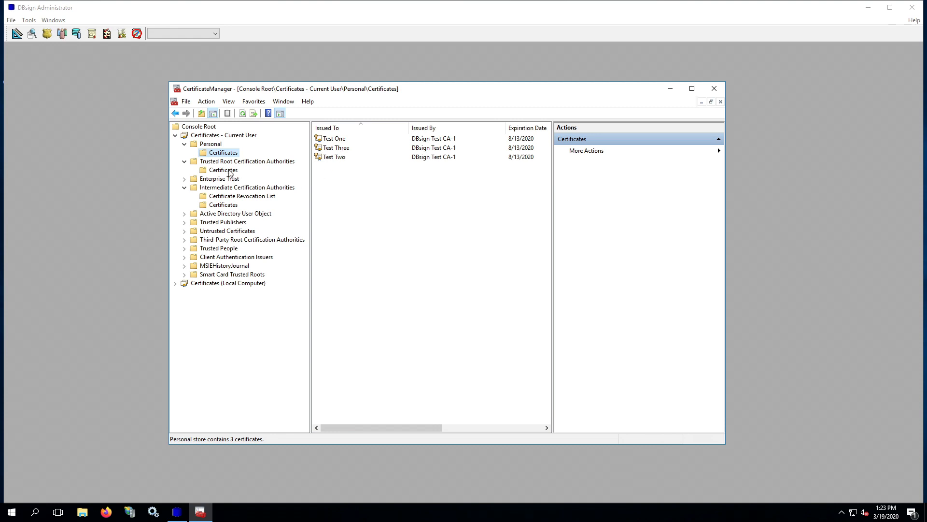
left_click(338, 138)
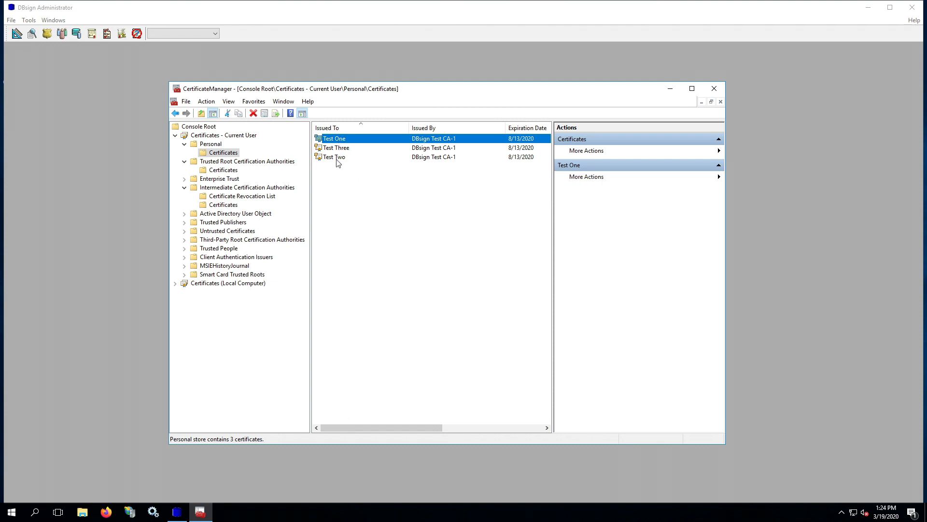
Recheck the stores, confirming DBsign Test CA-1 among intermediate CAs, then return to DBsign Administrator
left_click(236, 170)
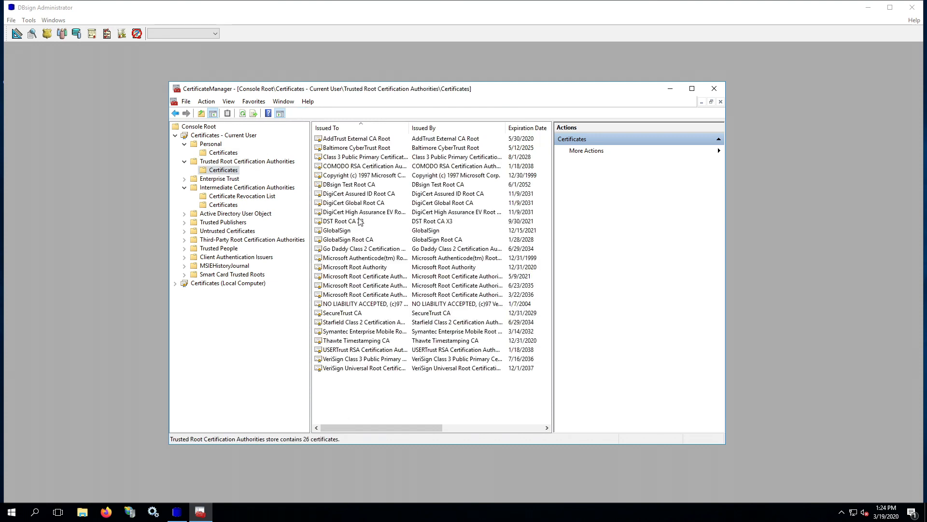
left_click(350, 187)
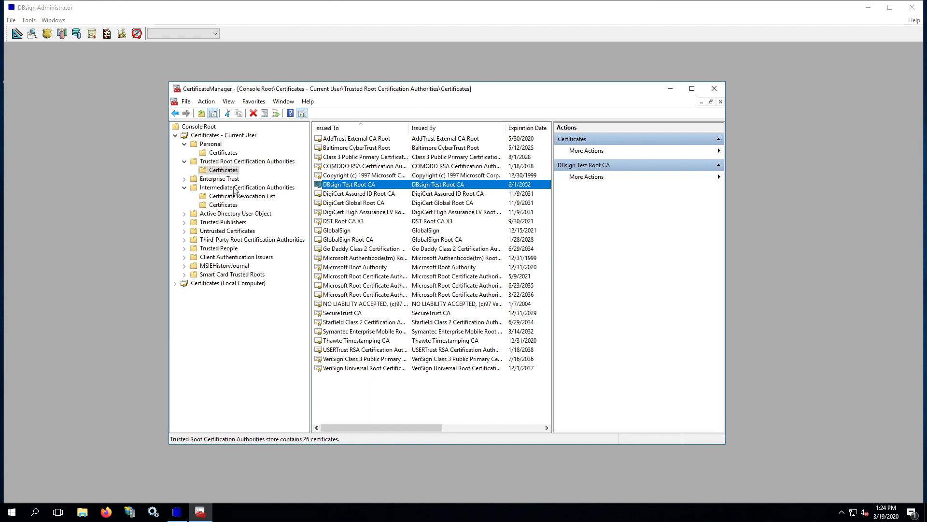
left_click(232, 204)
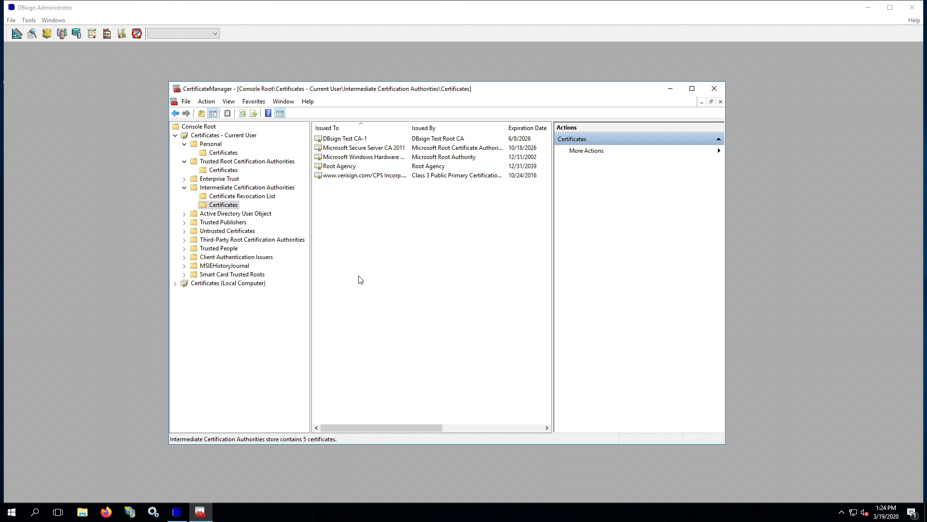
left_click(224, 152)
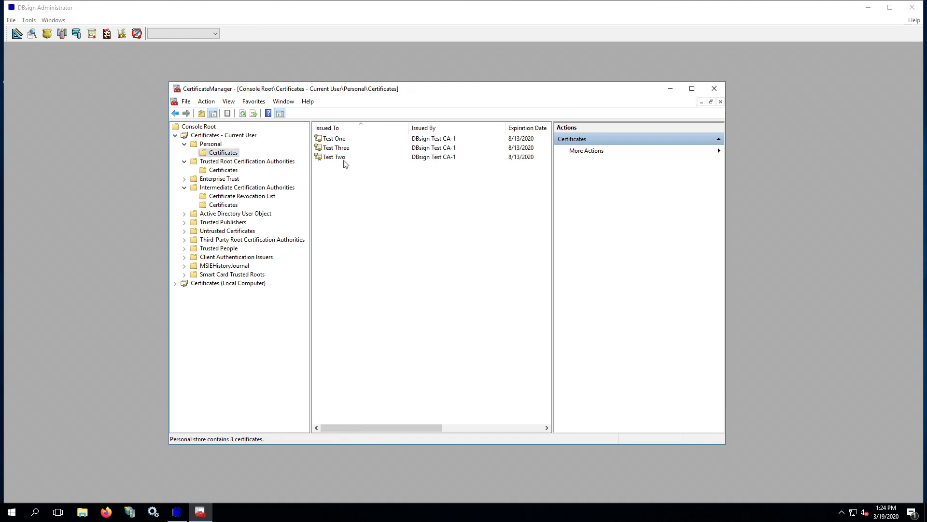
left_click(338, 139)
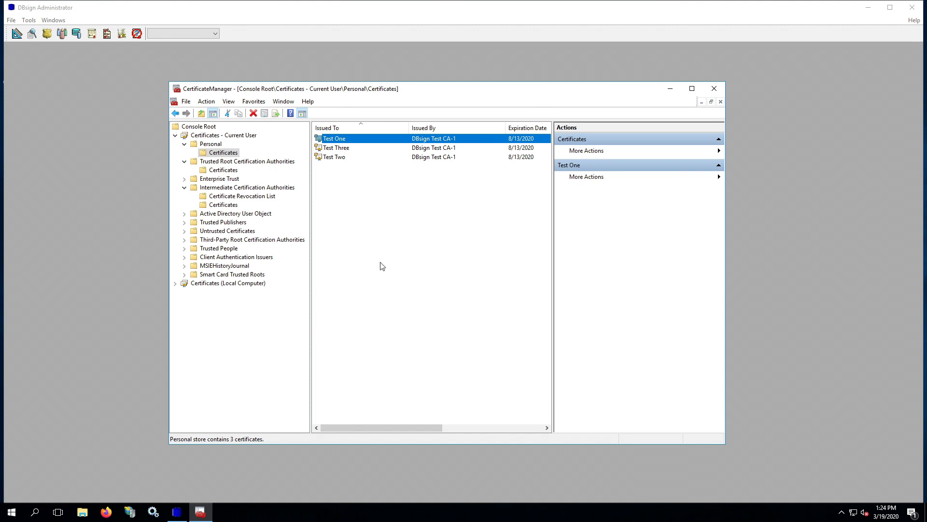
left_click(233, 175)
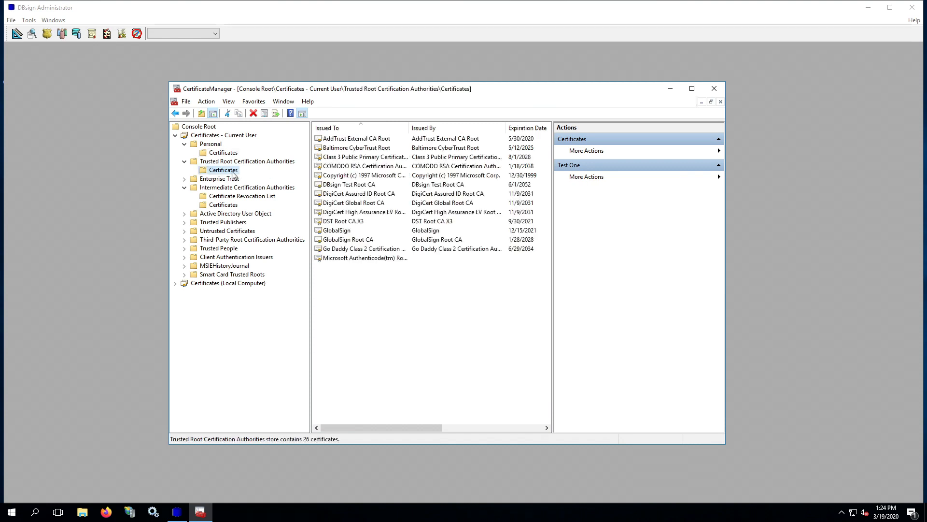
left_click(349, 187)
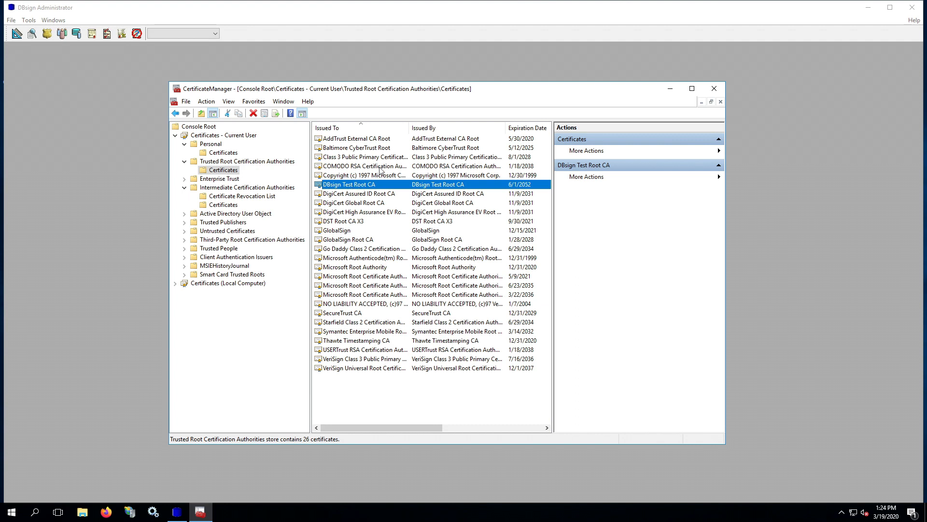
left_click(234, 206)
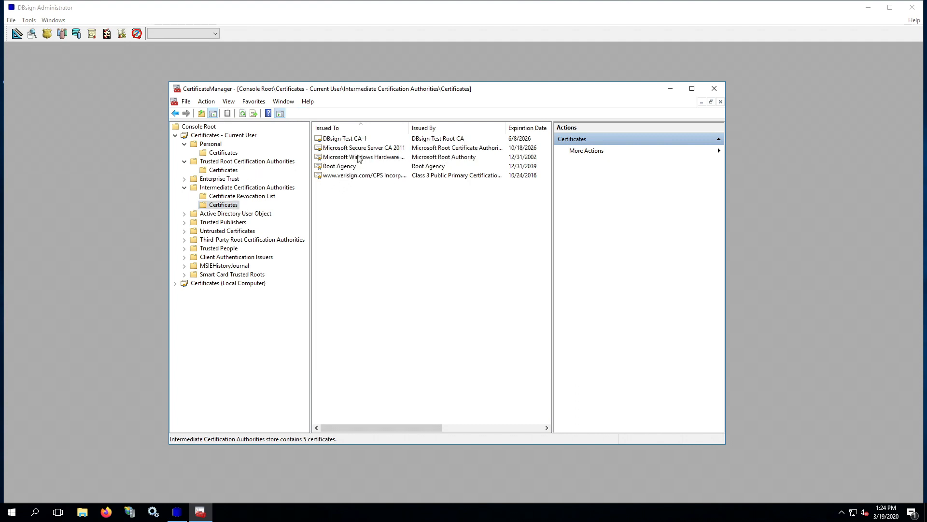
left_click(358, 139)
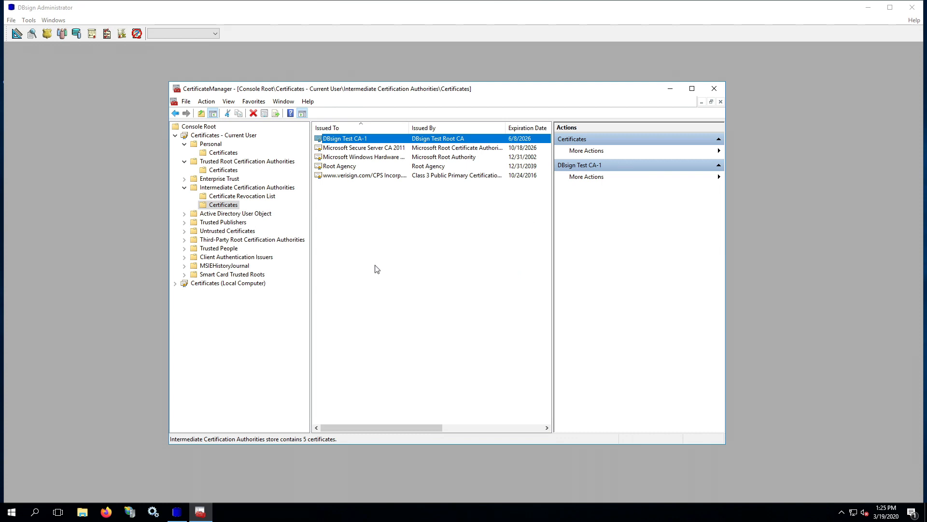
left_click(121, 120)
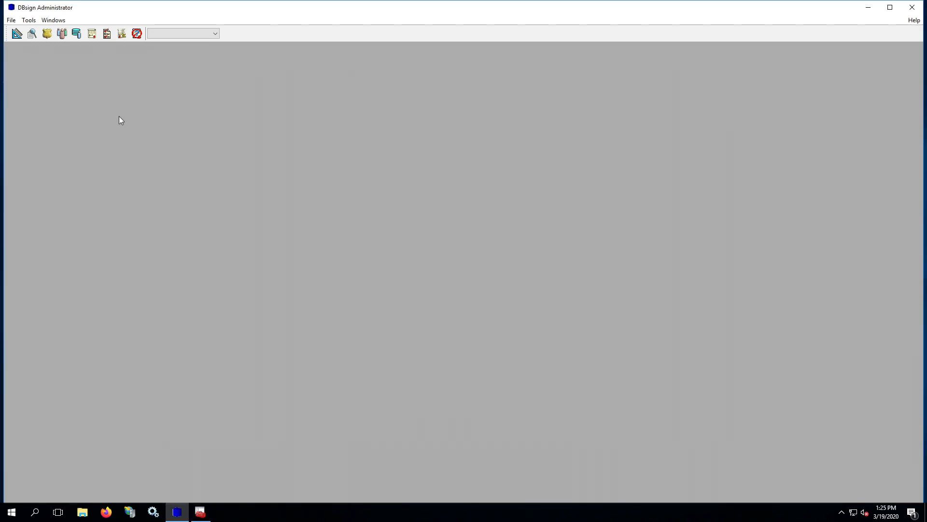
Open the Certificate/CRL Browser using the default database session
left_click(30, 22)
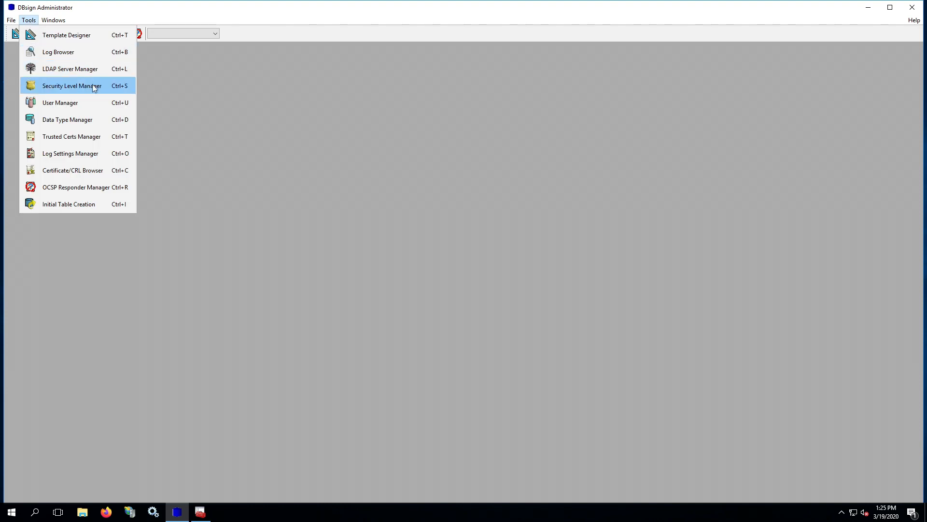
left_click(102, 170)
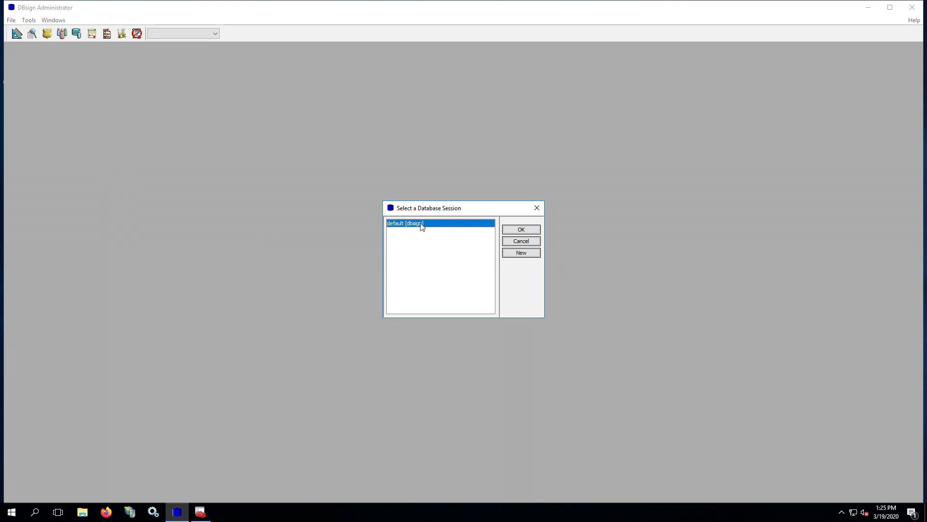
left_click(523, 230)
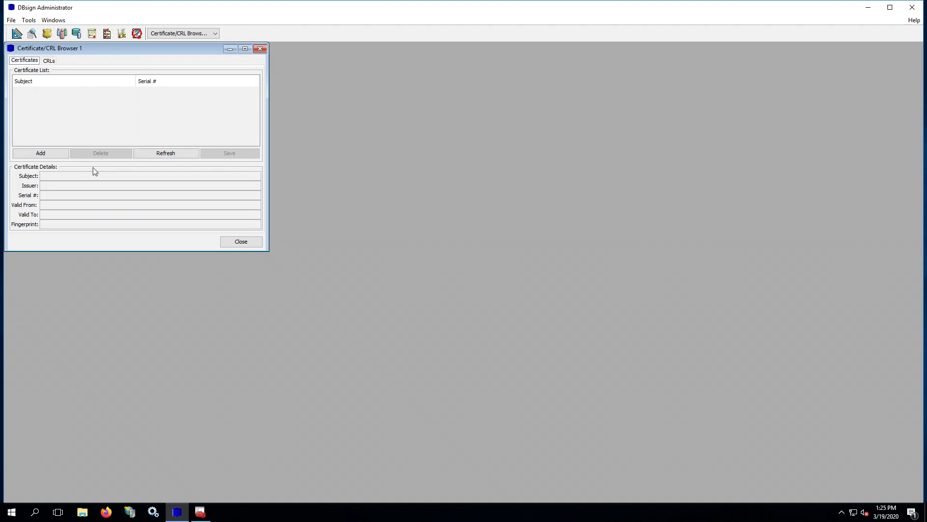
Add C:\DBsignFiles\DBsignTestCerts\DBsignTestCA-1.cer (serial 07), view its details, and close the browser
left_click(50, 154)
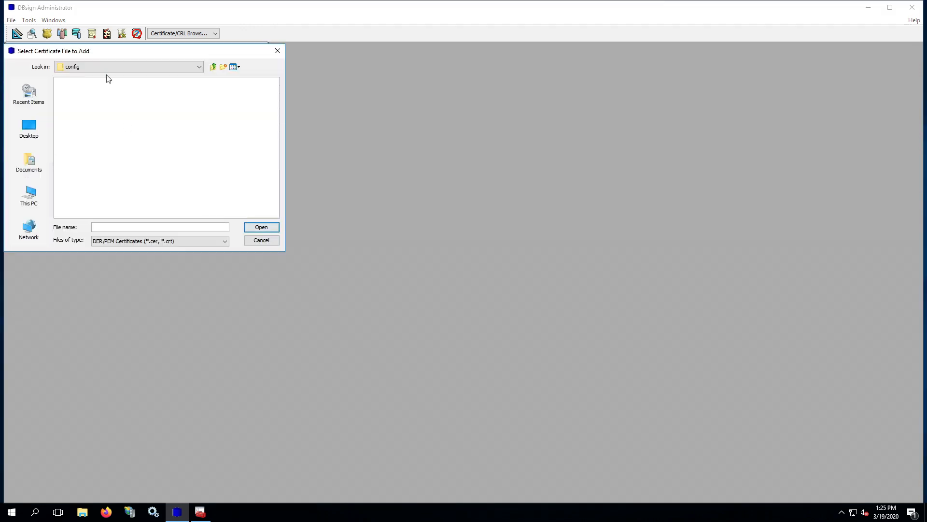
left_click(42, 195)
double_click(92, 135)
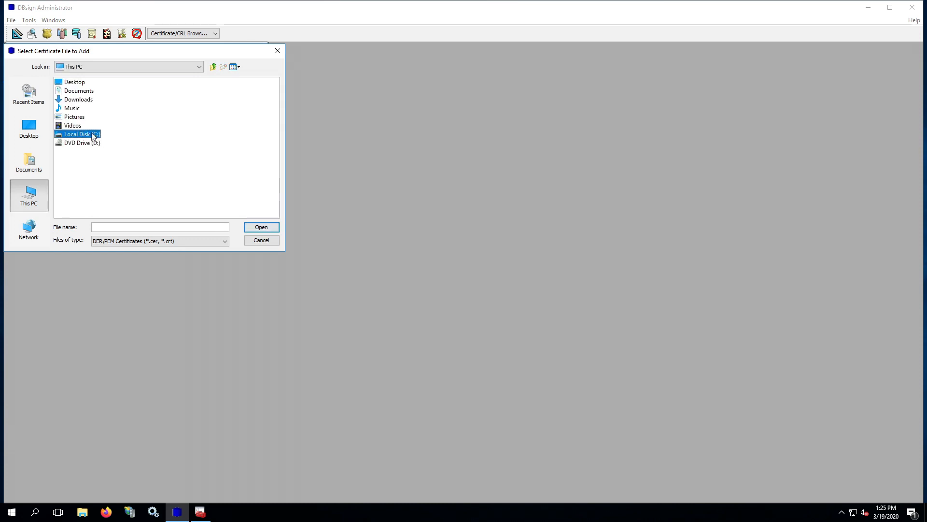
left_click(80, 84)
double_click(81, 84)
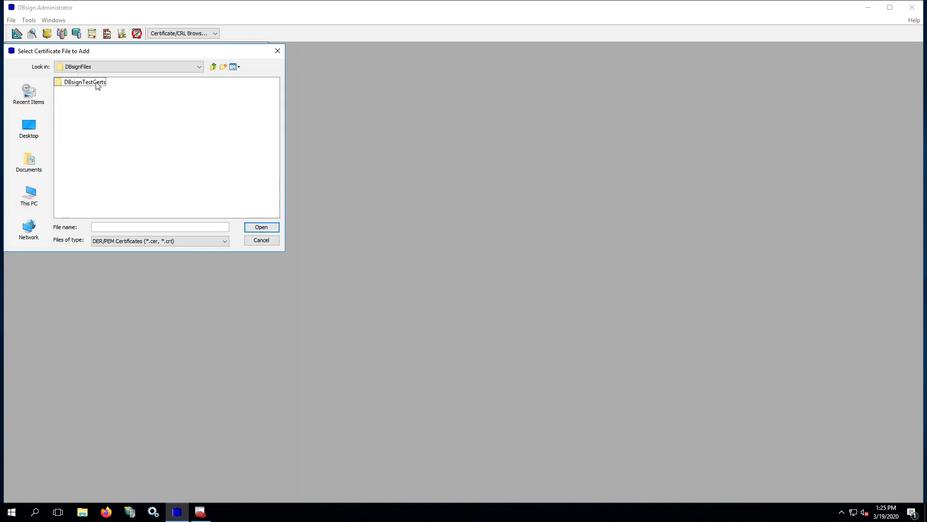
double_click(91, 83)
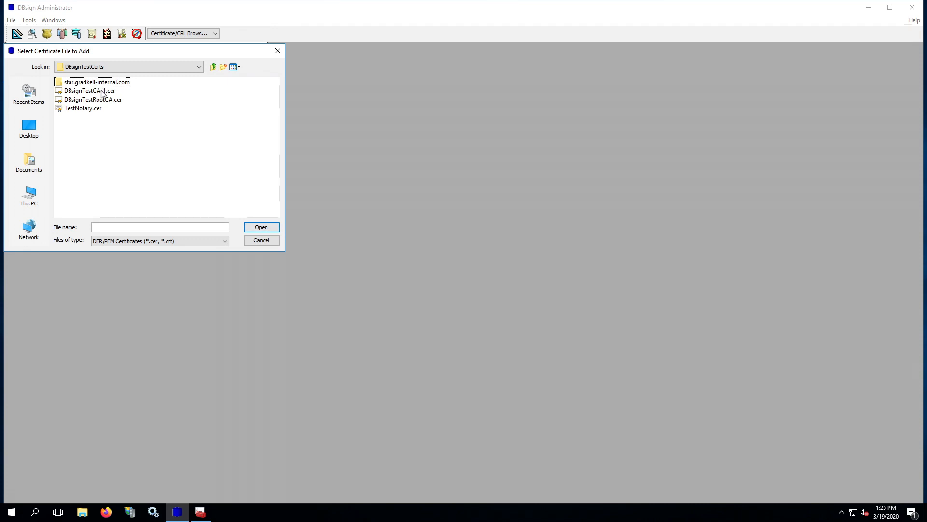
left_click(95, 94)
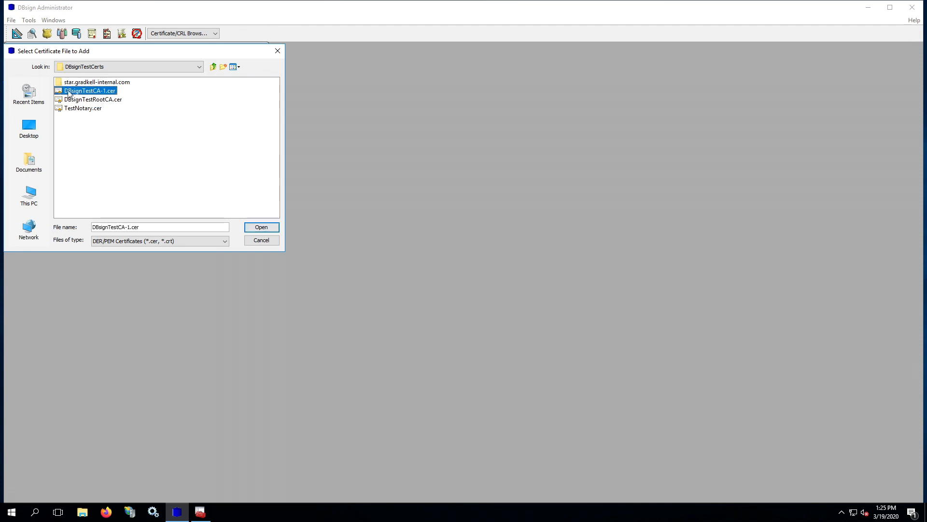
left_click(265, 227)
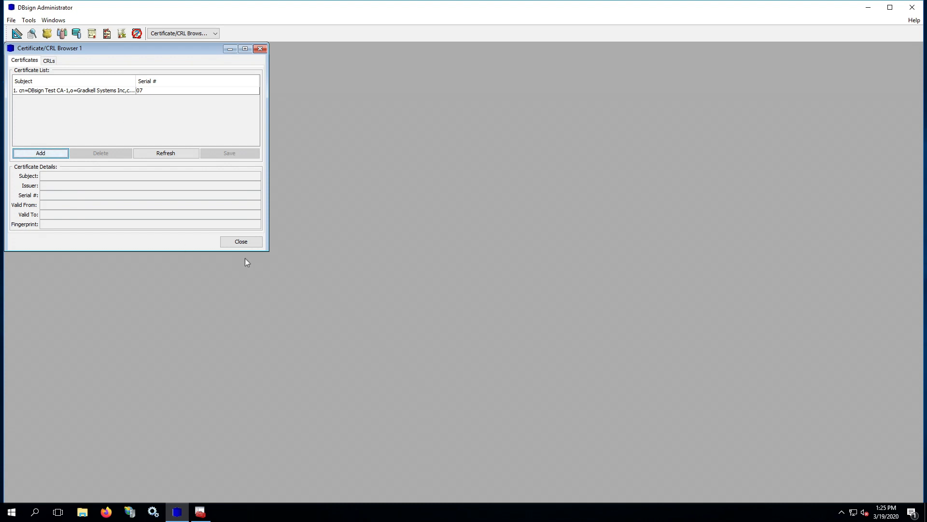
left_click(50, 91)
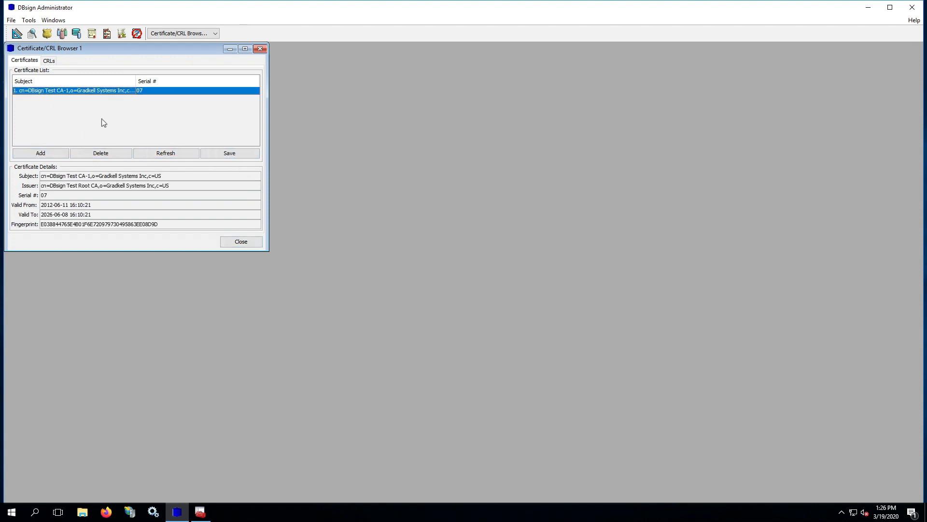
left_click(242, 242)
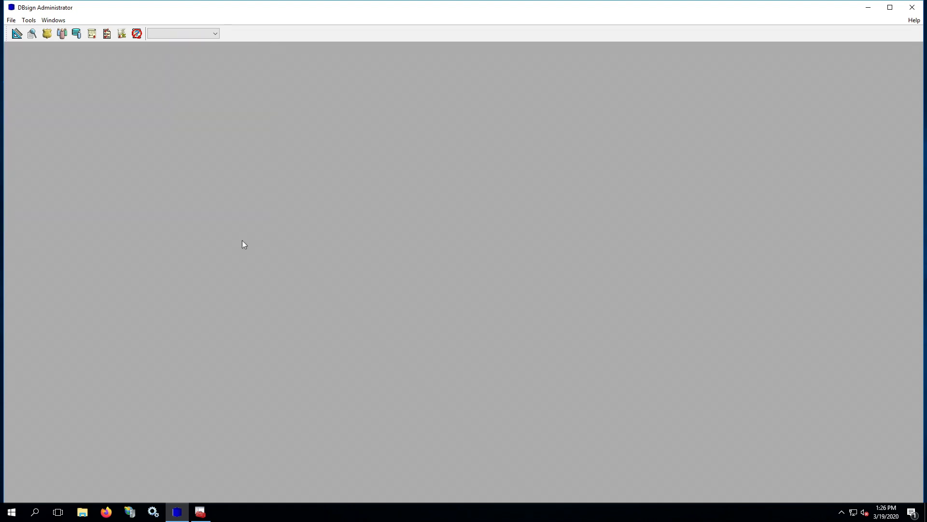
Open the Trusted Certificates Manager using the default database session
left_click(29, 21)
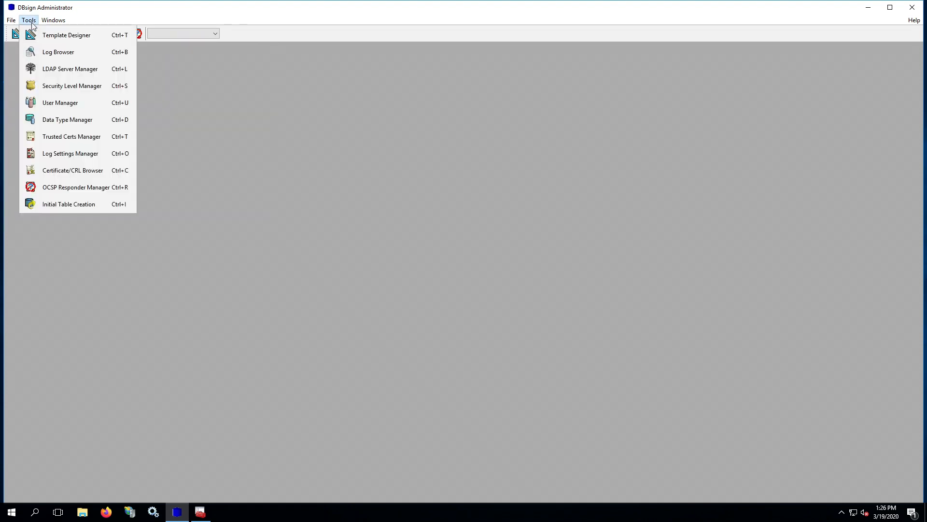
left_click(99, 139)
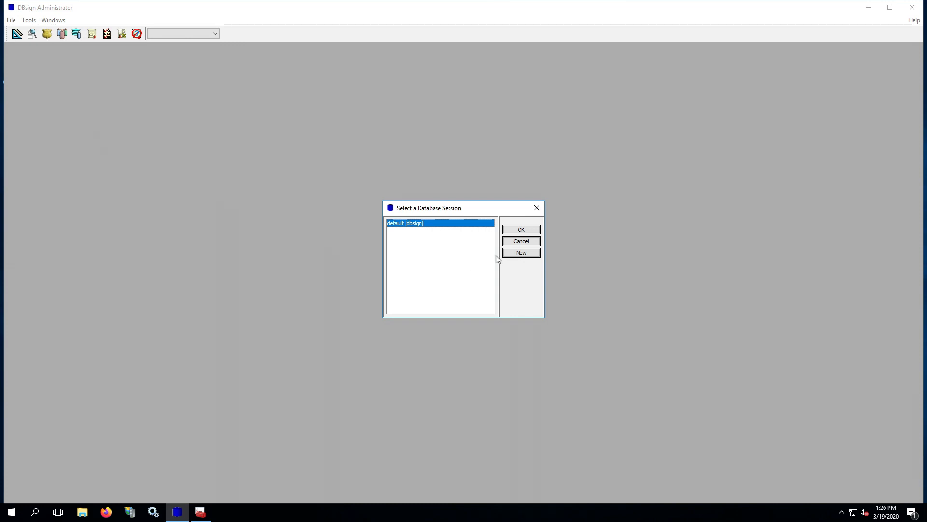
left_click(512, 231)
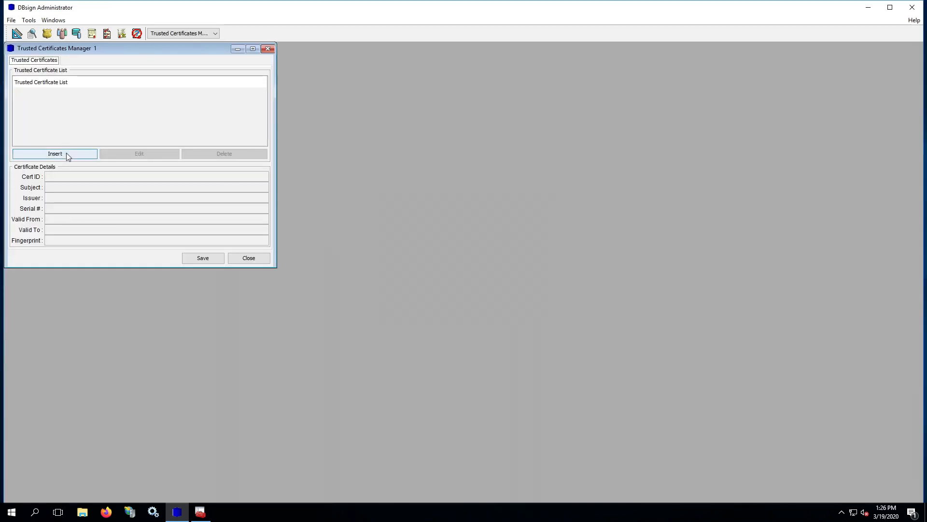
Insert DBsignTestRootCA.cer, confirm its fingerprint, and add it as DBsign Test Root CA
left_click(68, 155)
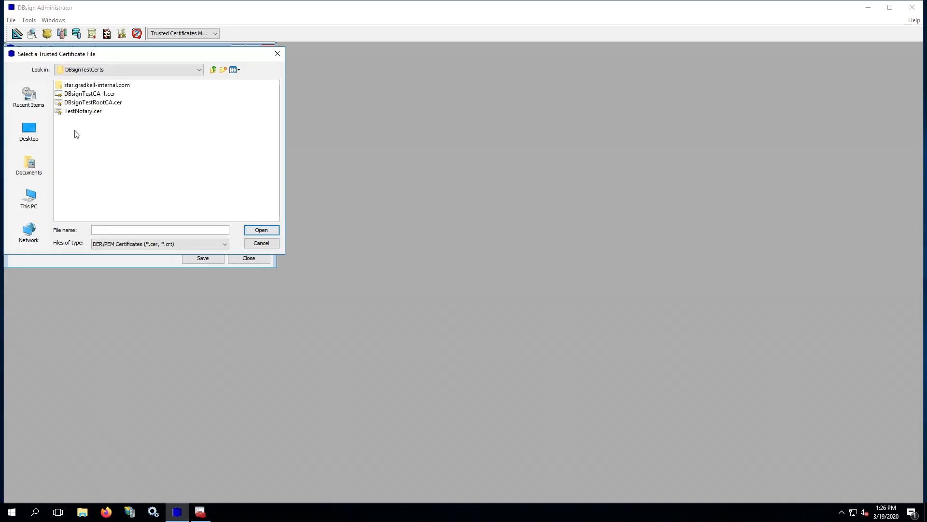
left_click(90, 102)
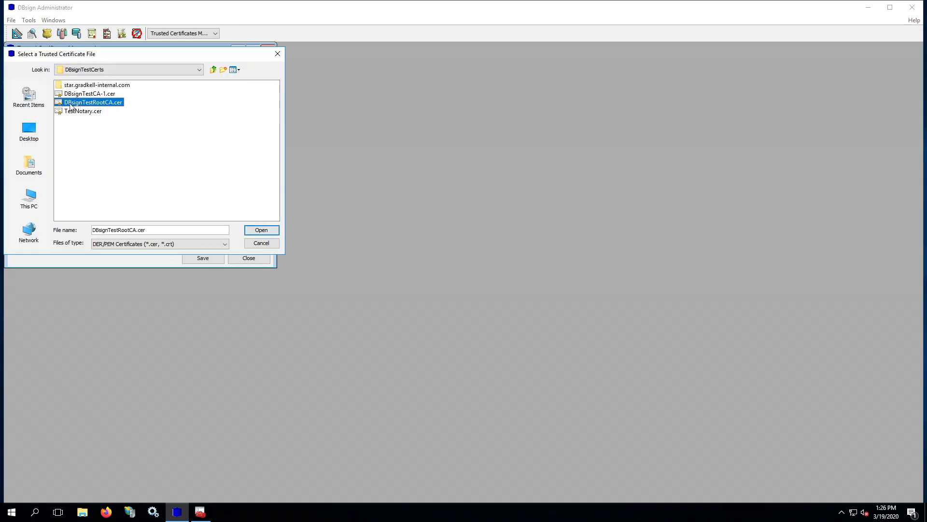
left_click(261, 230)
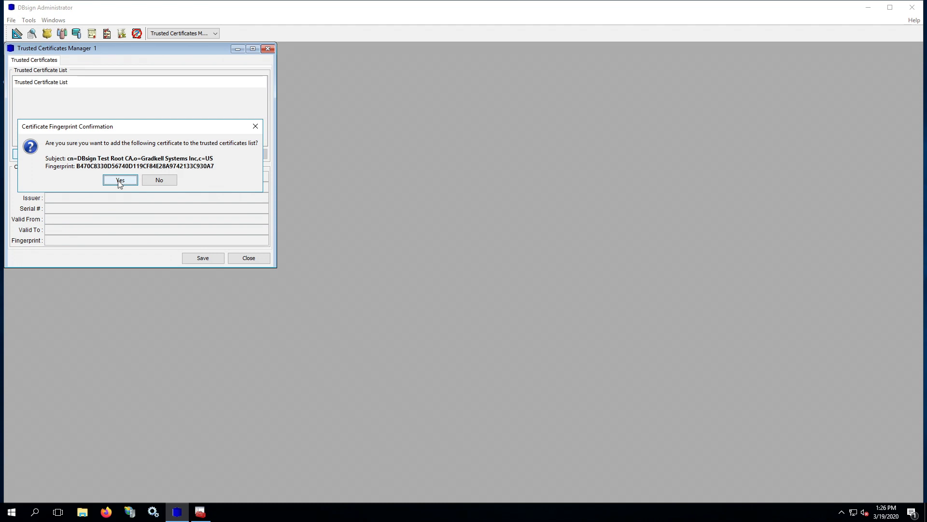
left_click(119, 181)
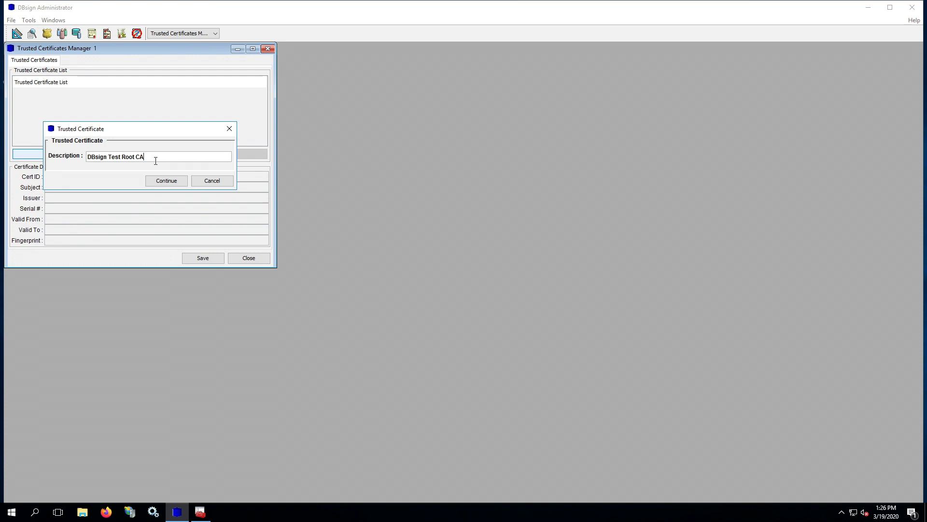
left_click(168, 183)
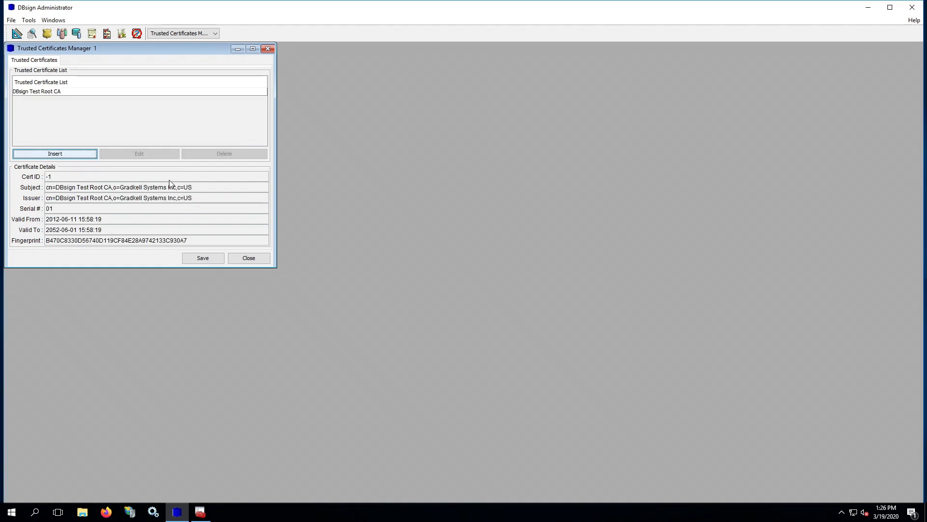
Save the trusted certificate list and confirm signing the changes
left_click(201, 260)
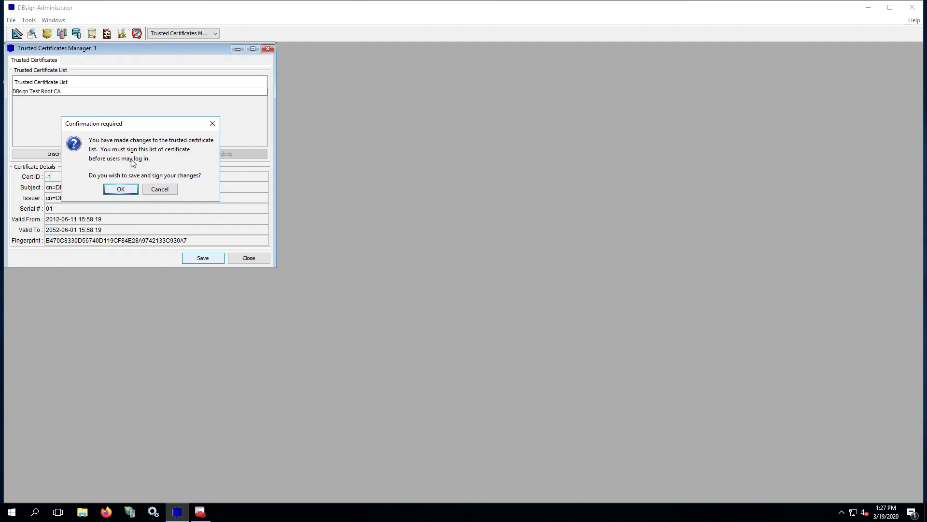
left_click(121, 189)
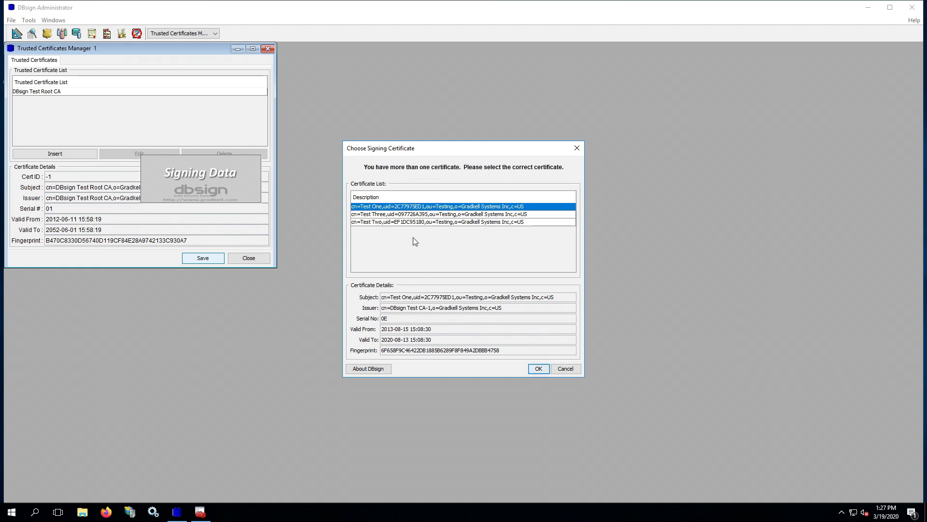
Sign the trusted certificate list with the Test One certificate and acknowledge Operation Complete
left_click(539, 369)
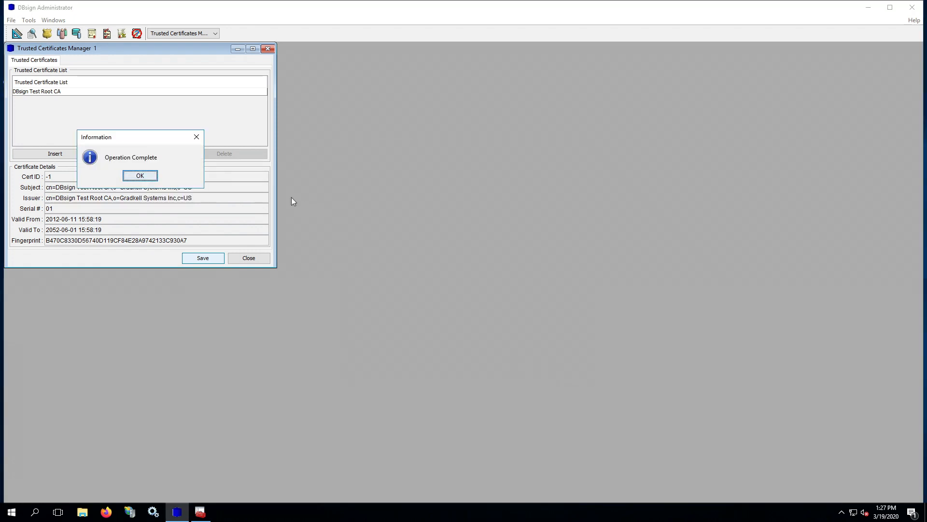
left_click(140, 175)
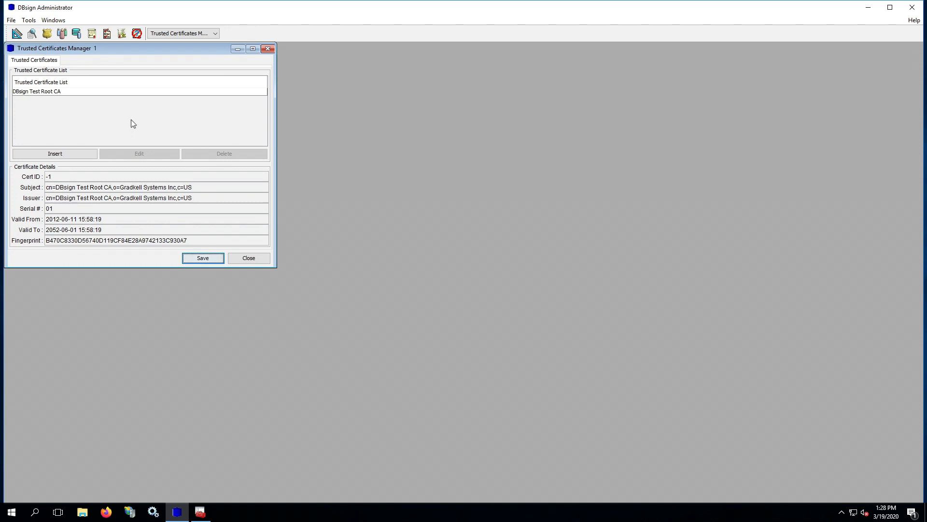
Close the trusted certificates manager and open Template Designer on the default database session
left_click(251, 261)
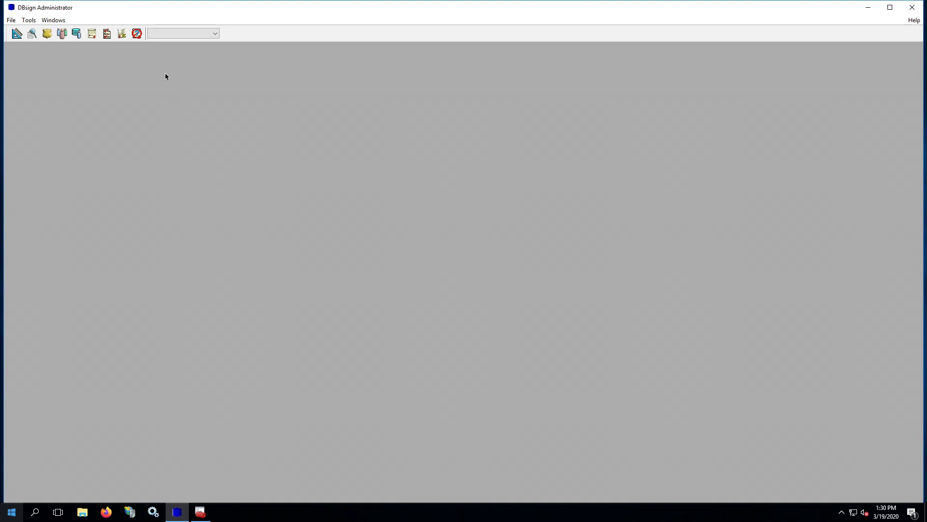
left_click(29, 21)
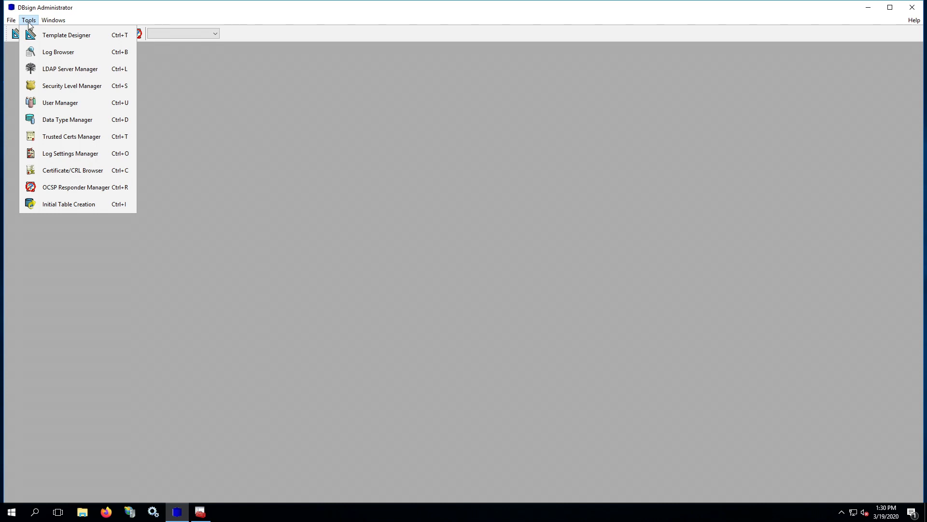
left_click(64, 36)
left_click(526, 231)
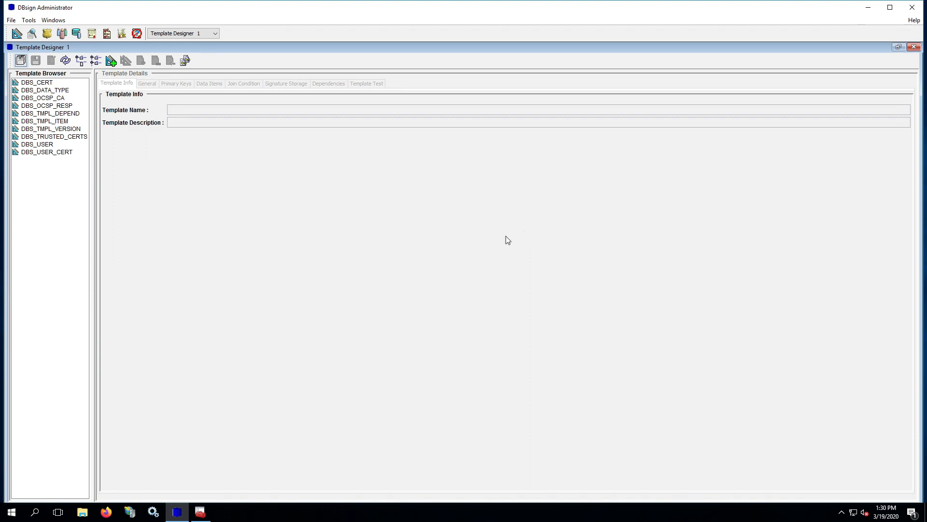
Sign all database templates, DBS_CERT through DBS_USER_CERT, and acknowledge 'Signing complete.'
left_click(29, 153)
left_click(39, 83)
left_click(41, 90)
left_click(36, 99)
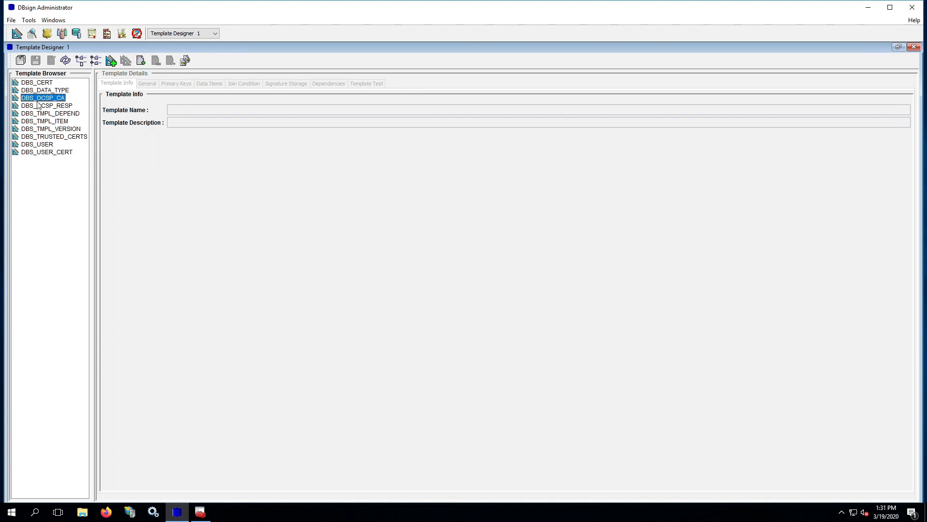
left_click(38, 106)
left_click(37, 114)
left_click(37, 124)
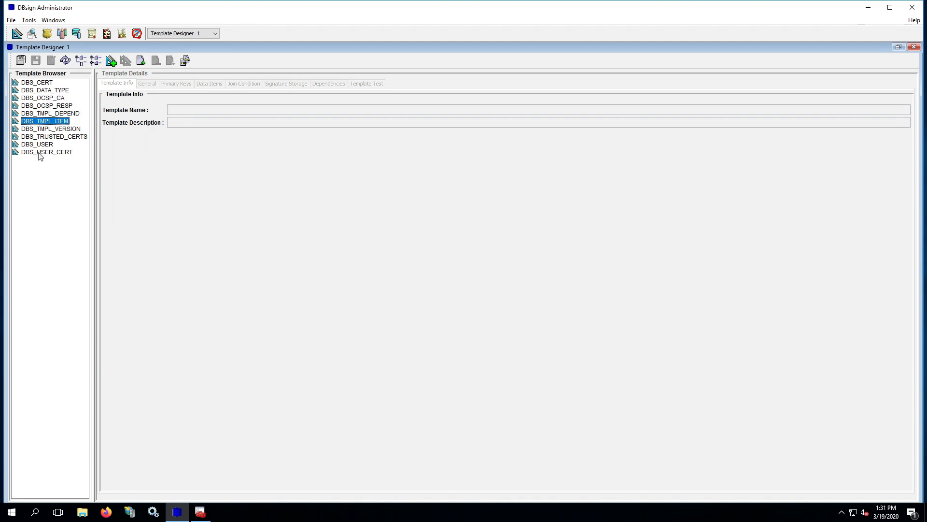
left_click(38, 153)
left_click(38, 176)
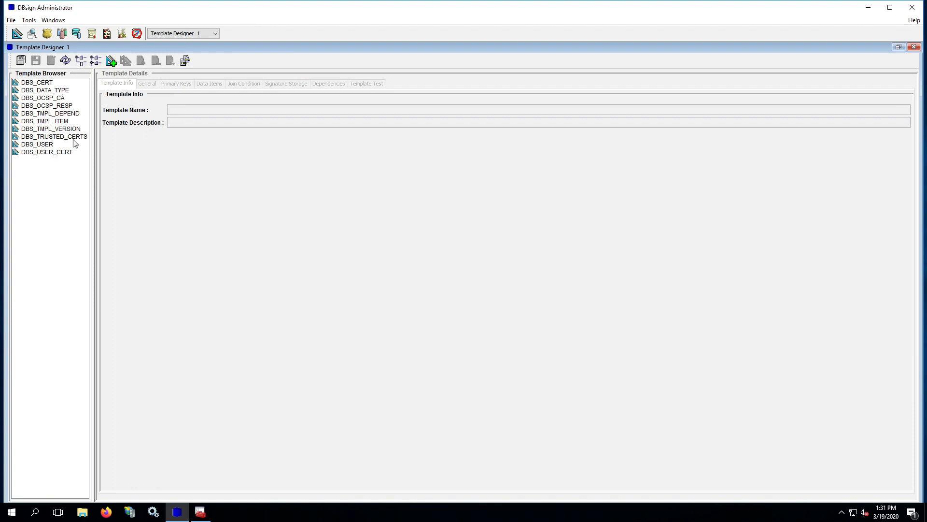
left_click(186, 62)
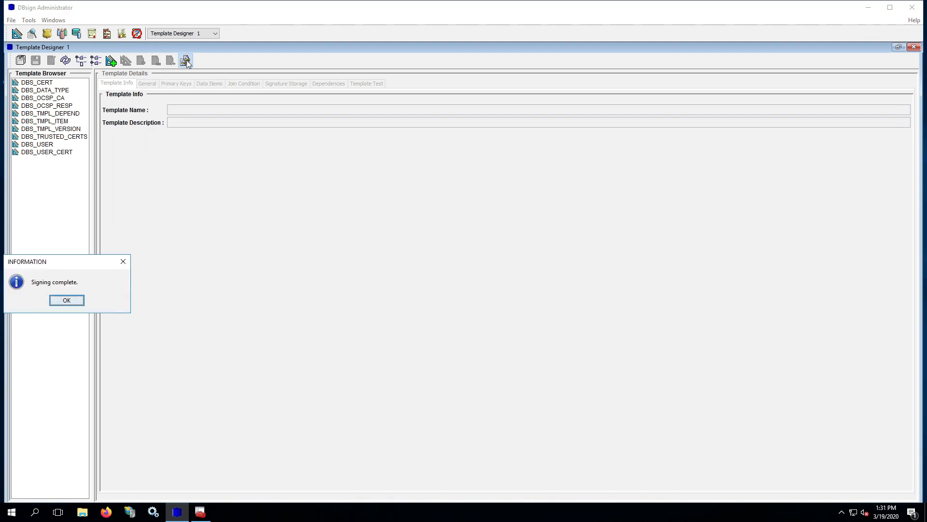
left_click(67, 300)
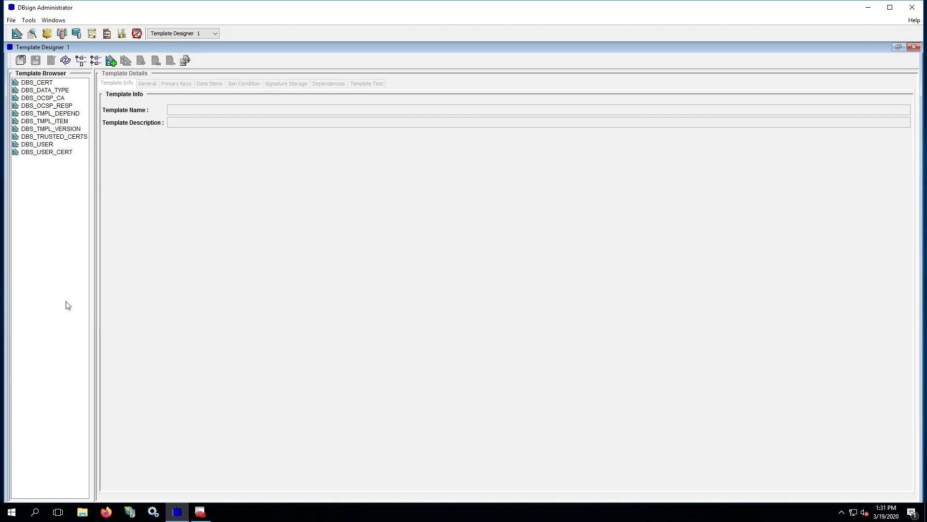
Close Template Designer and list existing users in User Manager using the default session
left_click(913, 47)
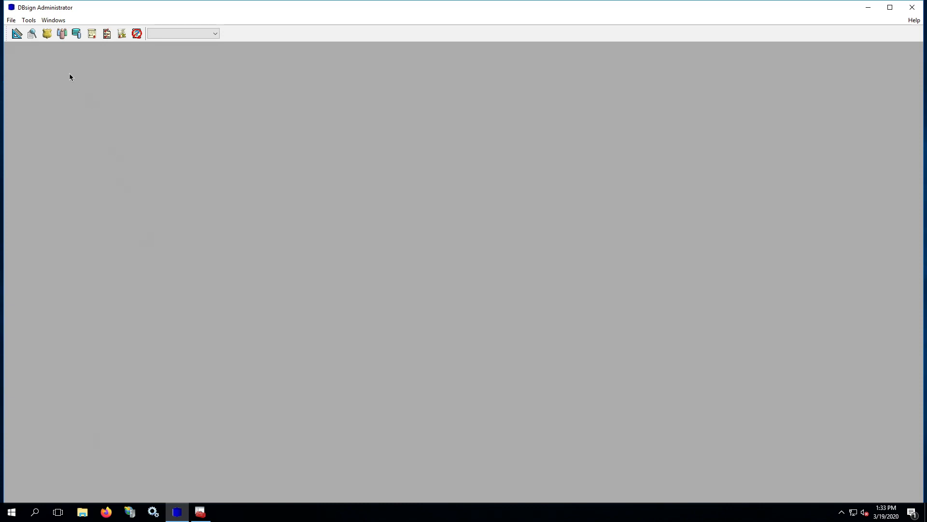
left_click(29, 21)
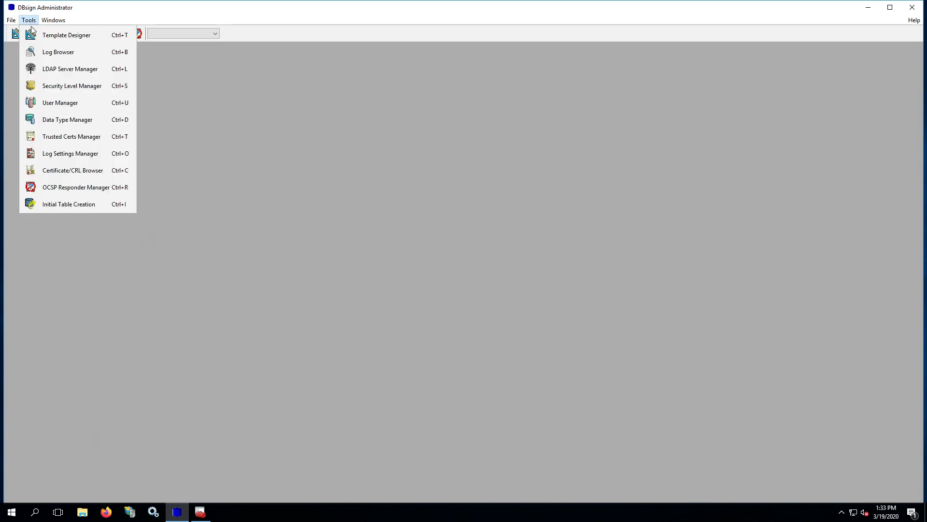
left_click(93, 103)
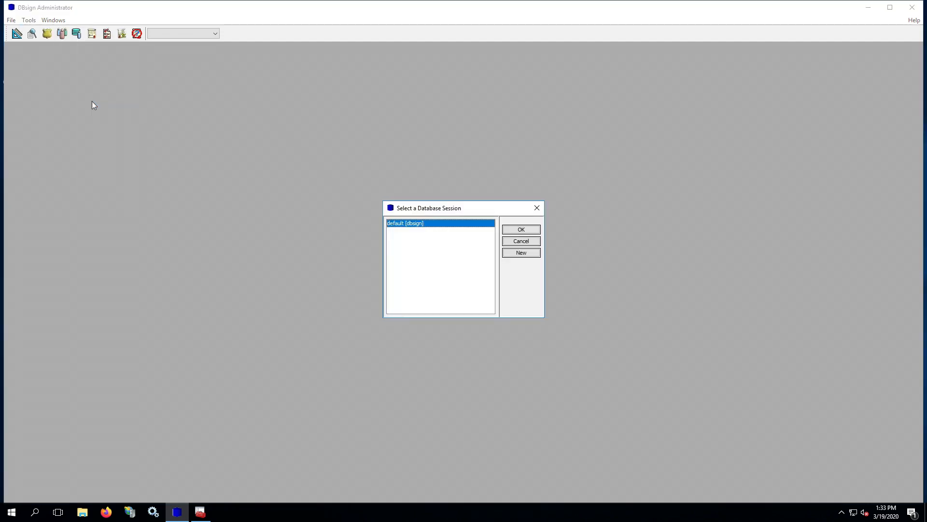
left_click(535, 230)
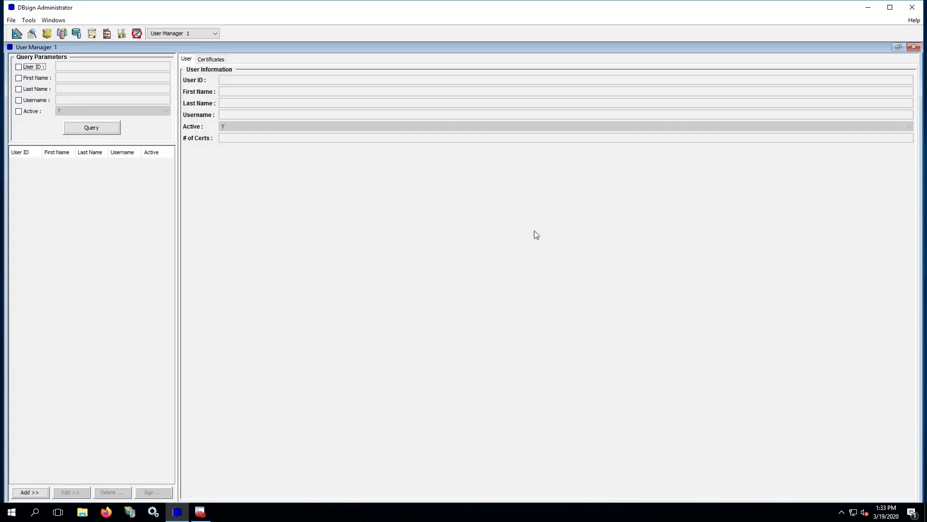
left_click(82, 129)
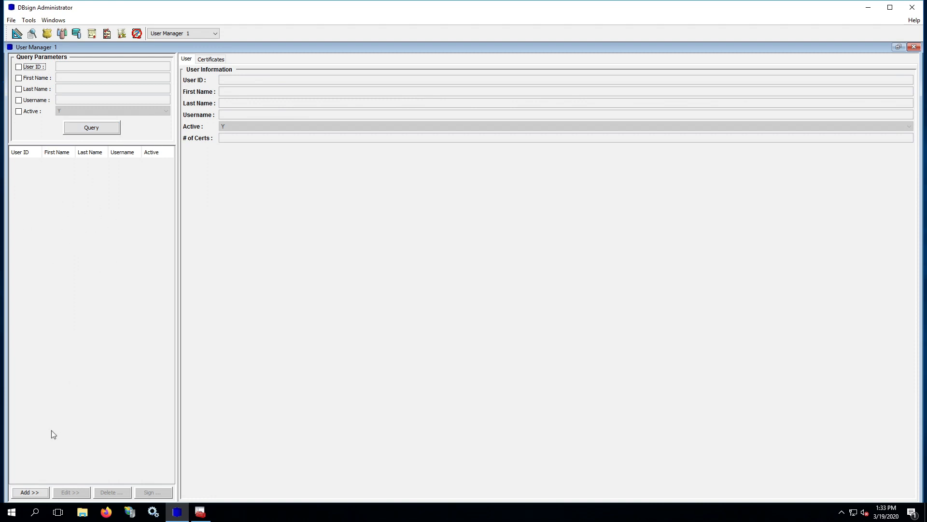
Add active user DBsign Notary with username notary and advance to its certificates step
left_click(30, 492)
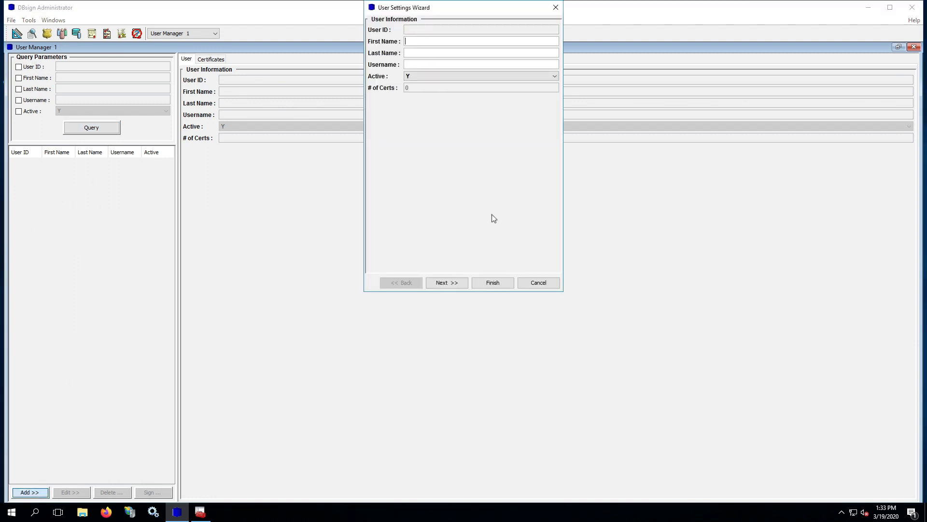
left_click_drag(457, 10, 364, 145)
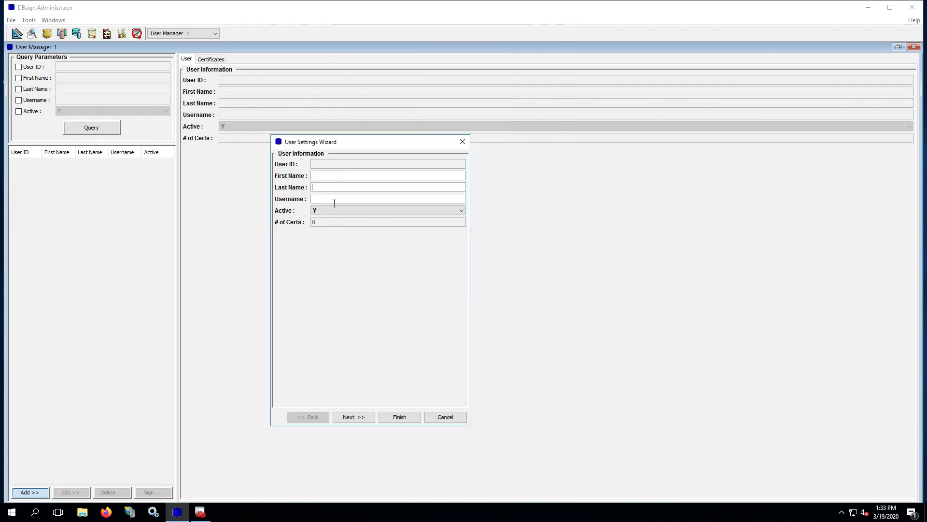
key("Tab")
type("DBsign")
key("Tab")
type("Notarynotary")
left_click(326, 213)
left_click(320, 217)
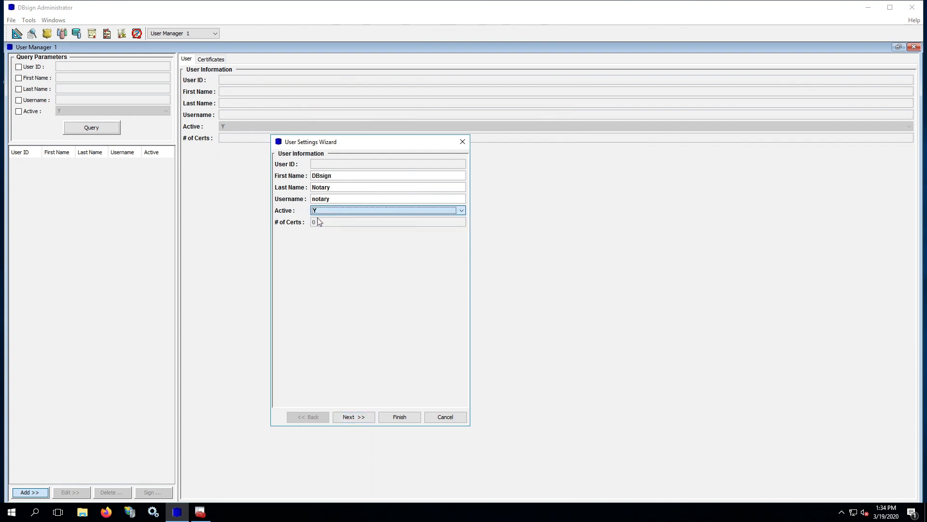
left_click(359, 418)
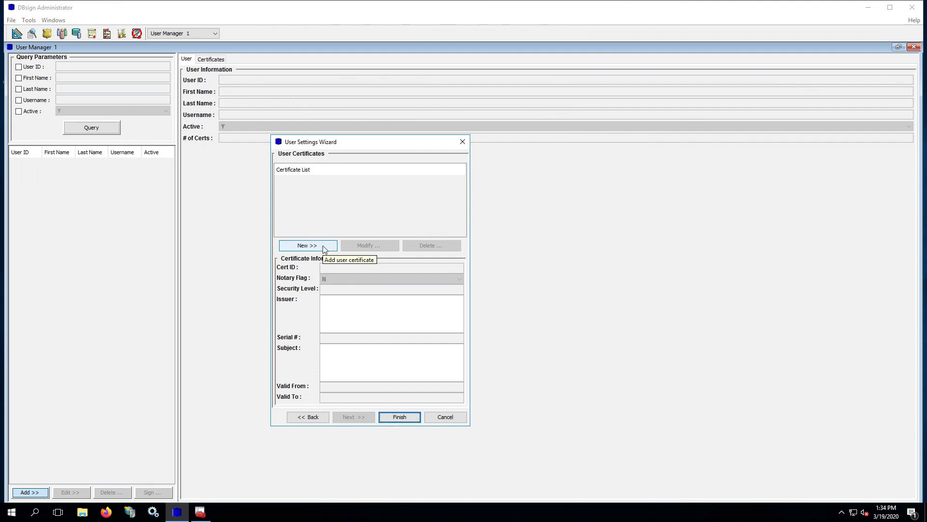
Load TestNotary.cer as a new certificate for the user
left_click(325, 248)
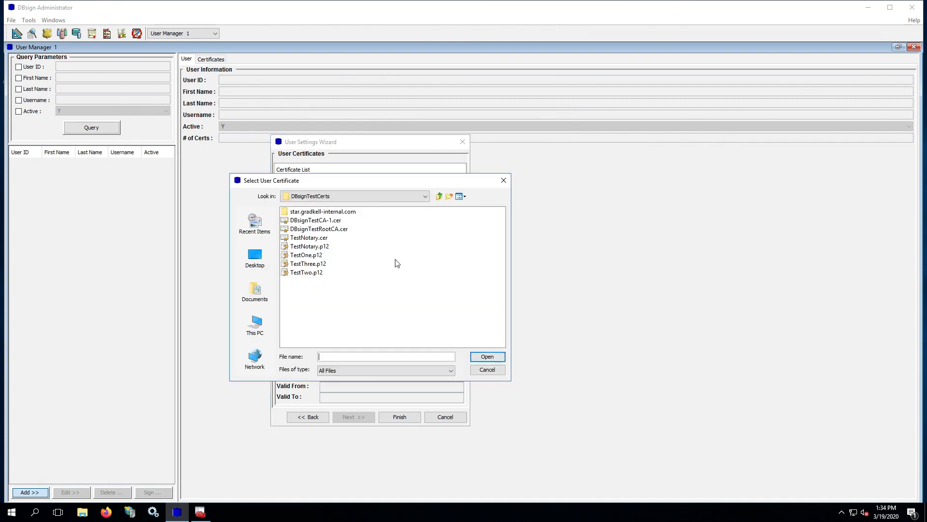
left_click(316, 238)
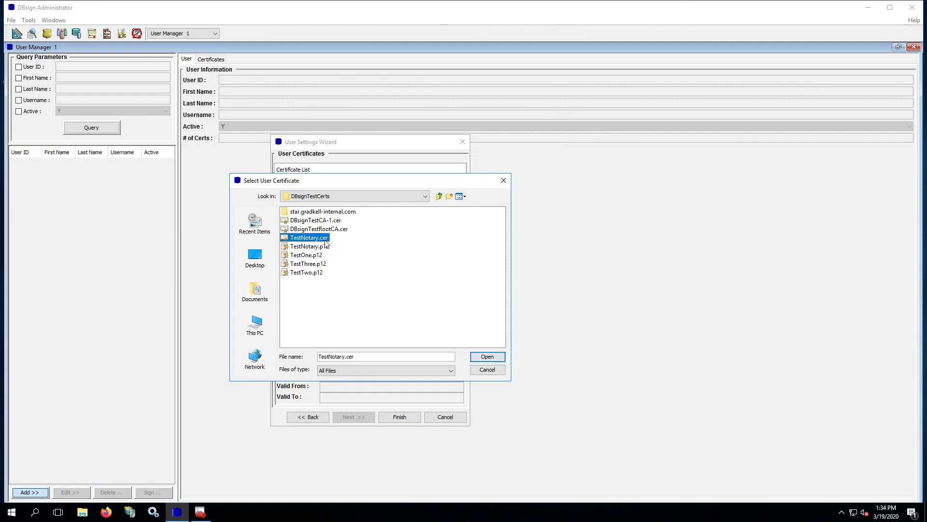
left_click(308, 238)
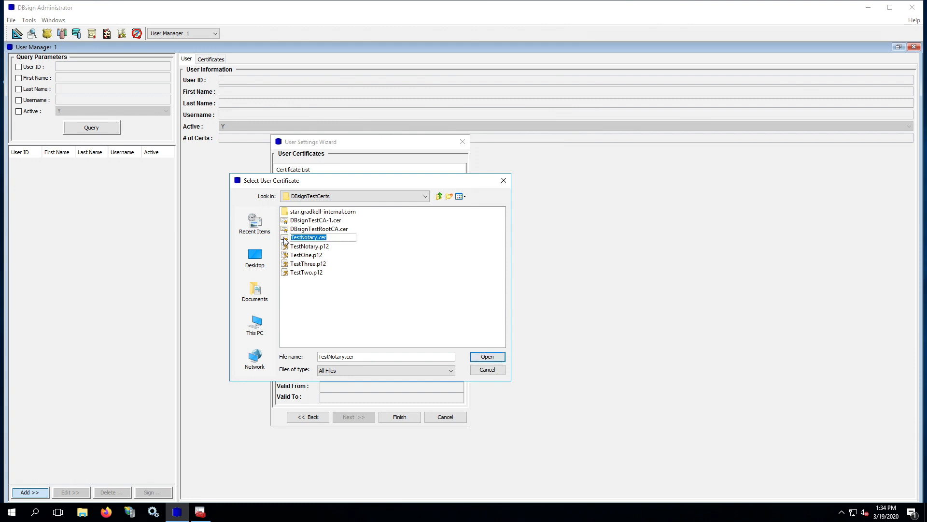
left_click(383, 237)
left_click(307, 241)
left_click(307, 241)
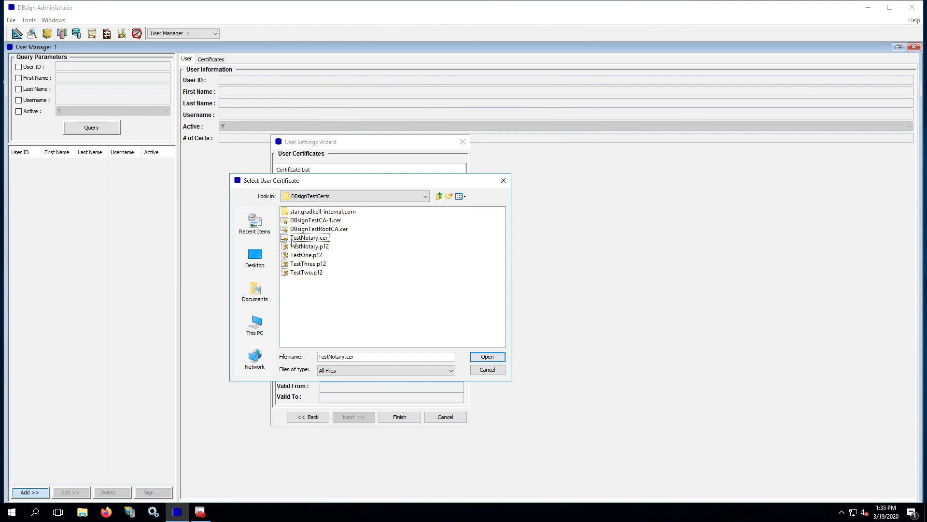
left_click(488, 357)
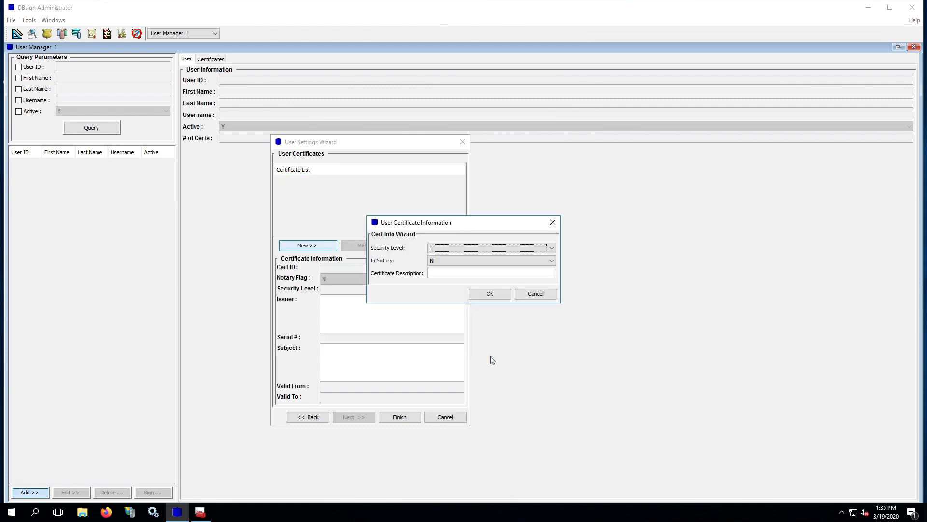
Make it a Level 10 notary certificate described 'DBsign Notary Cert' and finish the user
left_click(454, 247)
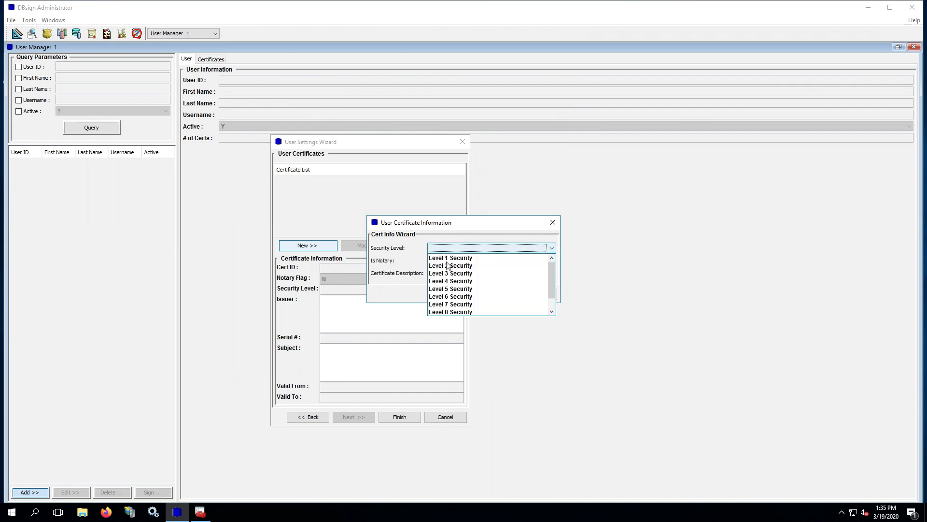
scroll(471, 304, "down", 1)
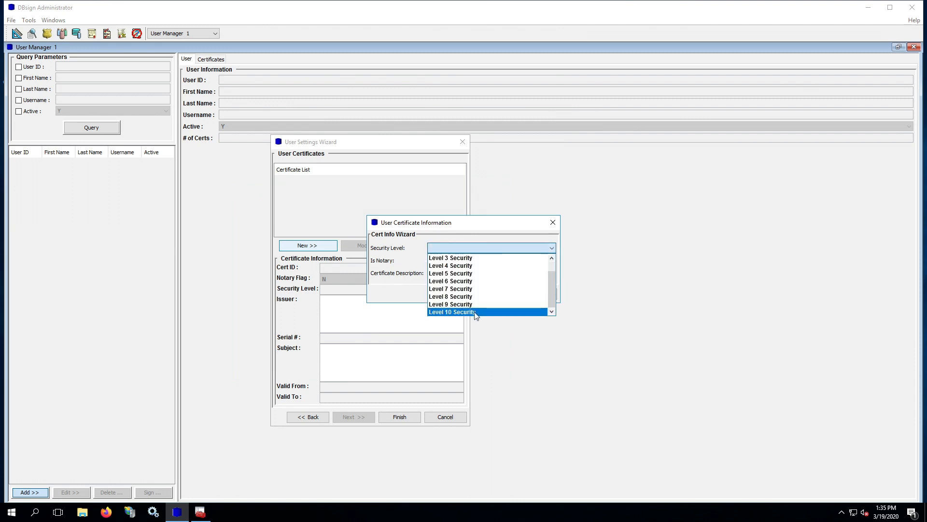
left_click(474, 312)
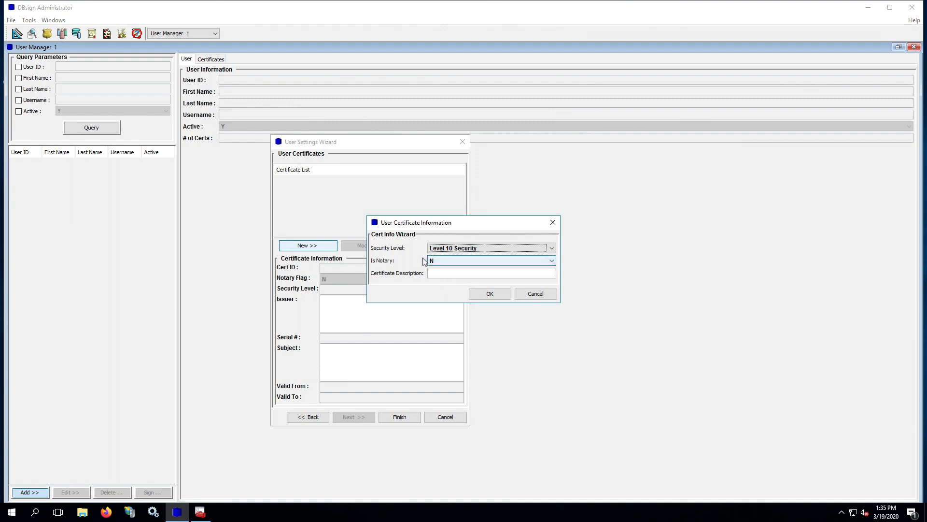
left_click(450, 261)
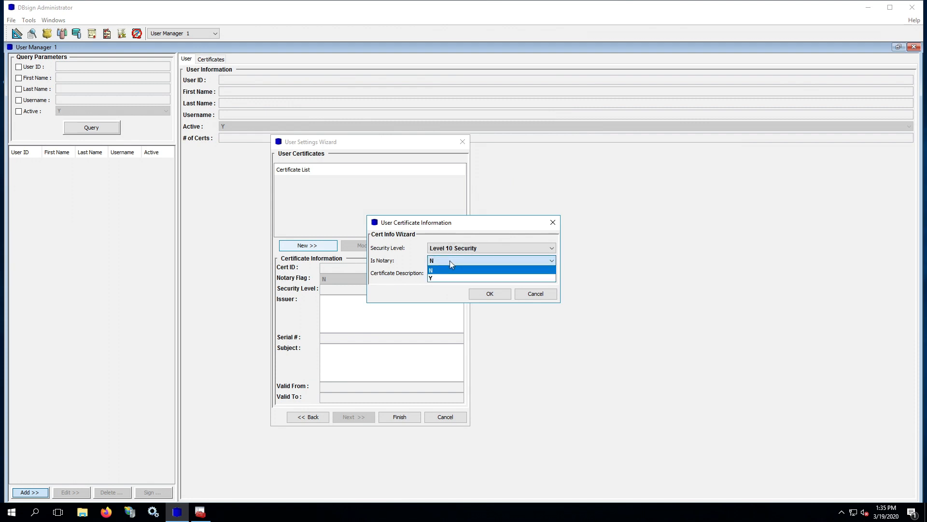
left_click(445, 278)
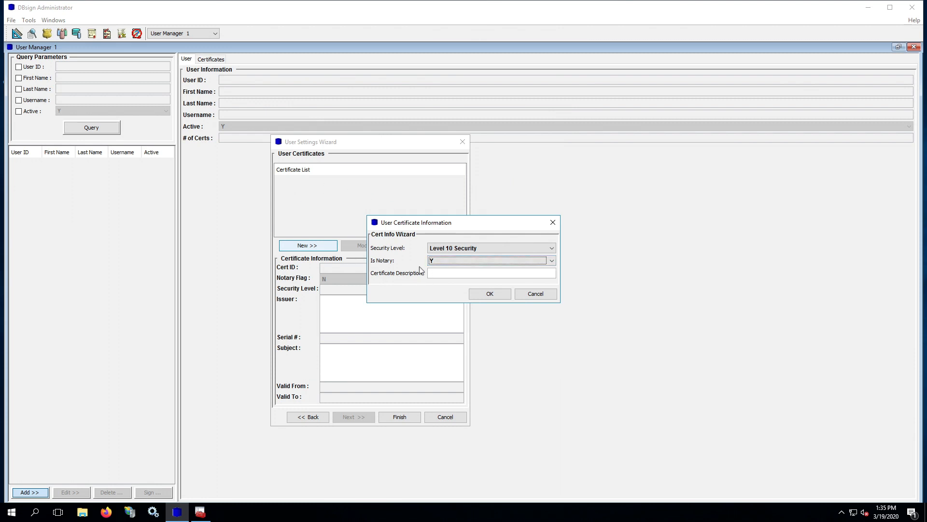
left_click(438, 273)
type("DBsign ")
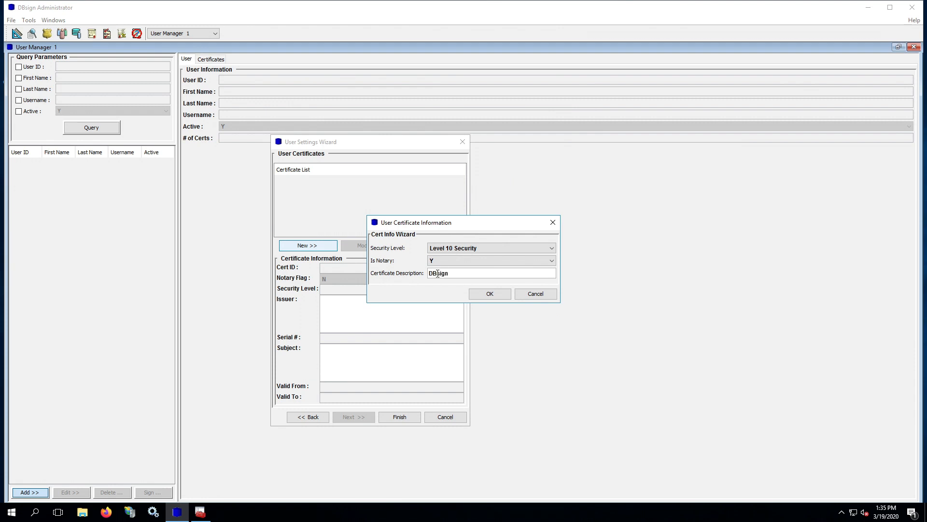
type("Notary Cert")
left_click(489, 293)
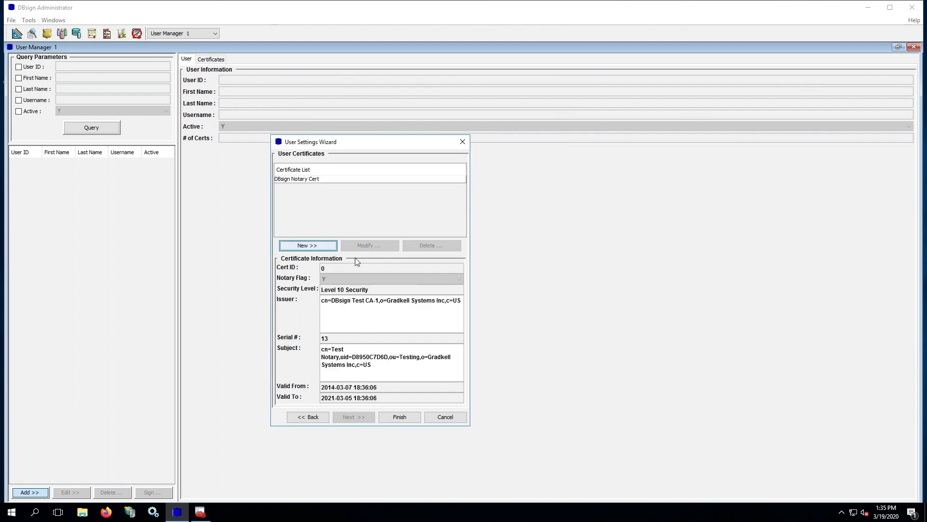
left_click(410, 418)
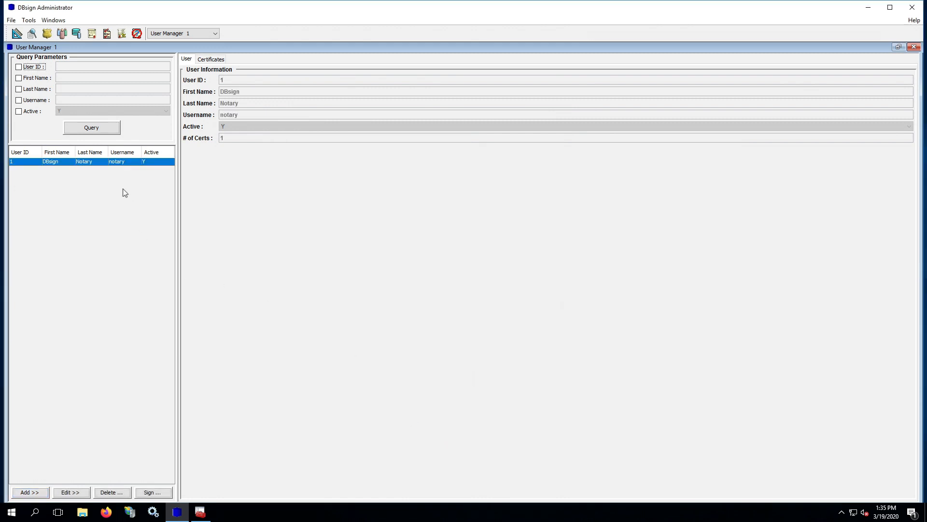
Sign the notary user's record, then close User Manager and DBsign Administrator
left_click(67, 162)
left_click(152, 492)
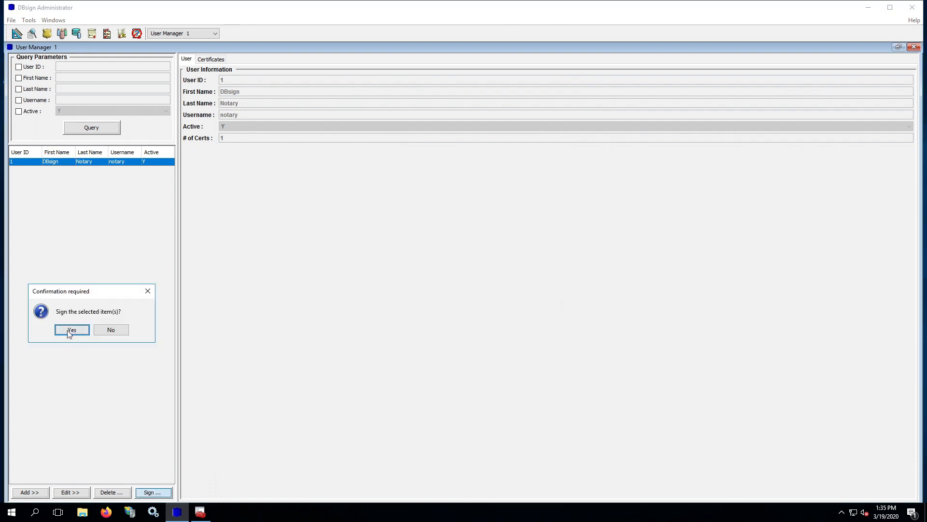
left_click(70, 330)
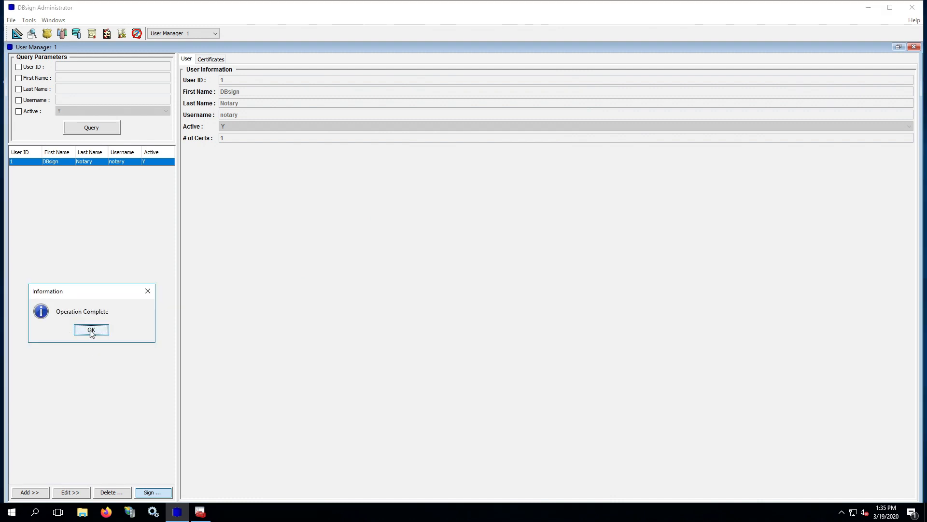
left_click(91, 331)
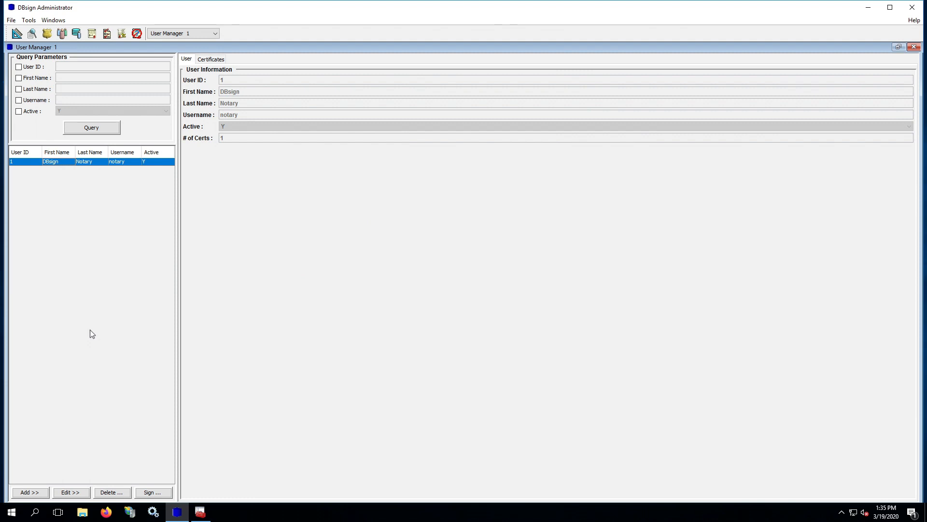
left_click(914, 47)
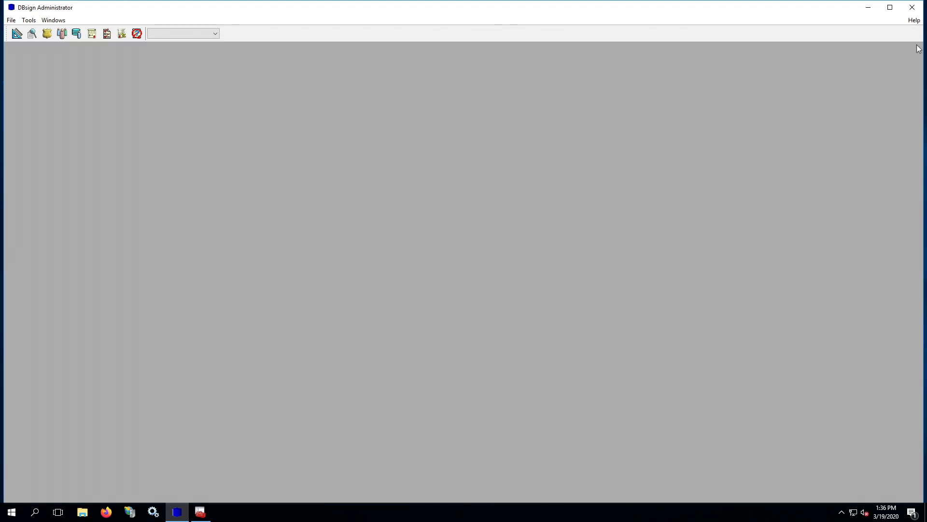
left_click(912, 9)
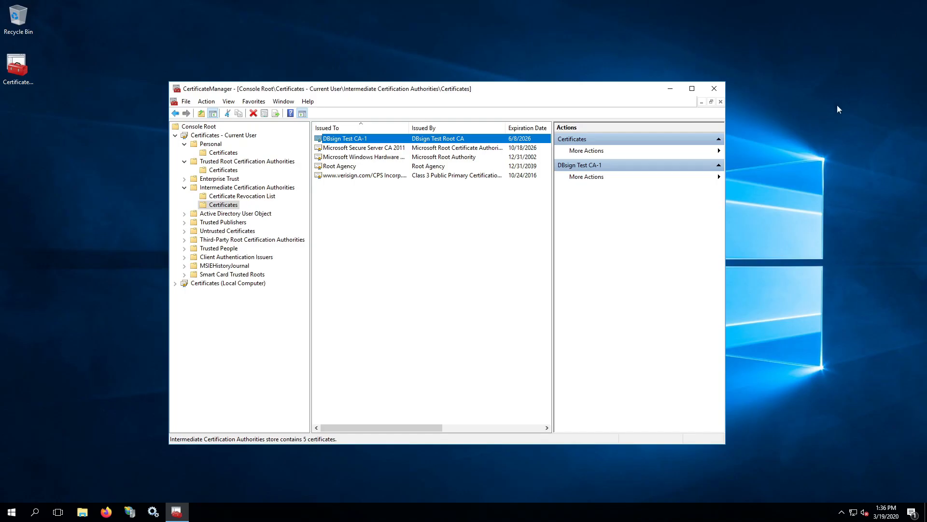
Close the CertificateManager console without saving its settings
left_click(713, 88)
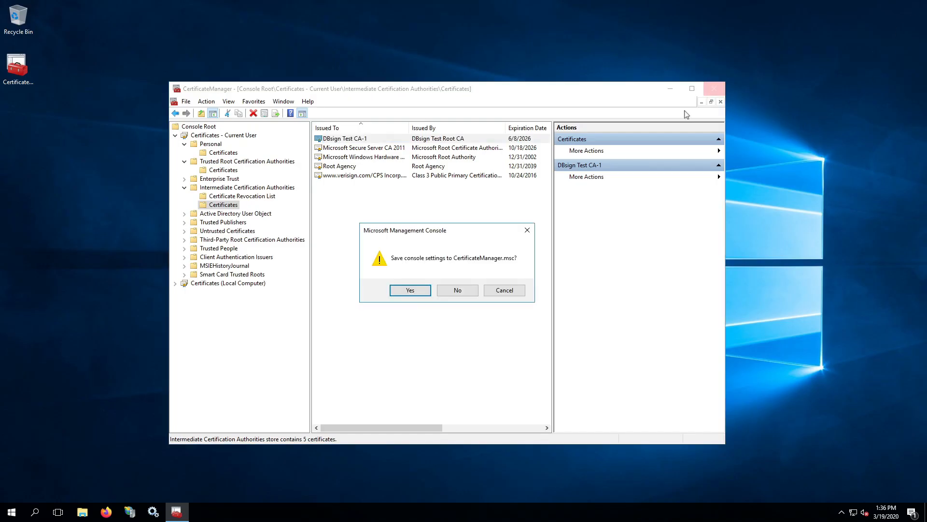
left_click(459, 291)
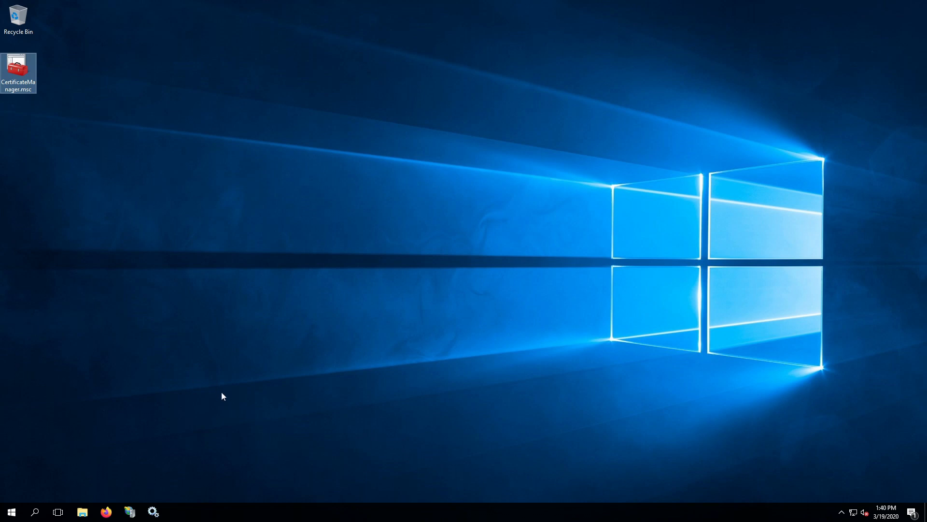
Confirm the Apache Tomcat 9.0 Tomcat9 service logs on as the local tomcat account
left_click(153, 512)
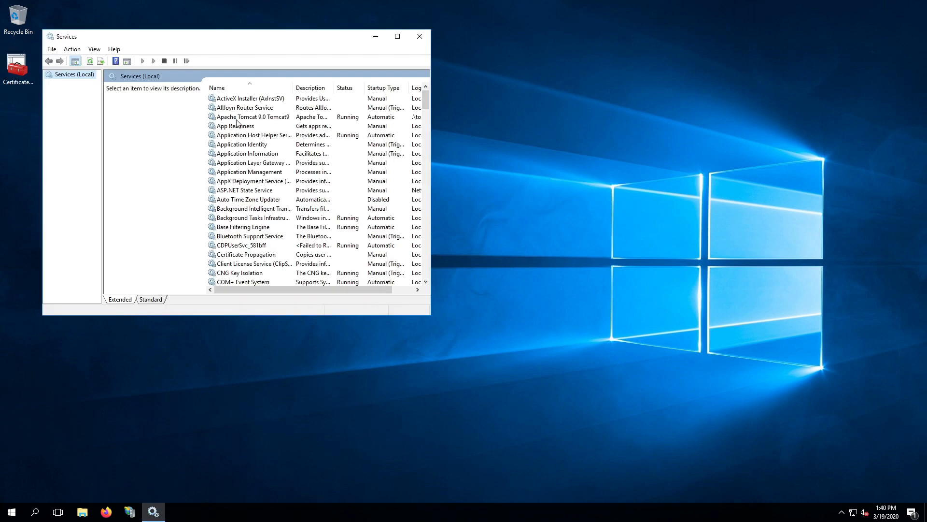
double_click(222, 117)
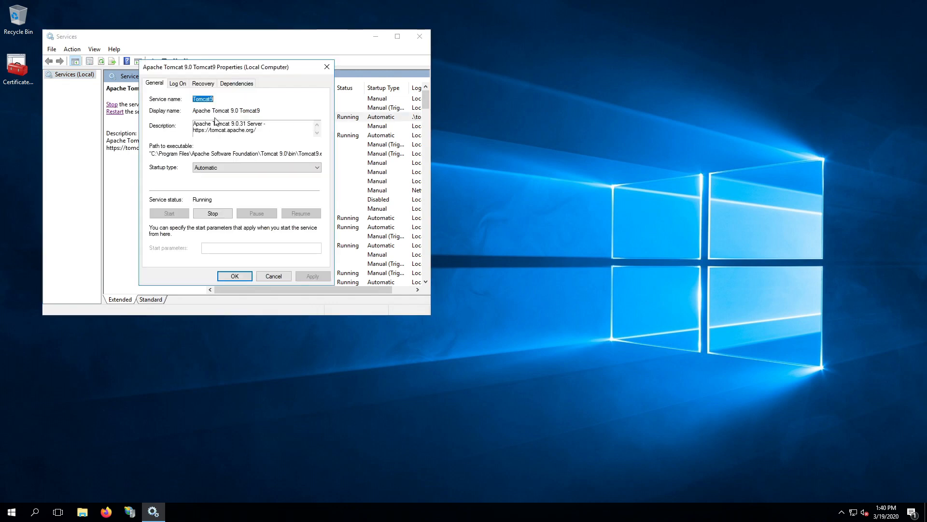
left_click_drag(219, 67, 305, 209)
left_click(265, 226)
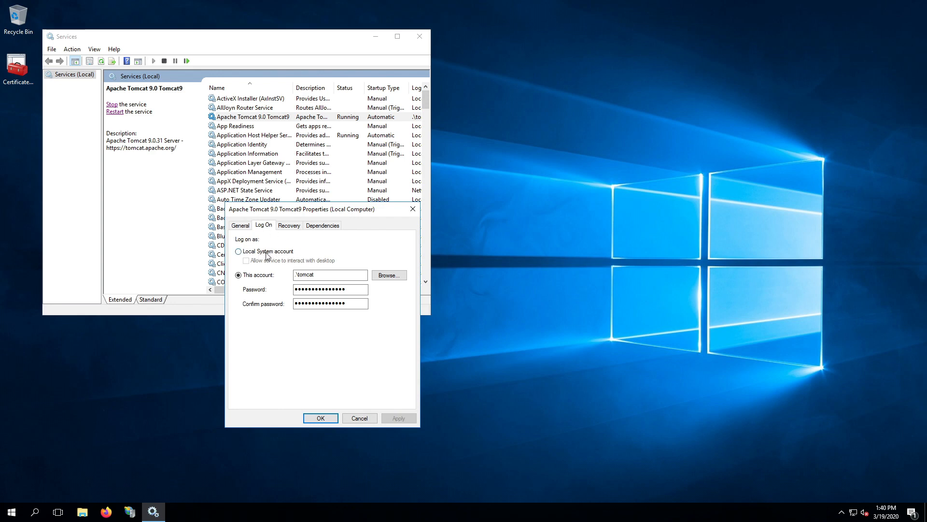
left_click(315, 276)
left_click(317, 276)
left_click(321, 418)
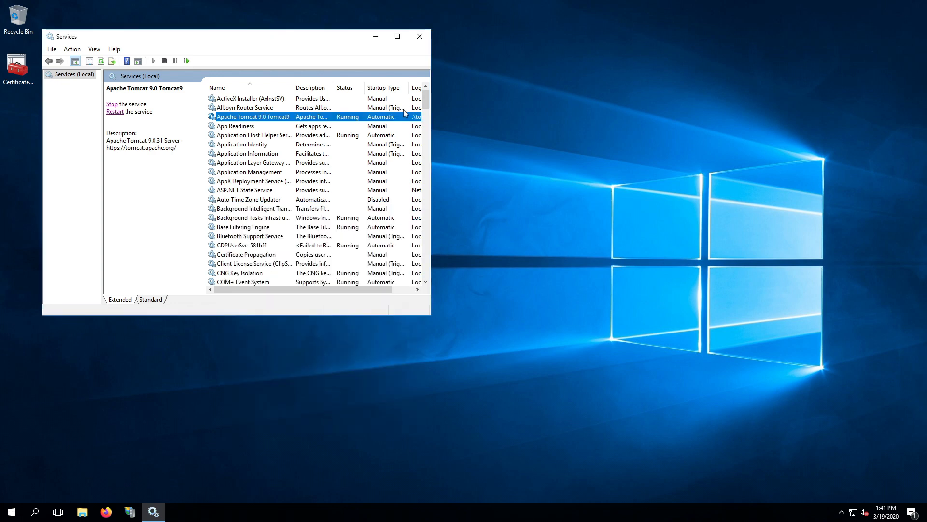
Close Services, open Command Prompt and try 'runas /user:tomact mmc', which fails
left_click(419, 36)
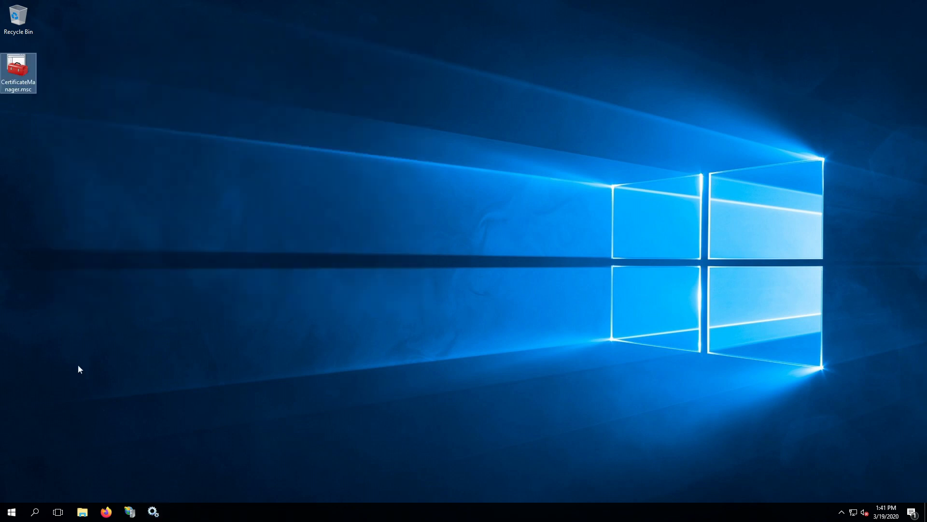
left_click(21, 512)
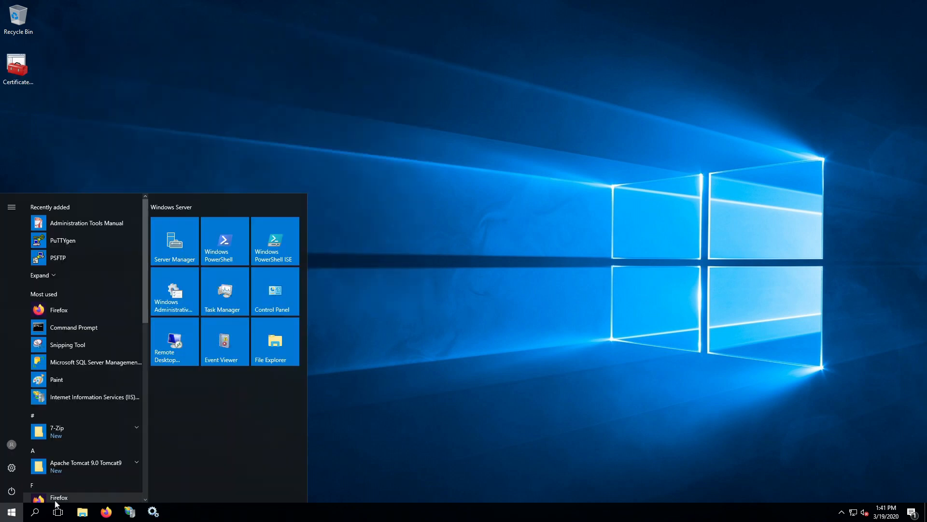
type("cm")
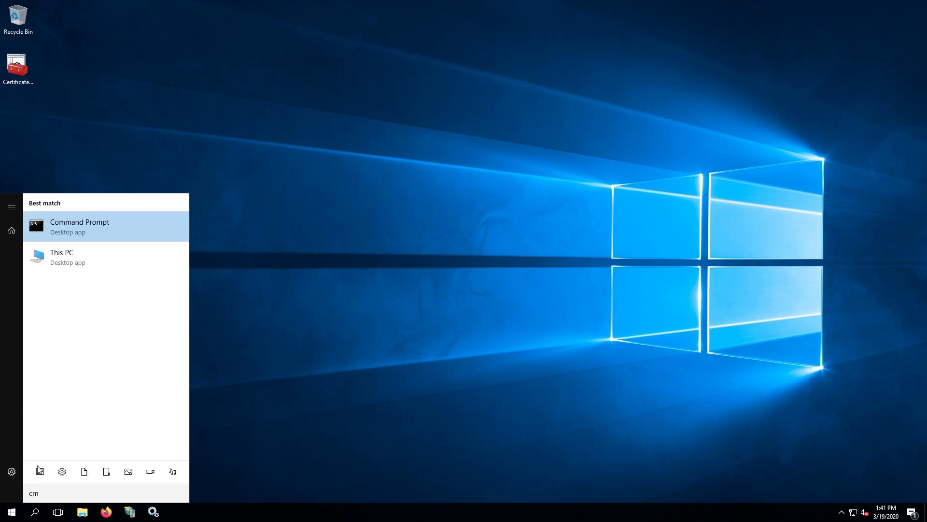
key("Return")
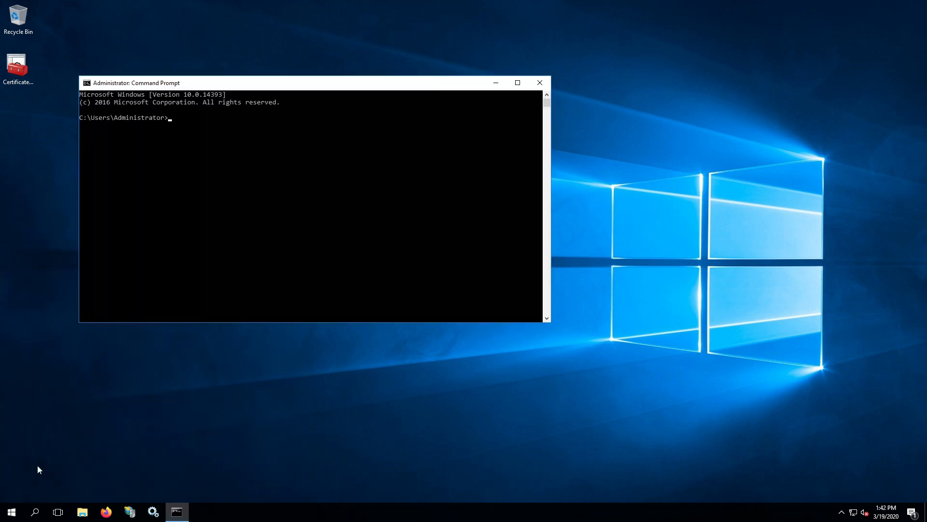
left_click(316, 219)
type("runas /user:tomact mmc")
key("Return")
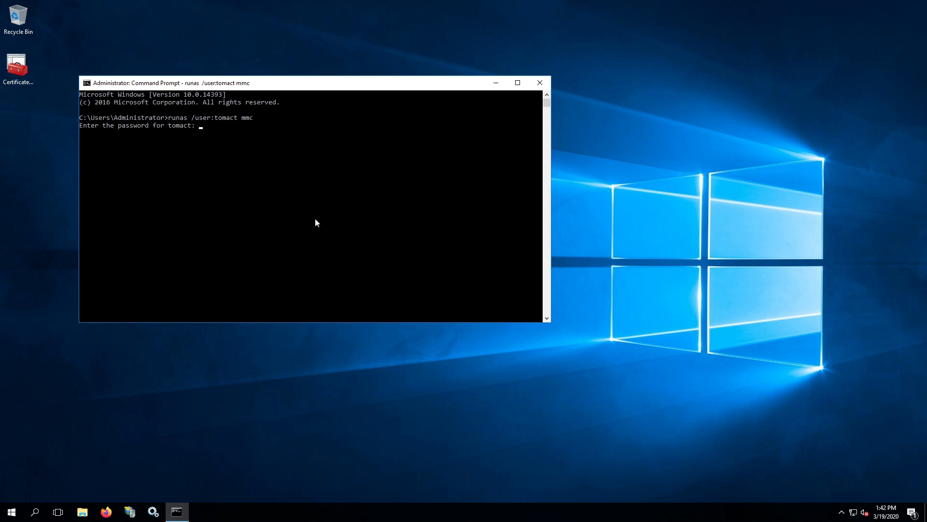
key("Return")
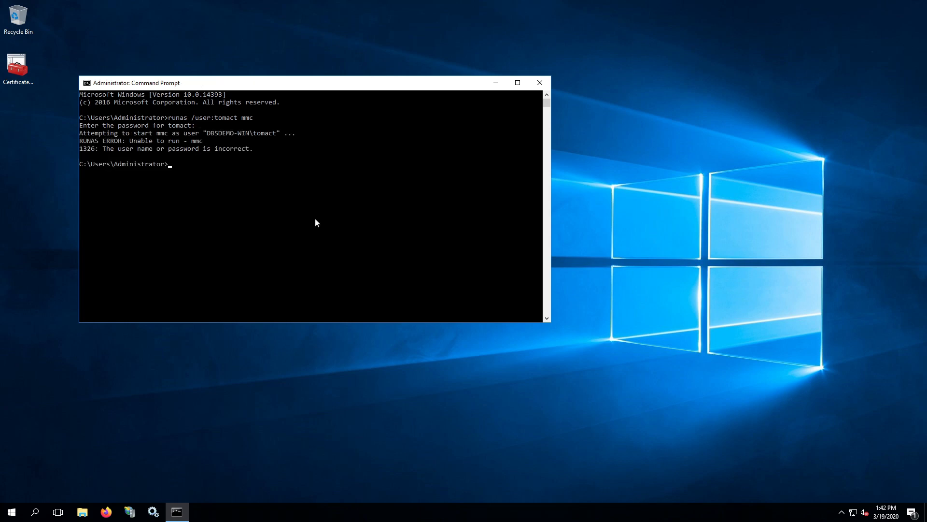
Fix the user name and run 'runas /user:tomcat mmc' with the account password
key("Up")
key("Left")
key("Left")
key("Left")
key("Left")
key("Left")
key("BackSpace")
key("Left")
type("c")
key("Return")
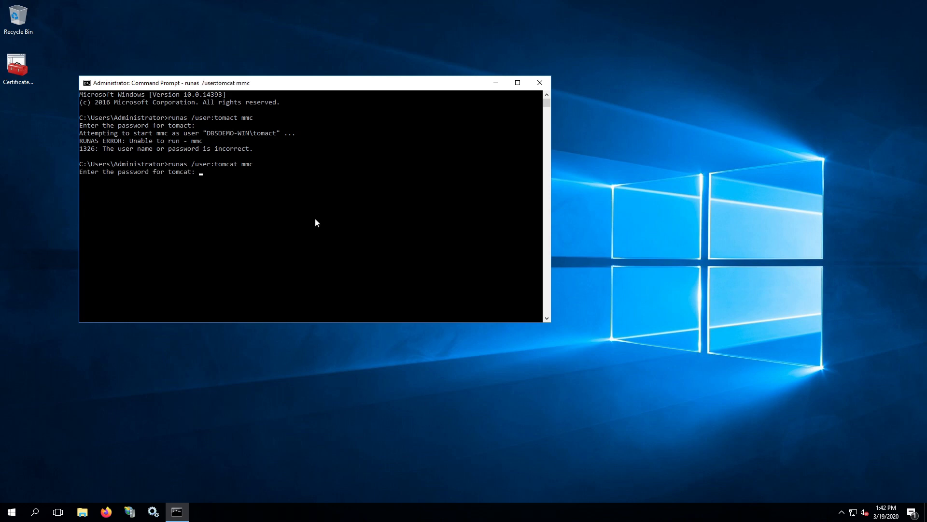
key("Return")
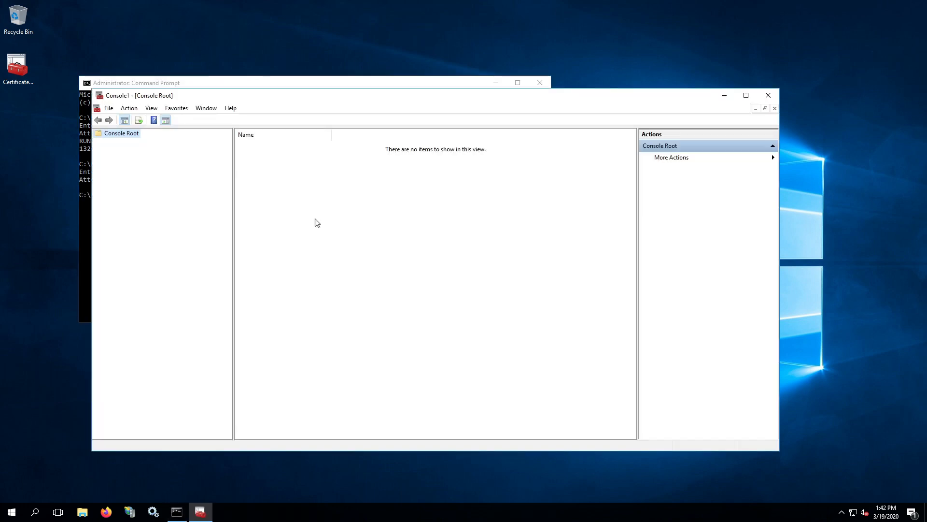
Add the Certificates snap-in for the current user to the console
left_click(108, 107)
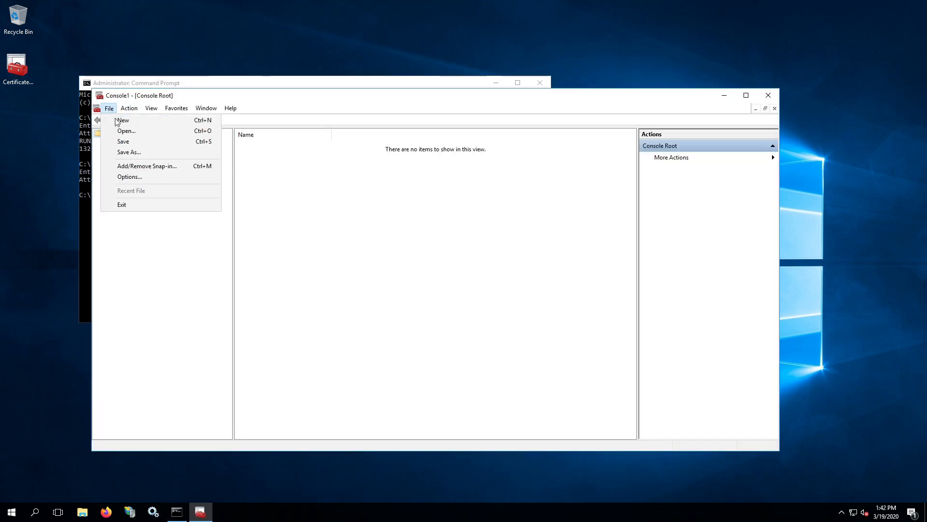
left_click(155, 167)
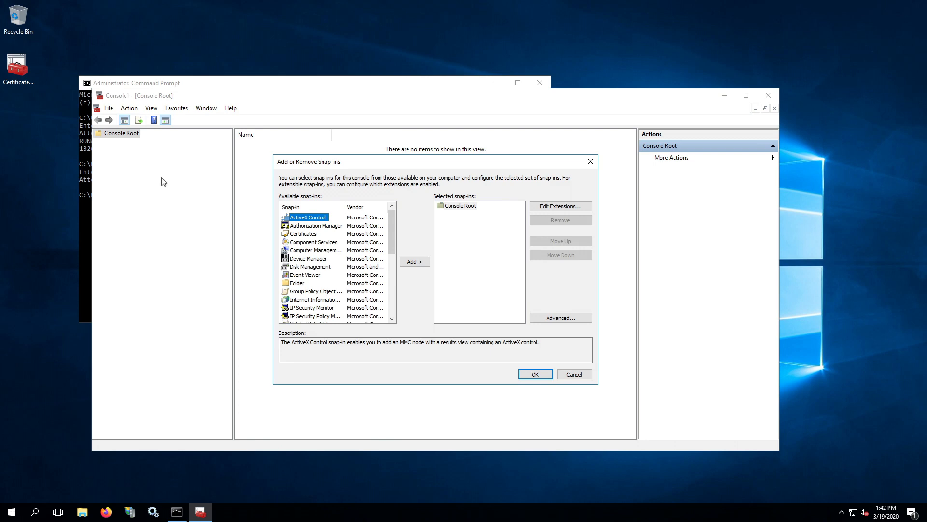
double_click(306, 235)
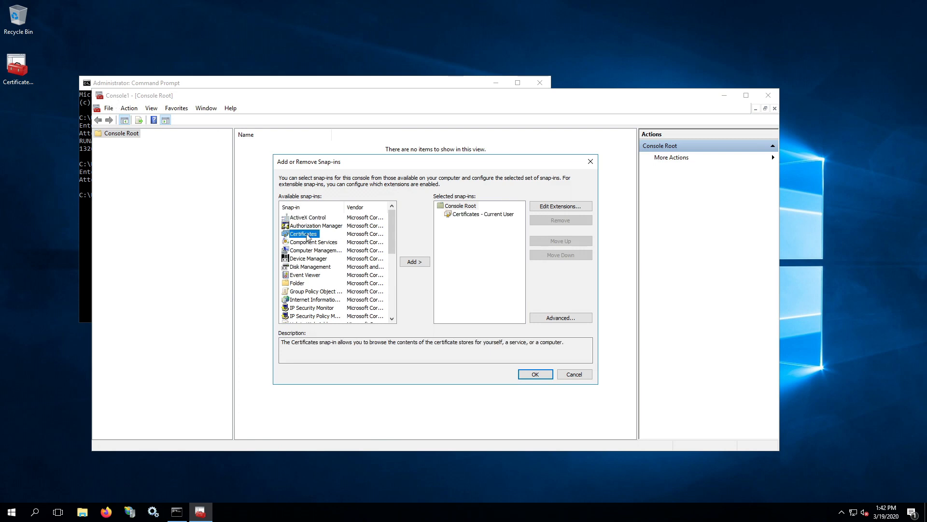
left_click(537, 375)
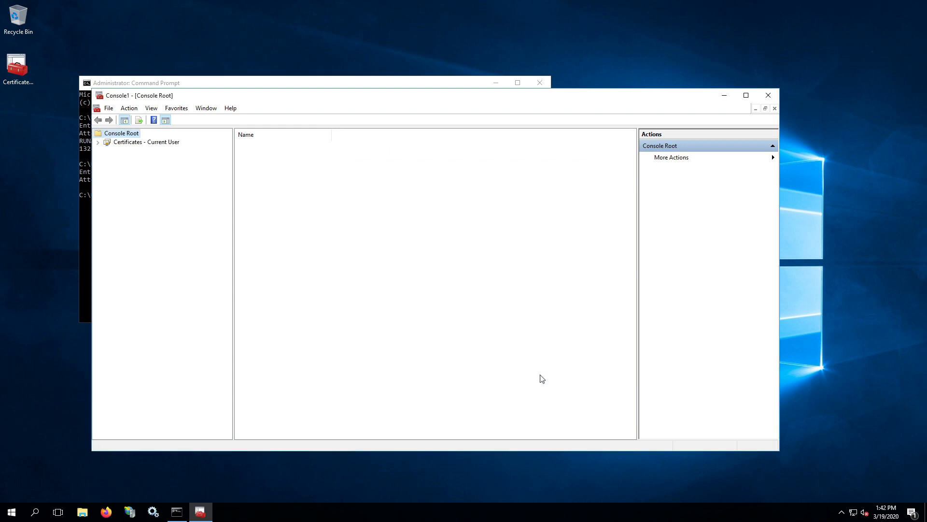
Start the Import wizard on the Personal store of Certificates – Current User
left_click(98, 142)
left_click(131, 151)
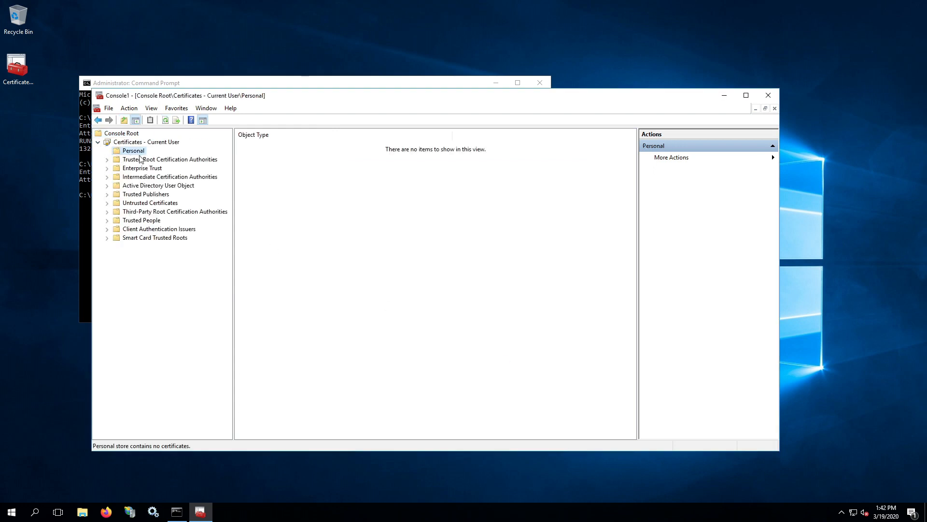
right_click(137, 159)
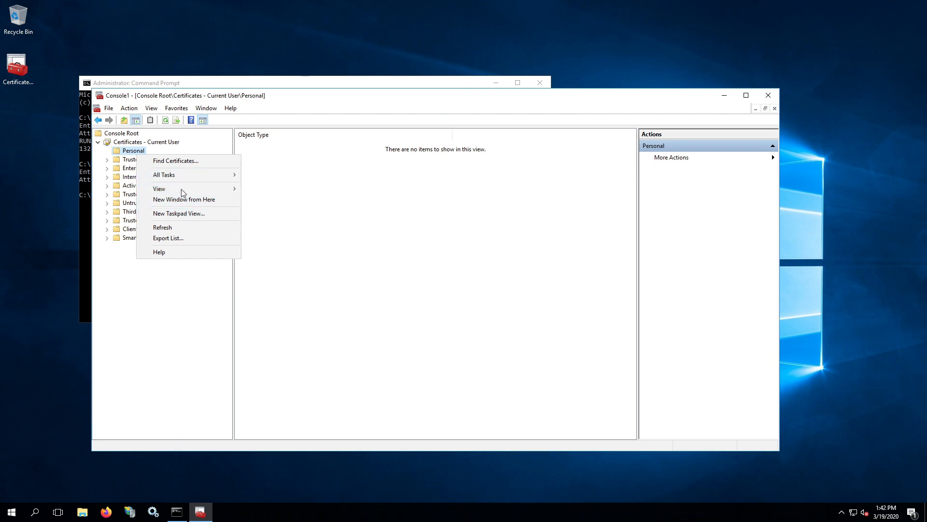
mouse_move(182, 174)
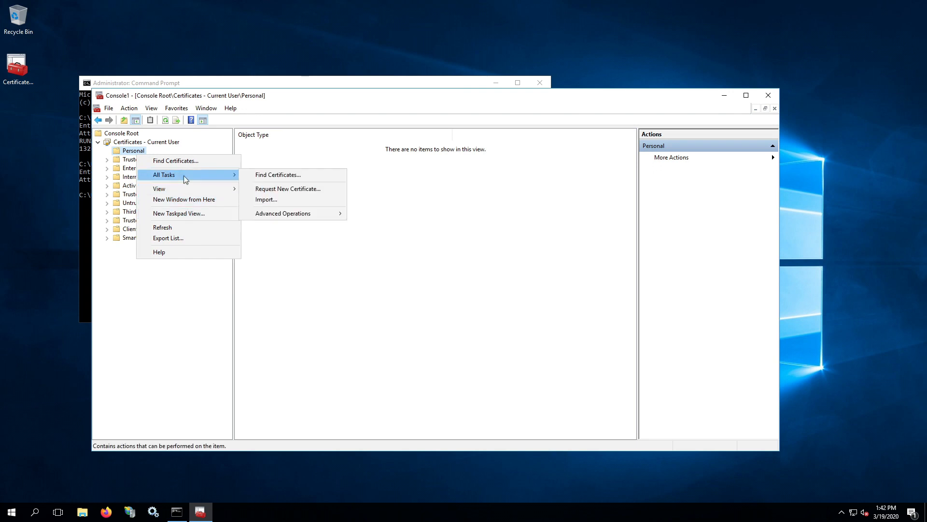
left_click(274, 199)
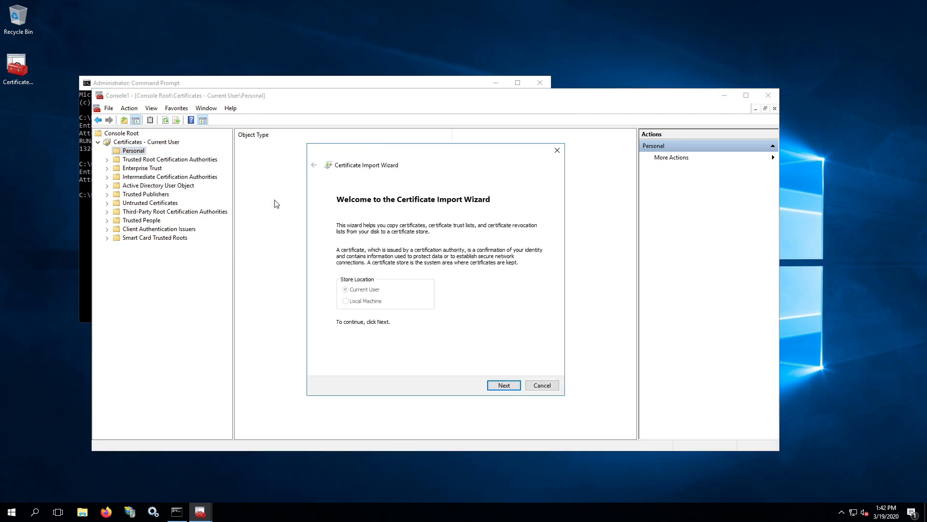
Choose TestNotary from C:\DBsignFiles\DBsignTestCerts as a Personal Information Exchange file
left_click(504, 386)
left_click(511, 243)
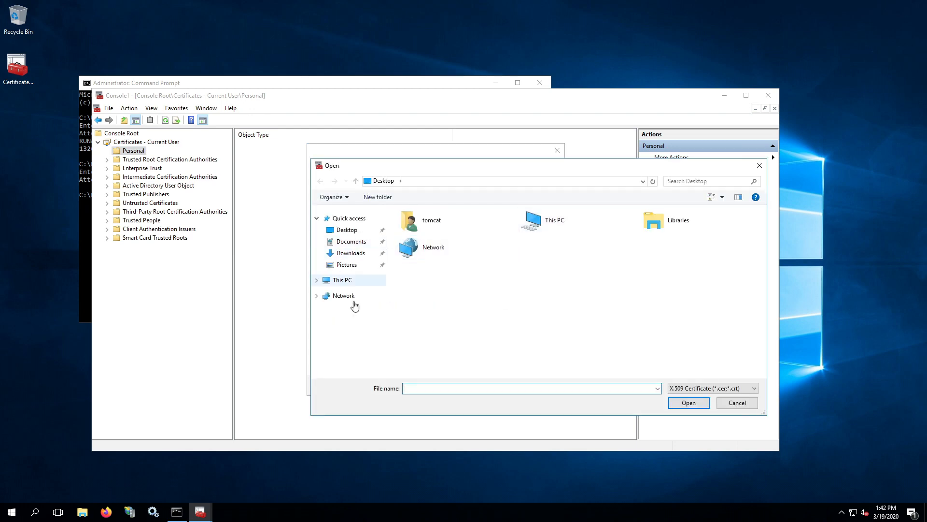
left_click(344, 282)
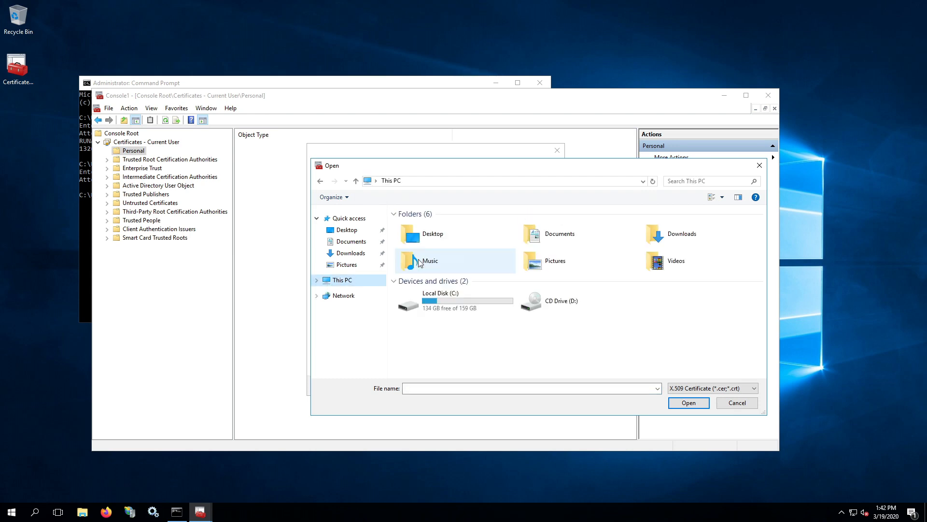
double_click(442, 298)
double_click(416, 225)
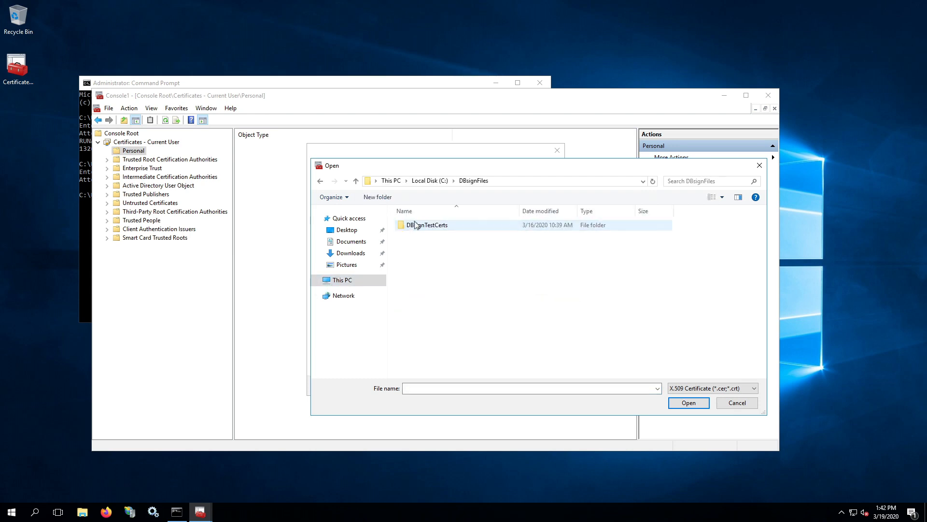
double_click(419, 225)
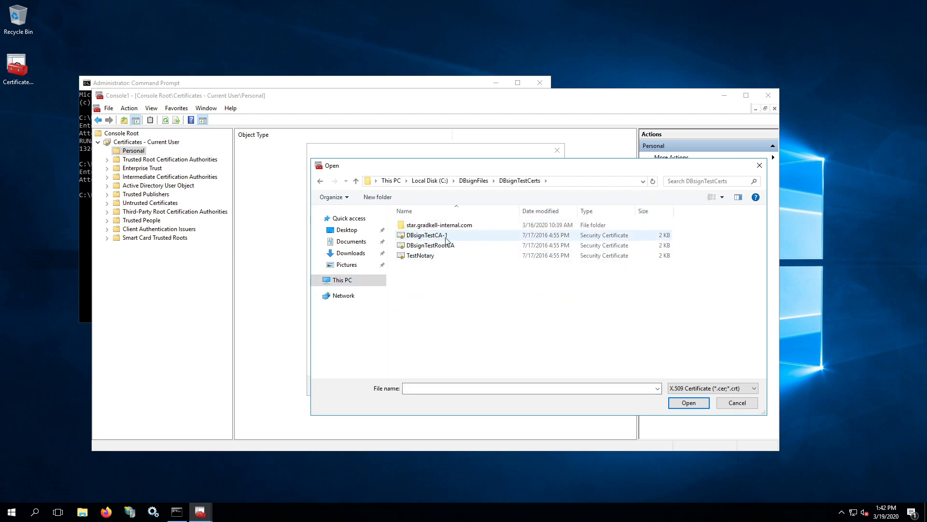
left_click(708, 389)
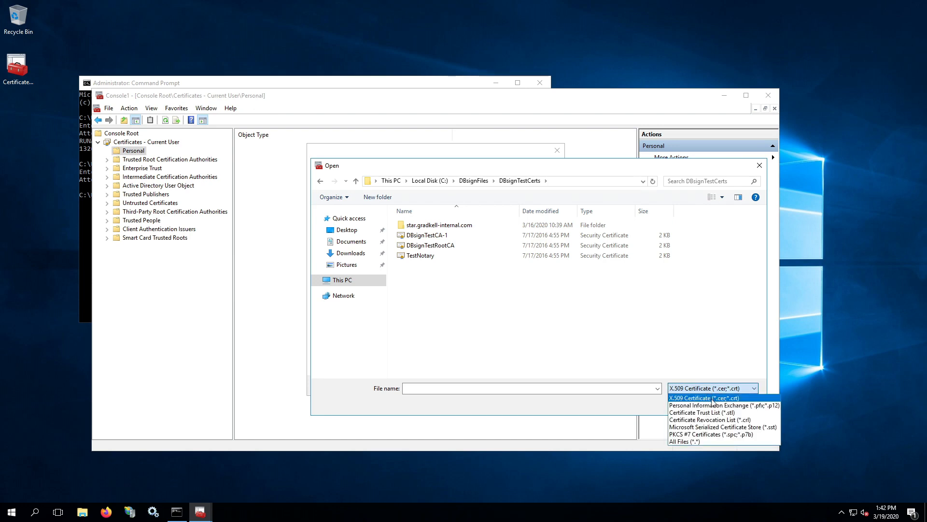
left_click(710, 405)
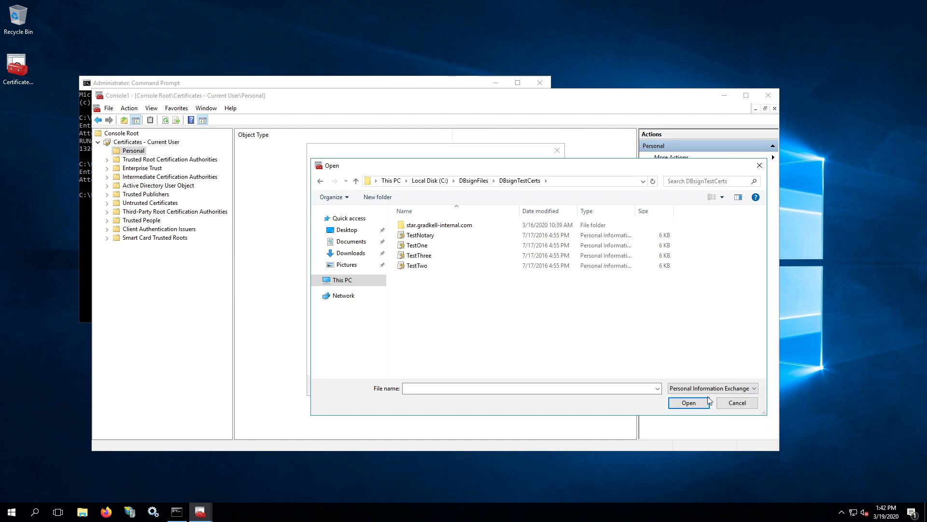
left_click(425, 238)
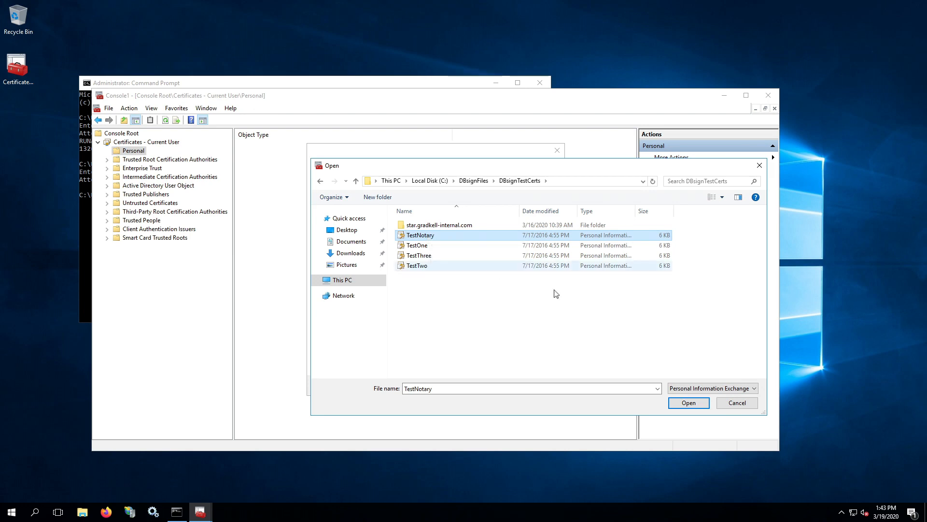
left_click(688, 404)
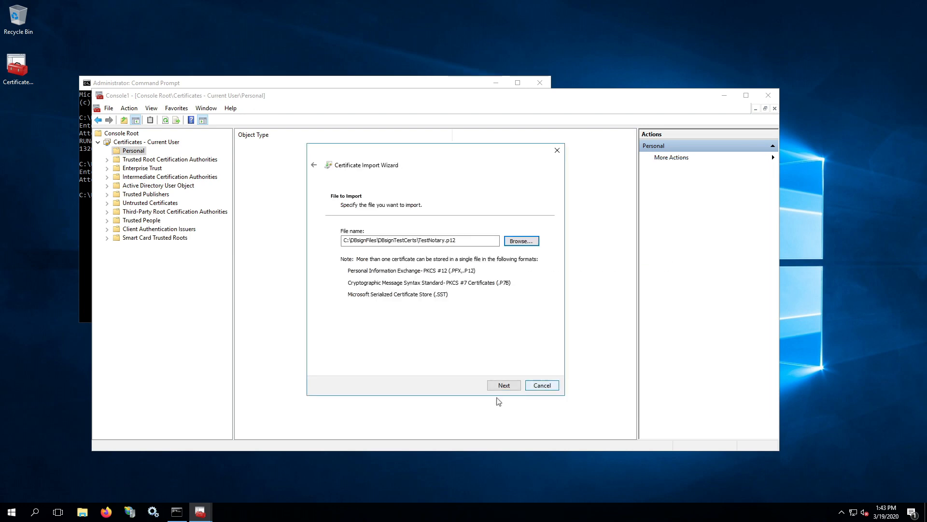
Complete the TestNotary import and list the Personal store's certificates
left_click(504, 385)
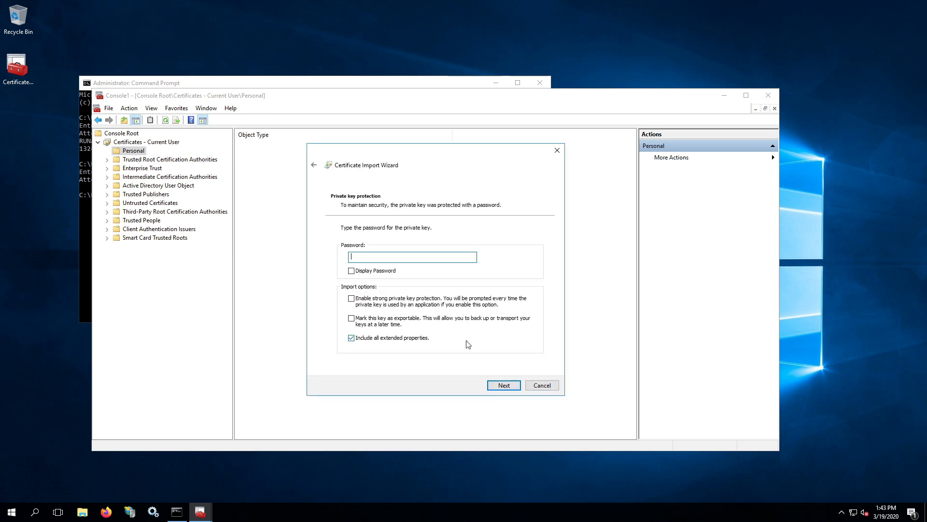
left_click(507, 386)
left_click(504, 385)
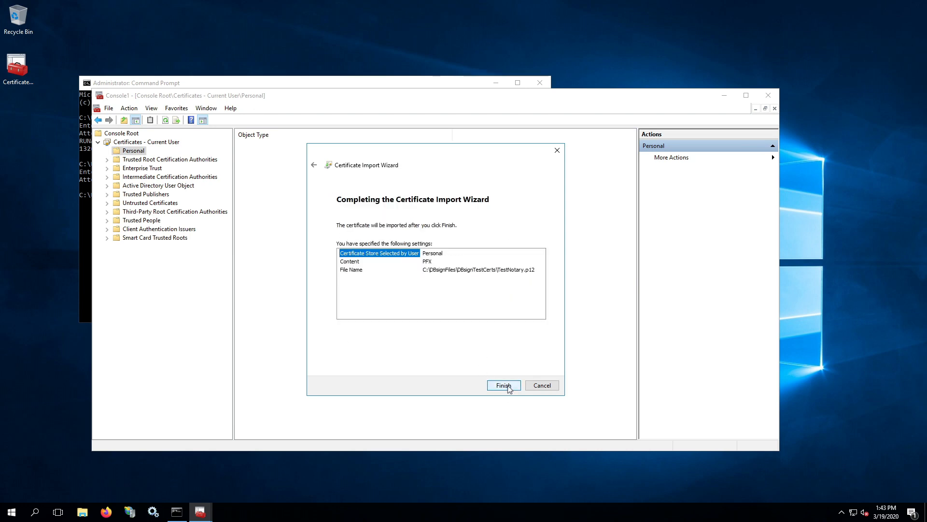
left_click(505, 386)
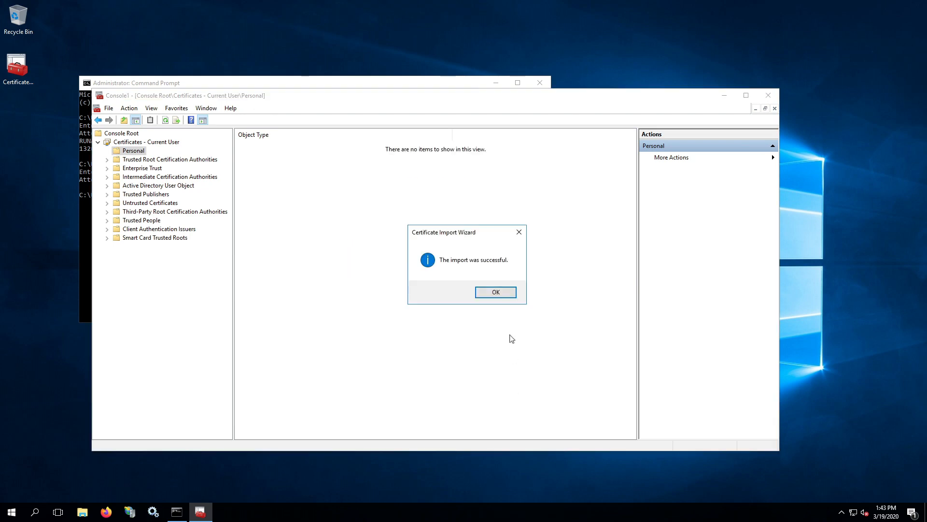
left_click(496, 291)
left_click(146, 160)
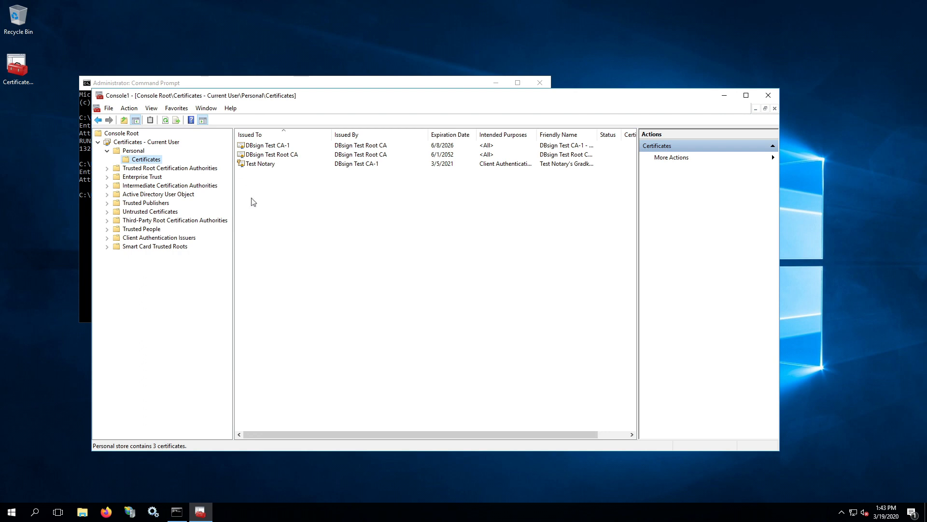
Delete DBsign Test Root CA and DBsign Test CA-1 from Personal, then list Trusted Root certificates
left_click(277, 155)
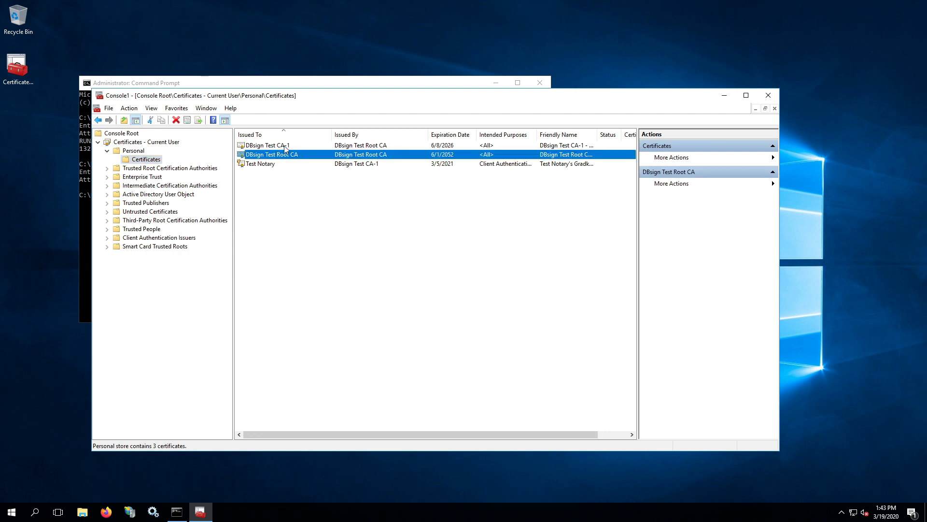
left_click(285, 146, "ctrl")
right_click(283, 147)
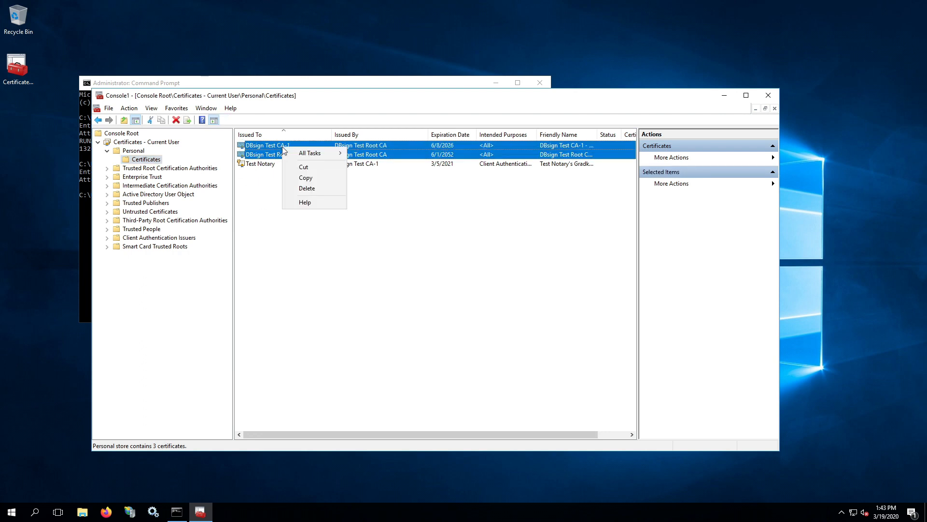
left_click(315, 178)
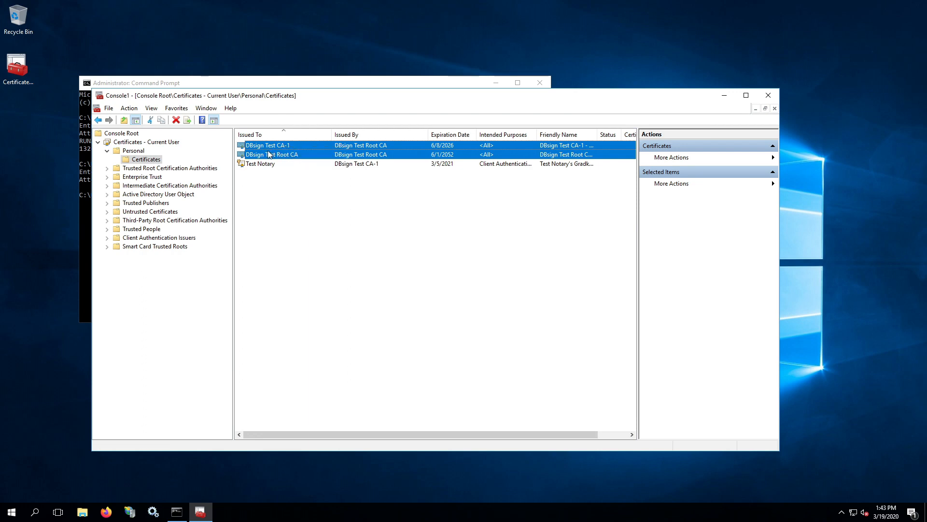
right_click(269, 155)
left_click(298, 193)
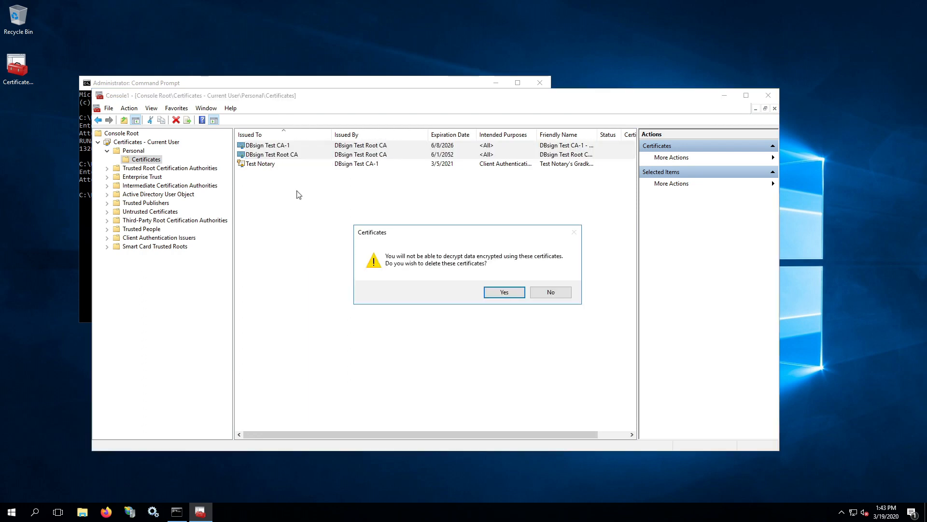
left_click(512, 292)
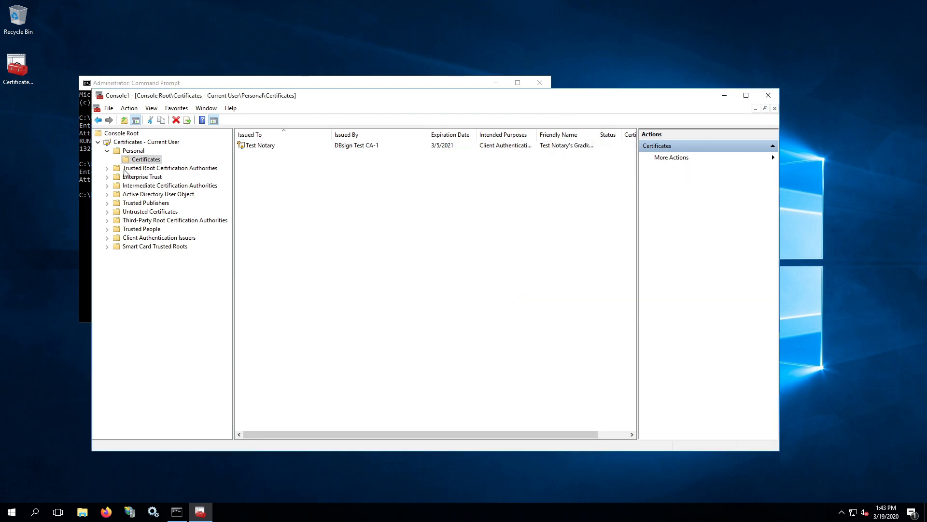
left_click(107, 168)
left_click(141, 177)
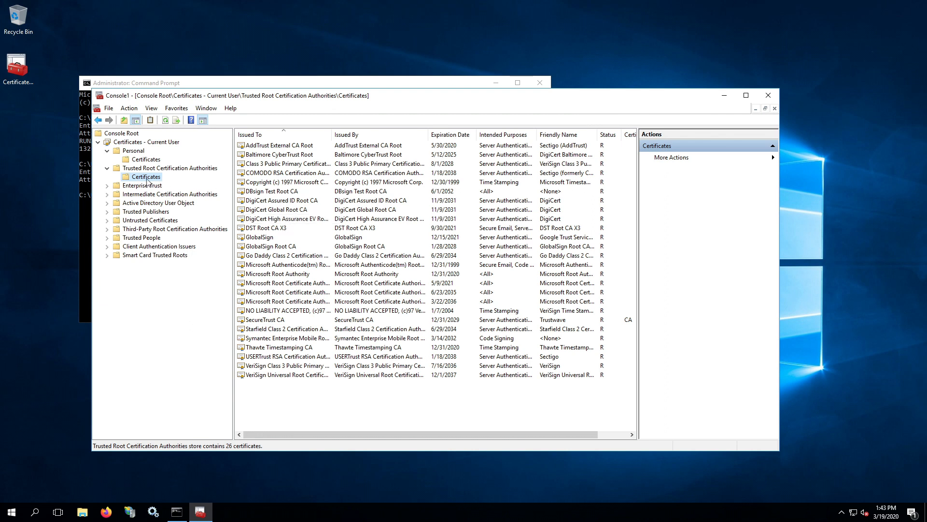
Verify DBsign Test Root CA is in Trusted Root and DBsign Test CA-1 in Intermediate CAs
left_click(257, 192)
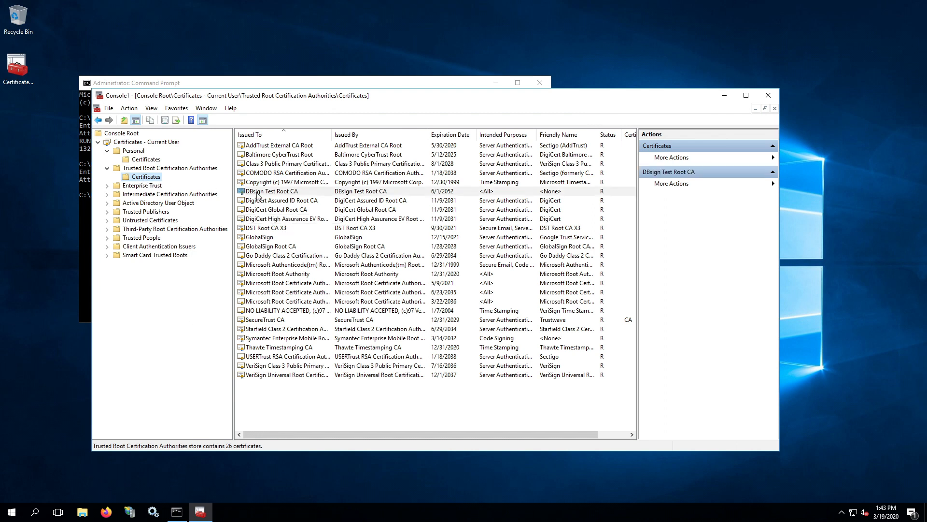
left_click(107, 194)
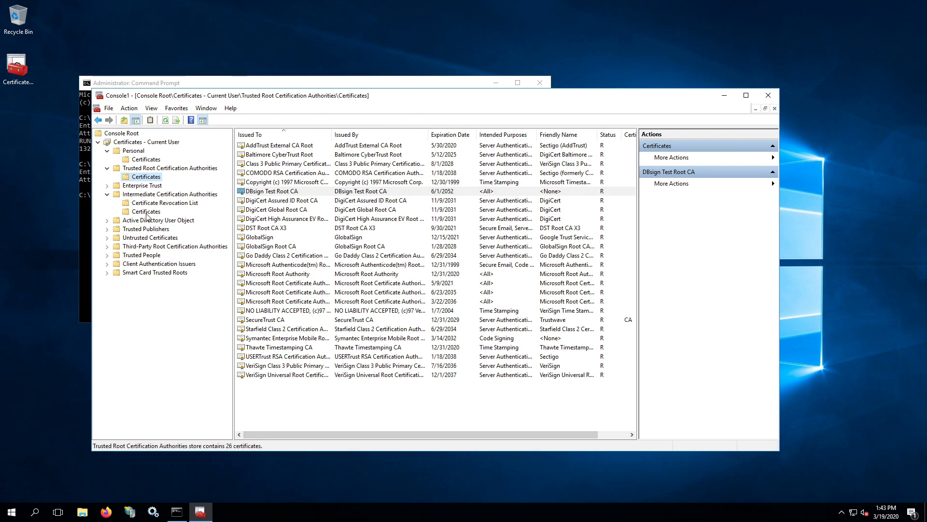
left_click(146, 212)
left_click(289, 146)
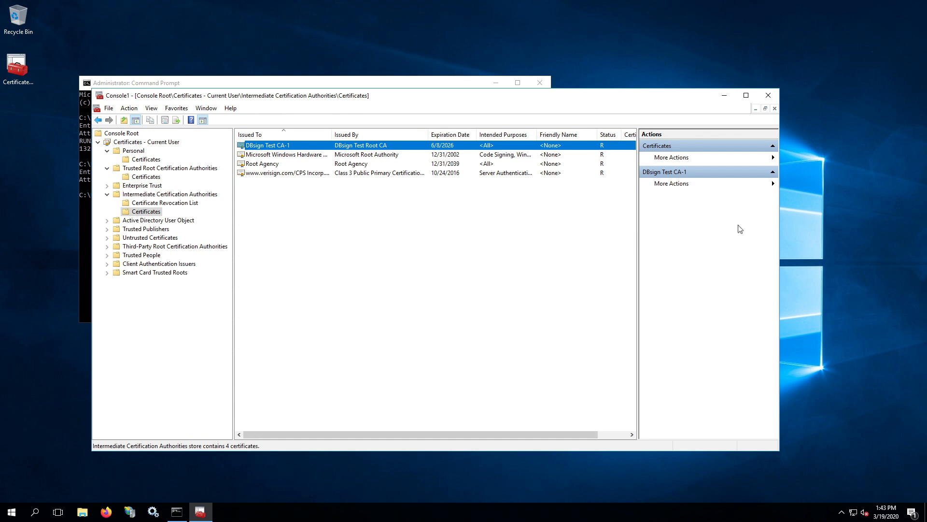
Close the console without saving its settings, then close Command Prompt
left_click(769, 96)
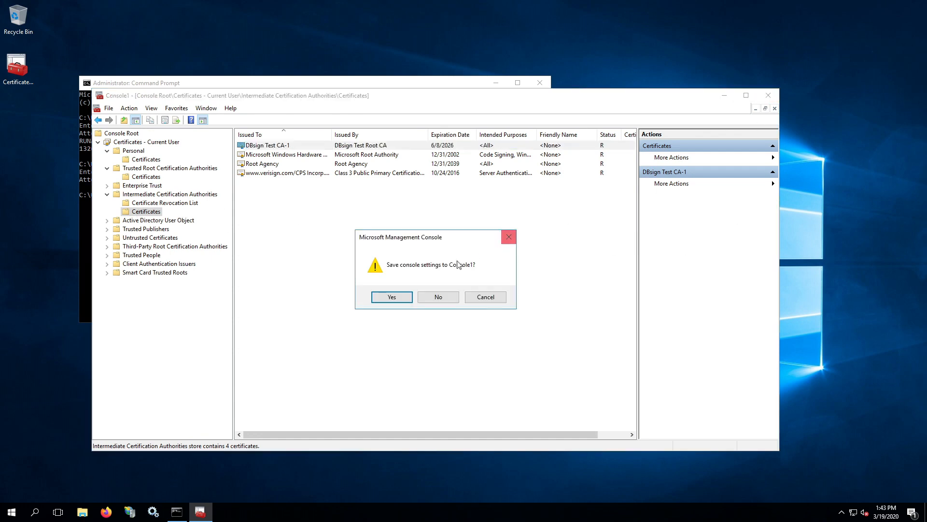
left_click(444, 297)
left_click(279, 232)
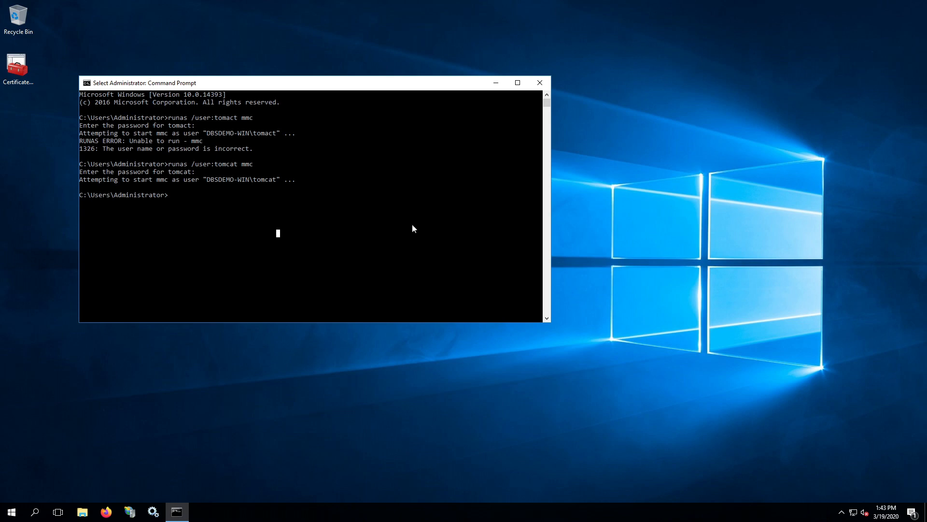
left_click(539, 83)
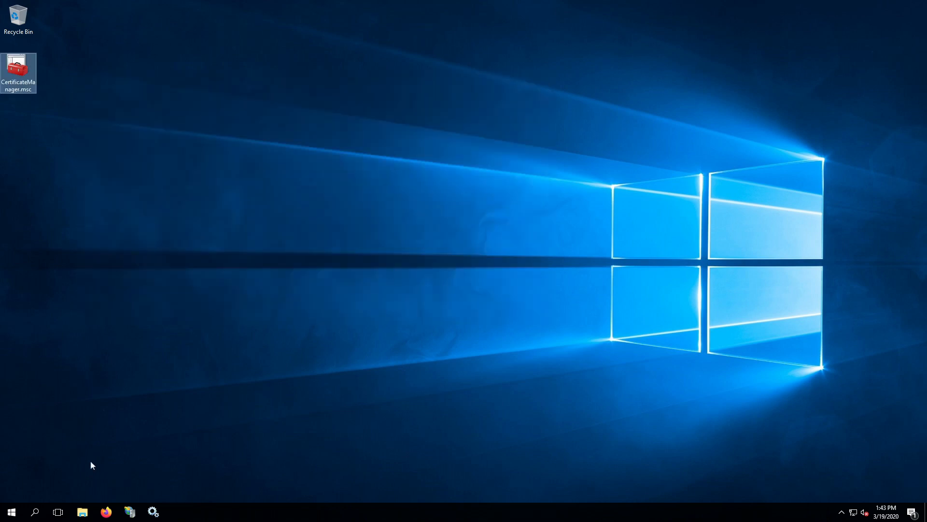
Open localhost:8080 in Firefox and sign in to Manager App with the manager credentials
left_click(102, 510)
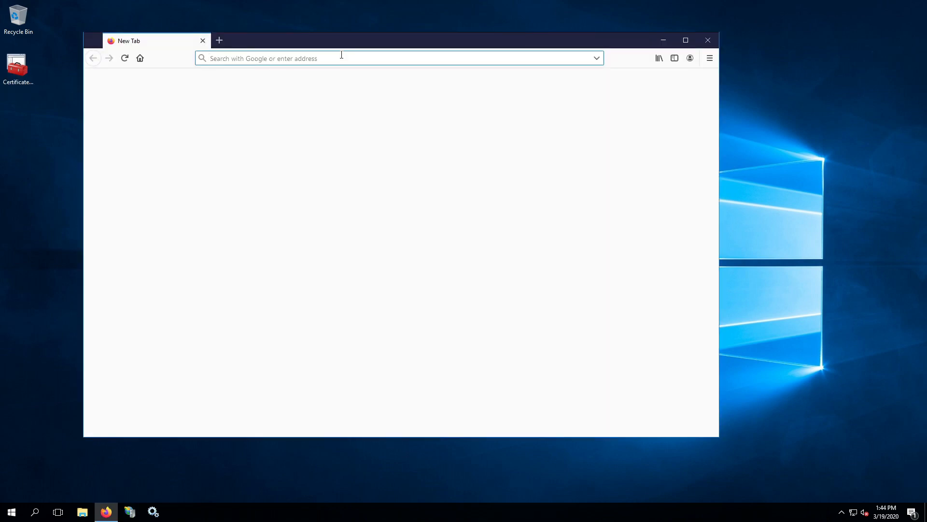
type("http")
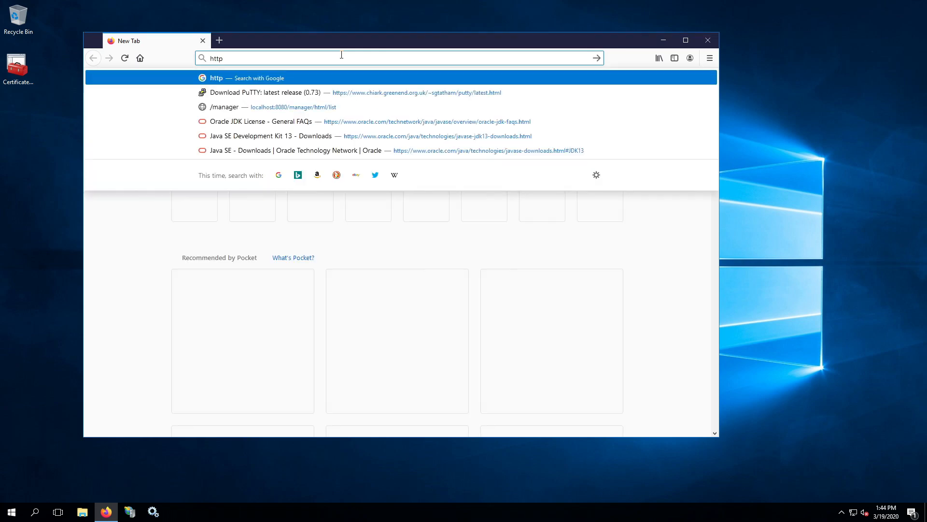
type("://localhost:8080/")
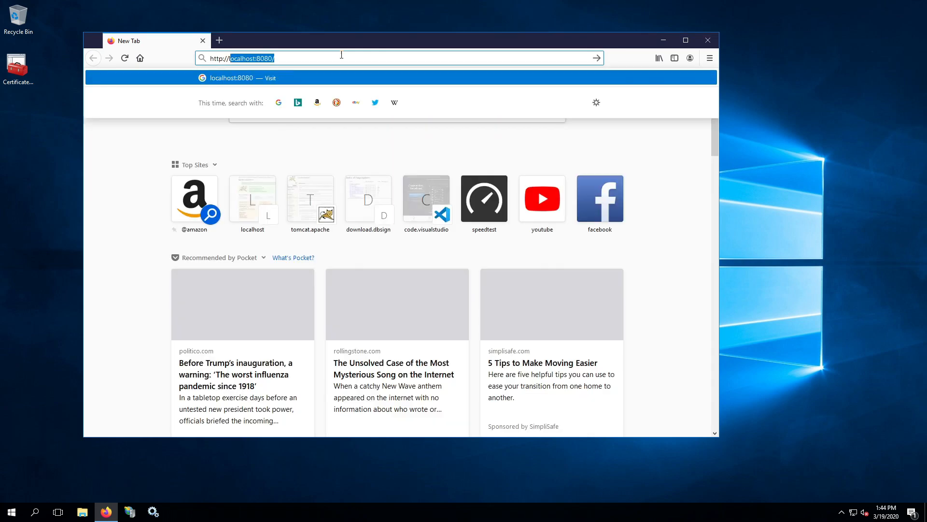
key("Return")
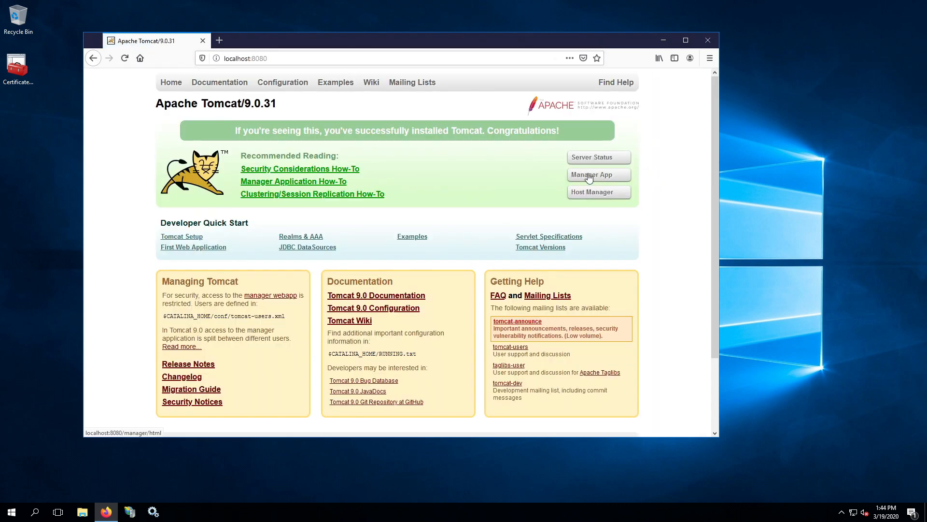
left_click(588, 176)
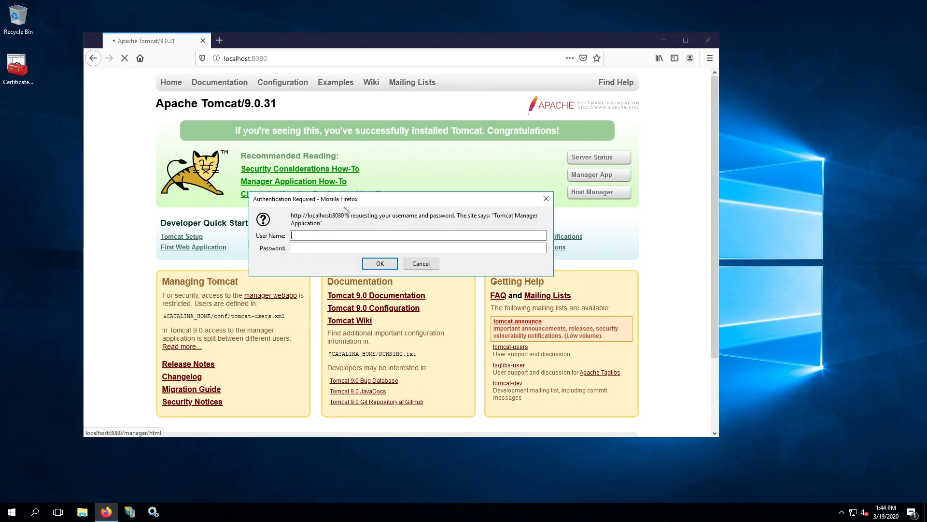
left_click(341, 236)
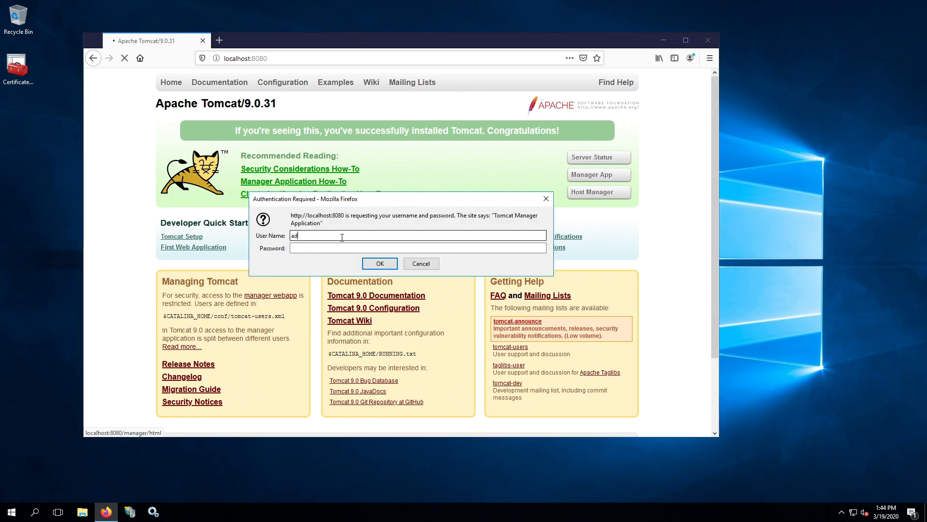
type("admin")
key("Tab")
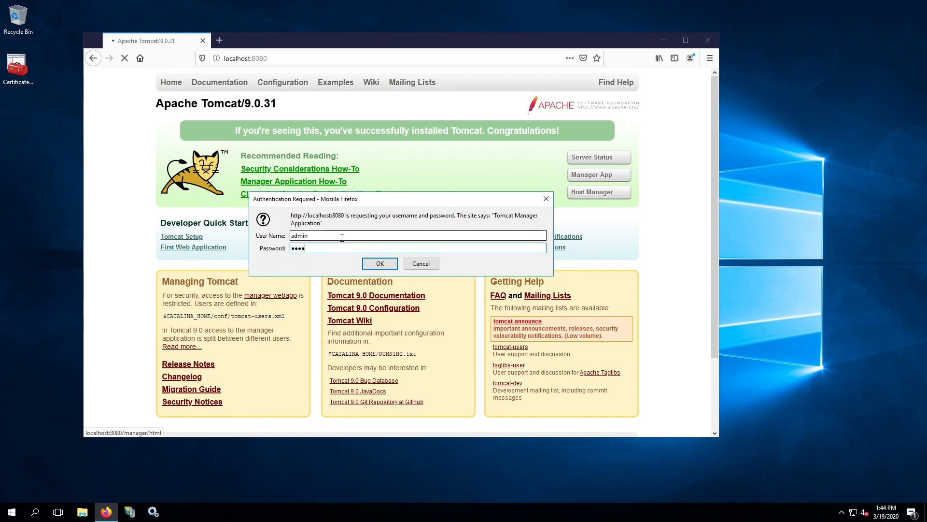
key("Return")
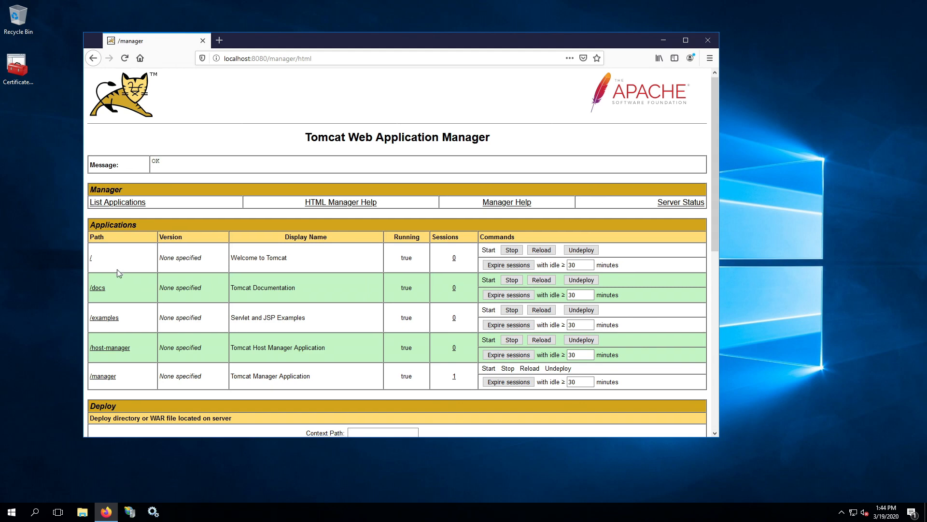
Browse to C:\Program Files (x86)\Gradkell Systems, Inc\DBsign Data Security Suite for the WAR upload
scroll(119, 270, "down", 2)
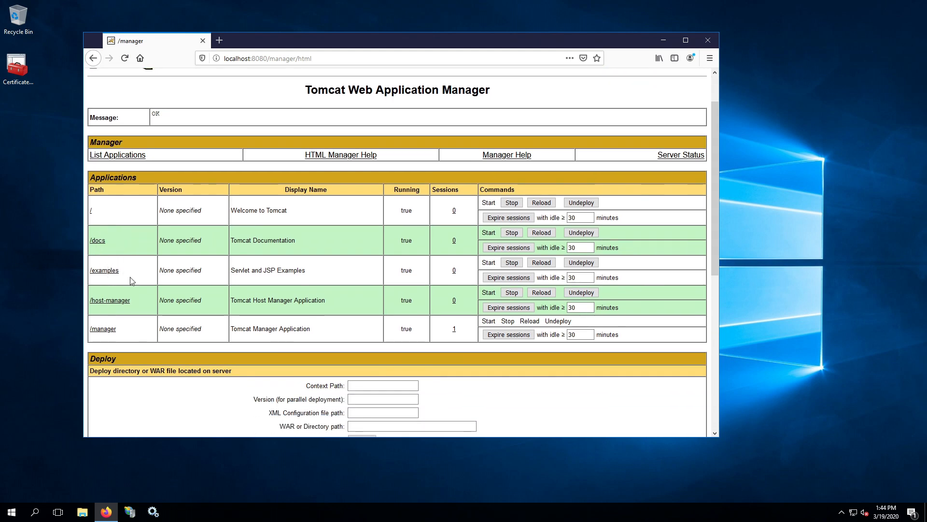
scroll(150, 265, "down", 10)
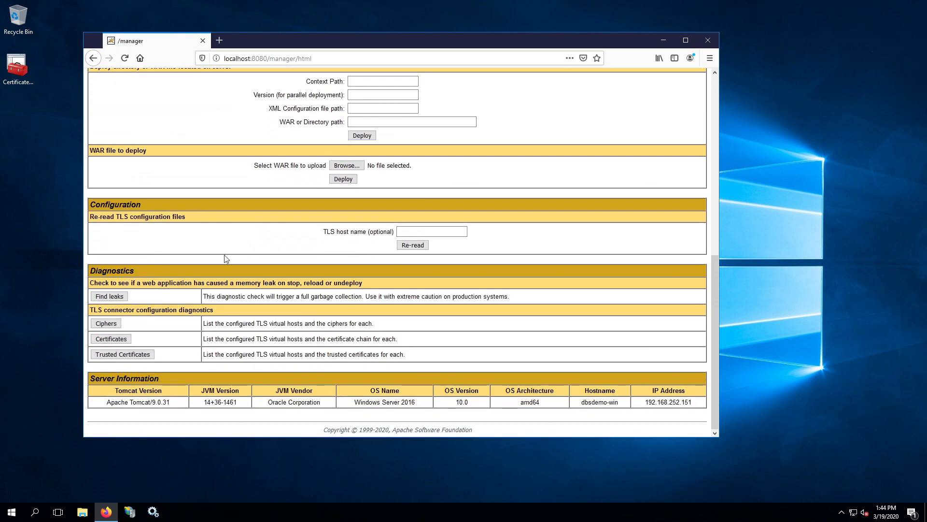
scroll(263, 206, "up", 3)
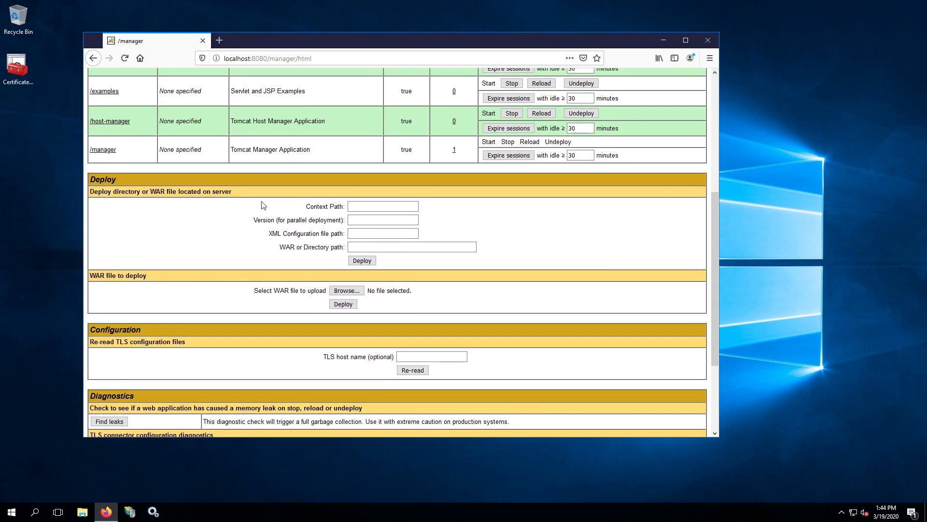
scroll(264, 205, "up", 1)
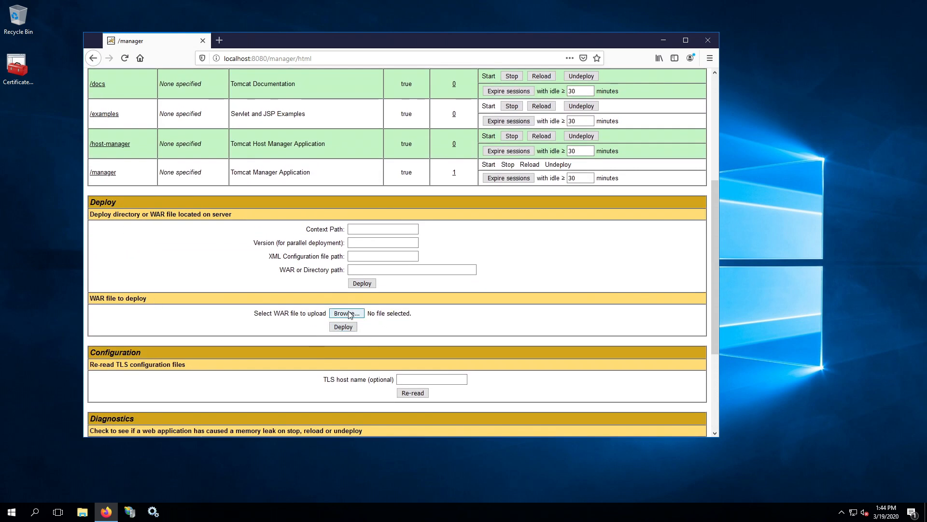
left_click(351, 314)
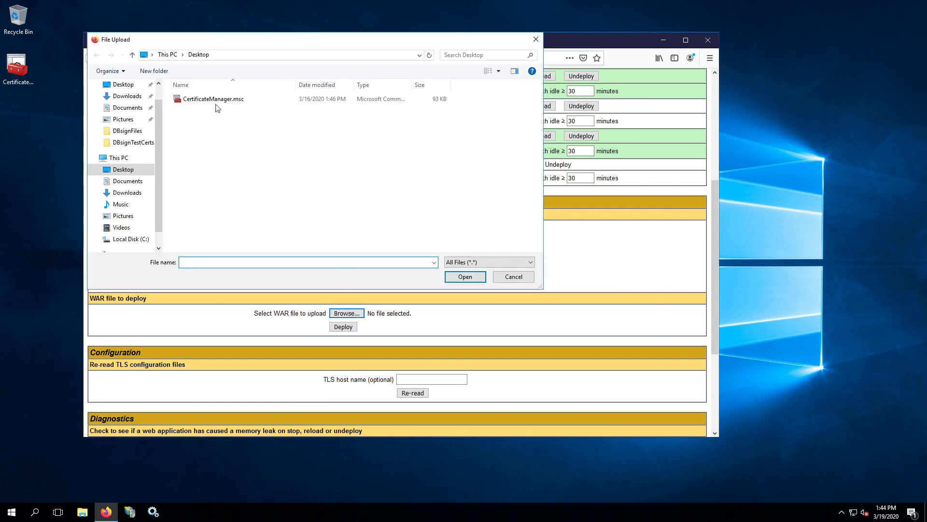
left_click(130, 238)
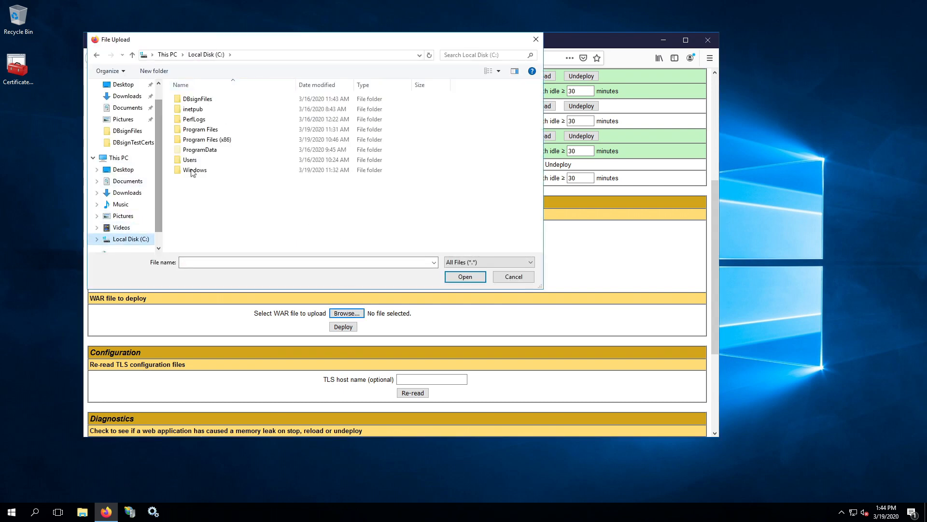
double_click(207, 139)
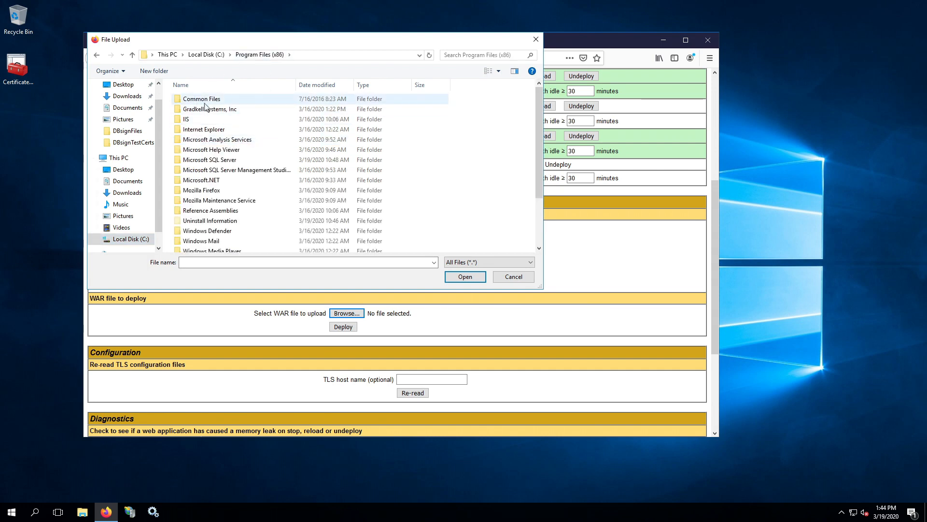
double_click(233, 113)
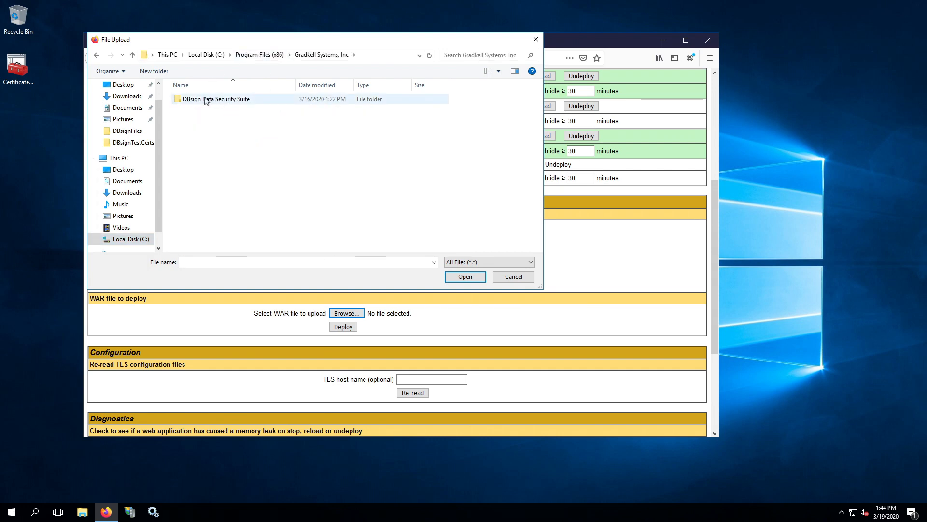
double_click(231, 99)
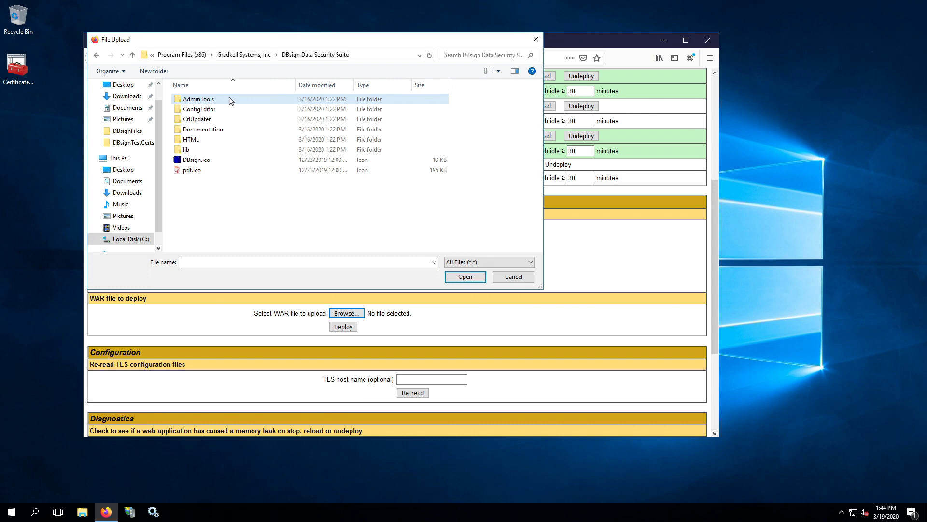
Select dbsign.war from the HTML\Server folder and deploy it
left_click(193, 139)
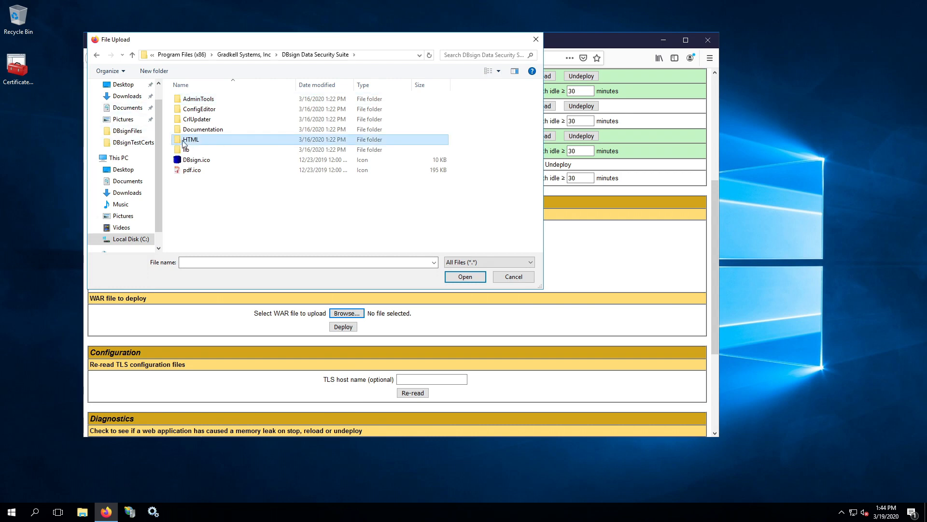
double_click(179, 141)
double_click(187, 109)
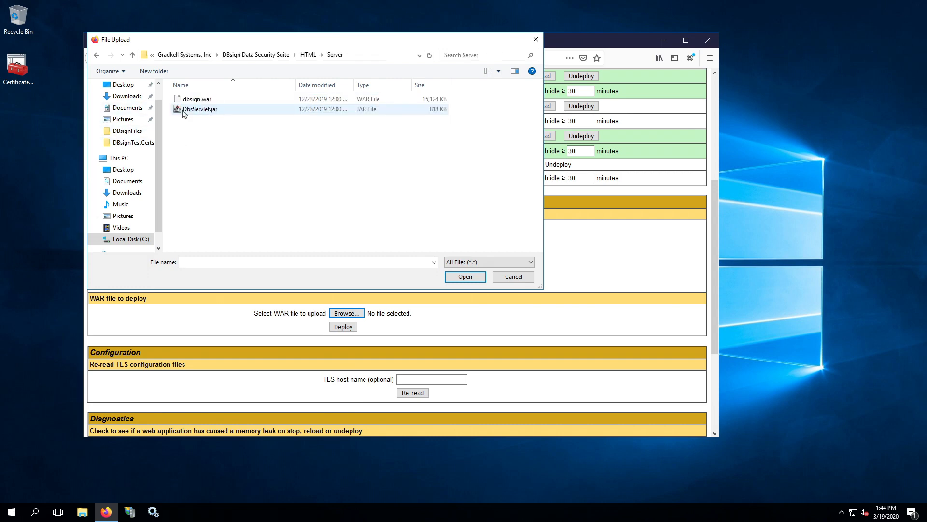
left_click(198, 99)
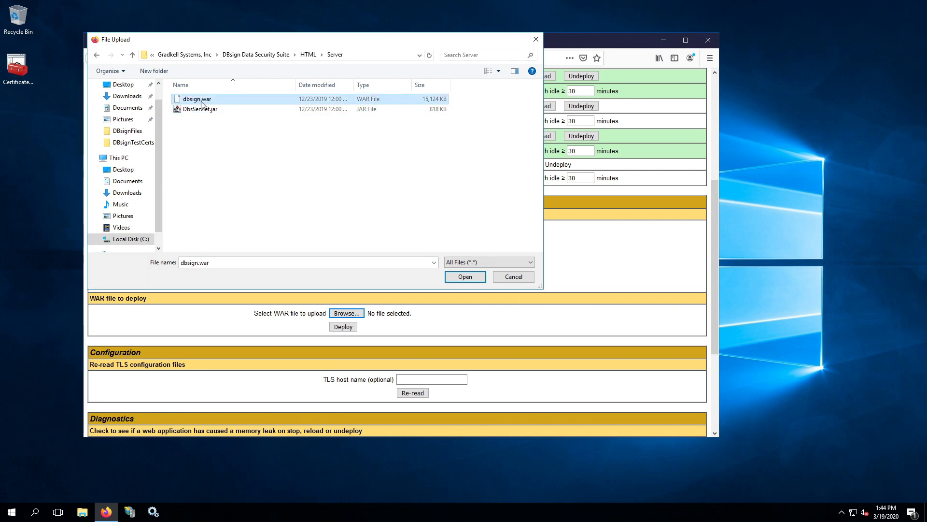
left_click(455, 279)
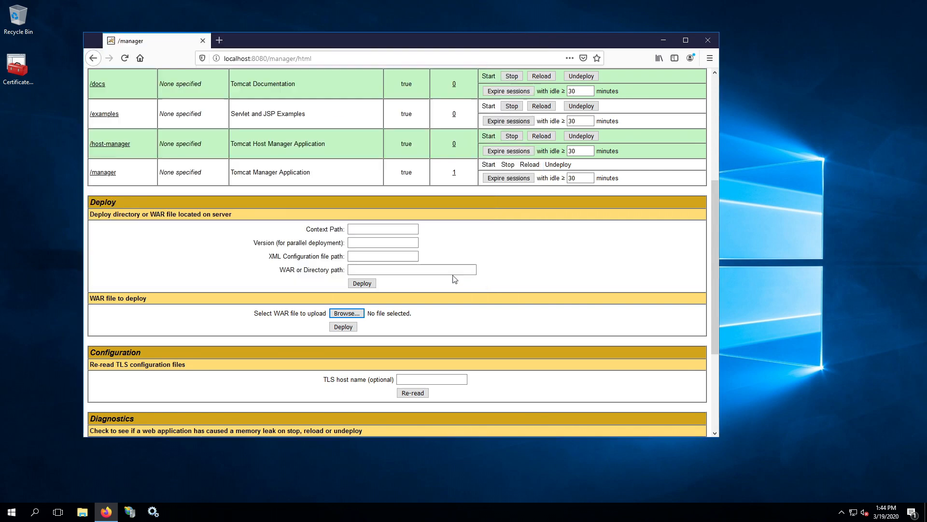
left_click(343, 329)
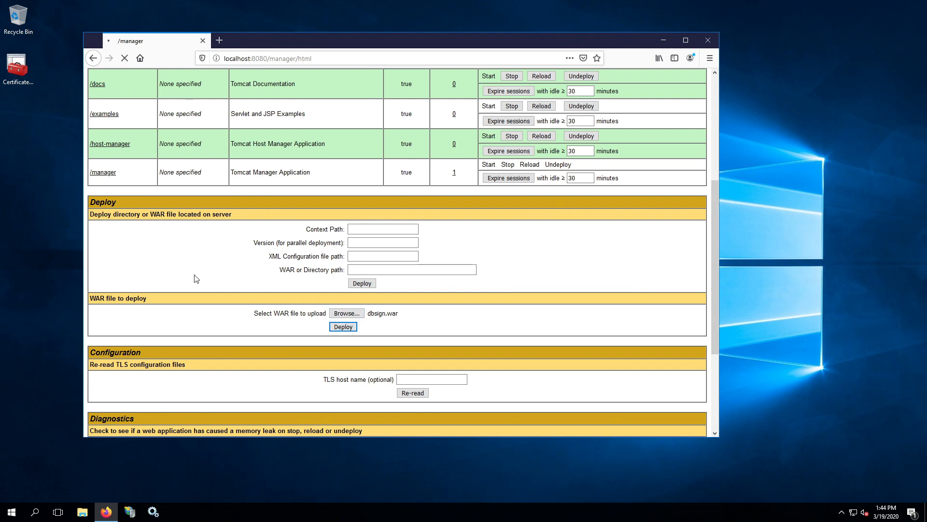
Open /dbsign and load localhost:8080/dbsign/server, showing the license-file-missing error
scroll(196, 275, "down", 3)
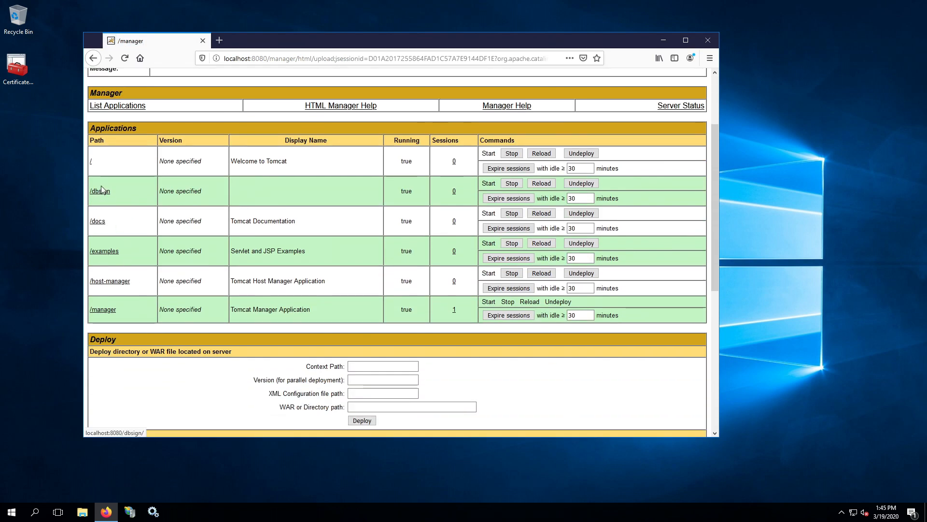
left_click(100, 191)
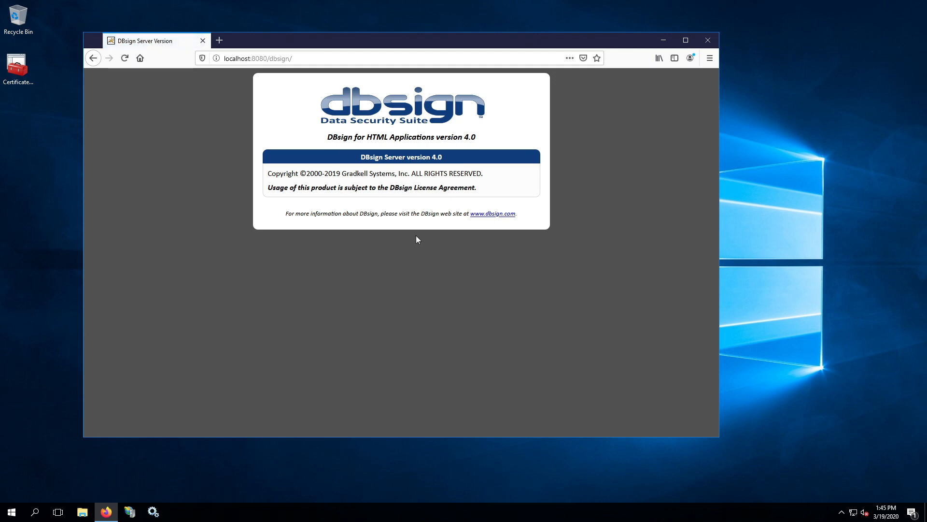
left_click(320, 59)
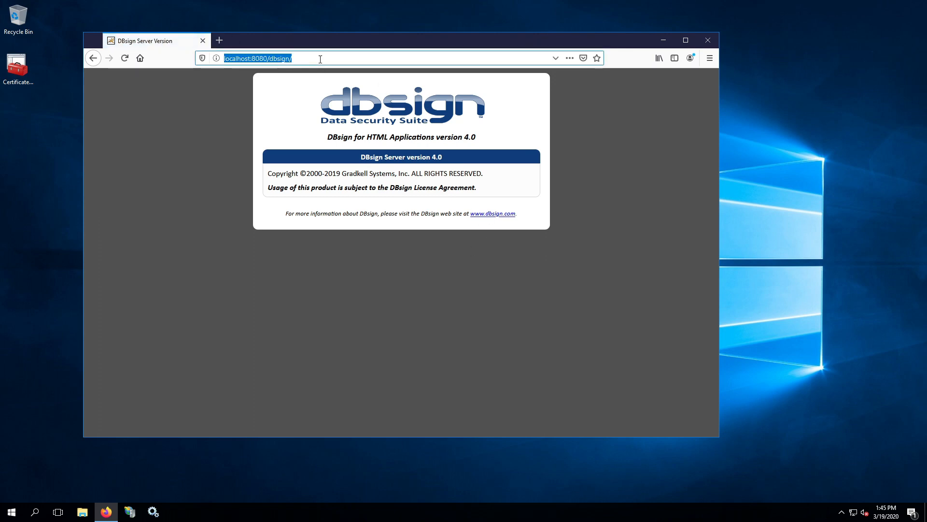
left_click(324, 61)
type("erv")
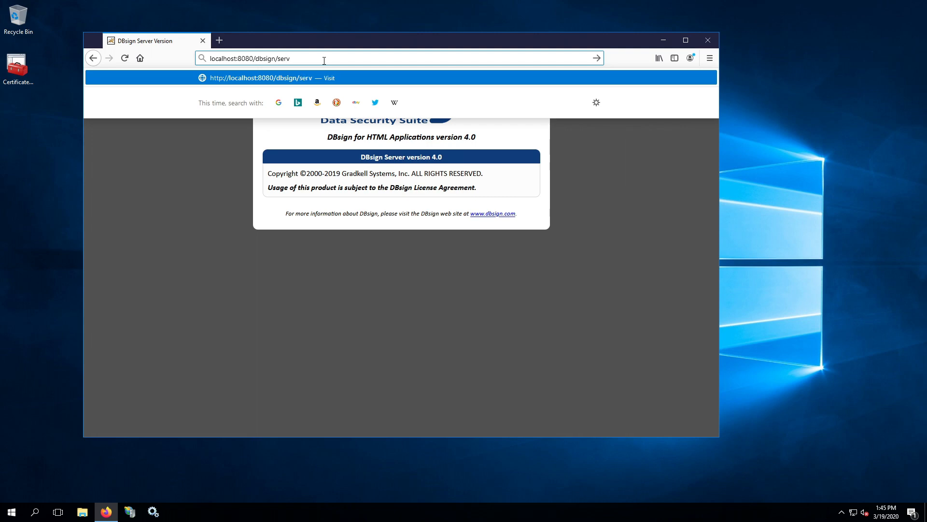
type("er")
key("Return")
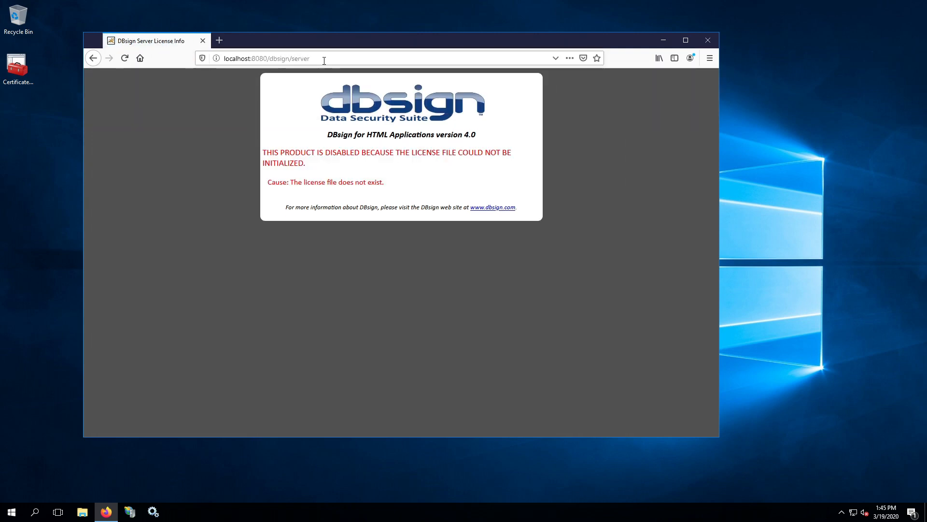
left_click_drag(271, 154, 300, 163)
left_click(300, 163)
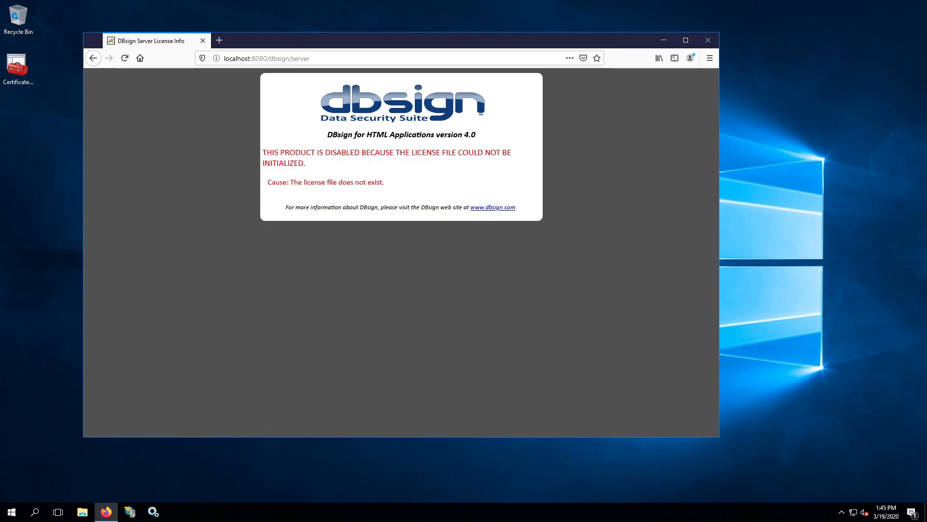
Minimize Firefox and open C:\Program Files\Apache Software Foundation\Tomcat 9.0 in File Explorer
left_click(664, 40)
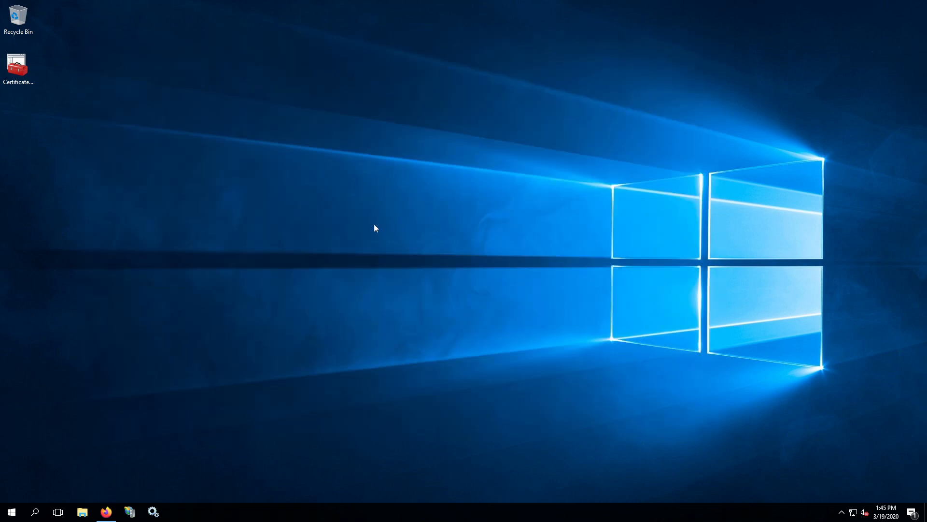
left_click(82, 512)
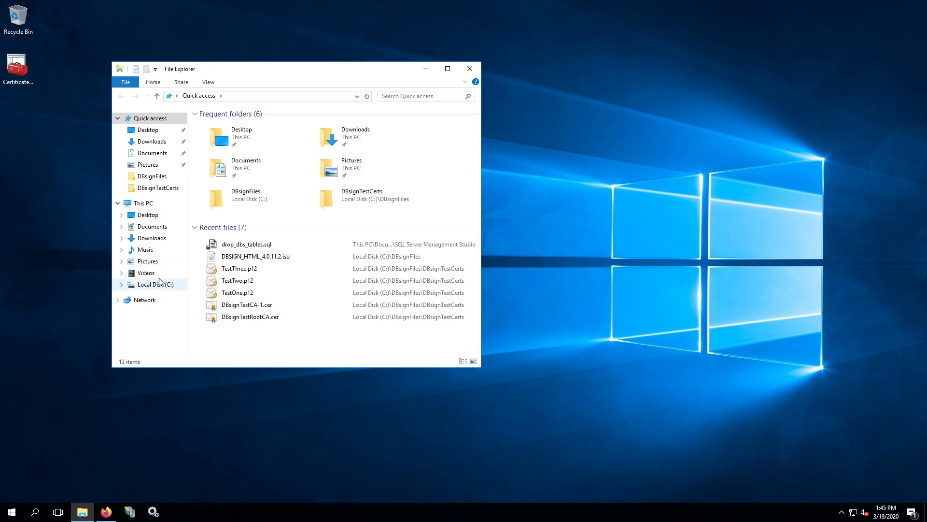
left_click(154, 275)
left_click(155, 284)
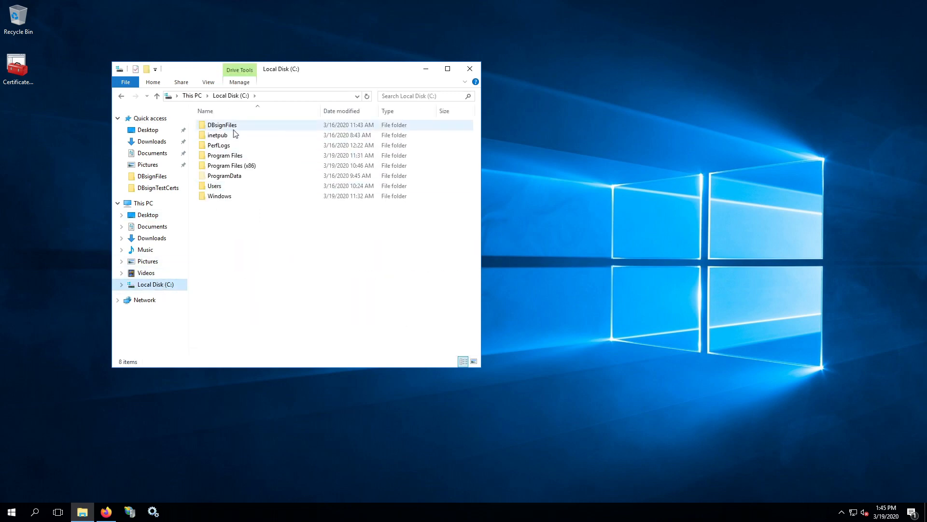
double_click(240, 155)
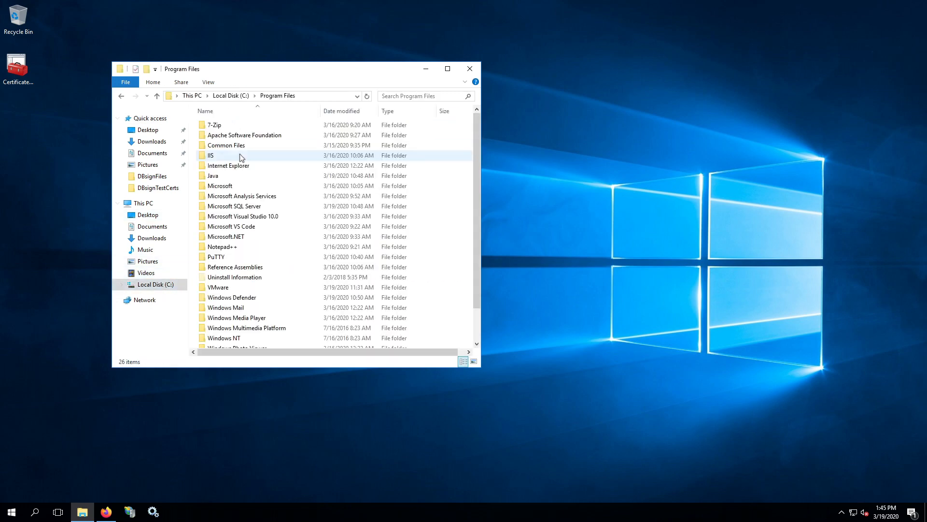
double_click(258, 137)
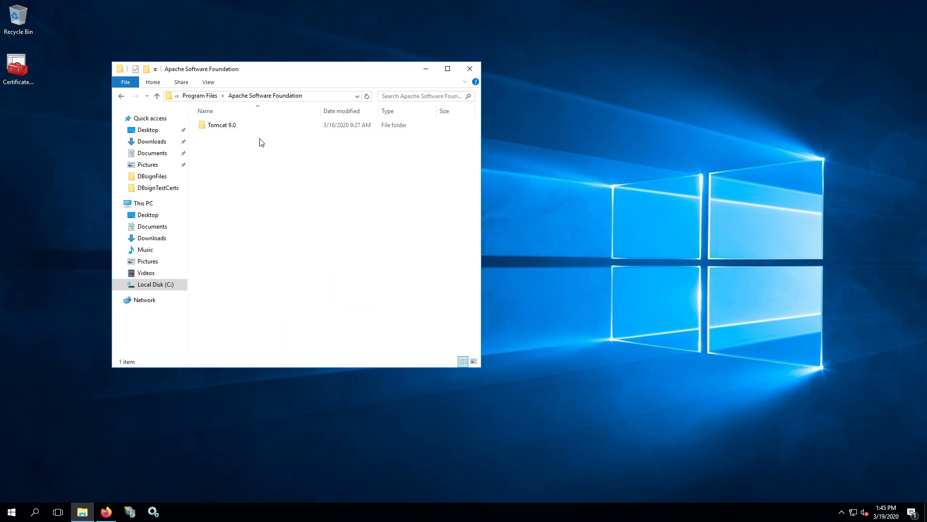
left_click(216, 126)
double_click(216, 127)
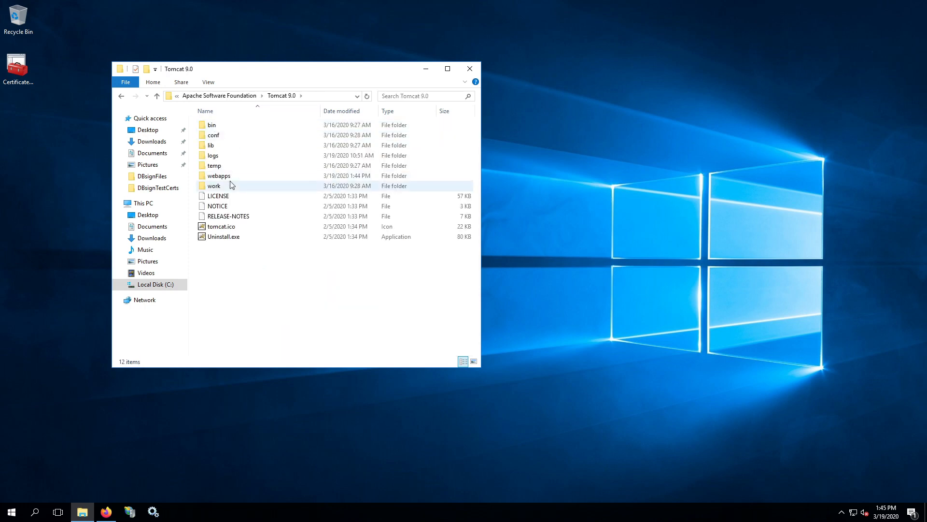
Go into webapps\dbsign\WEB-INF, where DBsign.cfg is stored
left_click(313, 96)
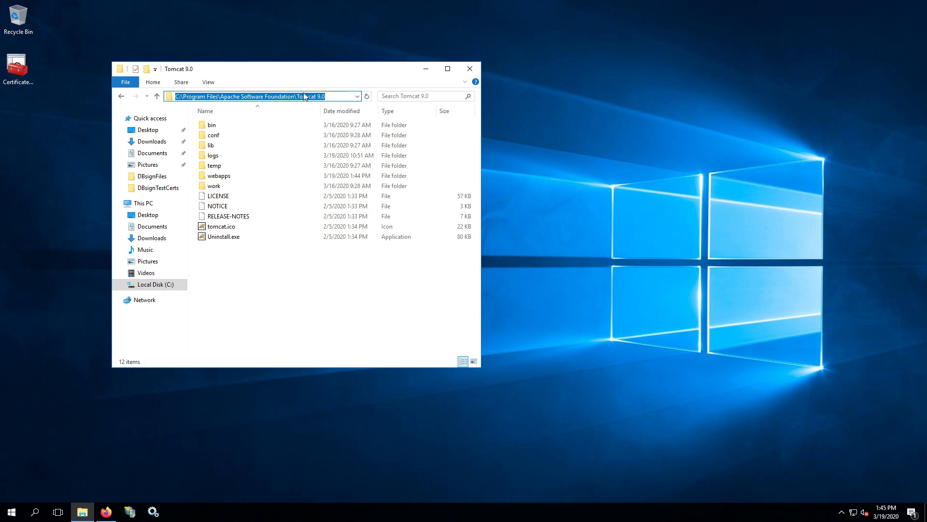
left_click(327, 97)
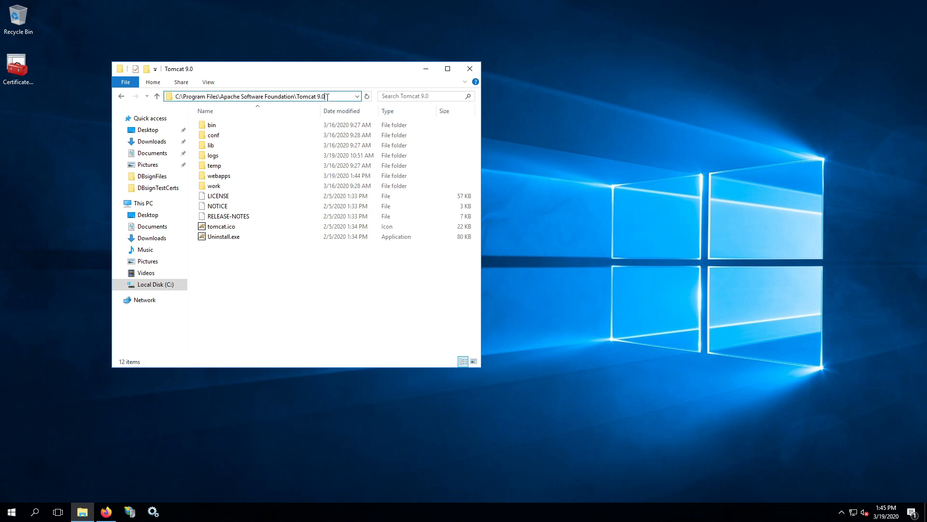
double_click(224, 176)
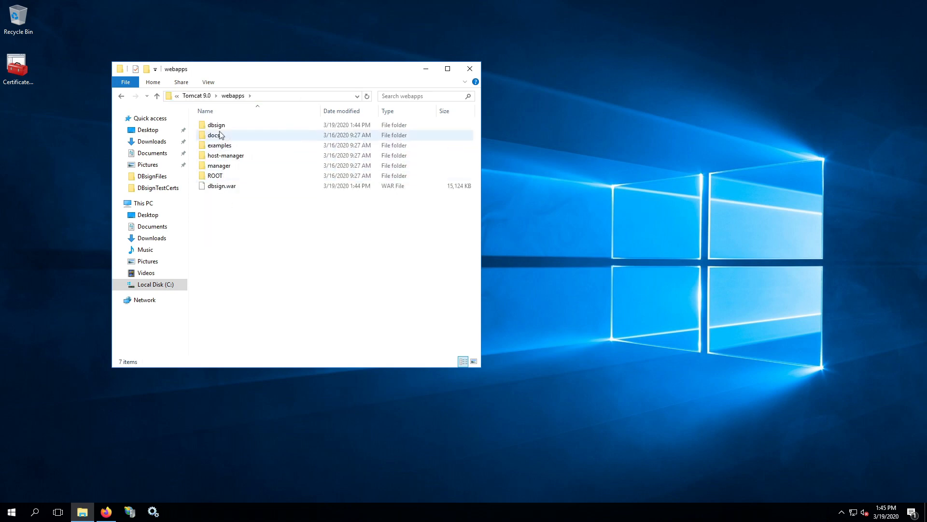
double_click(218, 127)
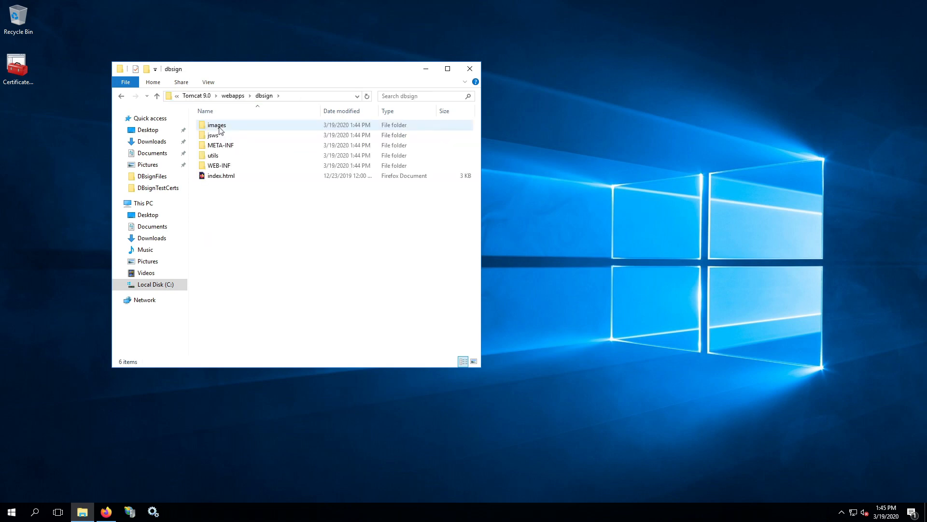
double_click(203, 168)
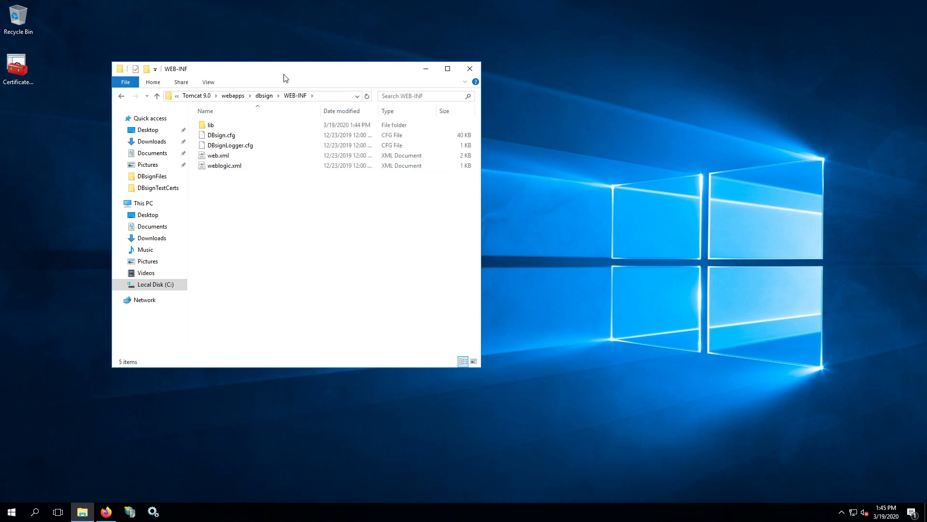
left_click_drag(285, 77, 618, 92)
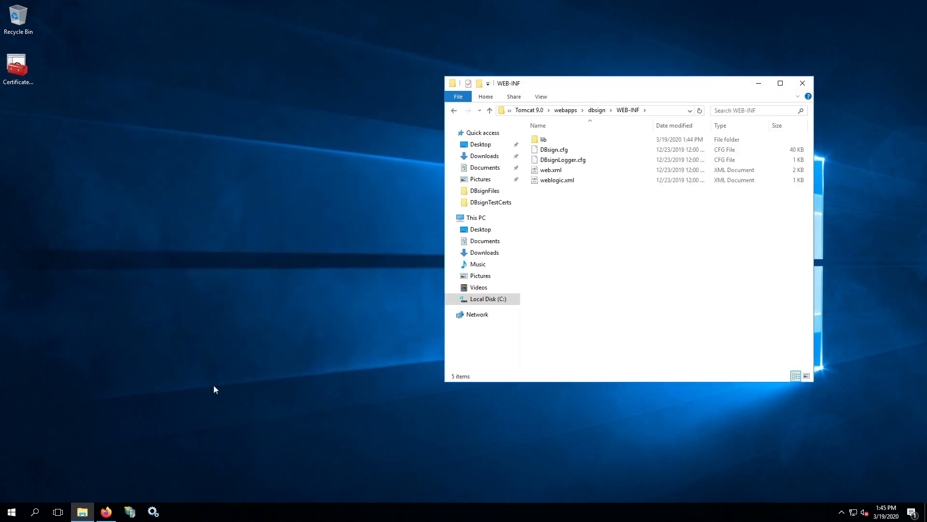
right_click(92, 507)
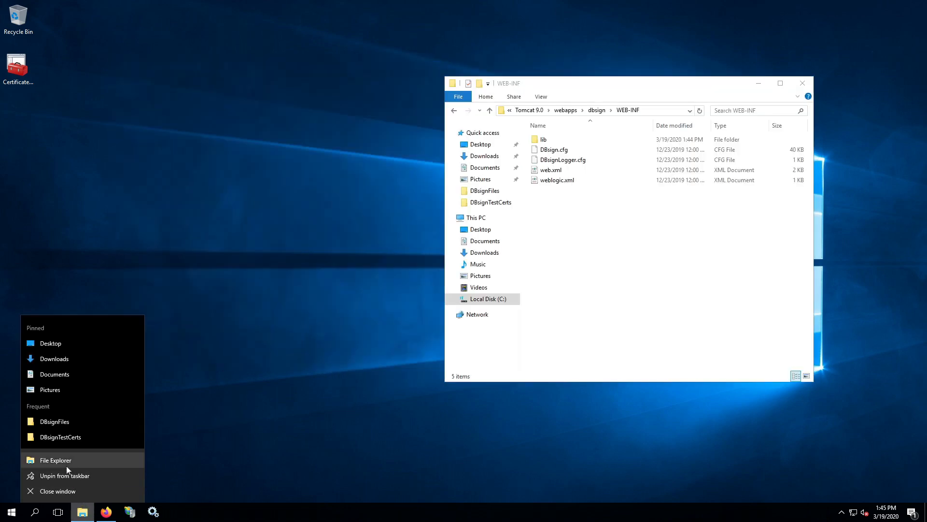
left_click(66, 461)
left_click_drag(598, 95, 184, 84)
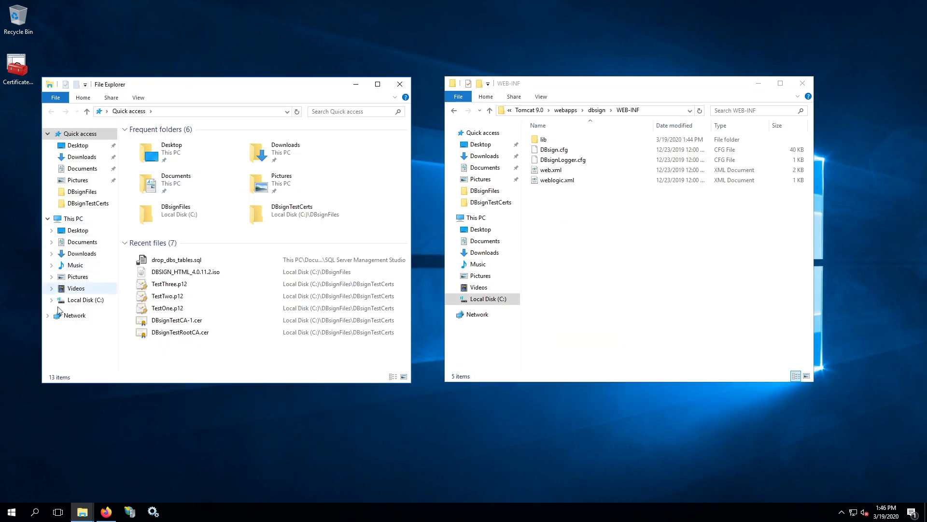
left_click(79, 299)
double_click(160, 141)
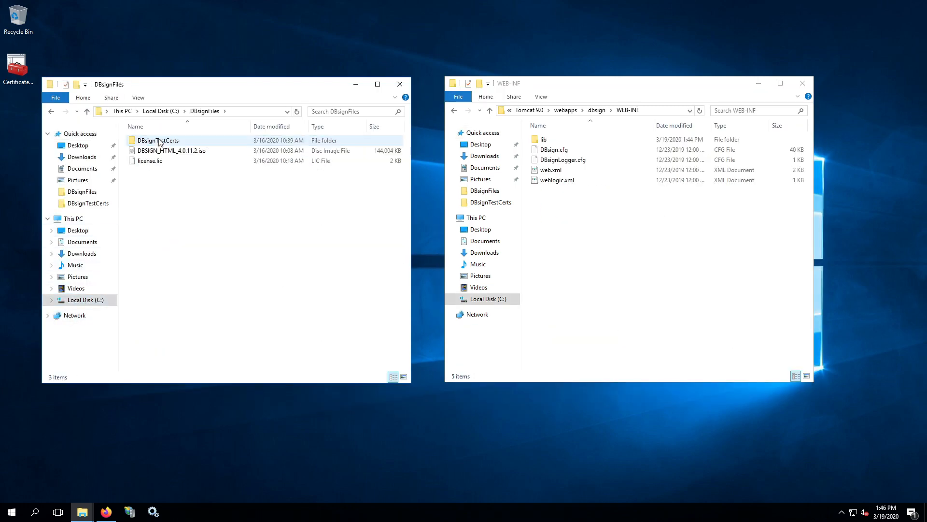
left_click(154, 163)
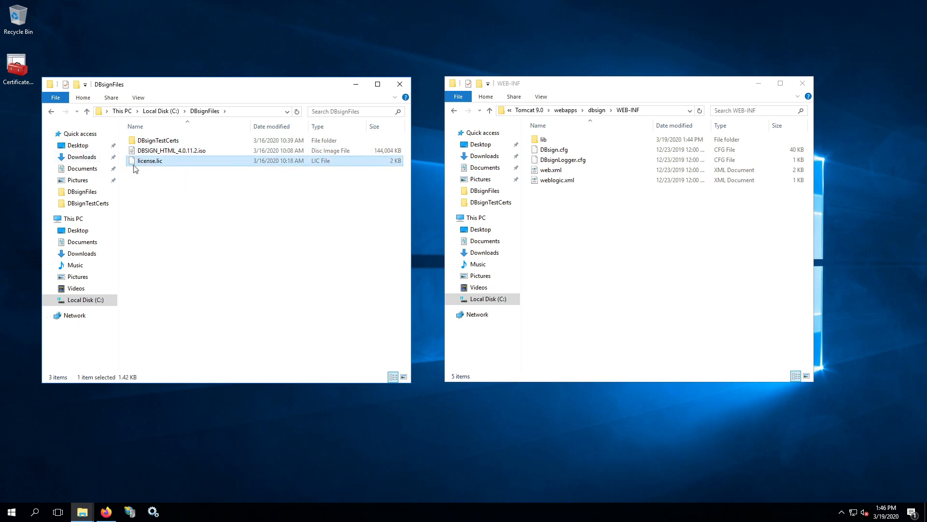
right_click(135, 164)
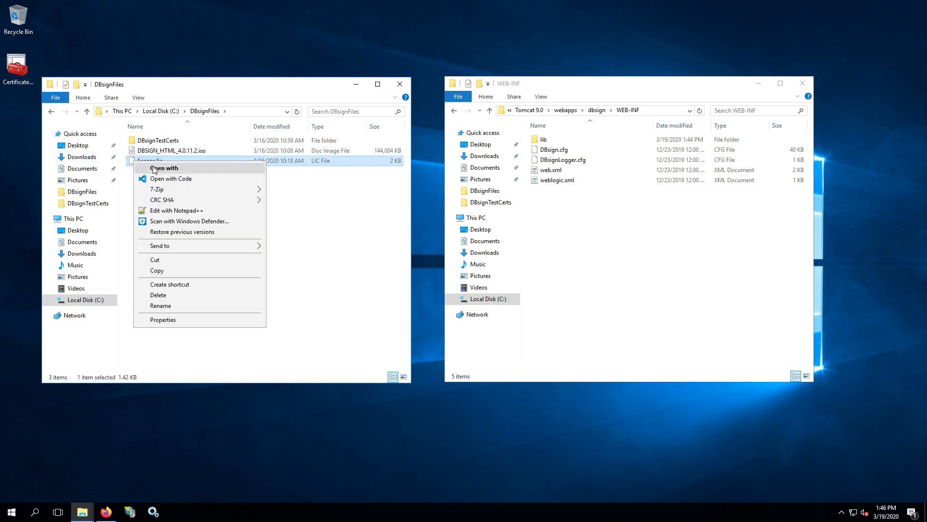
left_click(170, 271)
right_click(579, 219)
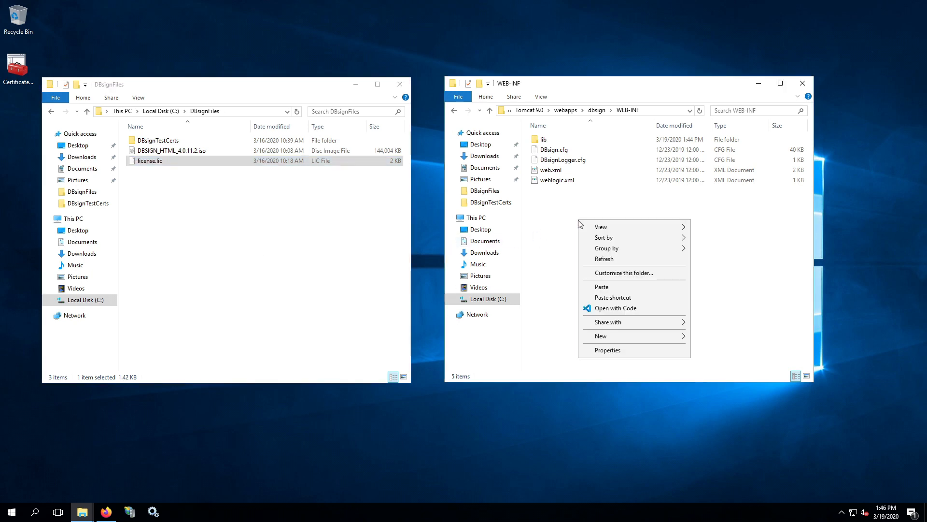
left_click(619, 288)
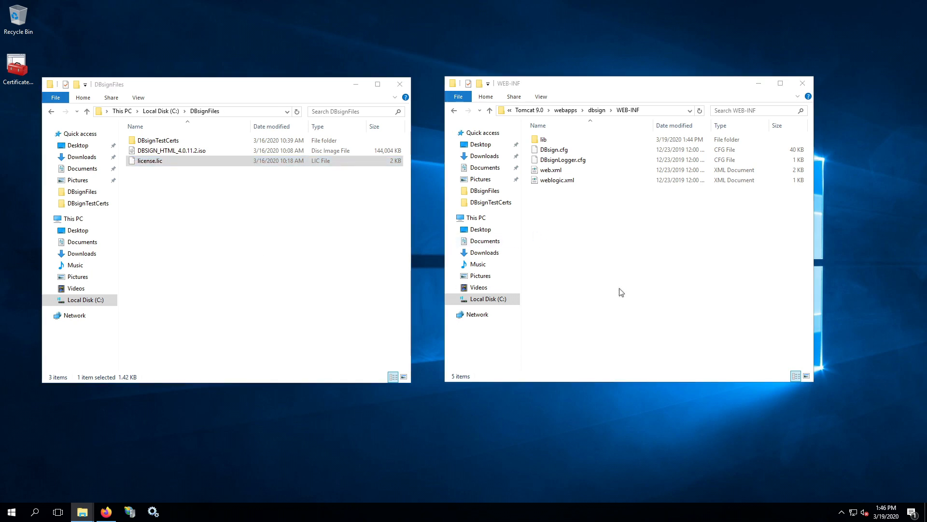
left_click(575, 217)
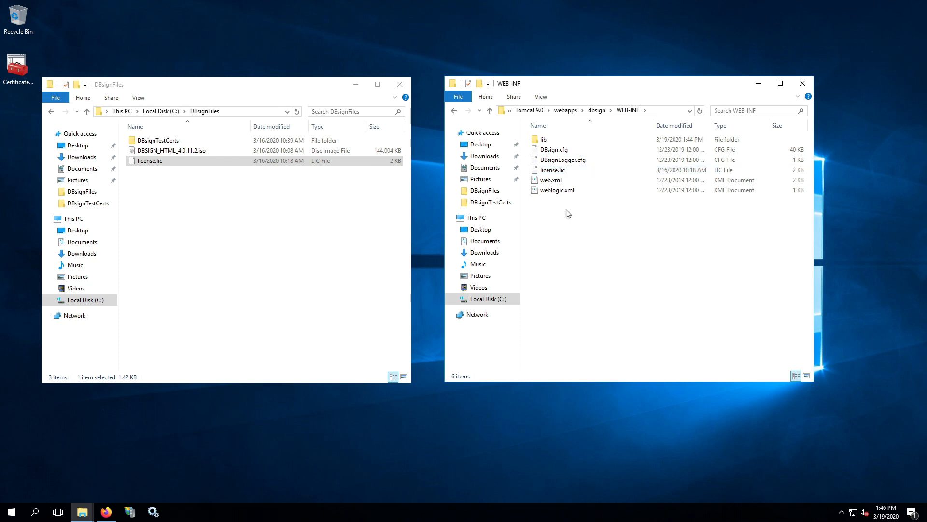
left_click(561, 171)
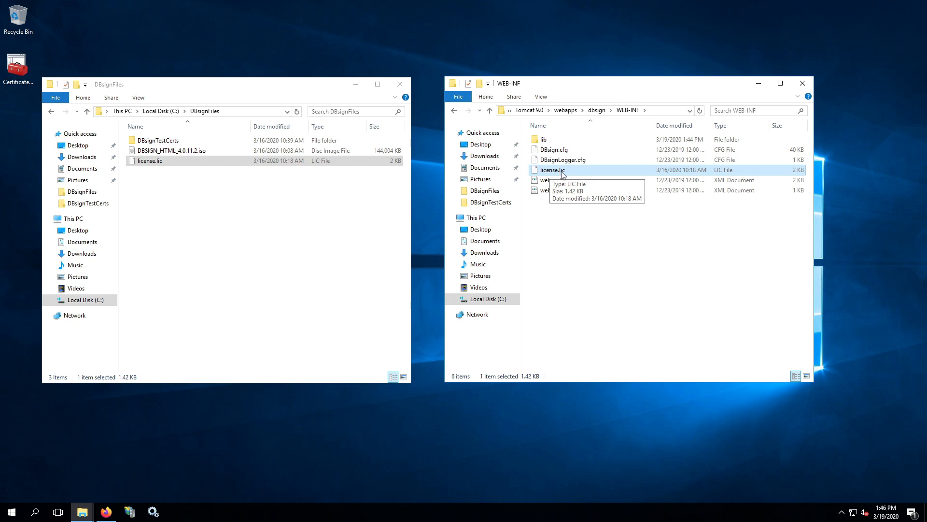
left_click(577, 241)
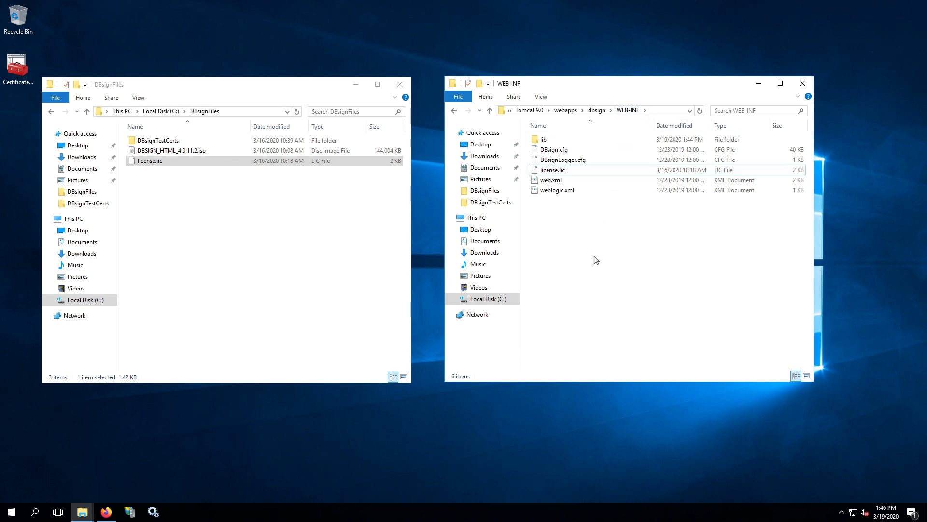
left_click(555, 170)
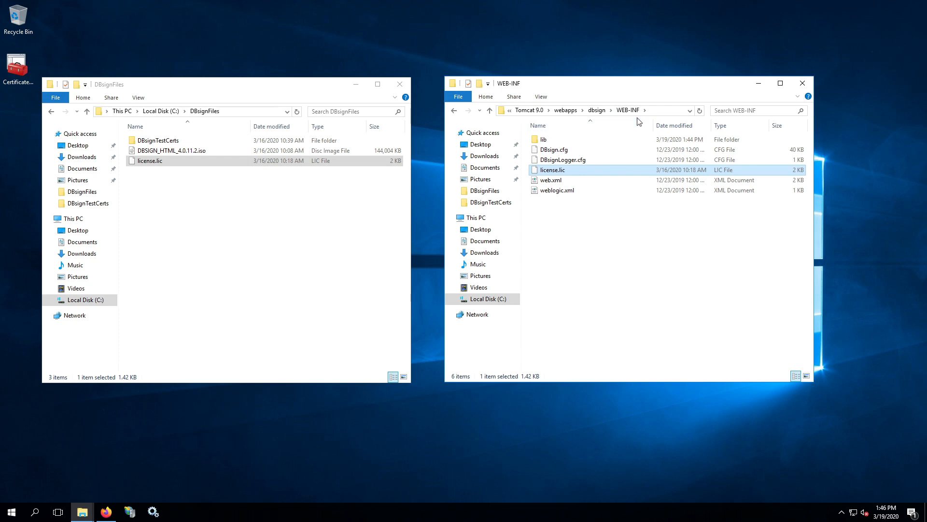
left_click(641, 310)
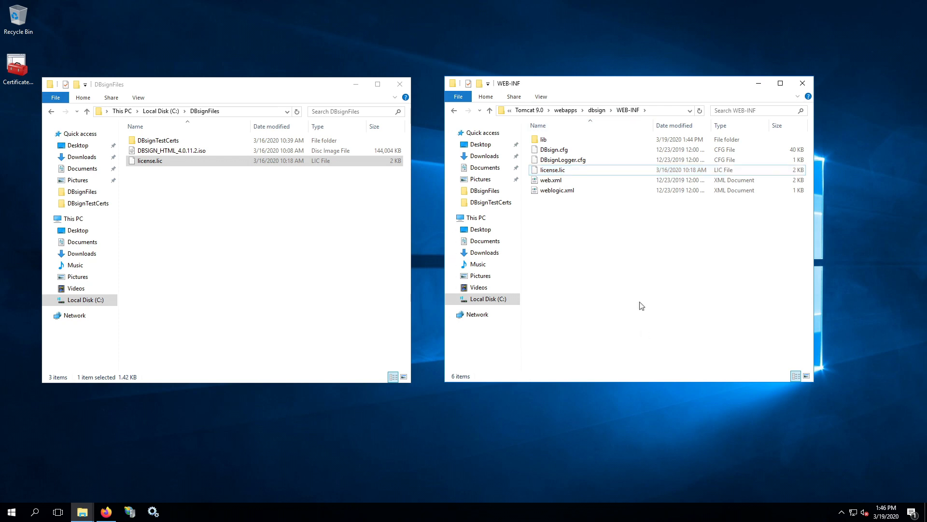
left_click(571, 152)
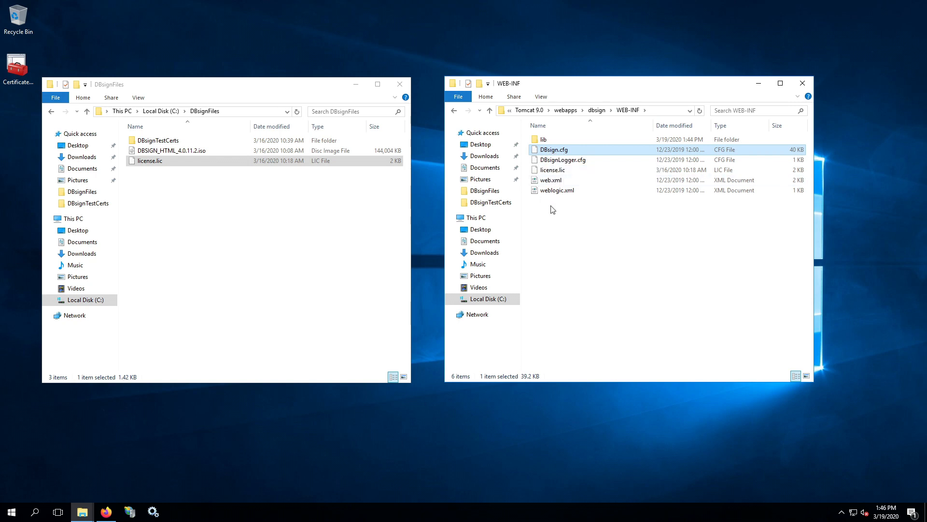
left_click(595, 253)
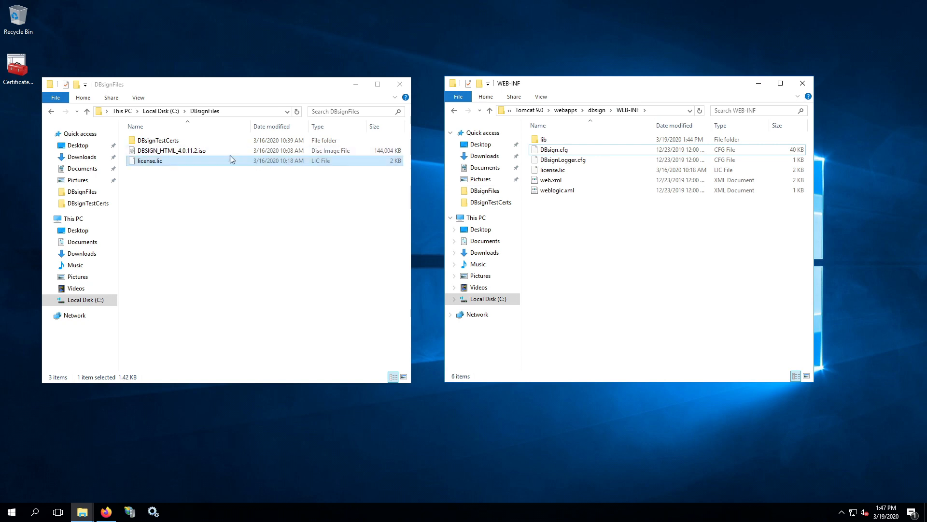
Browse to Users\Administrator\AppData\LocalLow\Gradkell Systems, Inc\DBsign Data Security Suite\AdminTools
left_click(157, 112)
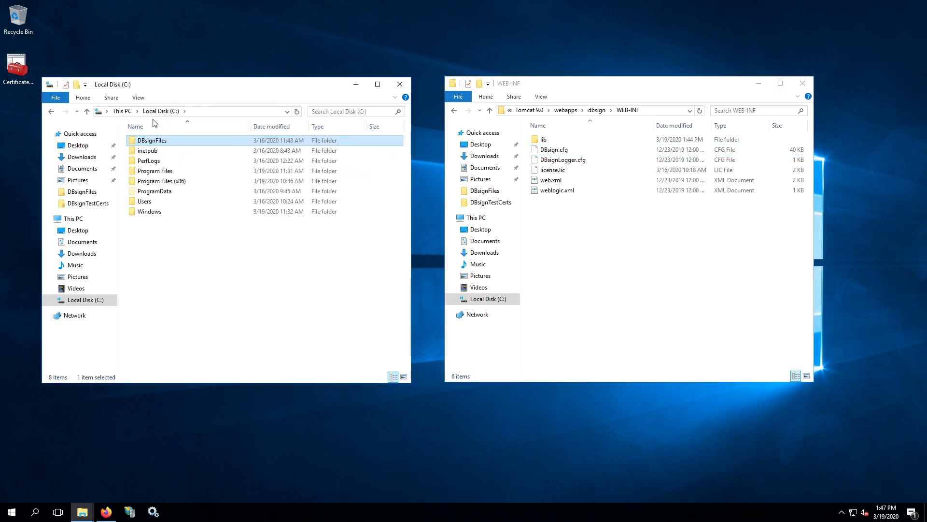
left_click(157, 112)
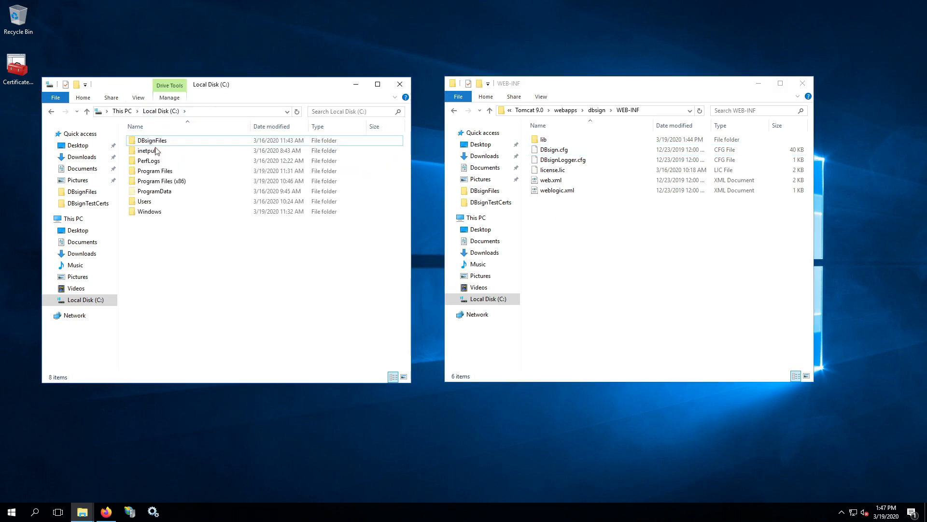
double_click(144, 202)
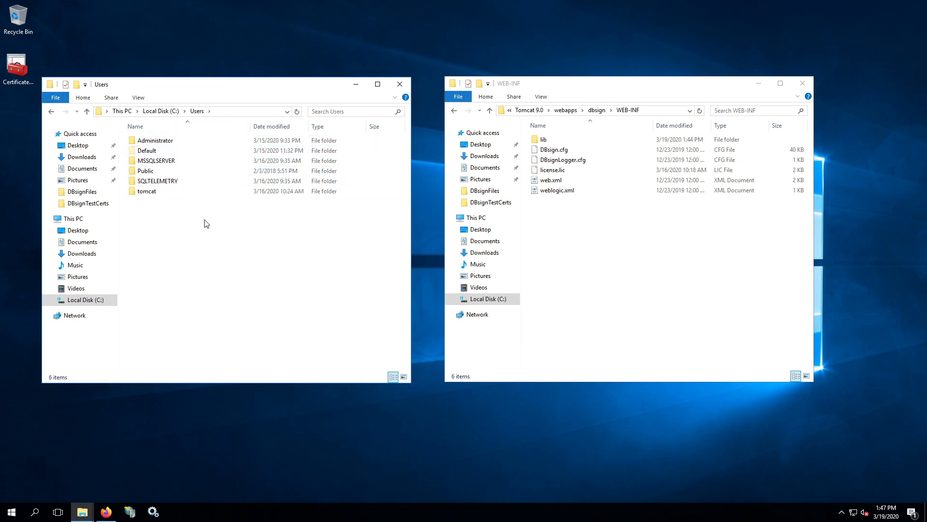
double_click(177, 146)
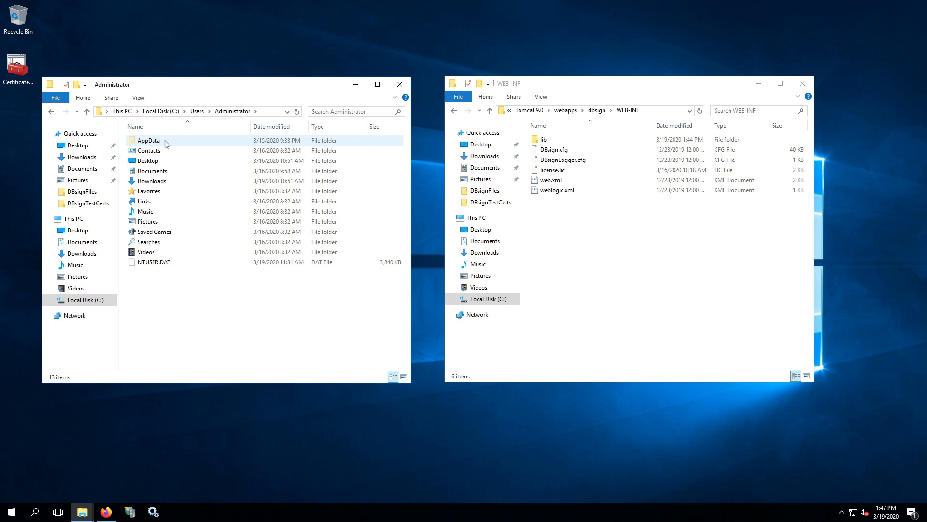
double_click(166, 144)
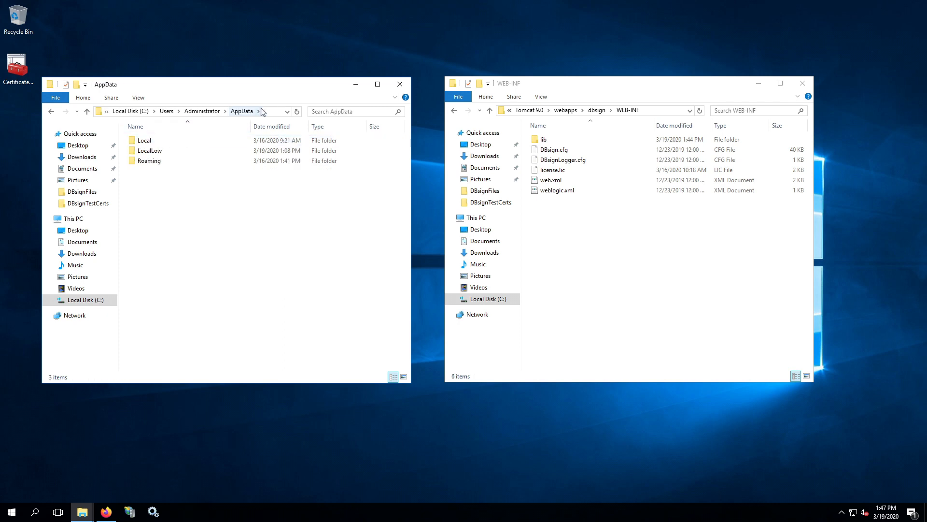
left_click(186, 111)
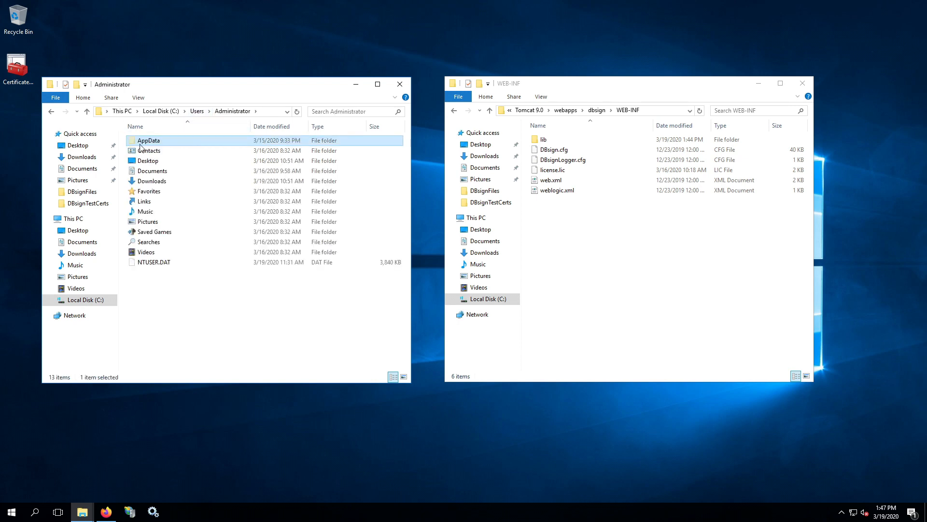
left_click(177, 283)
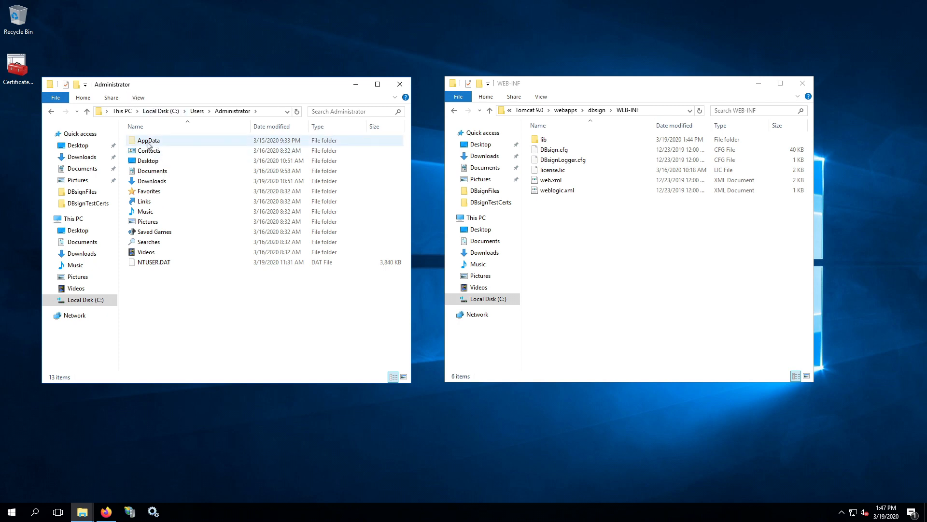
double_click(148, 144)
double_click(164, 153)
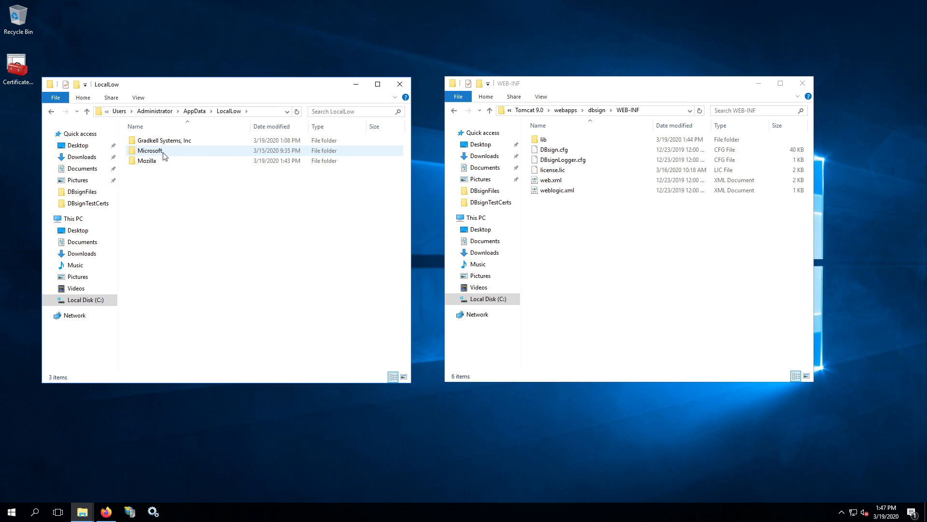
double_click(168, 142)
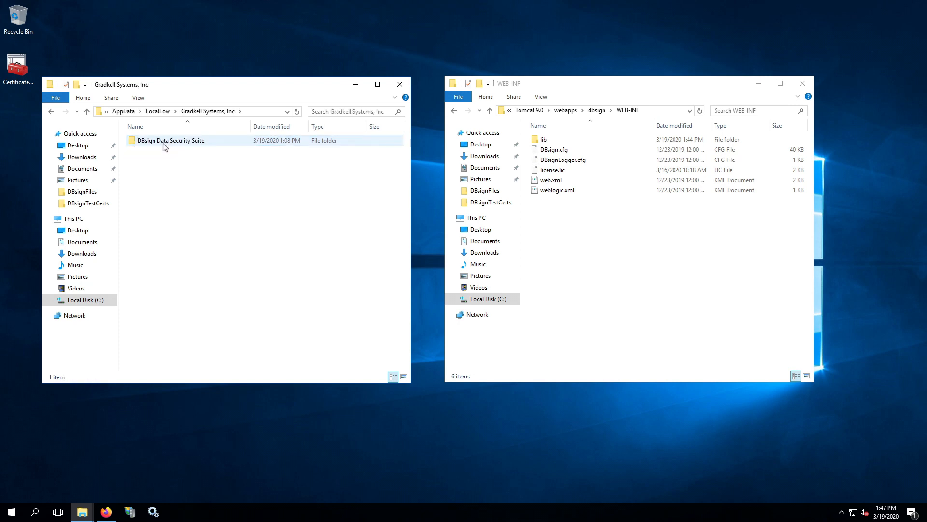
double_click(165, 147)
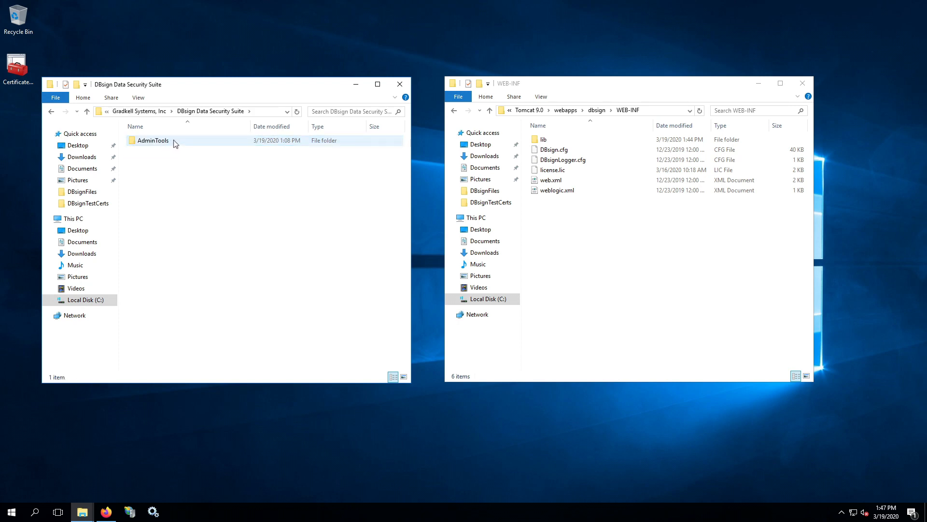
double_click(175, 143)
Copy DBsign.cfg into WEB-INF, replacing the existing file, and close the AdminTools window
left_click(173, 148)
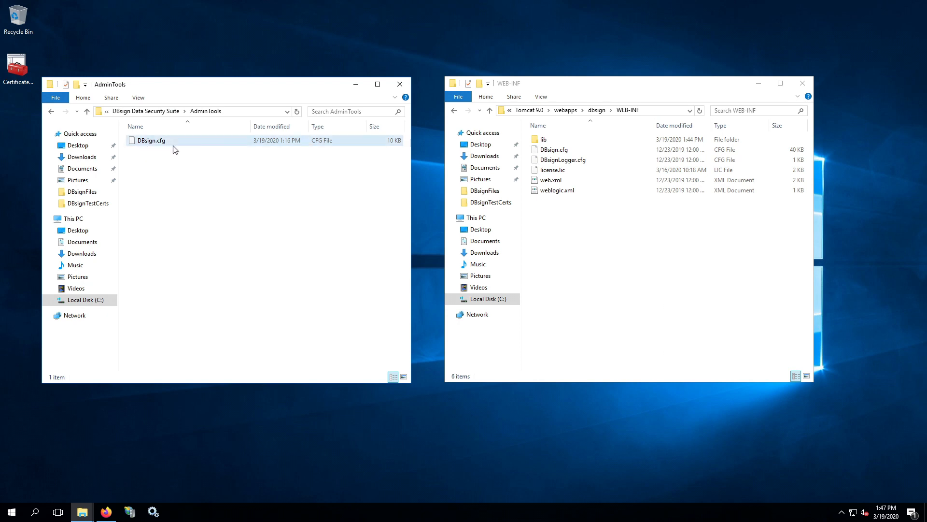
left_click_drag(175, 149, 566, 249)
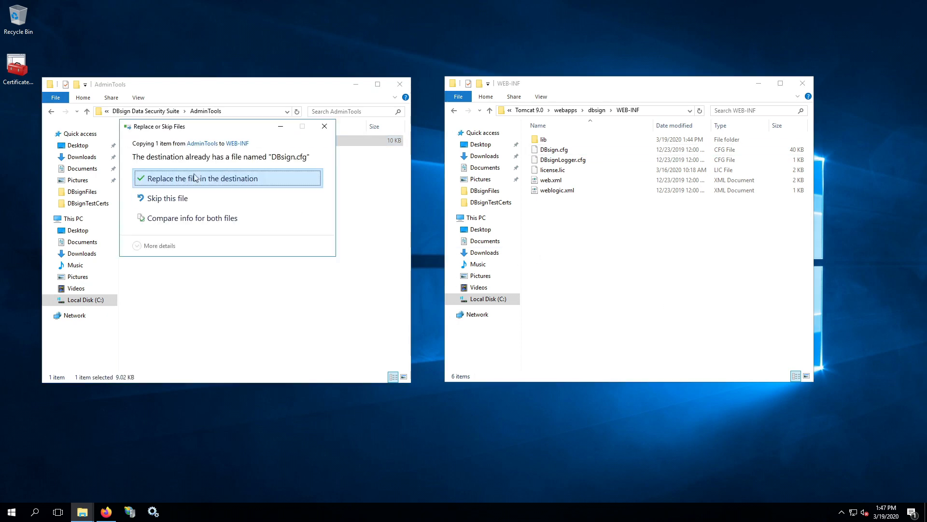
left_click(205, 180)
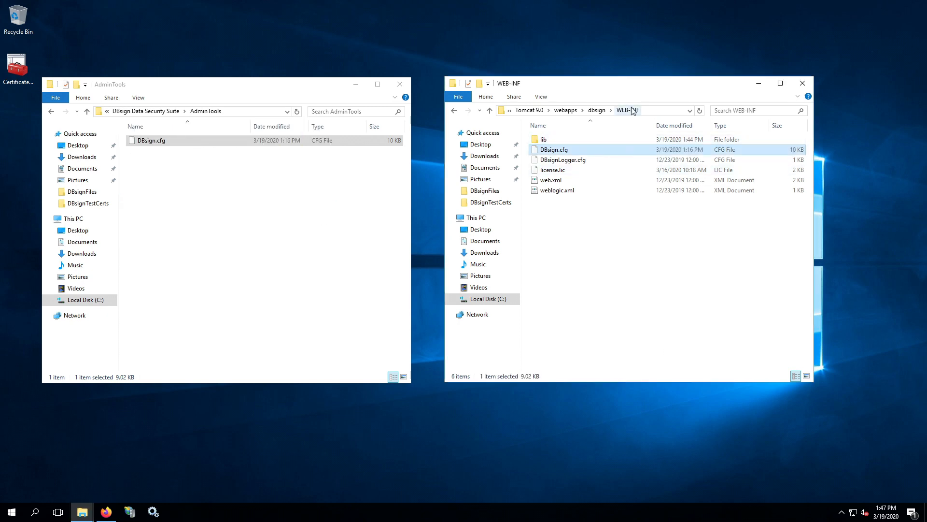
left_click(404, 85)
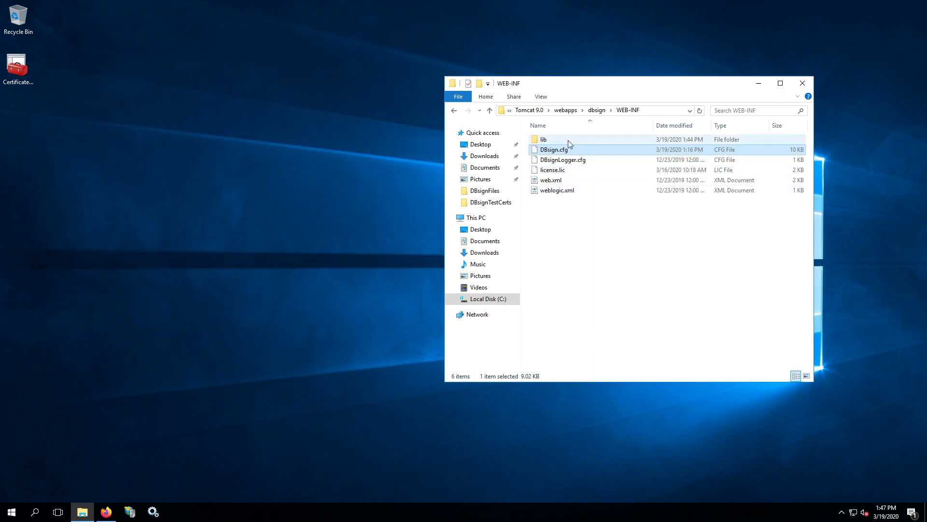
left_click(230, 373)
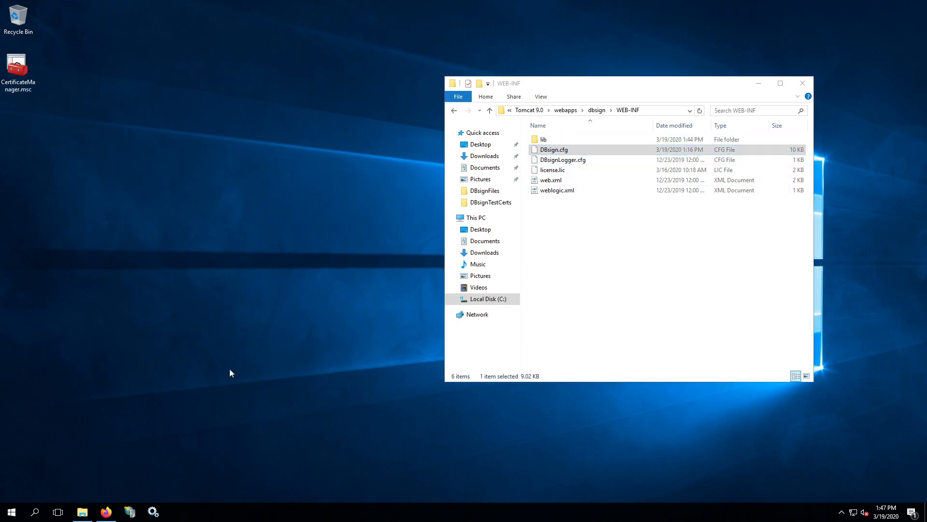
Launch Configuration Editor from the Gradkell Systems, Inc group in the Start menu
left_click(9, 510)
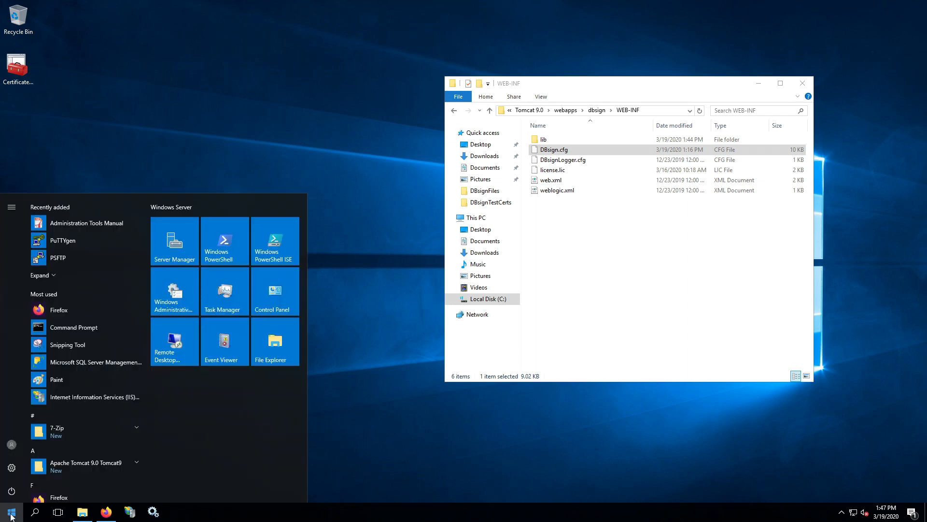
scroll(98, 441, "down", 5)
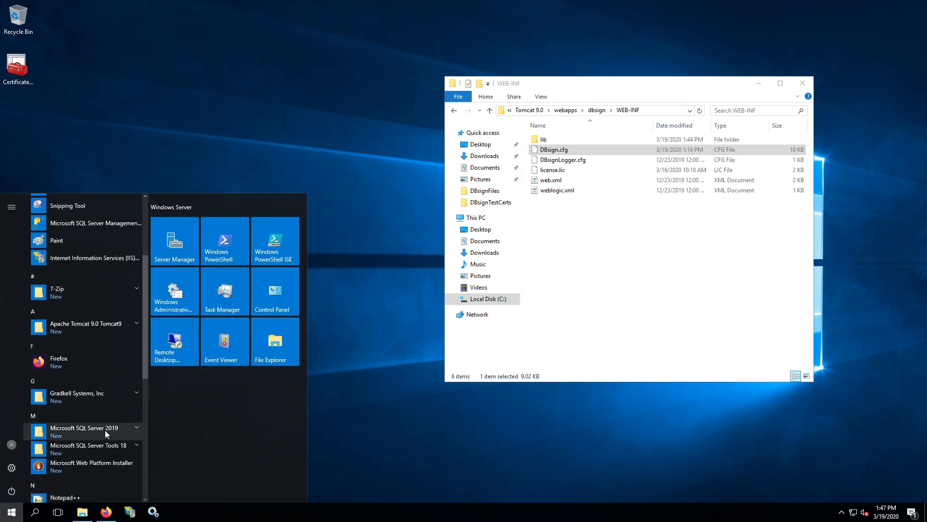
left_click(135, 390)
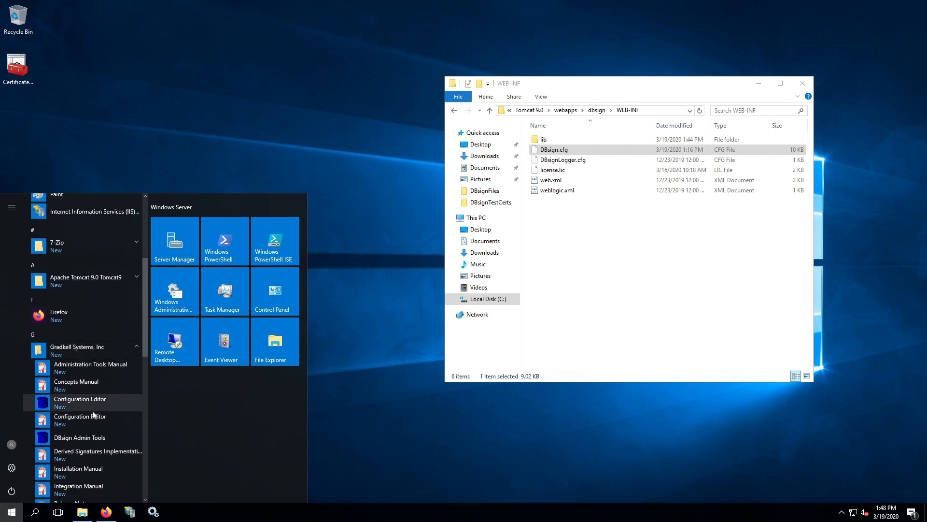
left_click(80, 400)
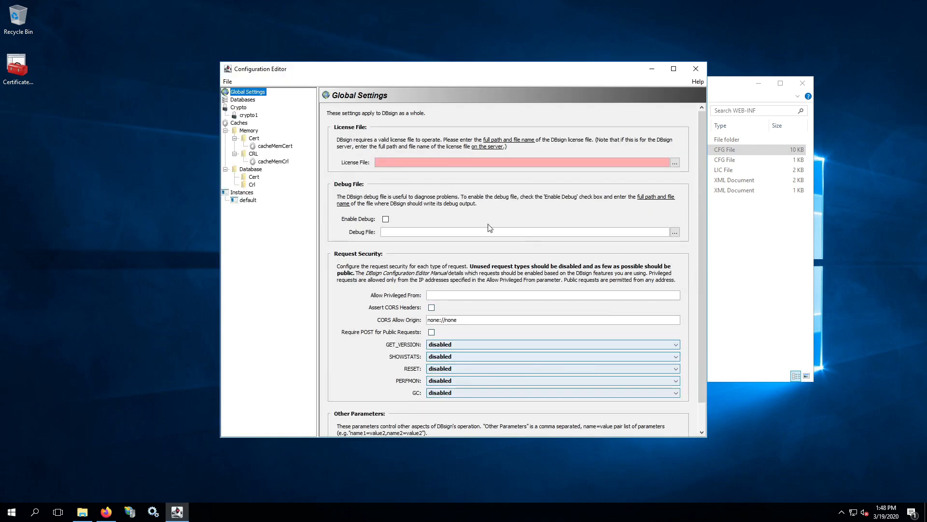
Begin opening an existing configuration file and browse to Local Disk (C:)
left_click_drag(452, 73, 278, 85)
left_click(53, 94)
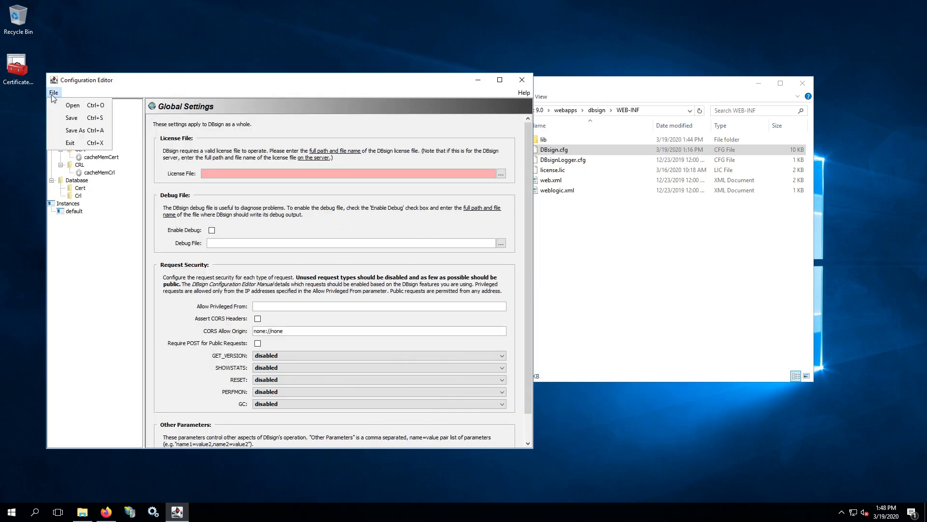
left_click(67, 105)
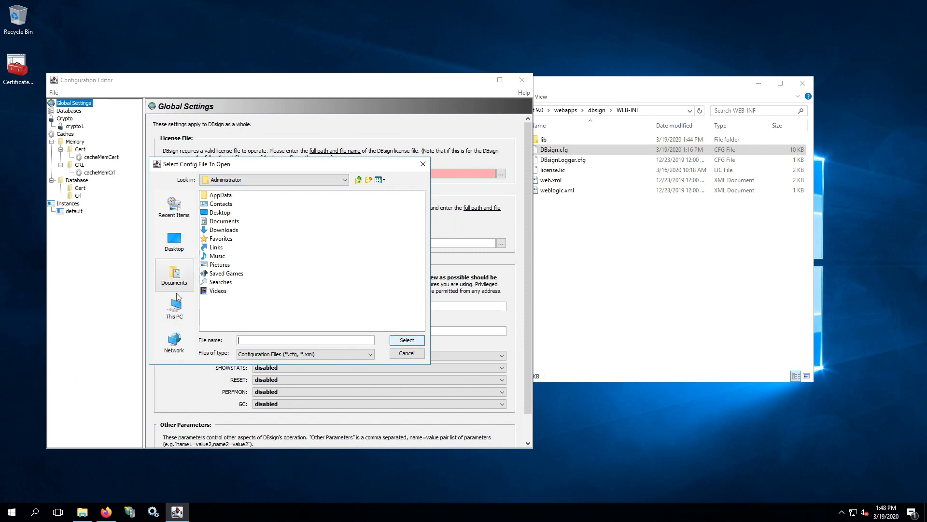
left_click(178, 314)
double_click(228, 247)
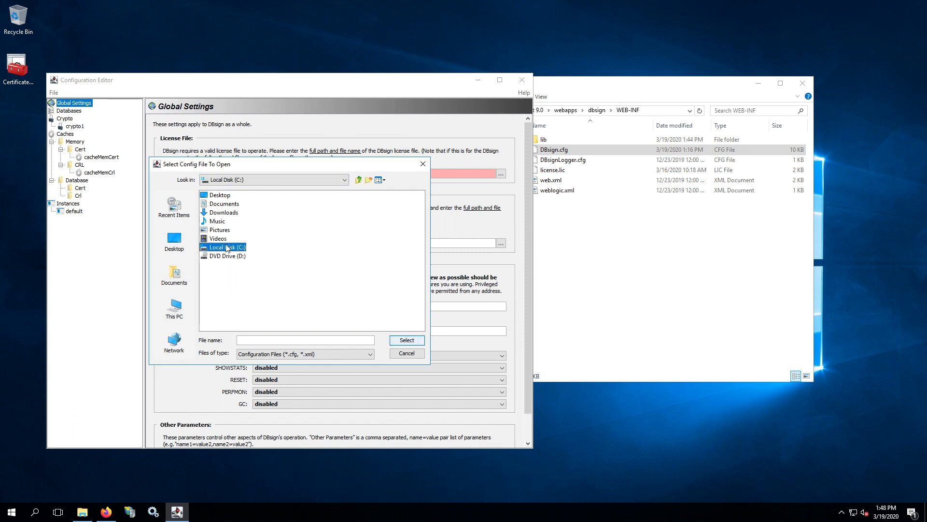
Load DBsign.cfg from Program Files\Apache Software Foundation\Tomcat 9.0\webapps\dbsign\WEB-INF
double_click(236, 222)
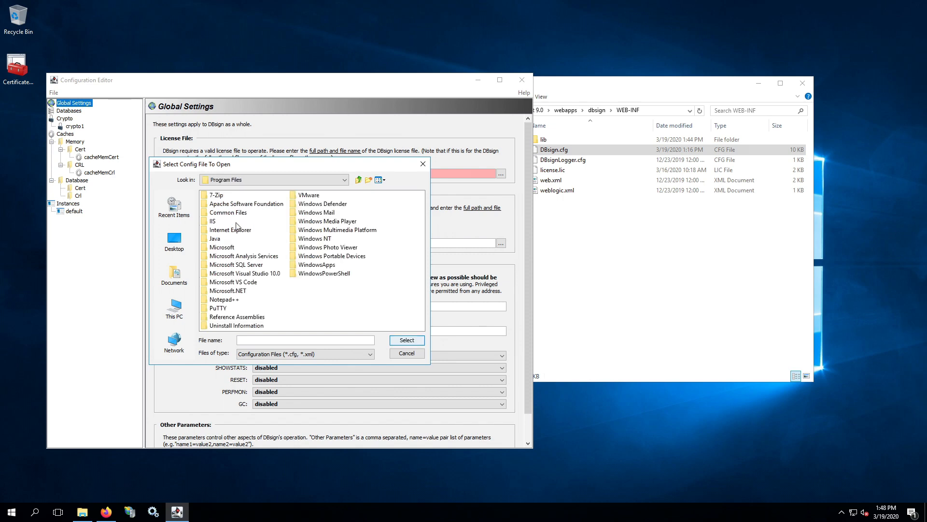
double_click(232, 201)
left_click(224, 194)
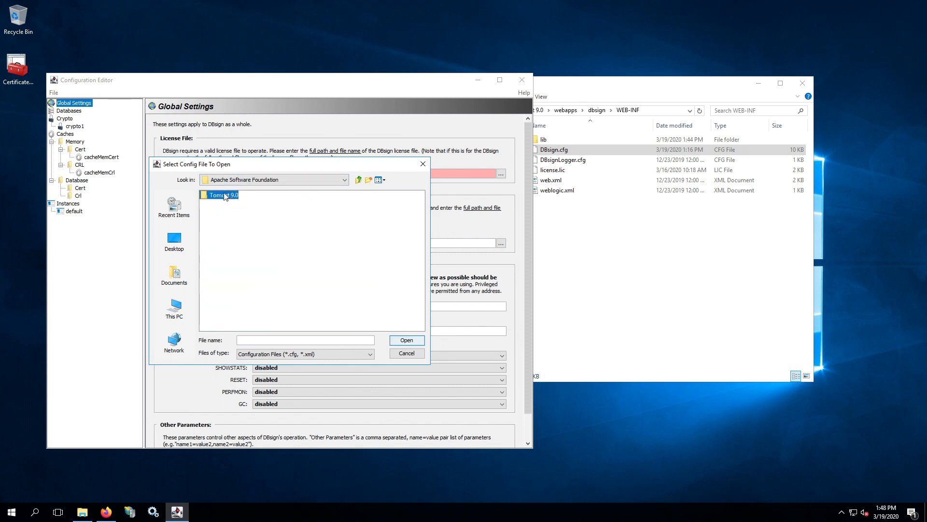
double_click(224, 195)
double_click(221, 239)
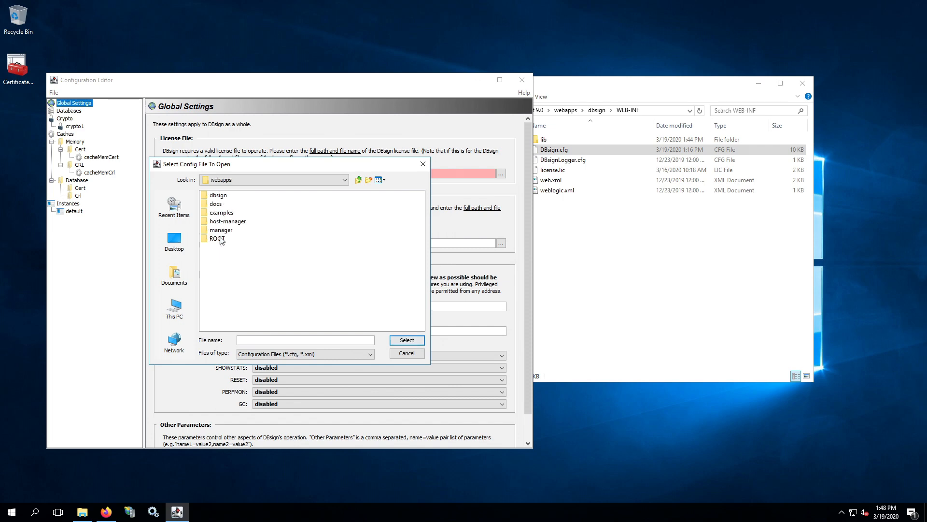
double_click(220, 196)
double_click(221, 230)
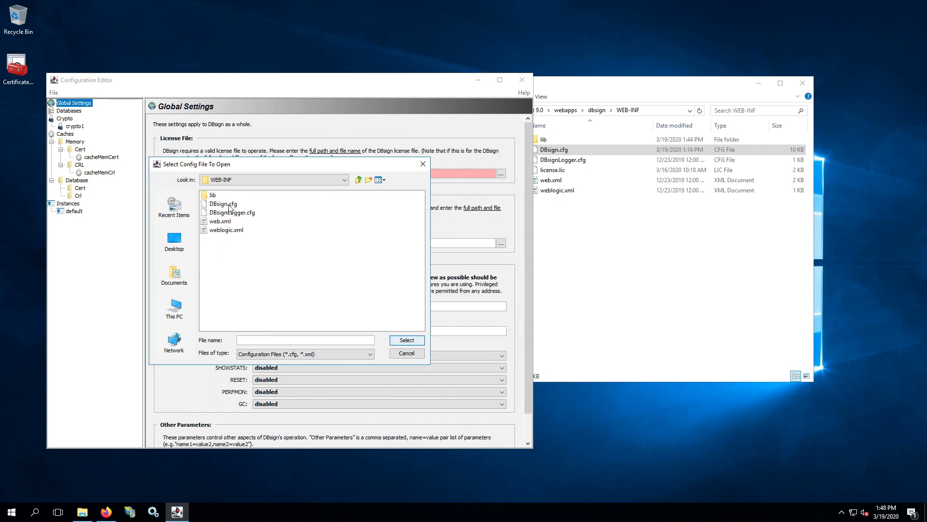
left_click(230, 204)
left_click(417, 340)
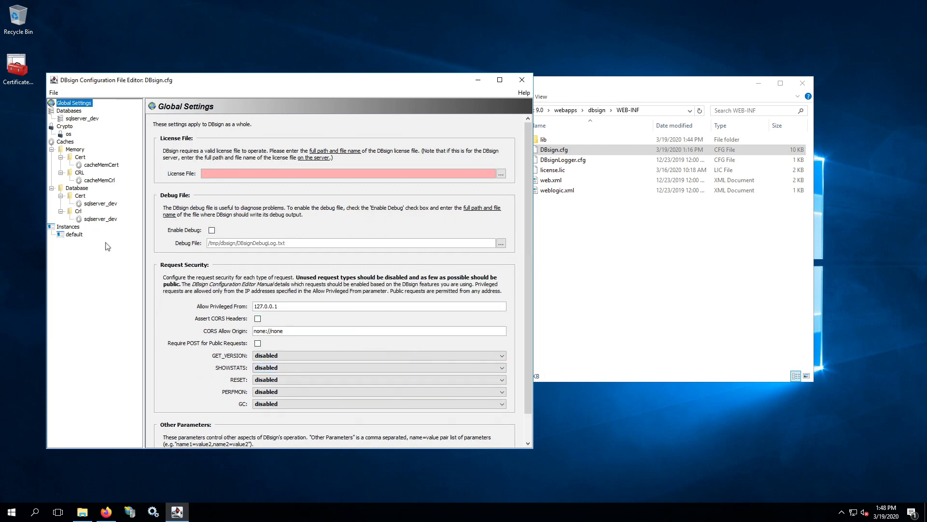
In Global Settings, set SHOWSTATS to privileged and select 127.0.0.1 in Allow Privileged From
left_click(80, 276)
left_click(88, 105)
left_click(272, 368)
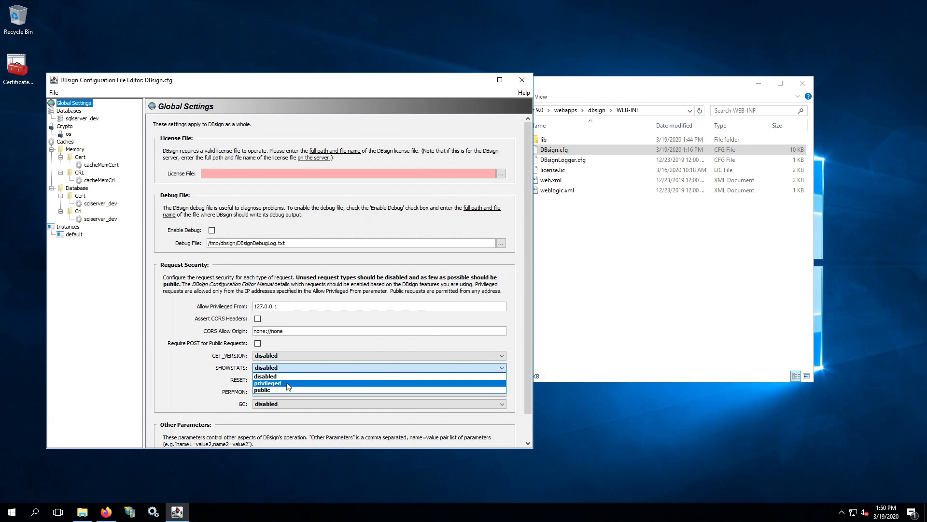
left_click(288, 383)
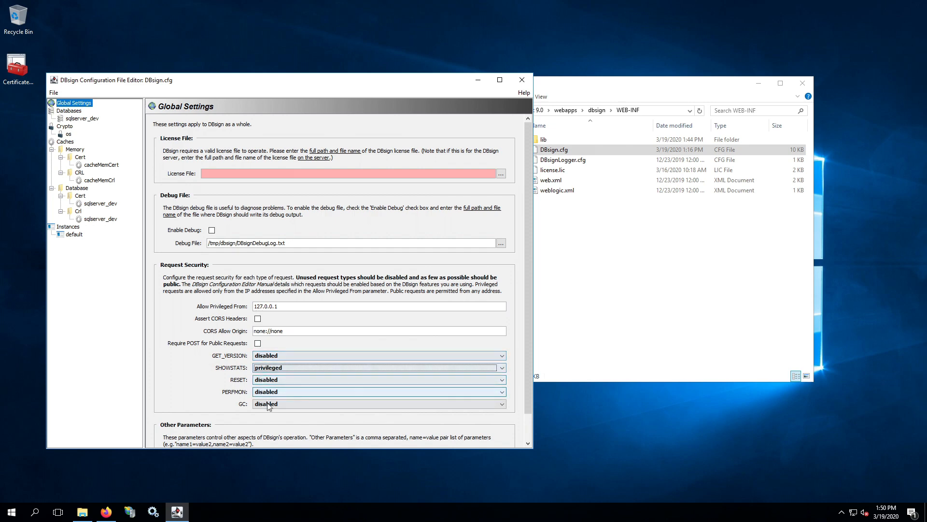
left_click(279, 306)
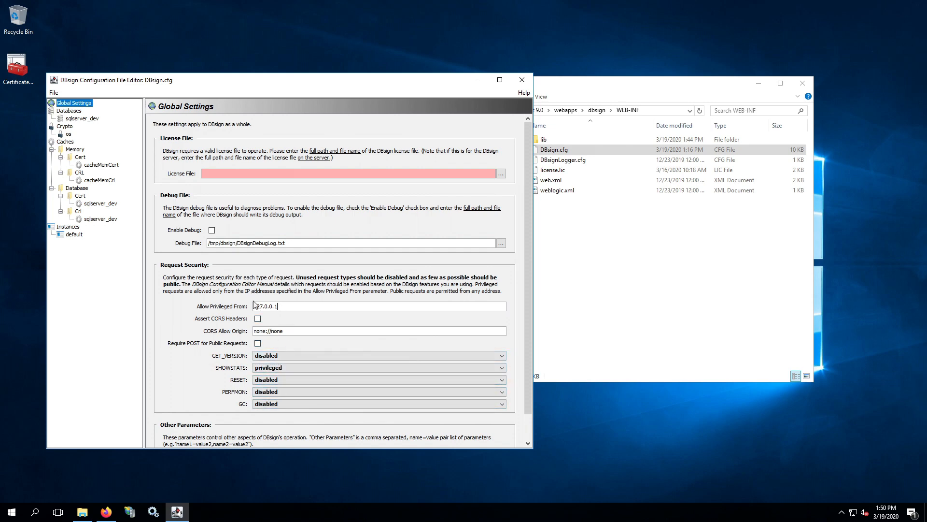
left_click_drag(255, 306, 279, 306)
left_click(302, 308)
left_click(278, 306)
double_click(277, 306)
left_click_drag(292, 308, 257, 303)
left_click(290, 303)
type(",192.168.1")
left_click_drag(278, 306, 309, 306)
left_click(318, 306)
key("shift+Left")
type("*")
left_click_drag(279, 306, 305, 306)
left_click(302, 306)
type("*")
mouse_move(279, 306)
left_mouse_down()
mouse_move(299, 306)
mouse_move(253, 306)
mouse_move(281, 306)
left_mouse_up()
left_click(327, 306)
key("BackSpace")
key("BackSpace")
double_click(294, 306)
left_click(306, 306)
For the default instance, make APP_SERVER_SIGN privileged and allow privileged requests from 127.0.0.1
left_click(76, 236)
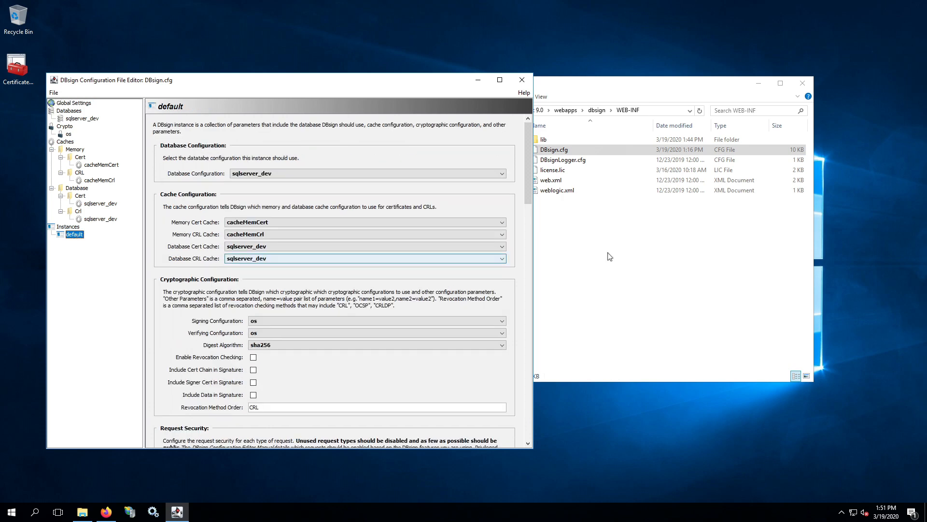
left_click_drag(529, 185, 527, 260)
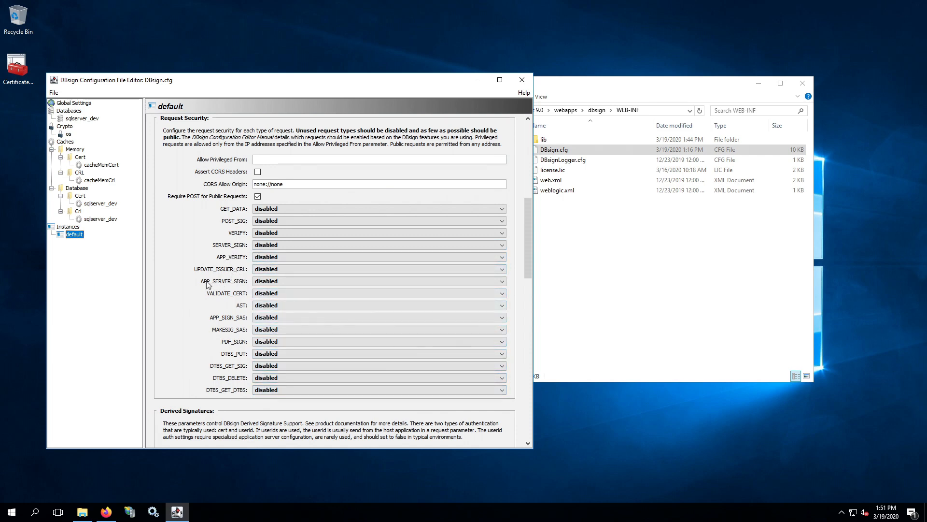
left_click(264, 282)
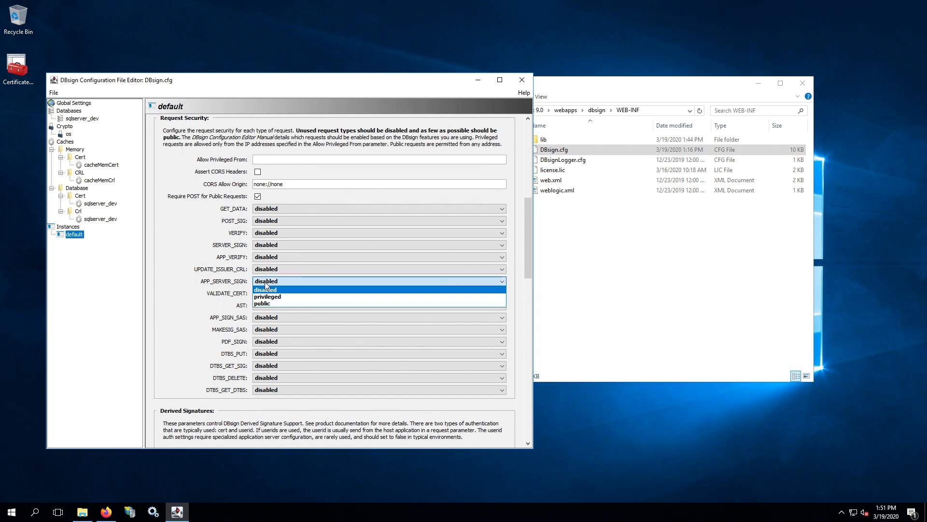
left_click(283, 297)
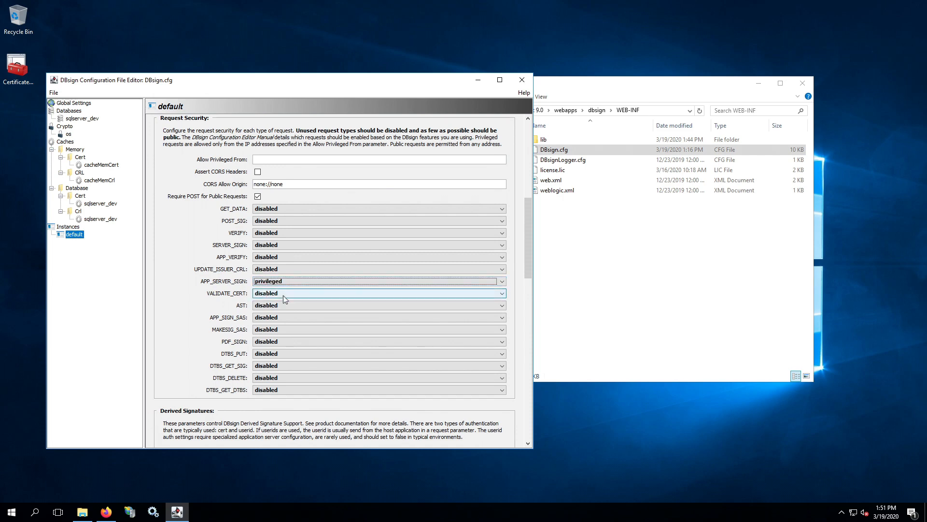
left_click(273, 159)
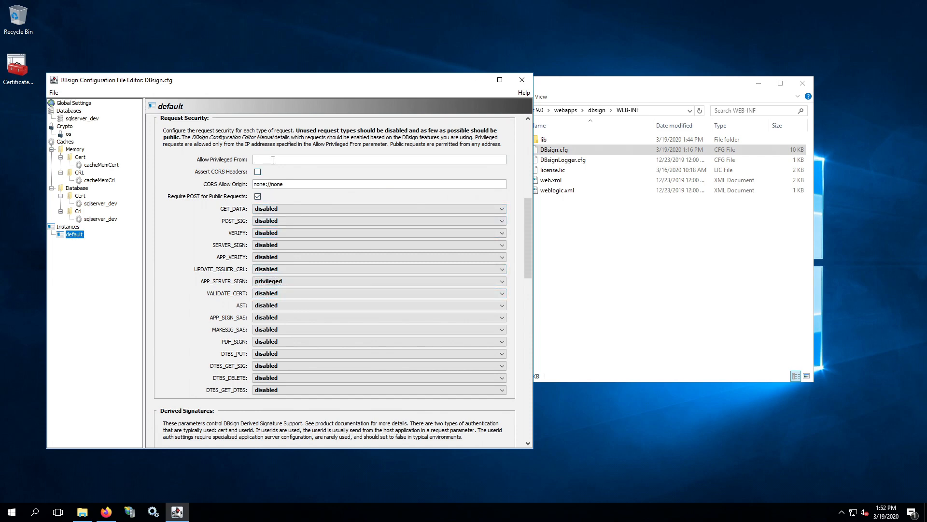
type("127.0.0.1")
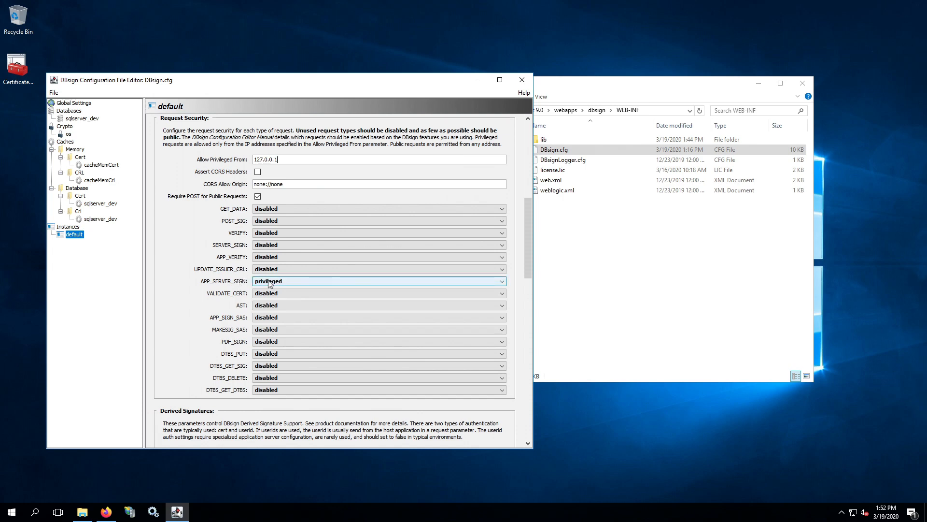
triple_click(264, 158)
left_click(284, 163)
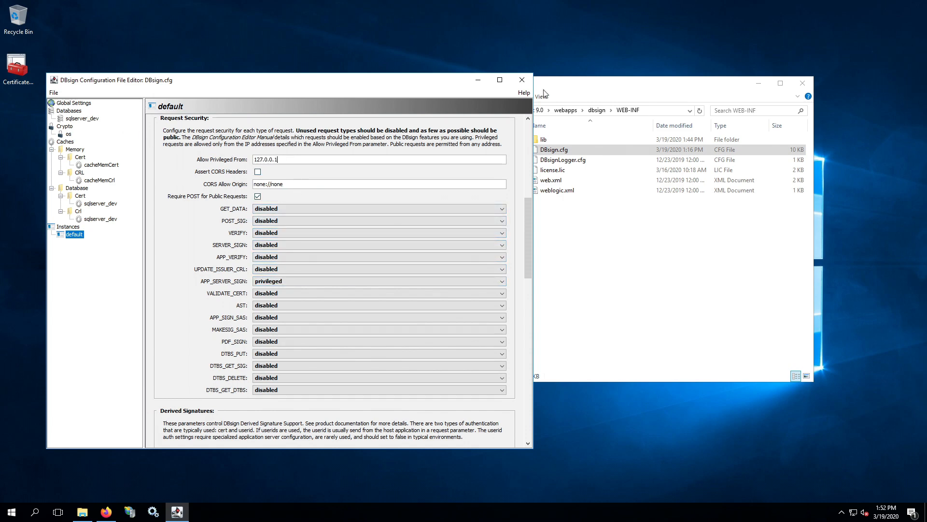
Close the Configuration Editor, saving the changes to DBsign.cfg
left_click(522, 80)
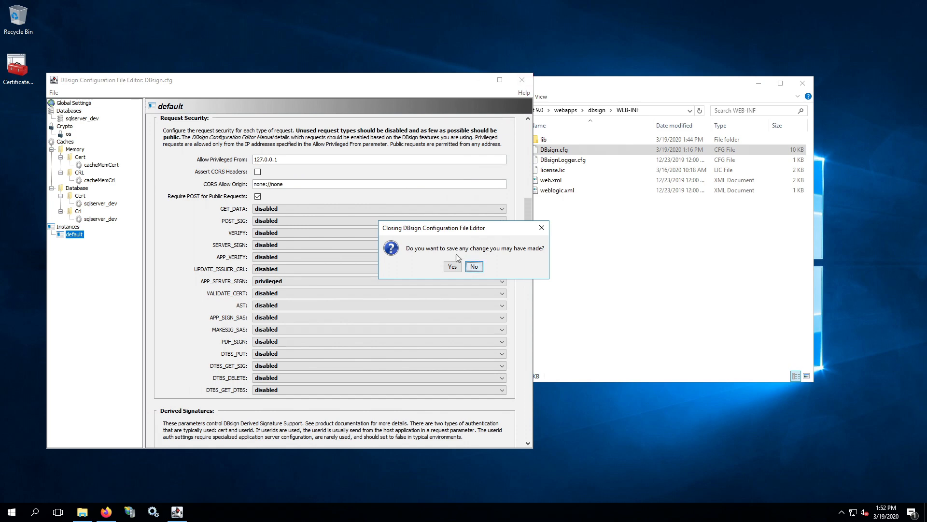
left_click(453, 267)
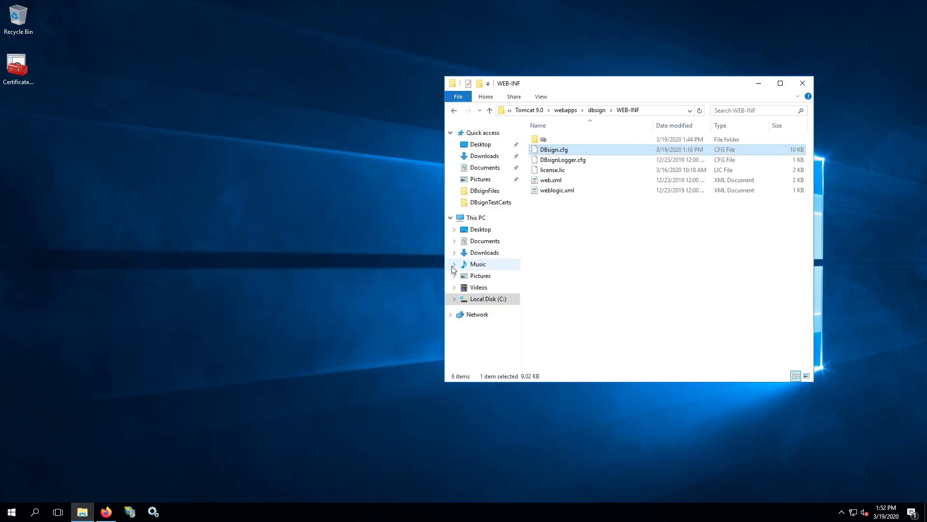
left_click(841, 512)
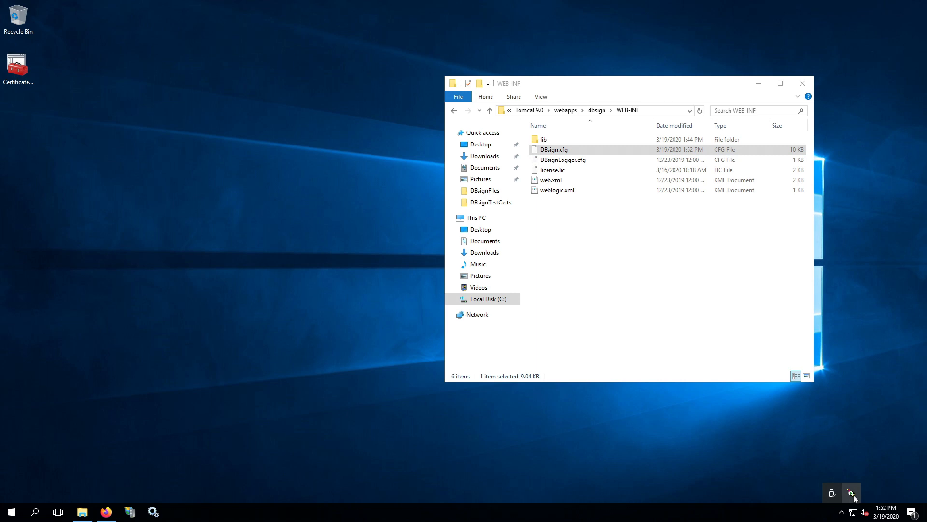
right_click(851, 493)
left_click(341, 405)
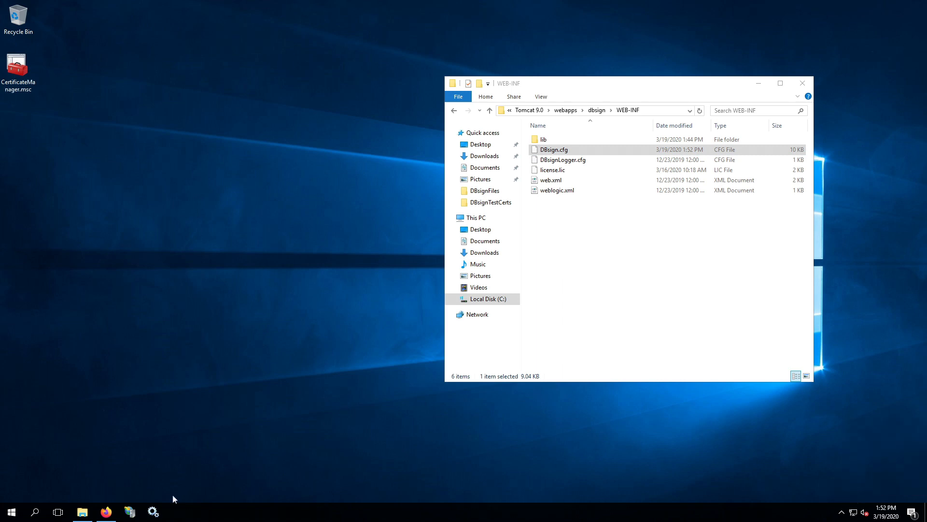
Restart the Apache Tomcat 9.0 Tomcat9 service in Services
left_click(153, 511)
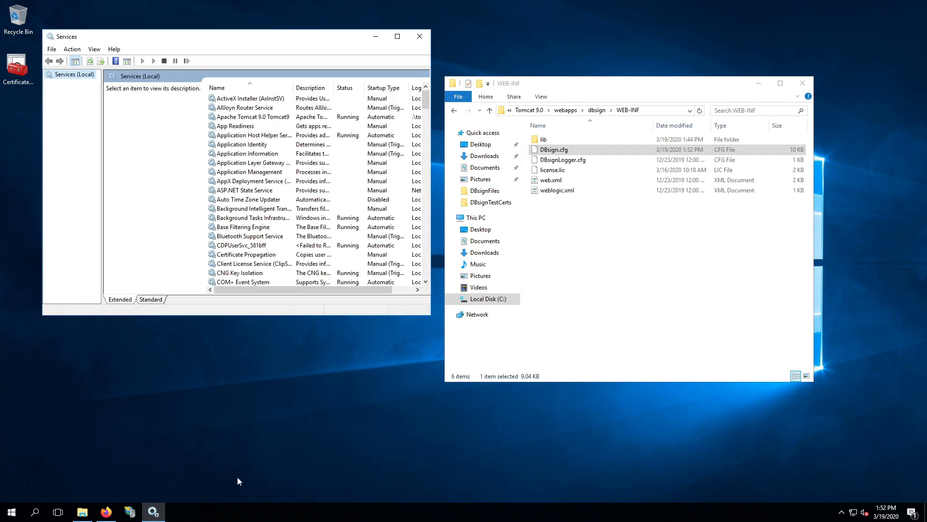
left_click(230, 118)
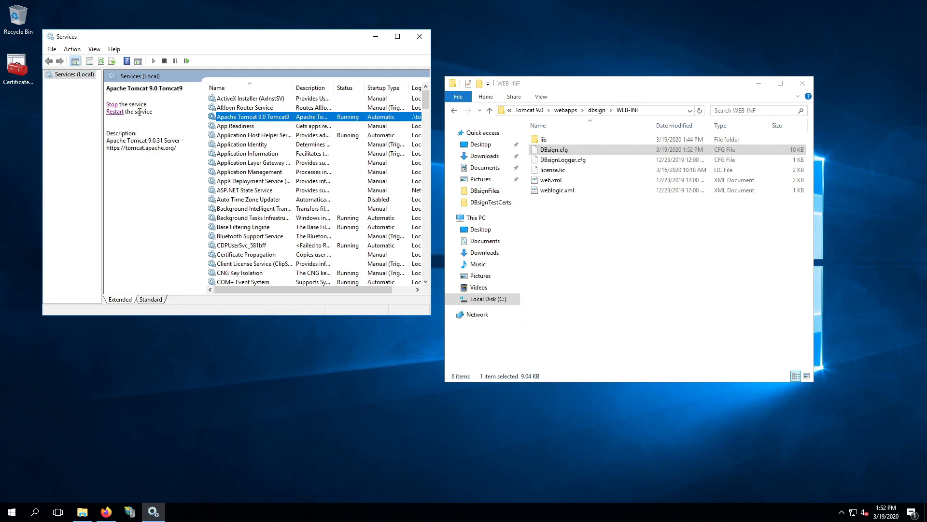
left_click(119, 112)
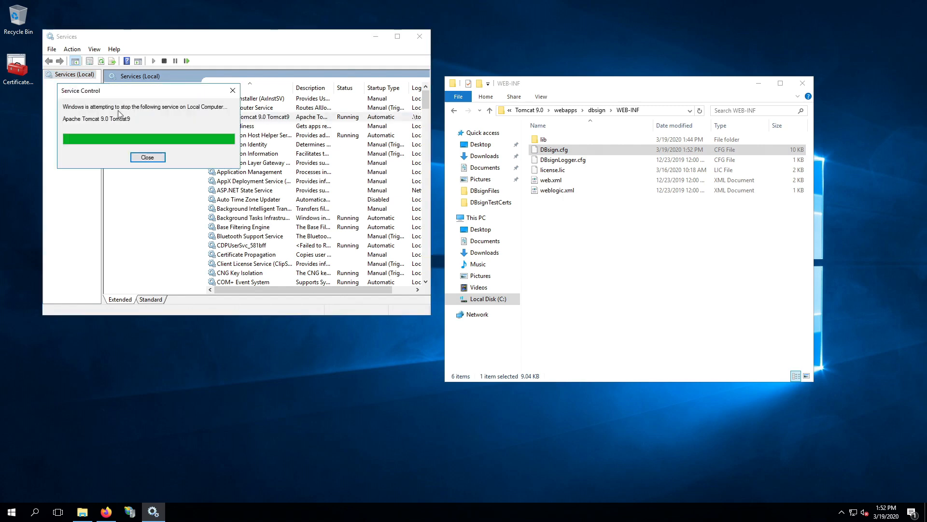
Switch to Firefox and reload the localhost:8080/dbsign/server page
left_click(107, 512)
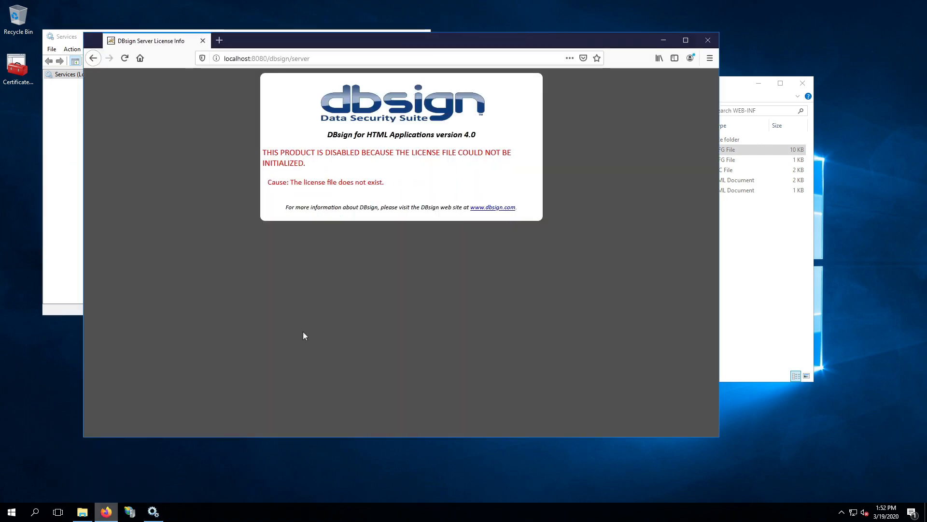
left_click(338, 59)
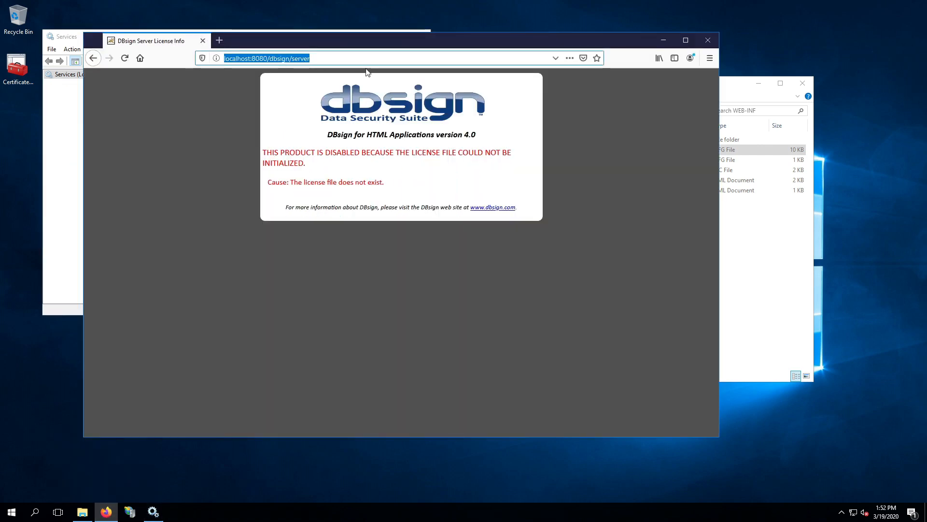
left_click(282, 62)
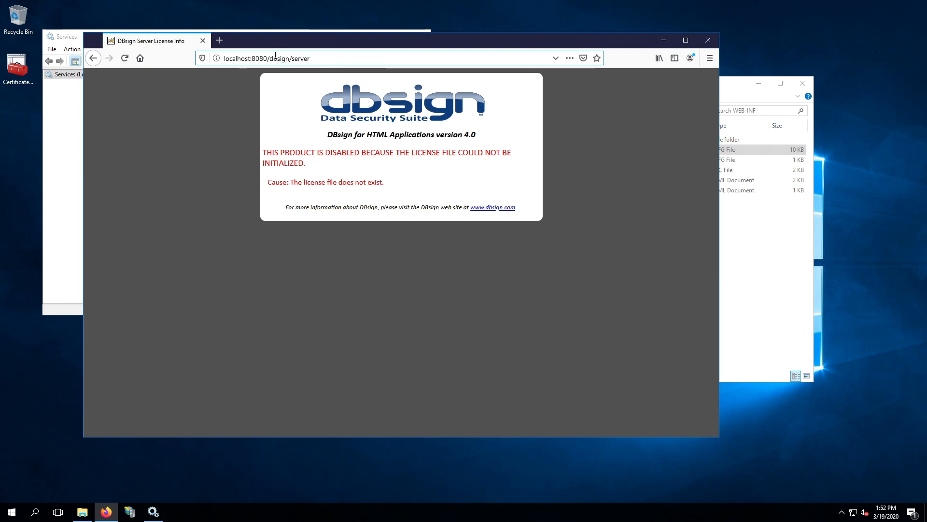
left_click(124, 59)
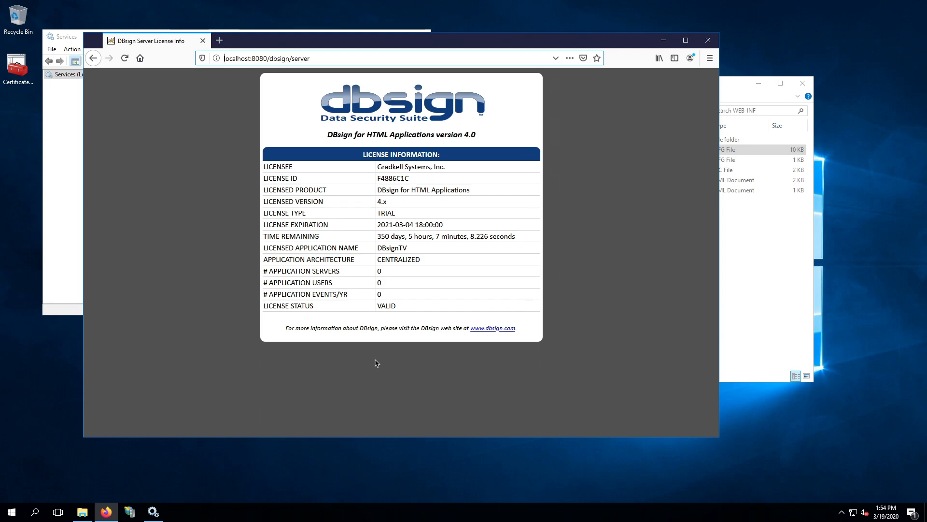
Append ?CONTENT_TYPE=APP_SERVER_SIGN to the localhost DBsign server address
left_click(336, 57)
type("?")
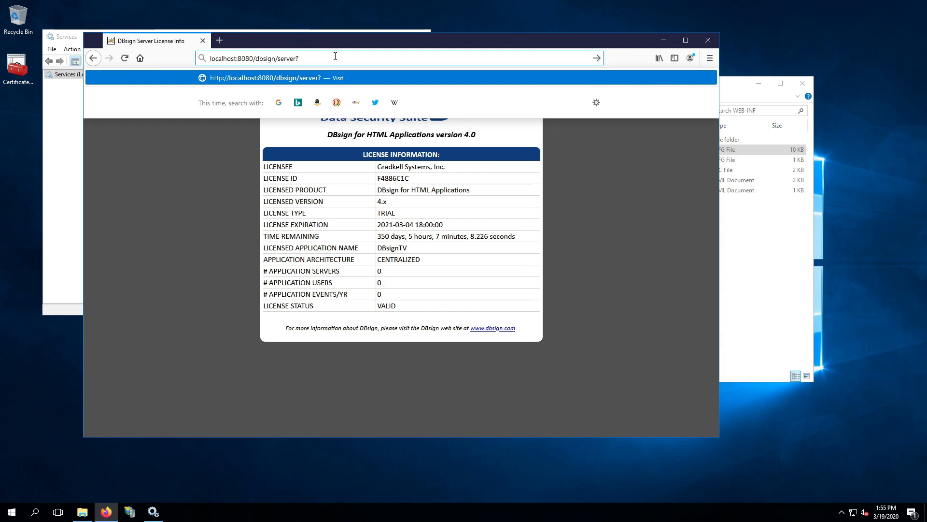
Submit the URL CONTENT_TYPE=APP_SERVER_SIGN&DBS_DTBS=hello to sign the text hello
type("CONTENT_TYPE=APP_SERVER_SIGN&DBS_DTBS")
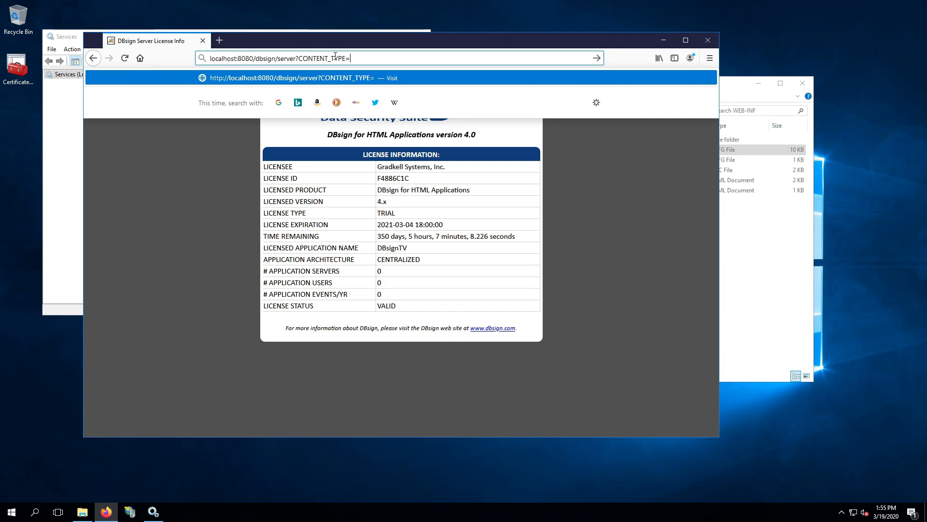
Append ?CONTENT_TYPE=APP_SERVER_SIGN to the localhost DBsign server address
Submit the URL CONTENT_TYPE=APP_SERVER_SIGN&DBS_DTBS=hello to sign the text hello
type("=APP_SERVER_SIGN")
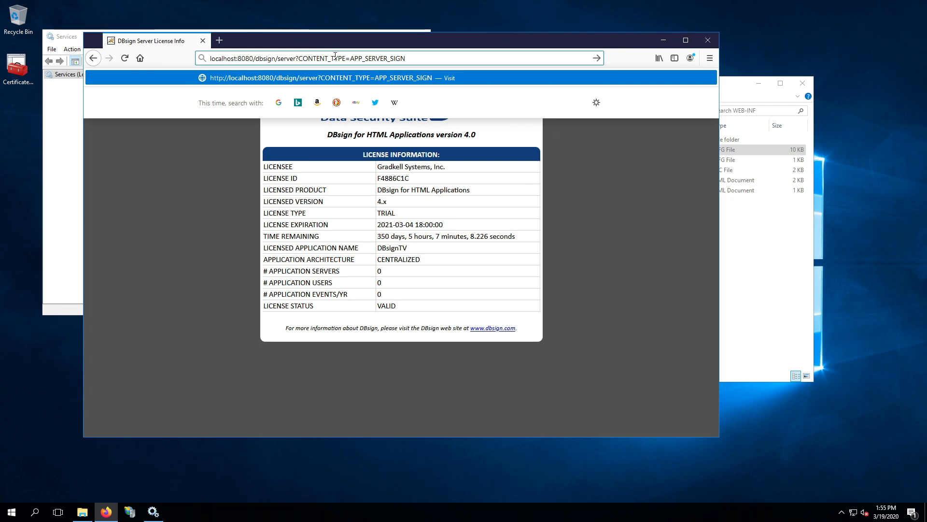
type("&DBS_DTBS")
key("shift+Right")
key("shift+Right")
key("shift+Right")
key("shift+Right")
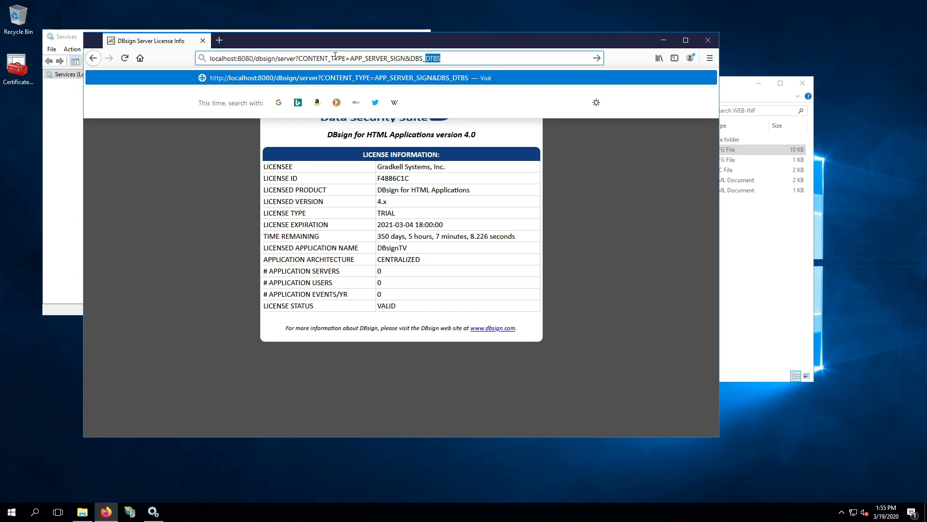
key("Right")
type("=hello")
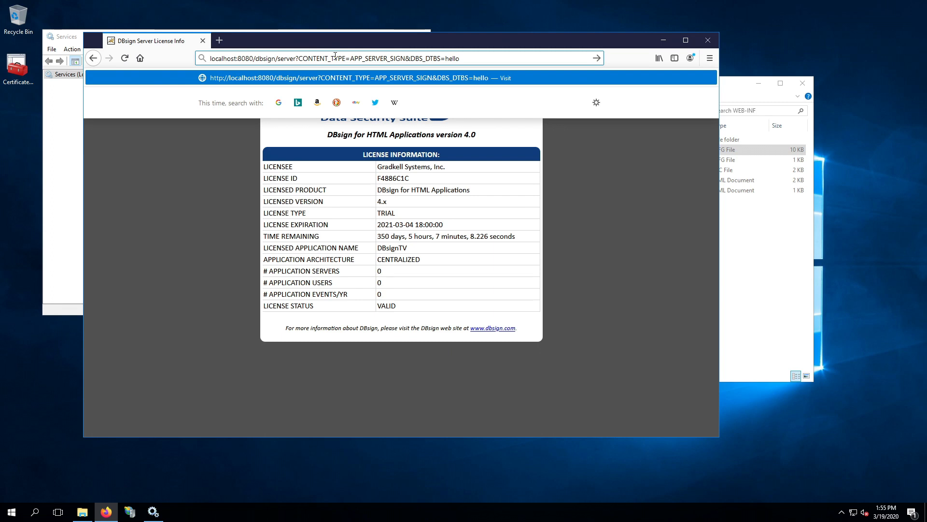
type("&DBS_DTBS_")
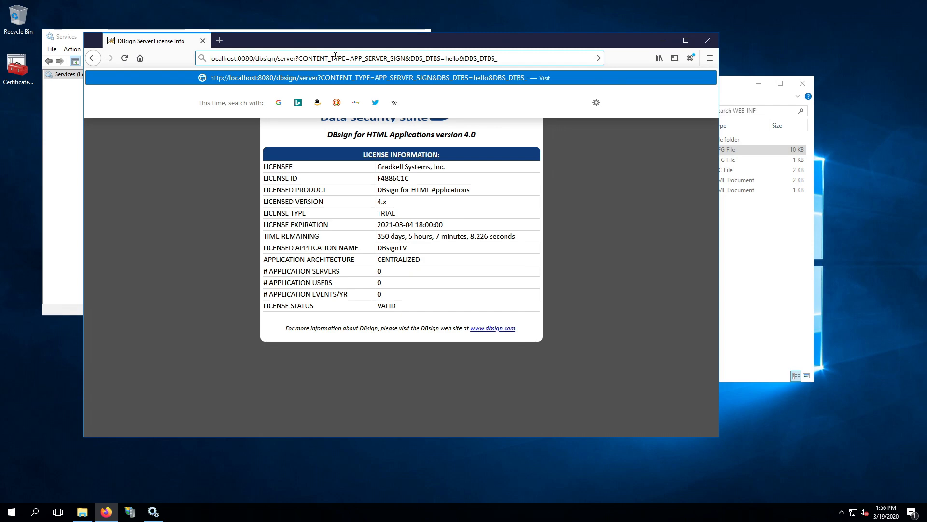
type("FMT=TEXT")
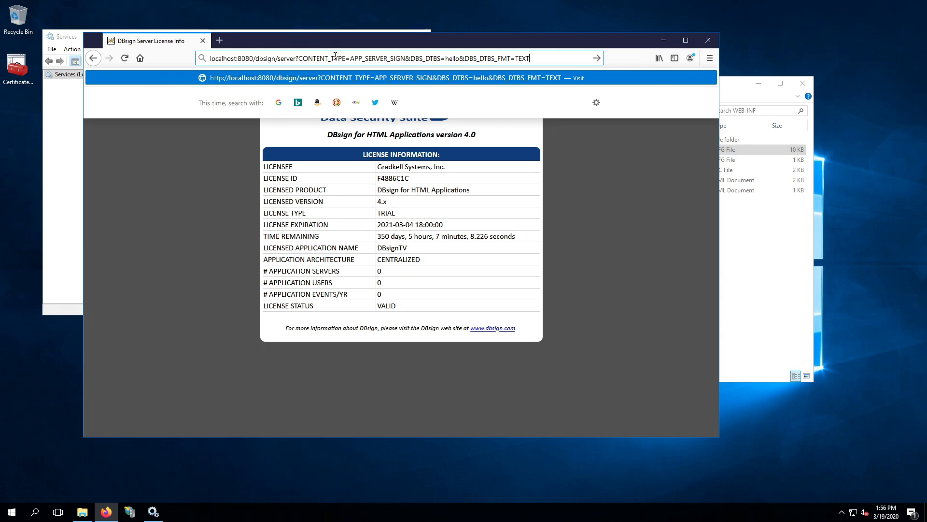
key("BackSpace")
key("BackSpace")
key("BackSpace")
key("BackSpace")
key("BackSpace")
key("BackSpace")
key("BackSpace")
key("BackSpace")
key("BackSpace")
key("BackSpace")
key("BackSpace")
key("BackSpace")
key("BackSpace")
key("BackSpace")
key("BackSpace")
key("BackSpace")
key("BackSpace")
key("BackSpace")
key("BackSpace")
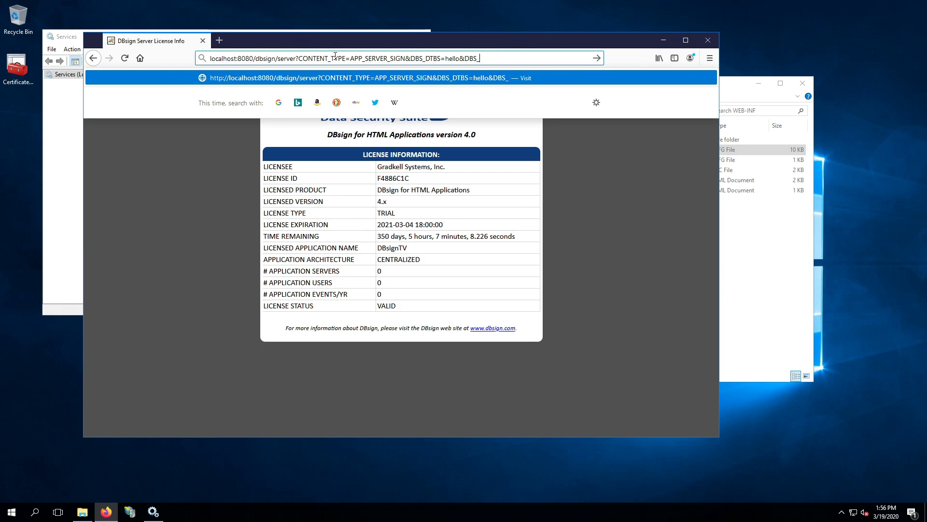
type("o")
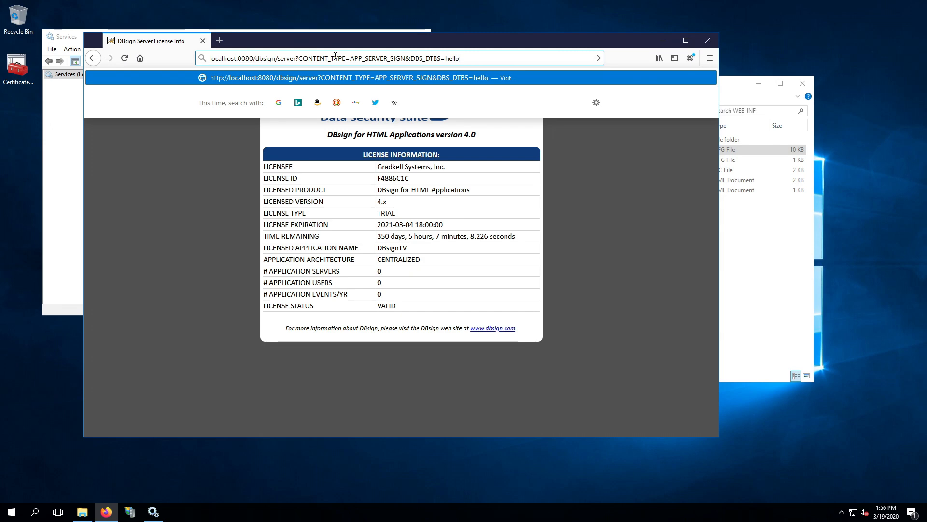
key("Return")
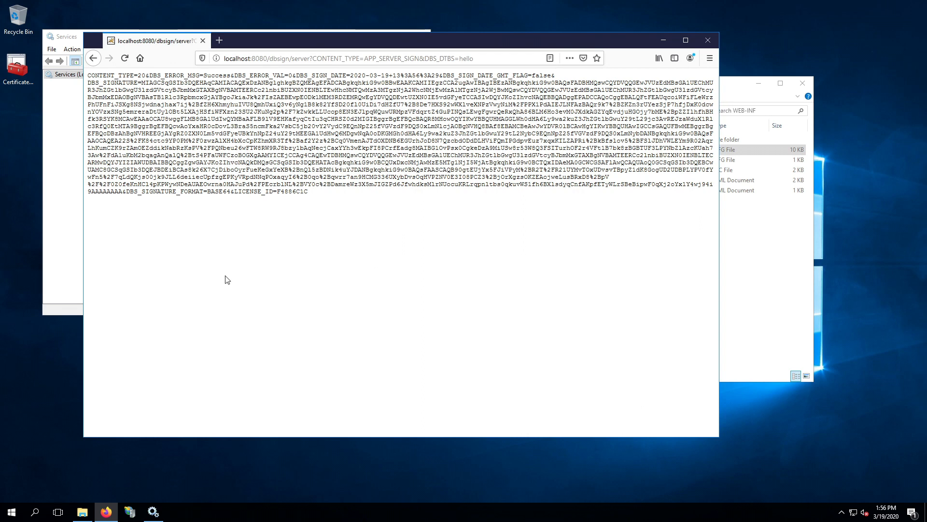
Re-send the hello signing request three times to get fresh signatures
left_click(126, 62)
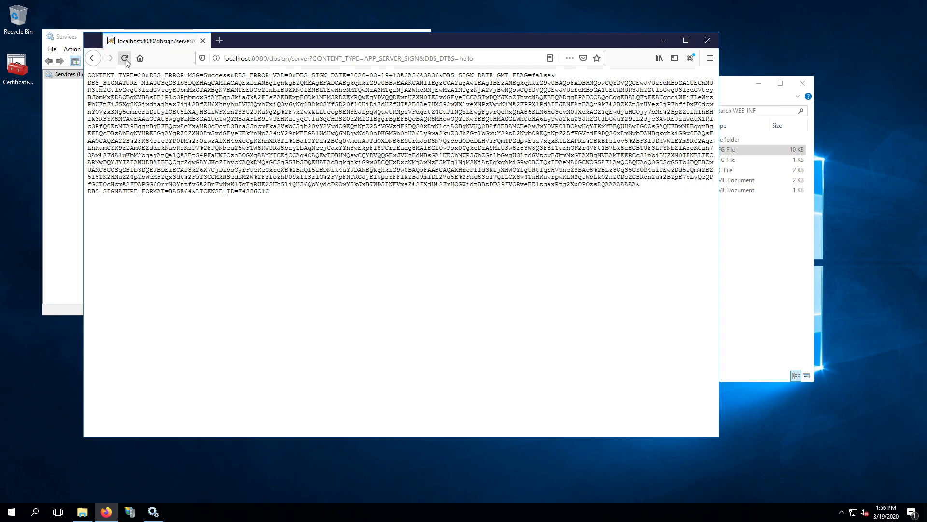
left_click(126, 62)
left_click(126, 62)
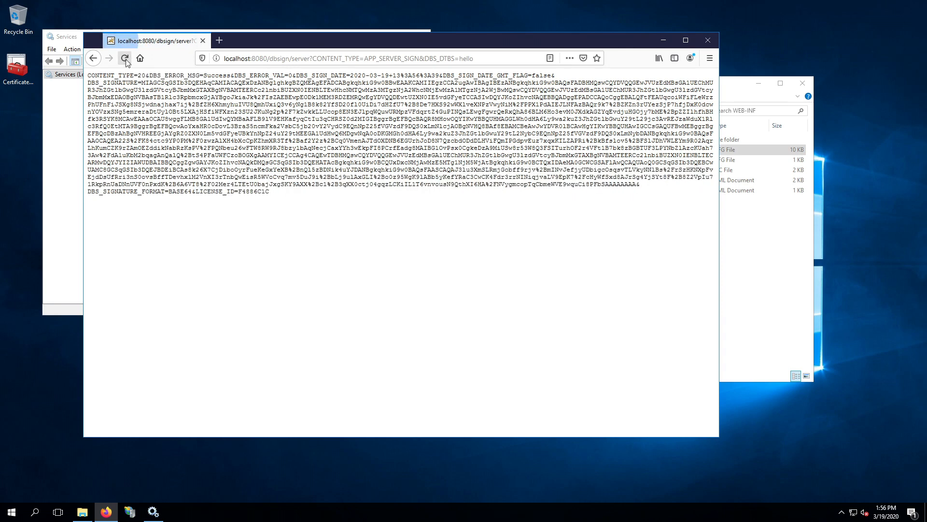
left_click(458, 53)
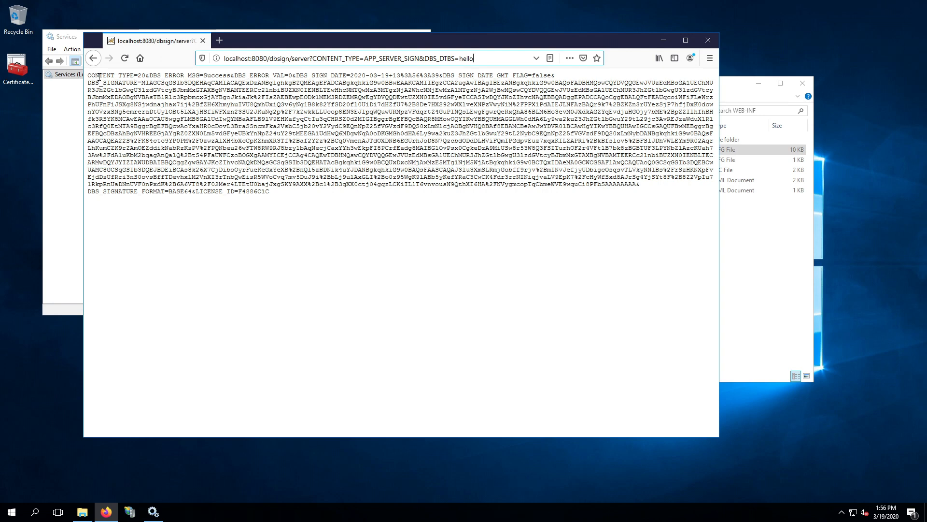
Highlight the DBS_ERROR_MSG=Success result and the start of the DBS_SIGNATURE value
left_click_drag(88, 76, 322, 213)
left_click(323, 213)
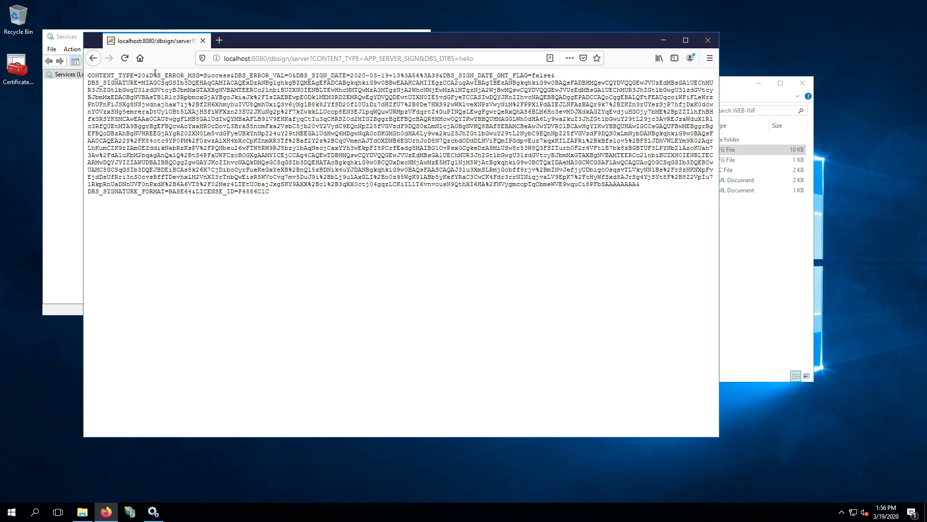
left_click_drag(151, 74, 293, 77)
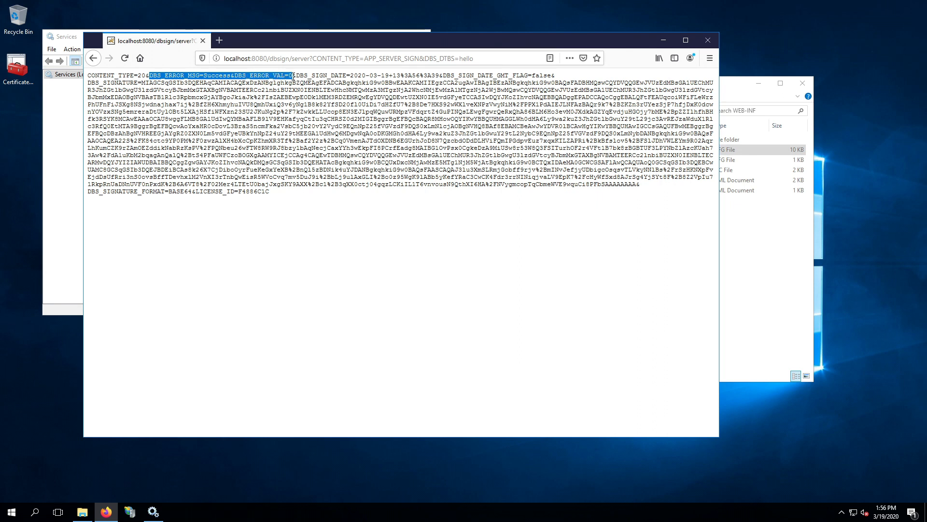
double_click(291, 75)
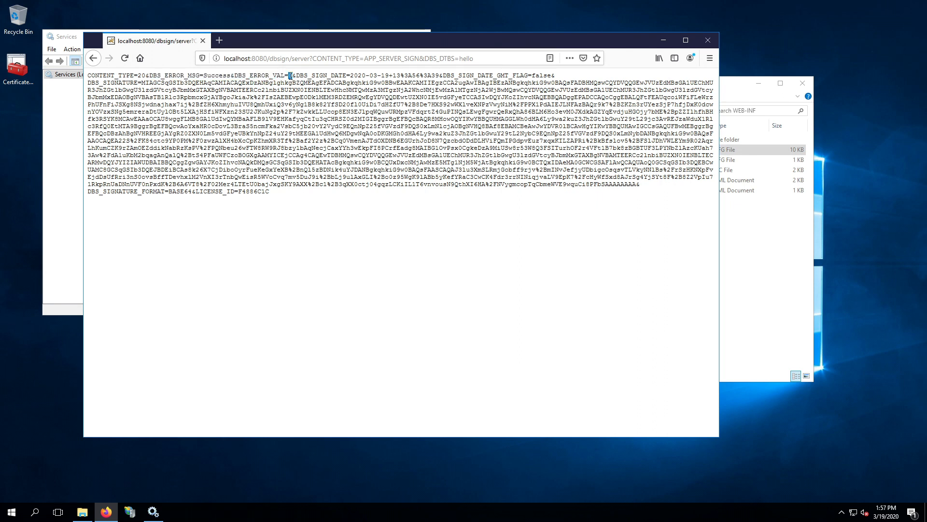
left_click_drag(204, 75, 232, 77)
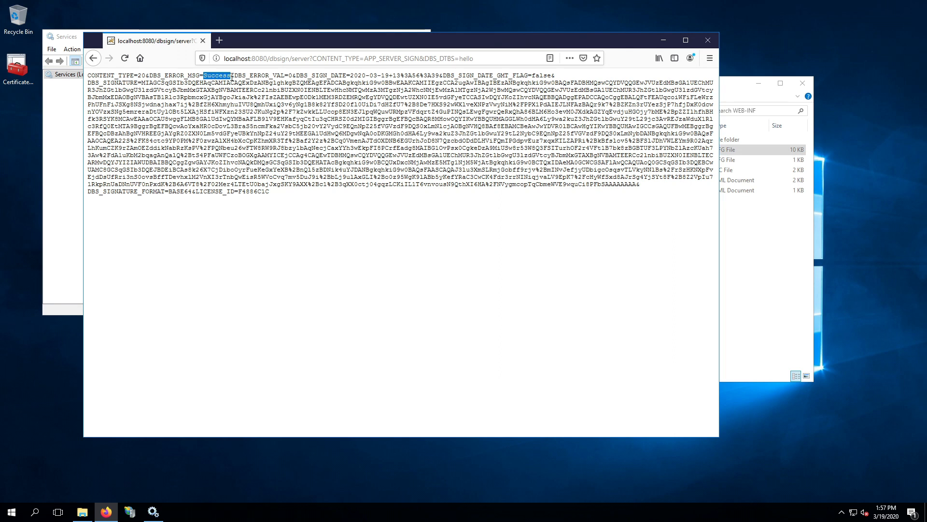
left_click(231, 148)
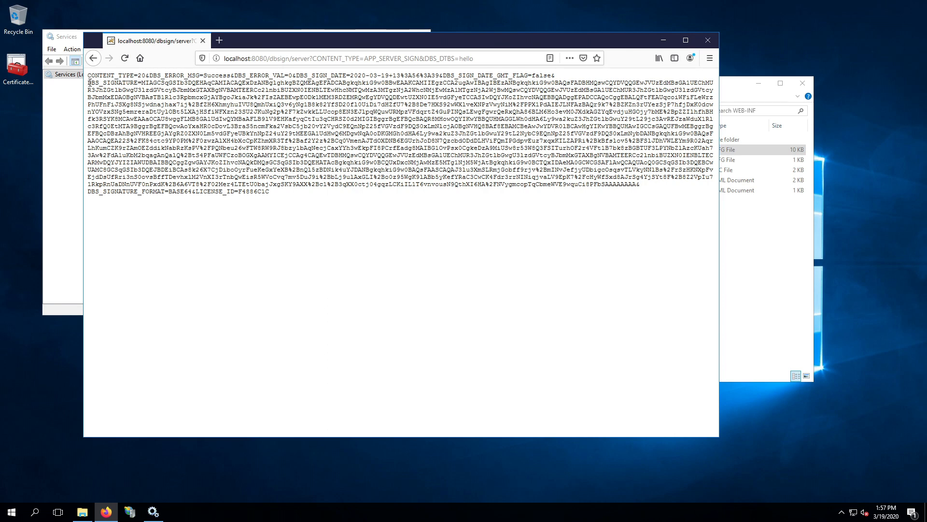
mouse_move(89, 82)
left_mouse_down()
mouse_move(145, 89)
mouse_move(194, 145)
mouse_move(225, 159)
mouse_move(299, 129)
left_mouse_up()
left_click(326, 123)
Re-send the signing request several more times, then select the URL's query string
left_click(485, 59)
left_click(479, 75)
left_click(124, 58)
left_click(124, 58)
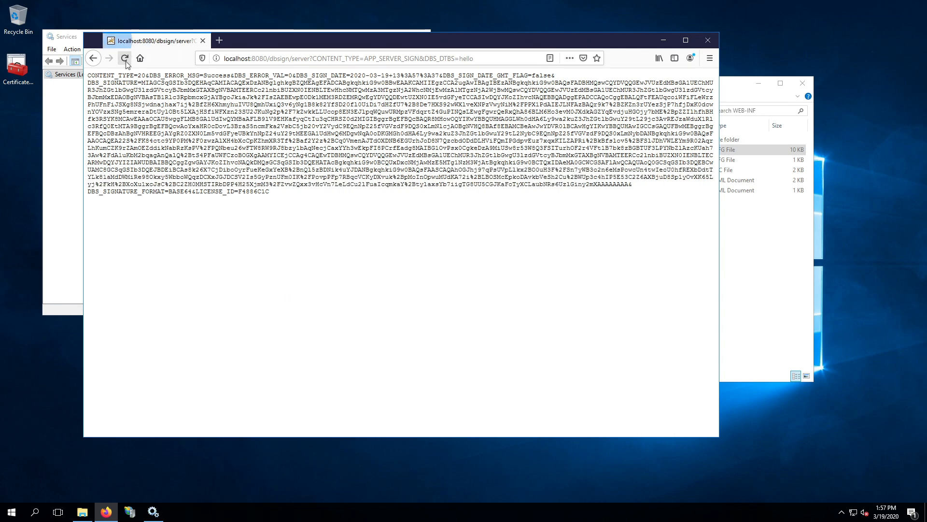
left_click_drag(209, 186, 390, 185)
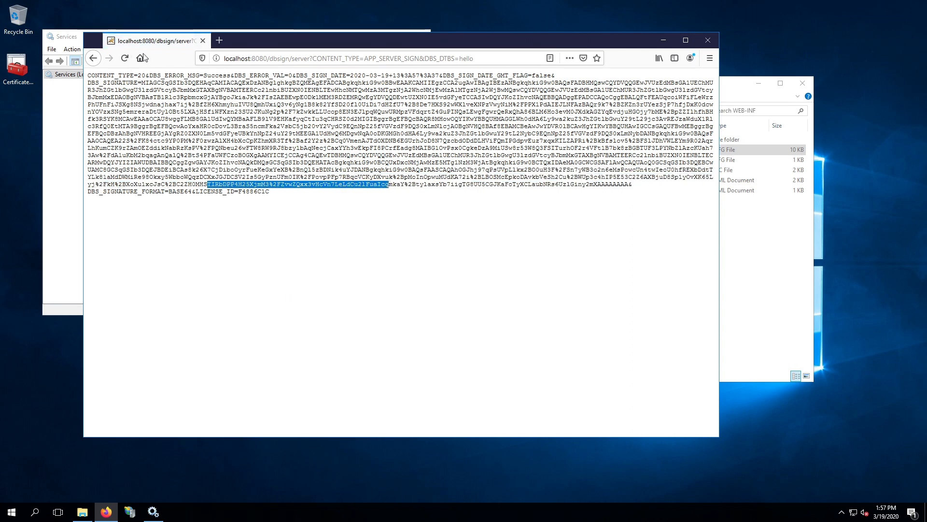
left_click(125, 59)
left_click(125, 60)
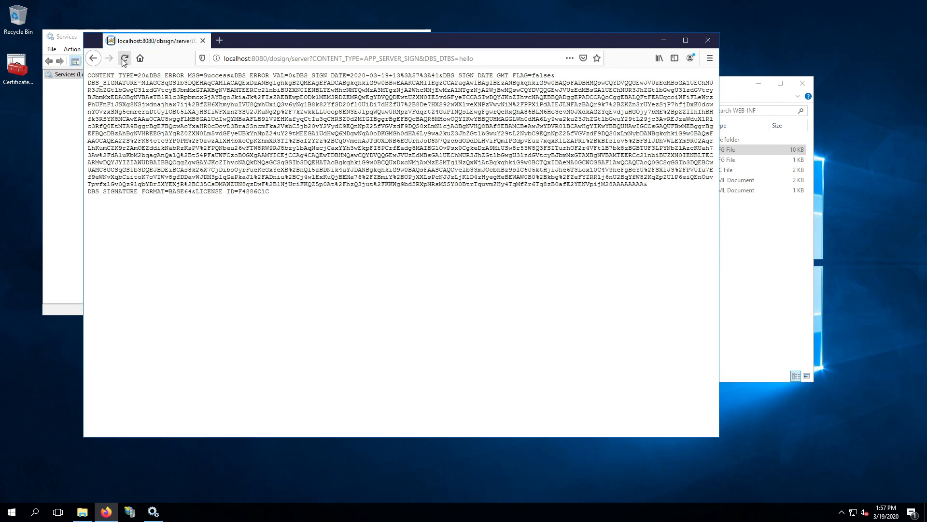
left_click(124, 60)
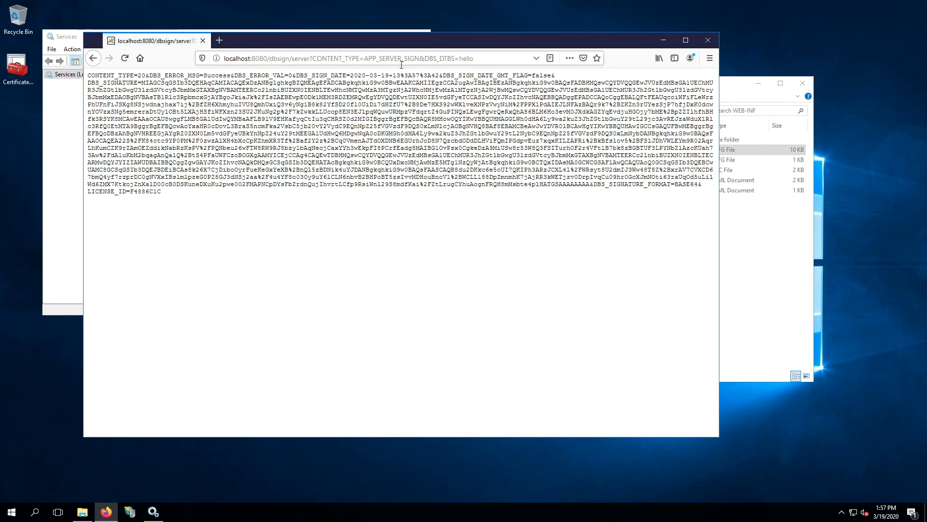
left_click_drag(317, 62, 496, 62)
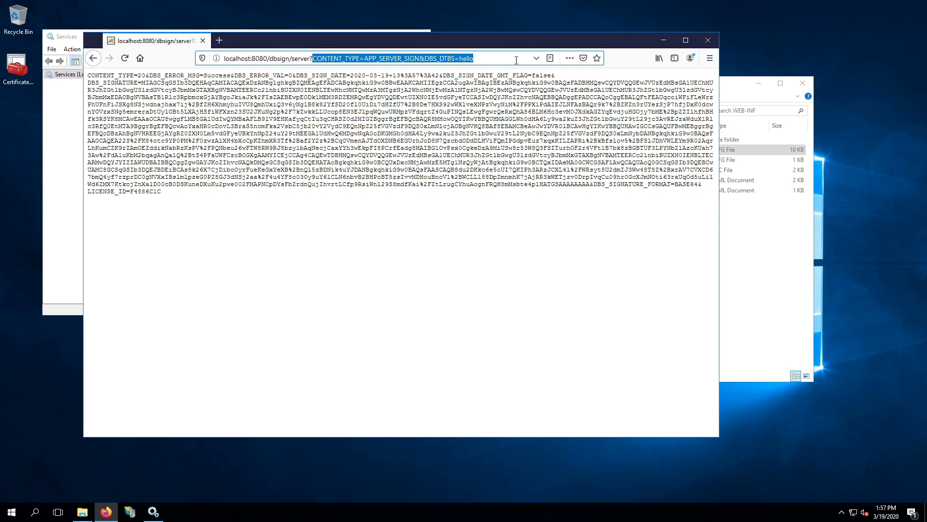
type("showst")
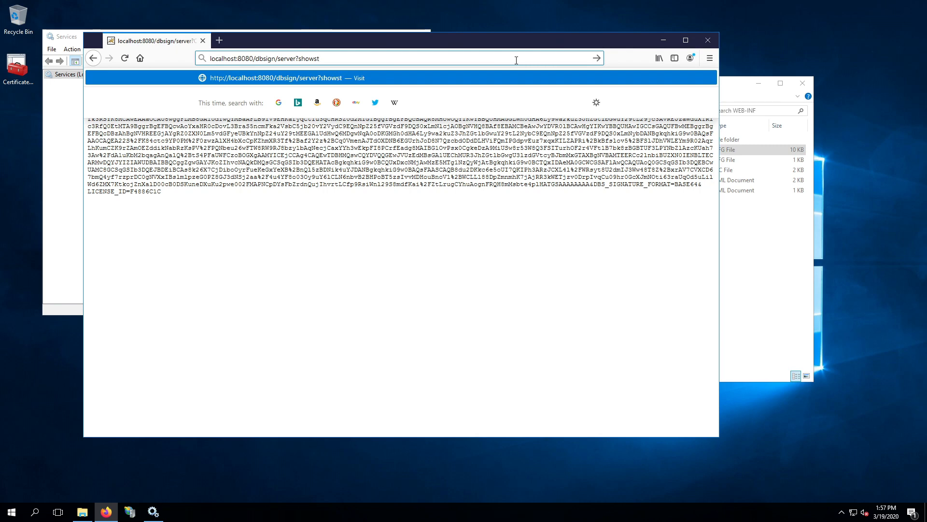
type("ats")
key("Return")
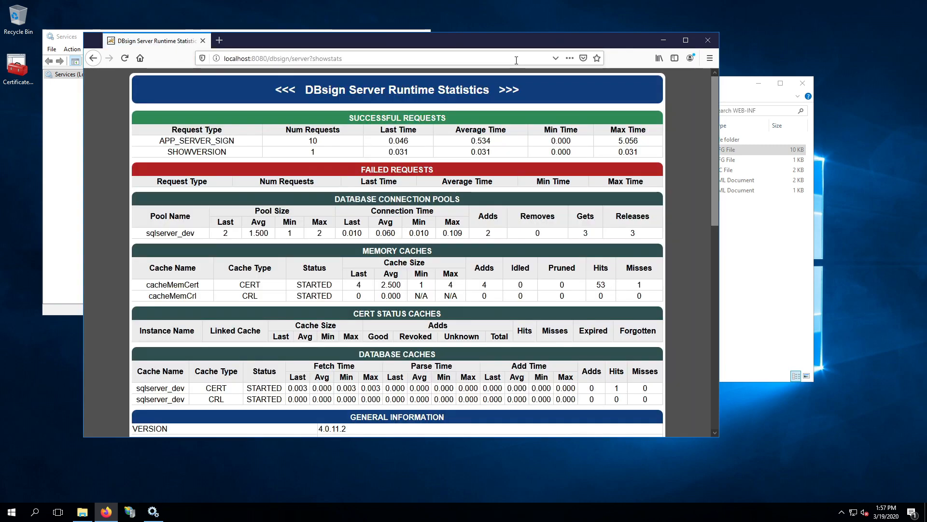
scroll(267, 180, "down", 3)
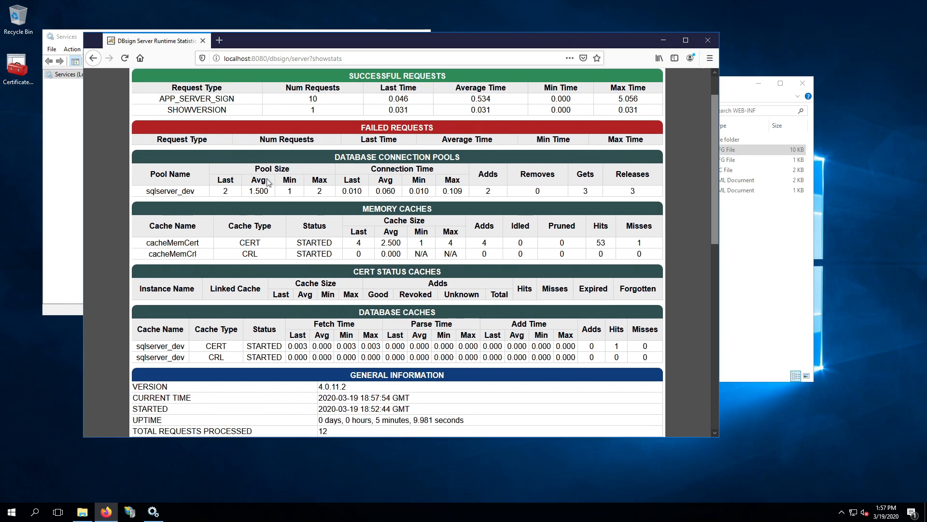
scroll(267, 179, "up", 3)
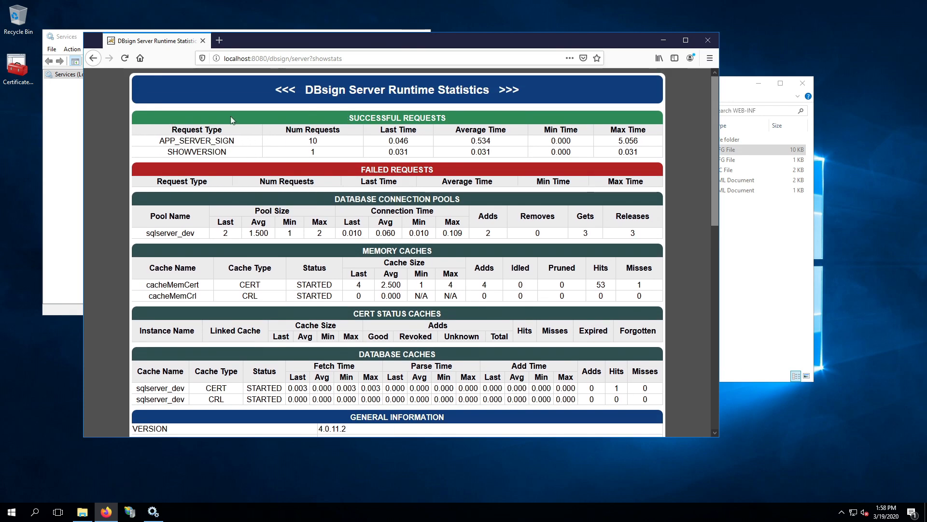
left_click_drag(170, 119, 636, 153)
left_click(636, 154)
left_click_drag(159, 144, 245, 149)
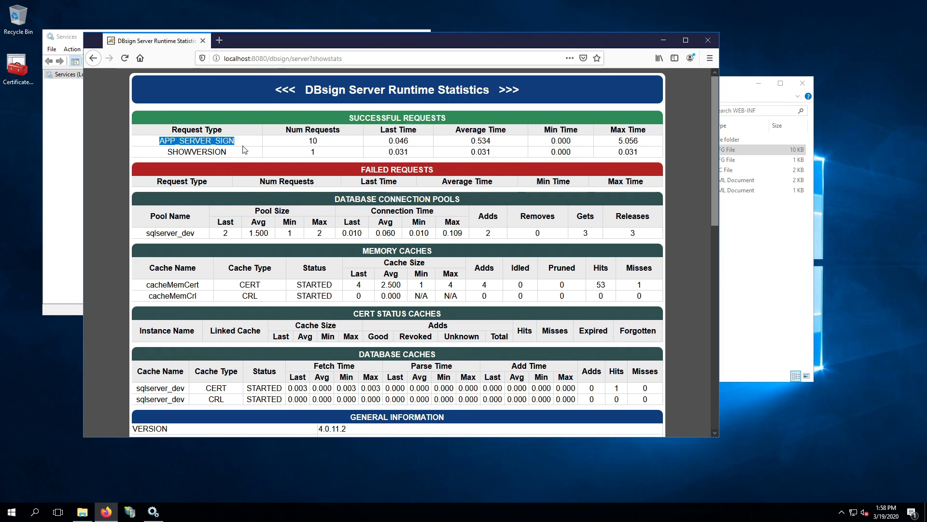
double_click(312, 141)
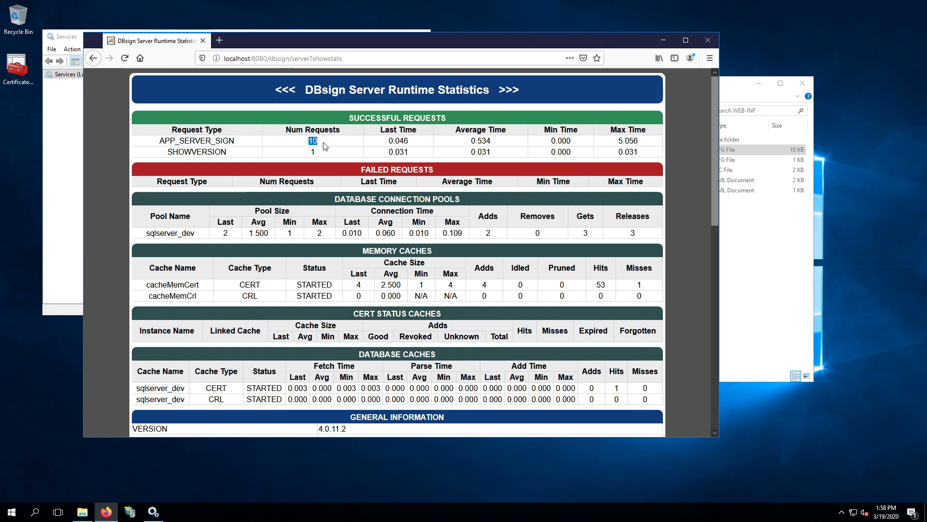
double_click(221, 142)
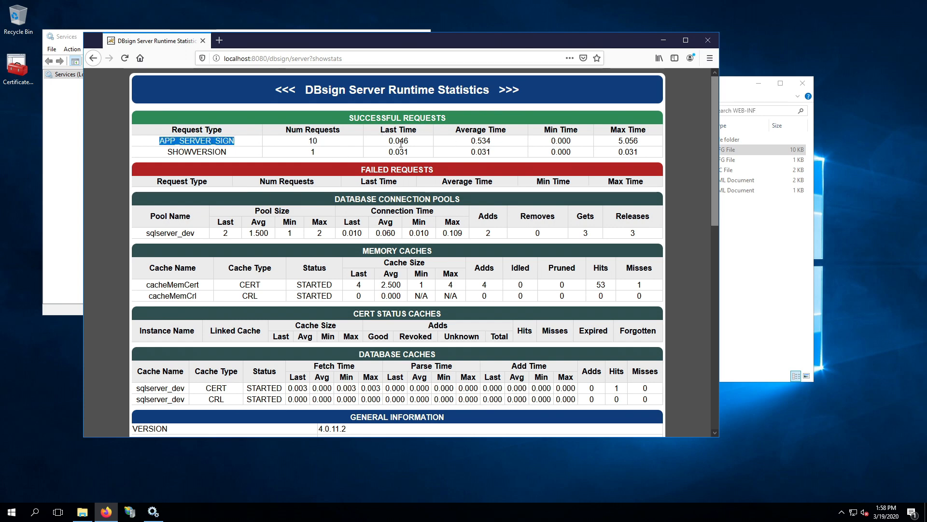
left_click_drag(389, 141, 413, 143)
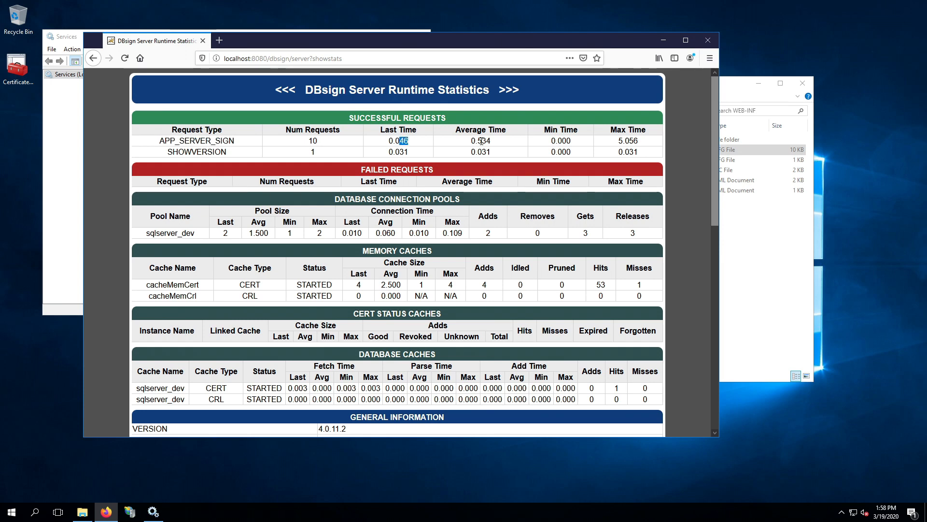
left_click_drag(476, 140, 507, 147)
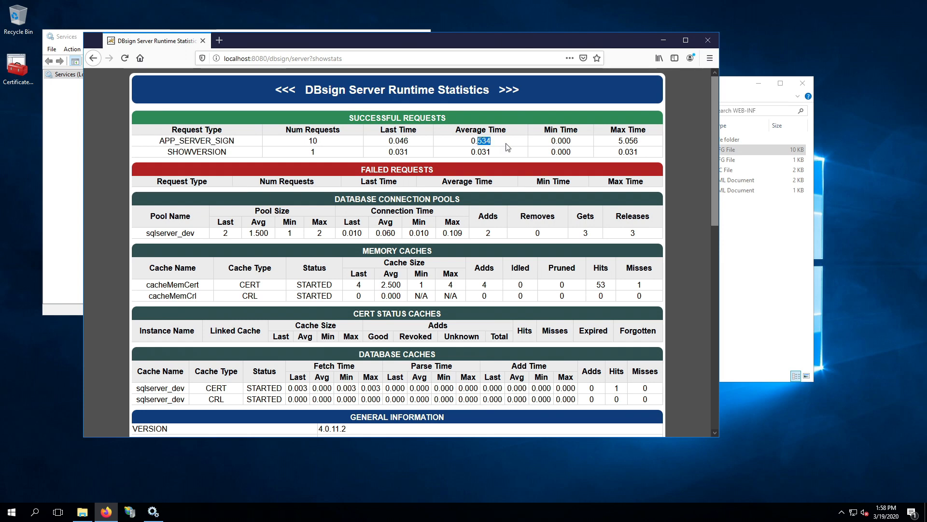
left_click(478, 144)
left_click_drag(487, 141, 497, 140)
left_click(497, 141)
left_click_drag(395, 140, 413, 142)
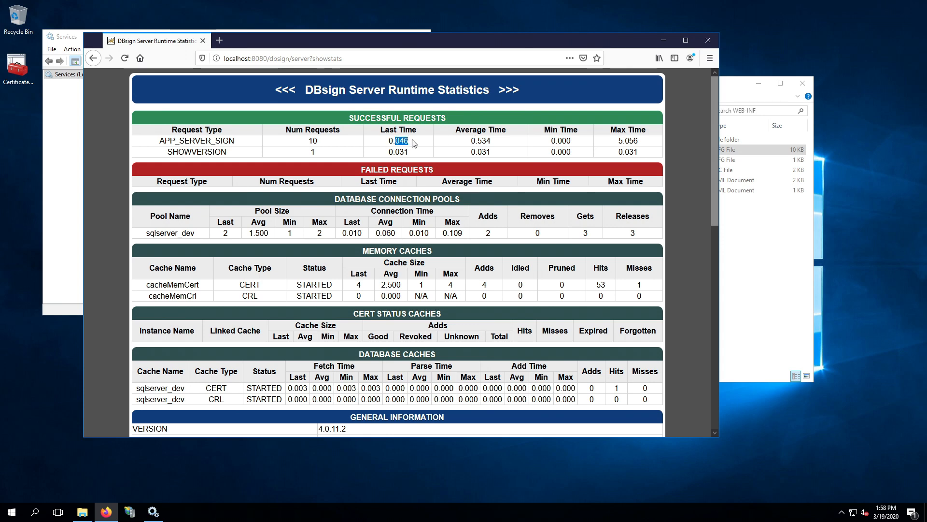
double_click(495, 144)
left_click(497, 144)
left_click_drag(493, 145, 476, 141)
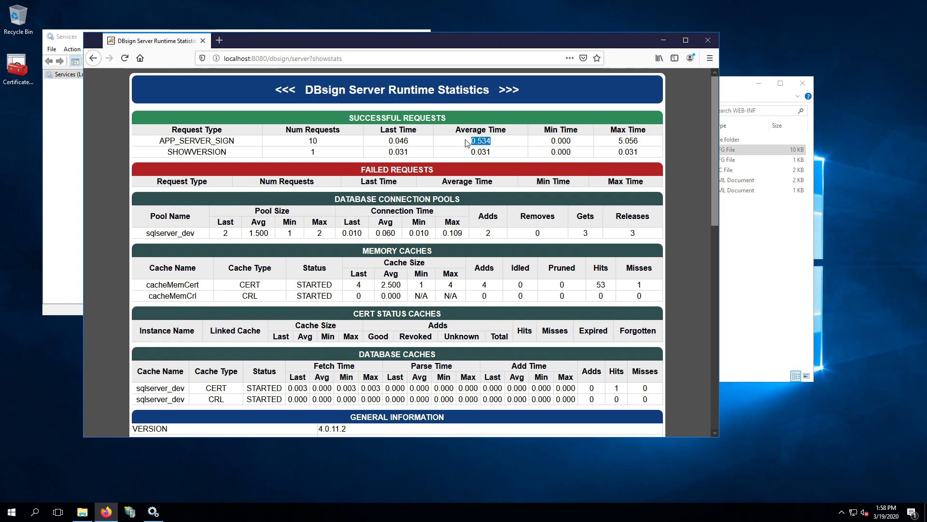
left_click(468, 144)
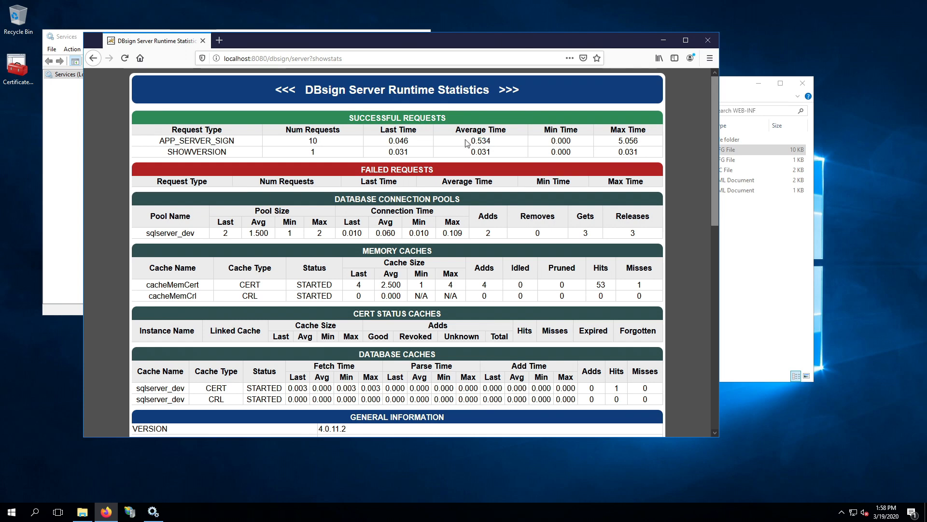
double_click(321, 143)
left_click(323, 144)
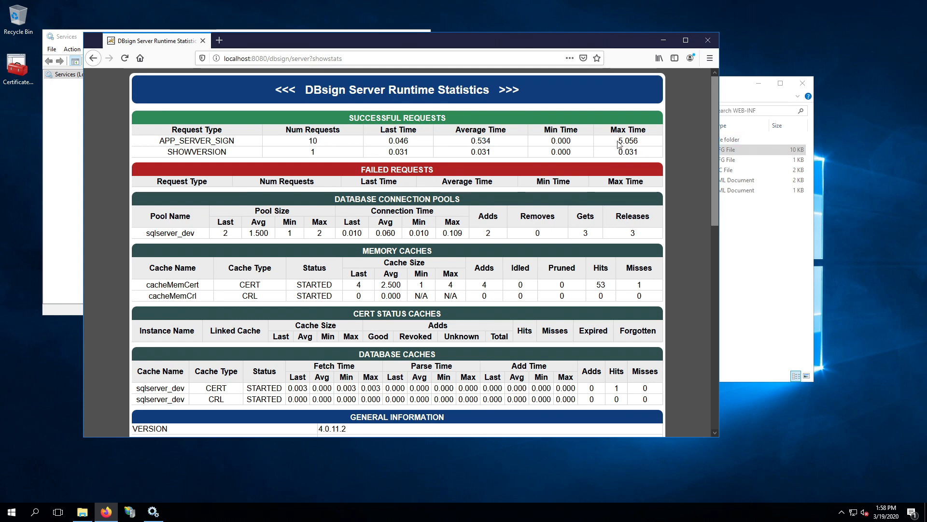
left_click_drag(617, 142, 649, 148)
left_click(651, 148)
left_click_drag(171, 182, 376, 192)
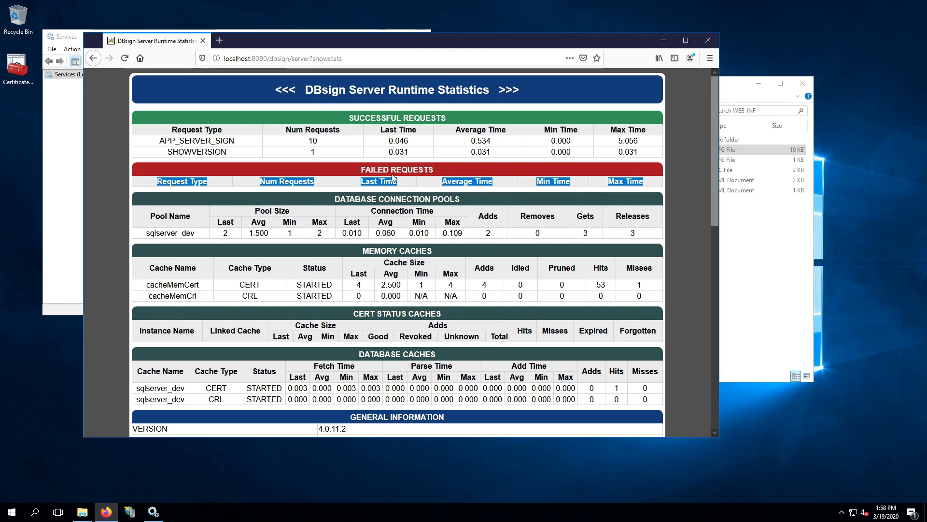
scroll(267, 248, "down", 1)
scroll(334, 200, "down", 1)
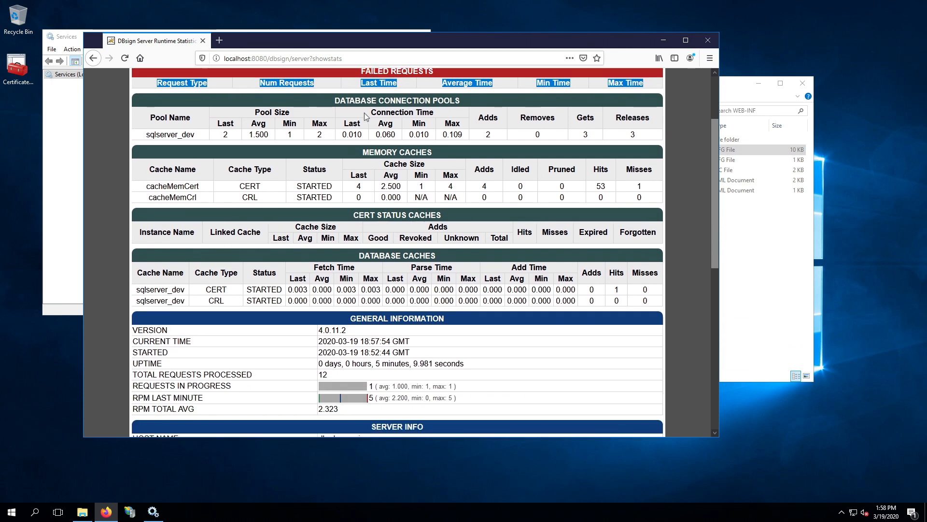
left_click_drag(333, 102, 657, 138)
left_click(647, 137)
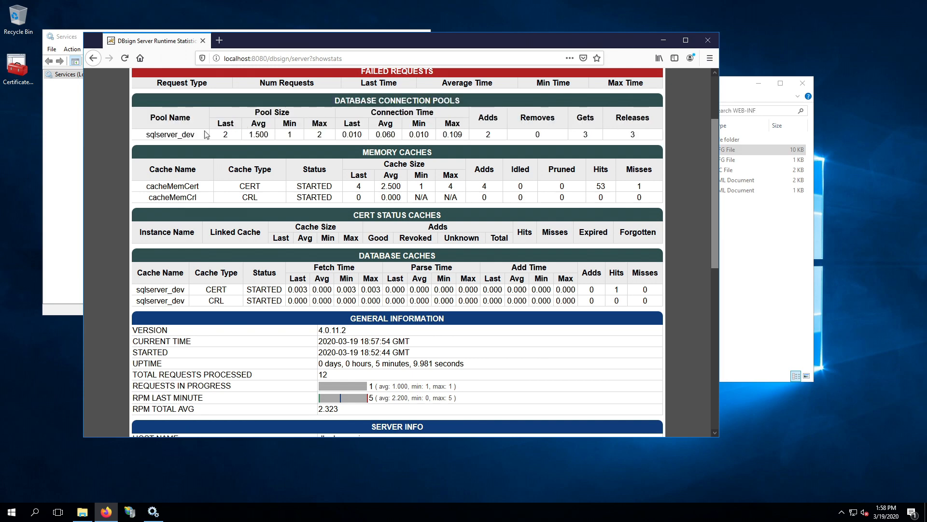
left_click_drag(301, 137, 594, 133)
left_click(594, 133)
left_click_drag(161, 188, 421, 194)
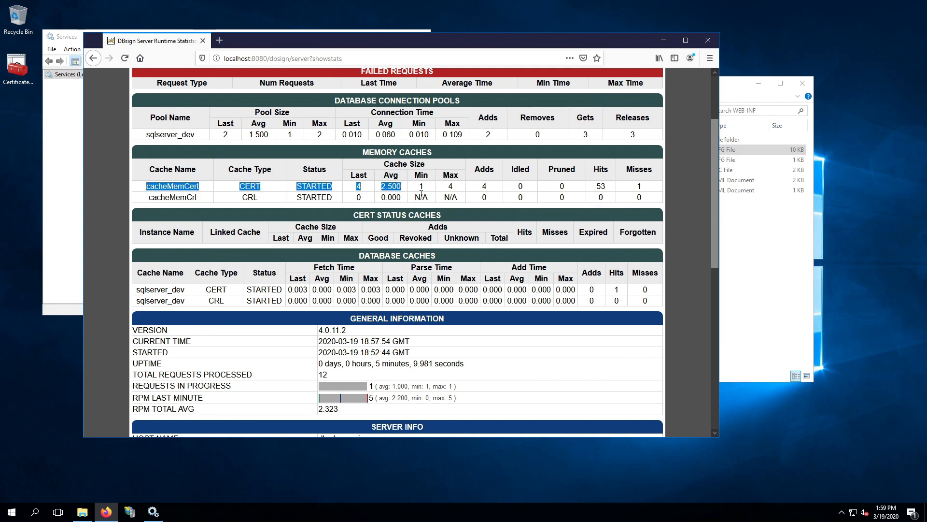
left_click(409, 193)
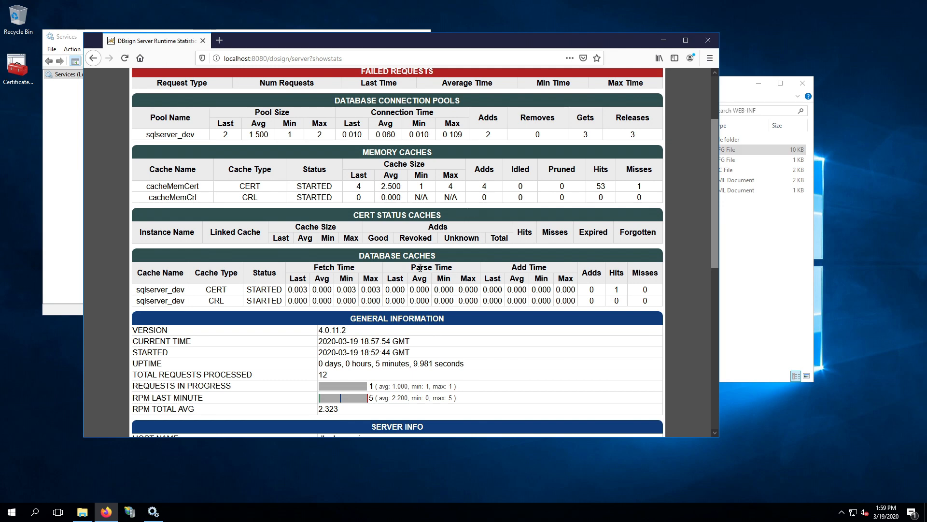
scroll(261, 241, "down", 2)
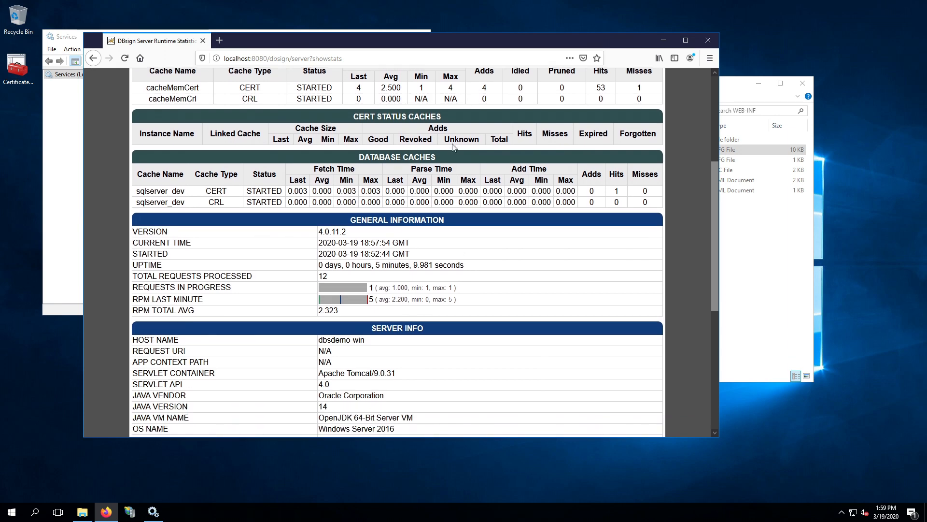
left_click_drag(348, 119, 444, 127)
left_click(445, 127)
left_click_drag(147, 193, 648, 198)
left_click(648, 199)
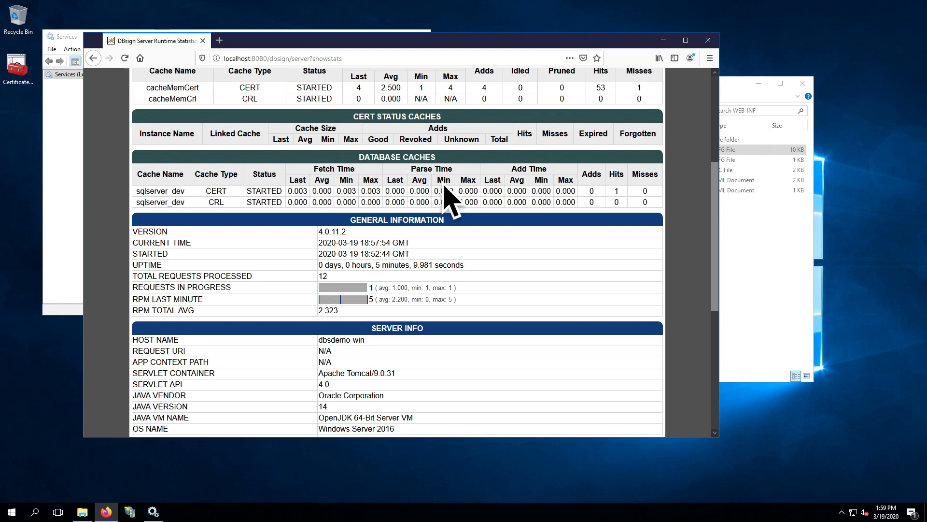
scroll(445, 207, "down", 2)
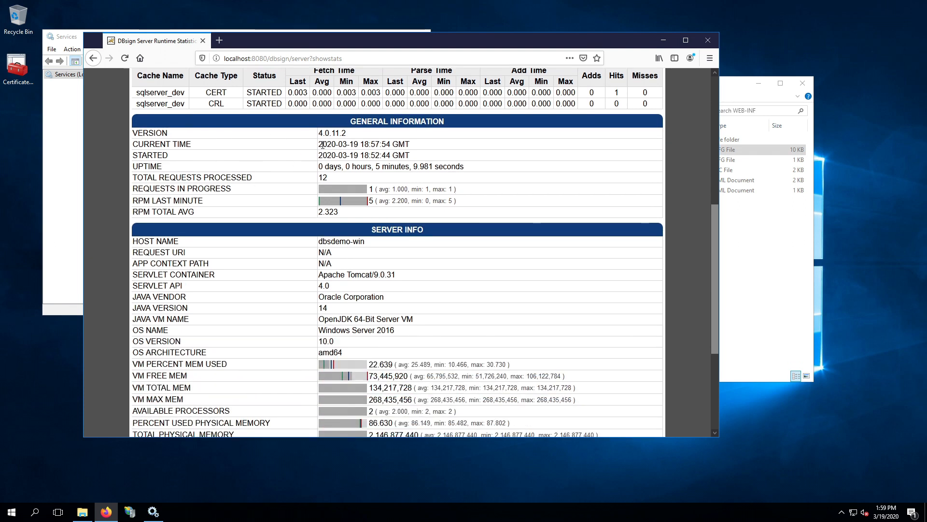
scroll(347, 175, "up", 2)
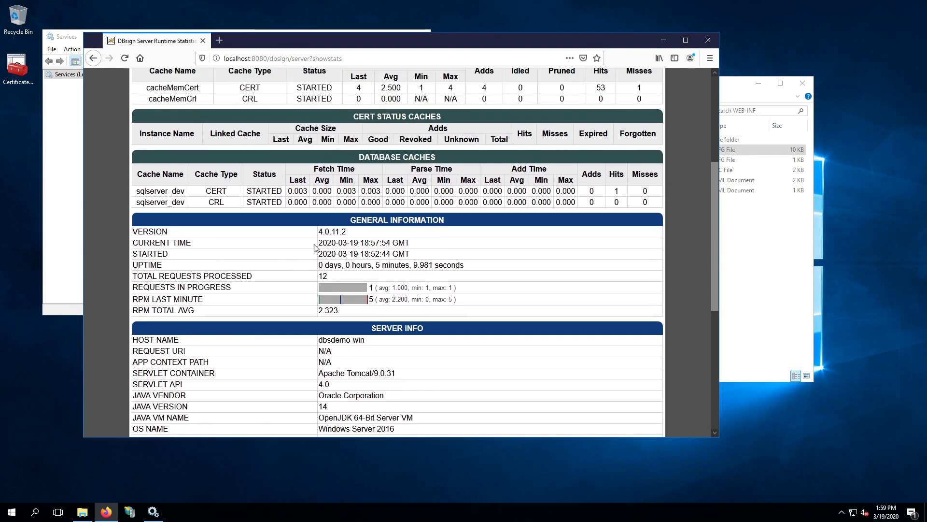
left_click_drag(322, 233, 355, 237)
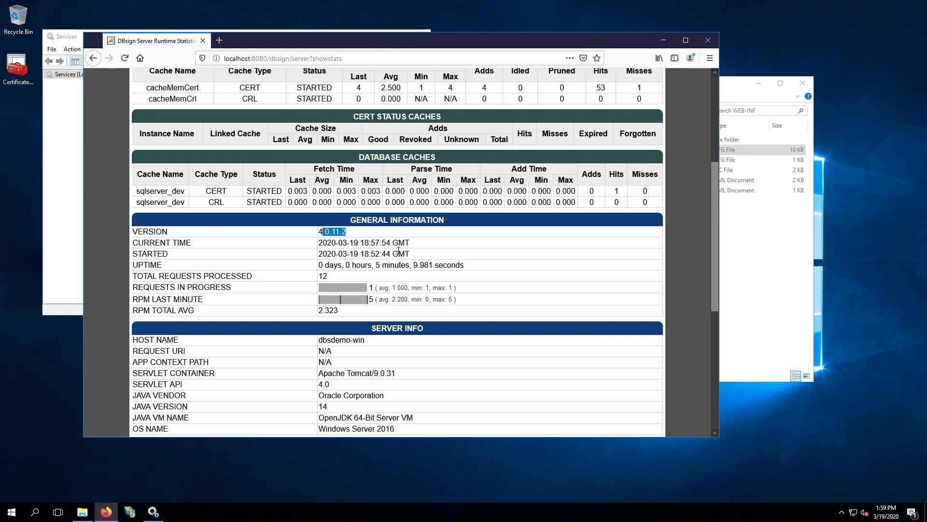
left_click_drag(325, 266, 396, 272)
left_click(396, 273)
triple_click(156, 287)
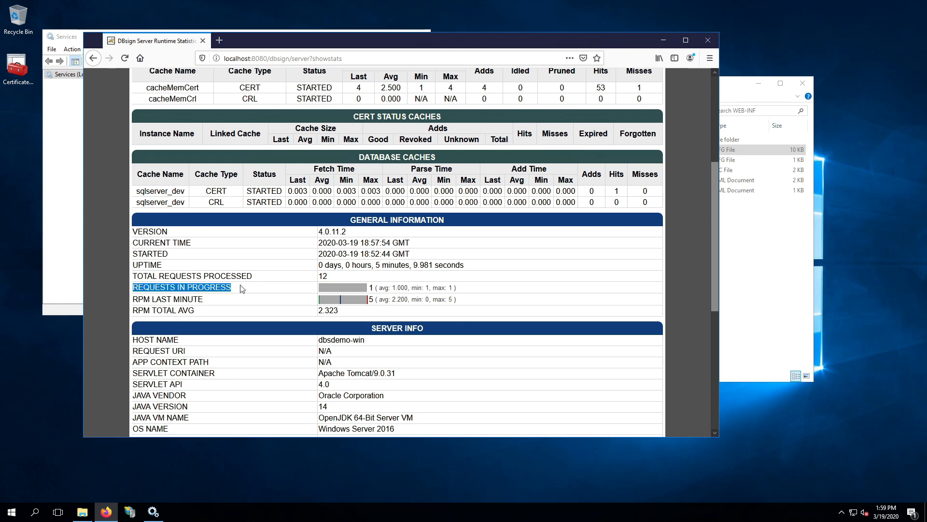
left_click(295, 290)
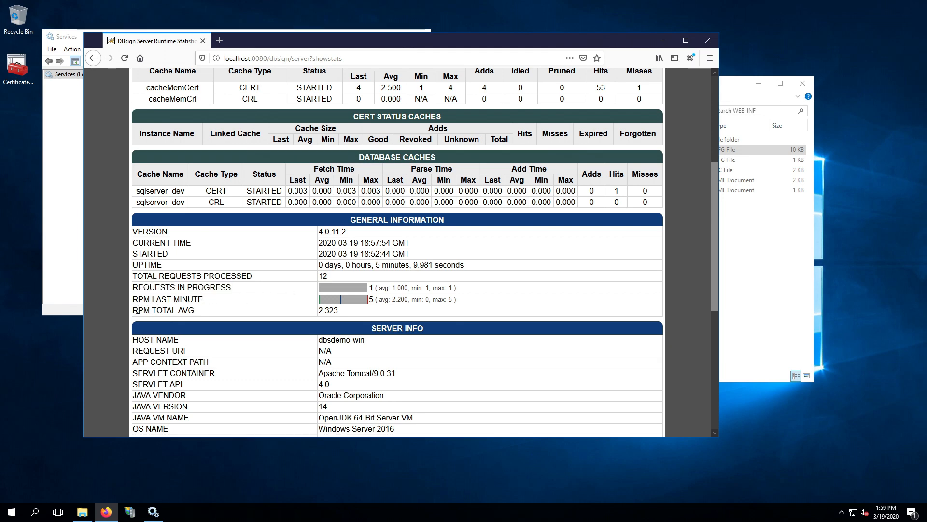
left_click_drag(134, 312, 153, 312)
scroll(383, 290, "down", 5)
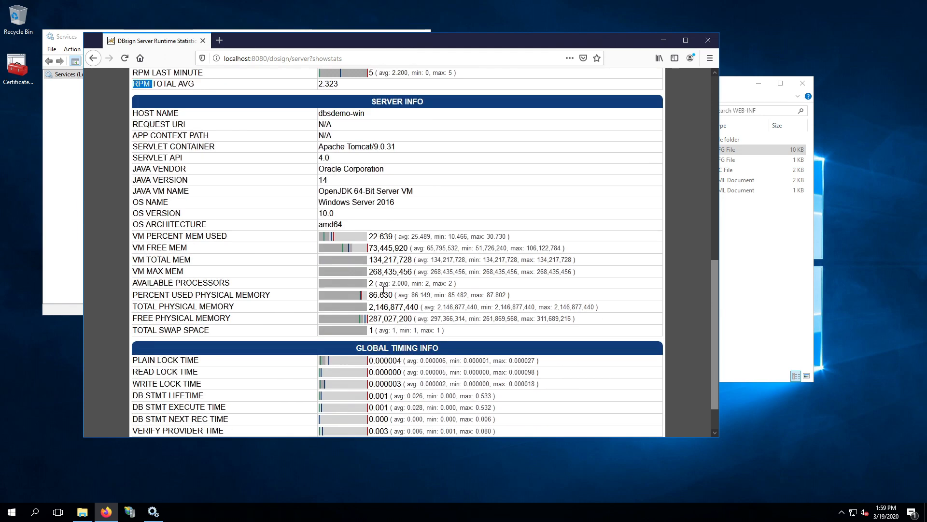
scroll(383, 290, "up", 3)
scroll(293, 298, "down", 2)
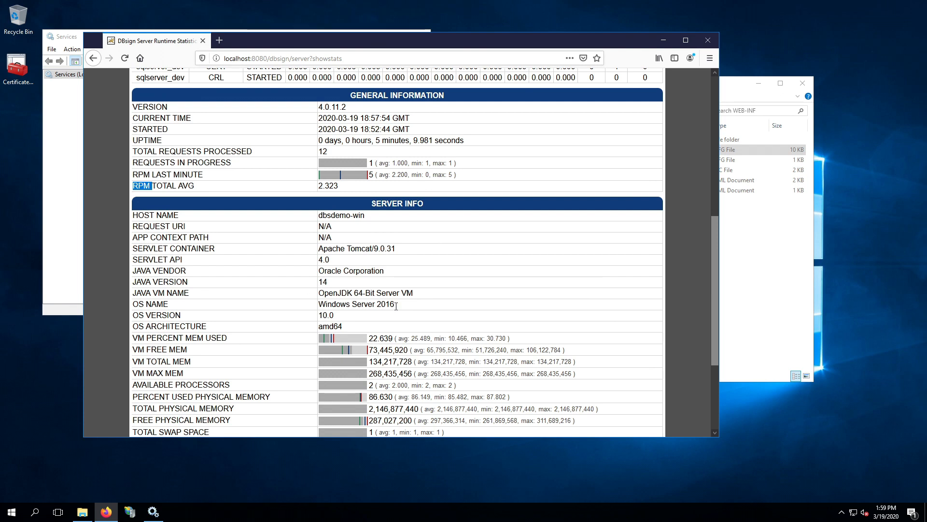
left_click_drag(338, 283, 304, 285)
left_click(342, 284)
left_click_drag(321, 293, 382, 294)
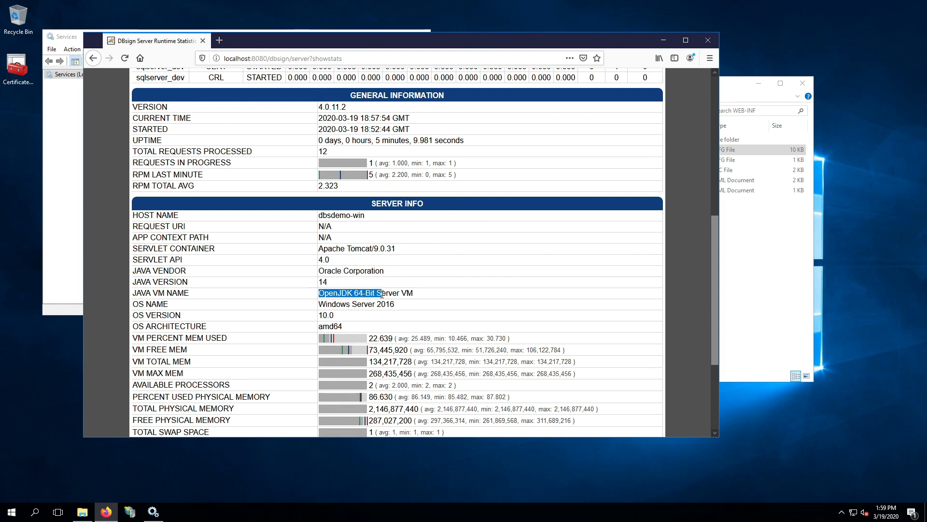
left_click_drag(381, 248, 345, 249)
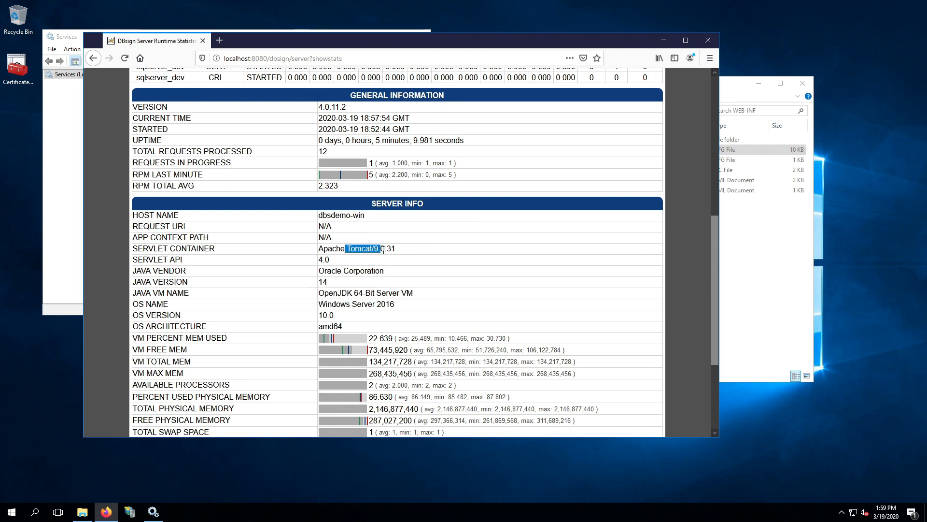
scroll(399, 299, "down", 2)
scroll(399, 300, "down", 2)
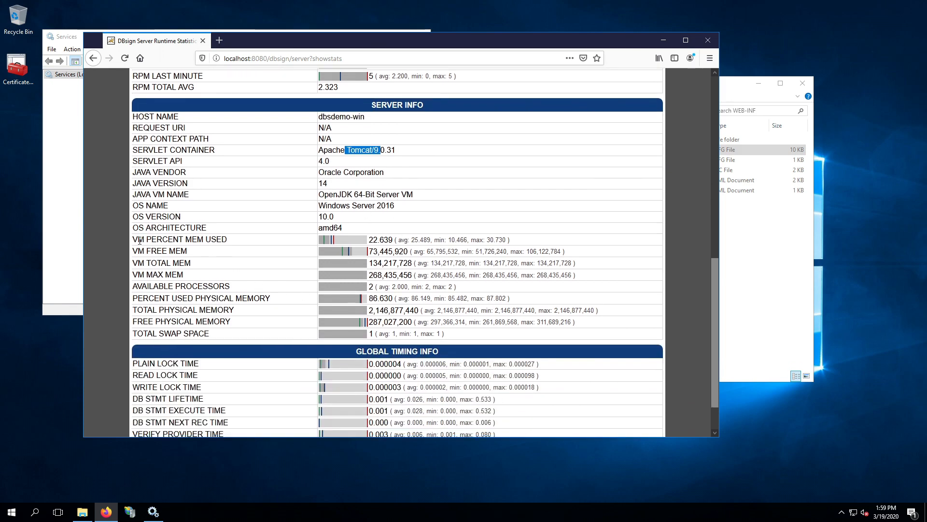
left_click_drag(139, 240, 401, 323)
left_click(401, 323)
scroll(402, 322, "down", 2)
left_click_drag(155, 314, 422, 396)
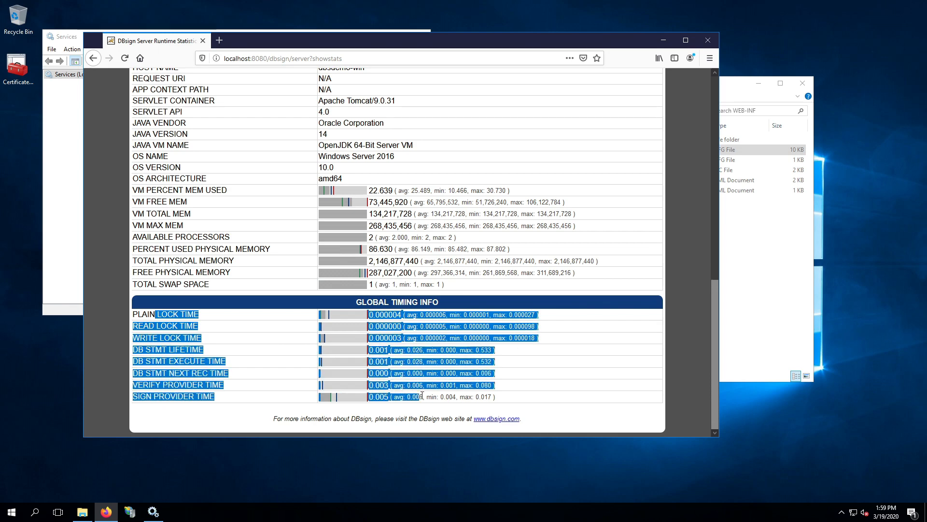
left_click(426, 393)
scroll(452, 386, "up", 15)
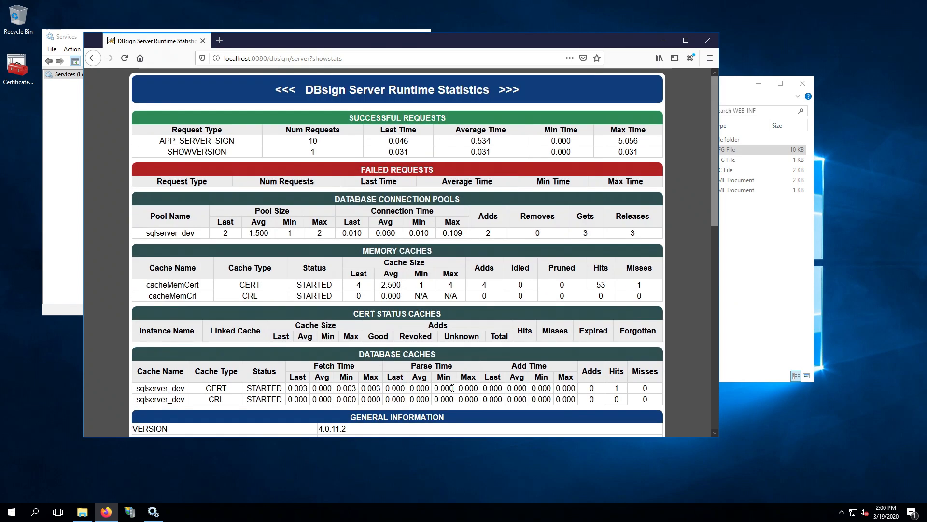